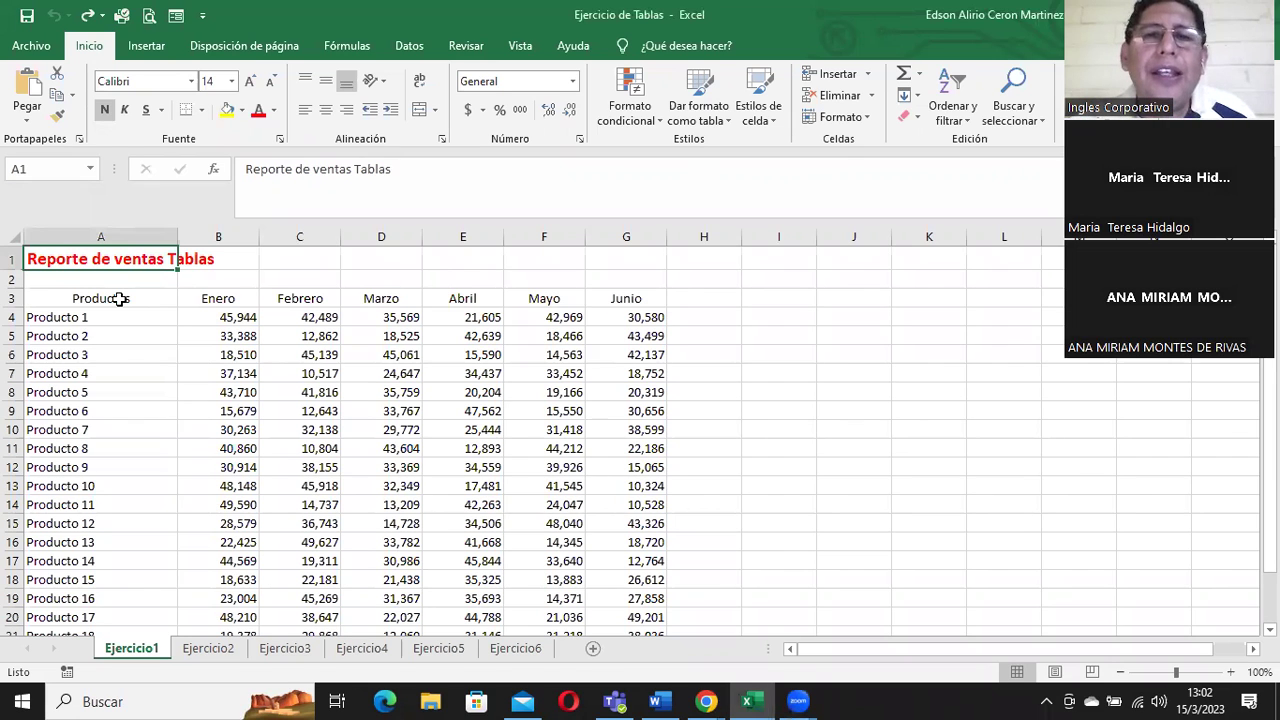
Step: Start inserting a table from the Insert commands, then cancel the creation prompt
click(119, 298)
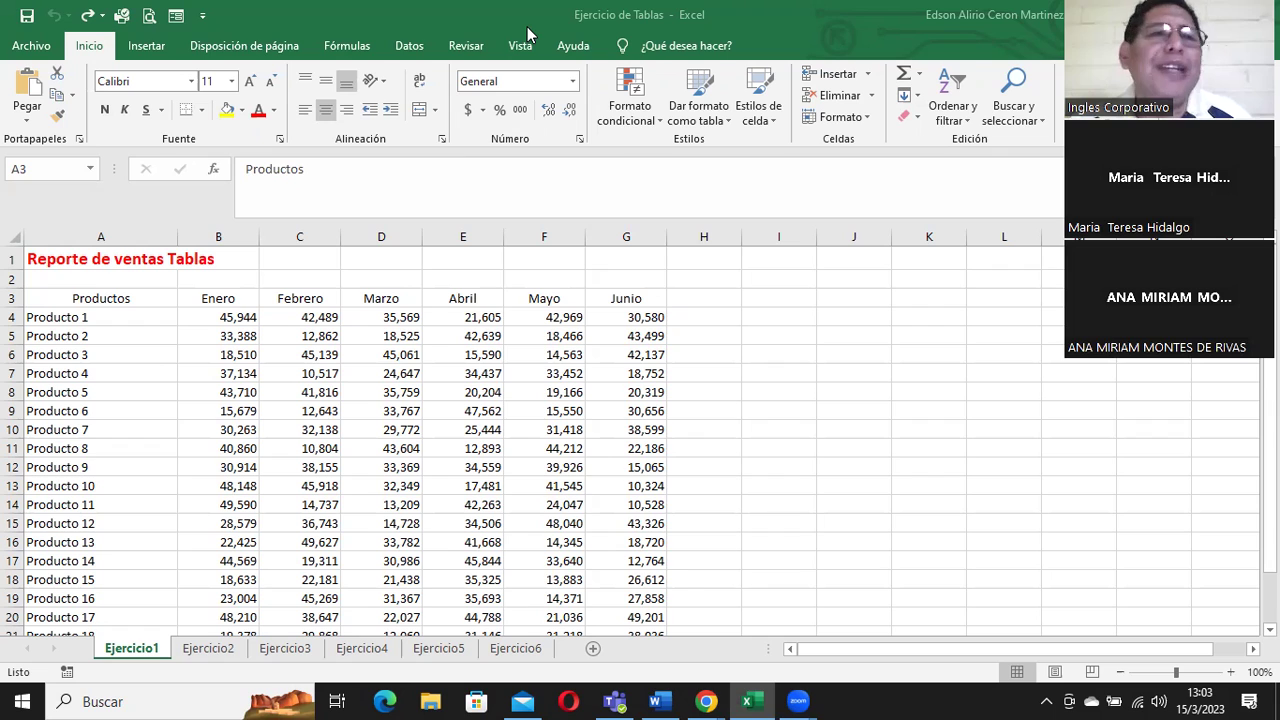
click(104, 46)
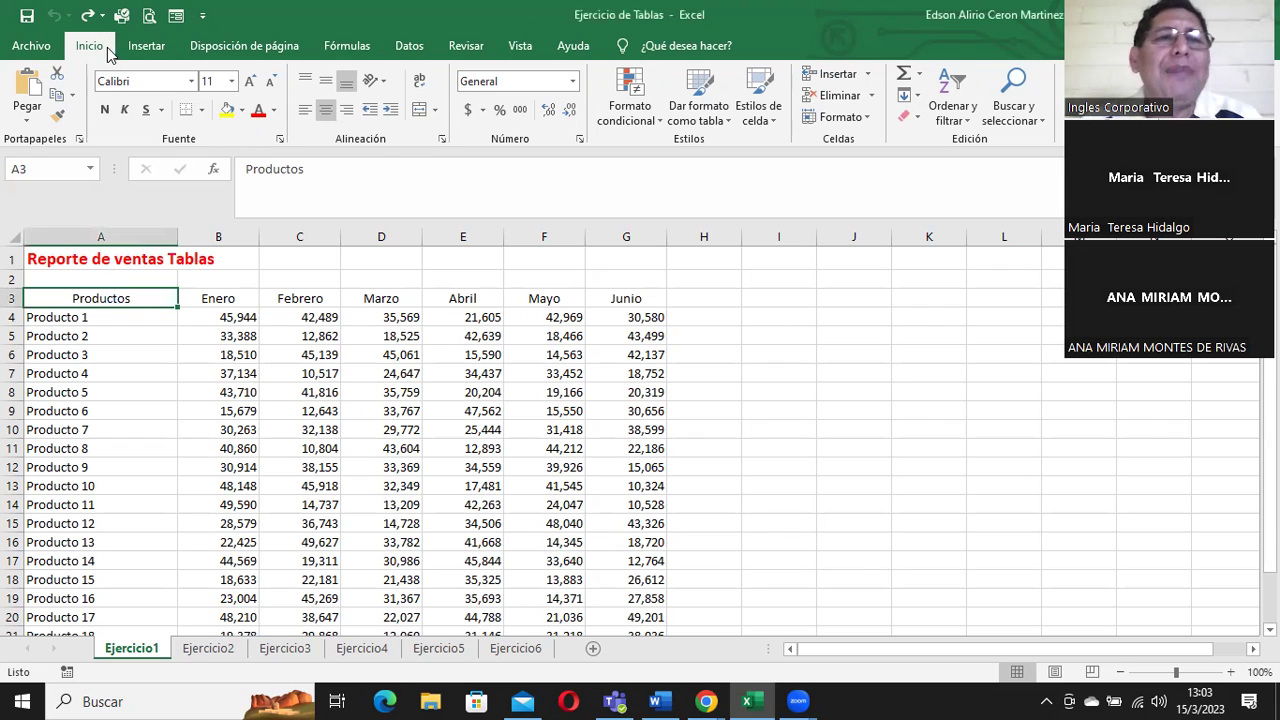
click(145, 47)
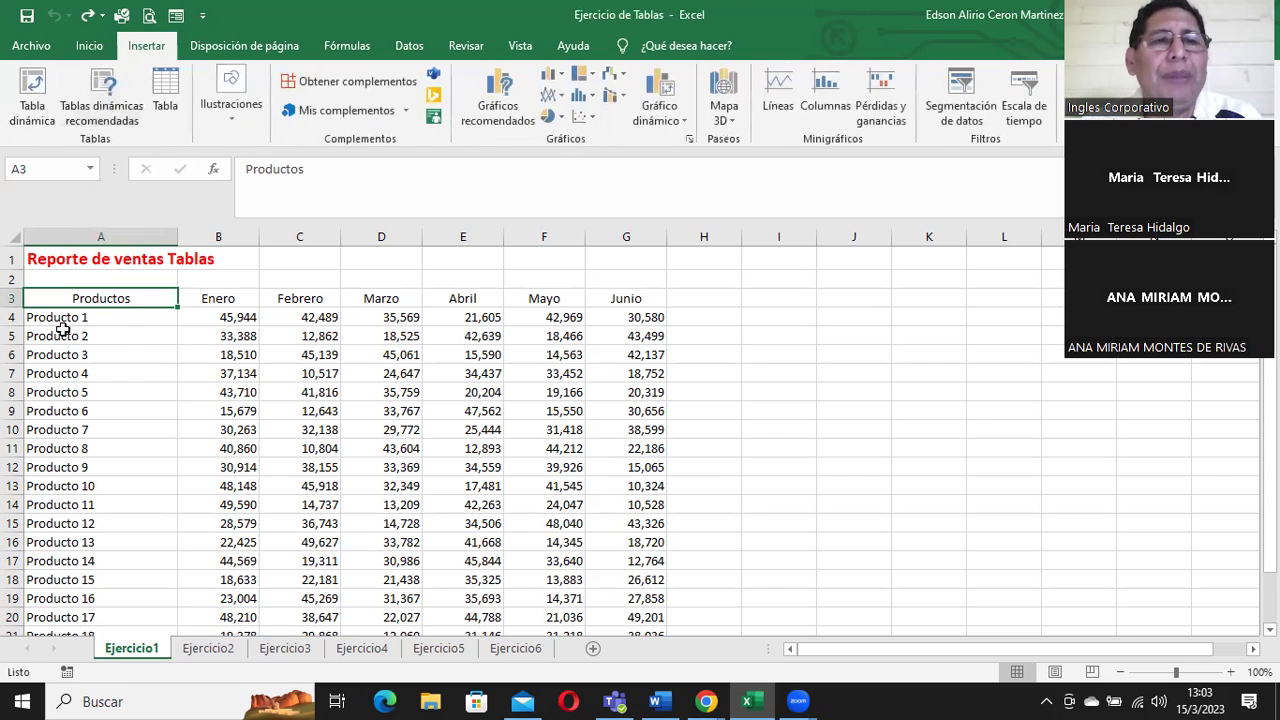
scroll(135, 95, up, 1)
scroll(137, 110, down, 1)
click(165, 100)
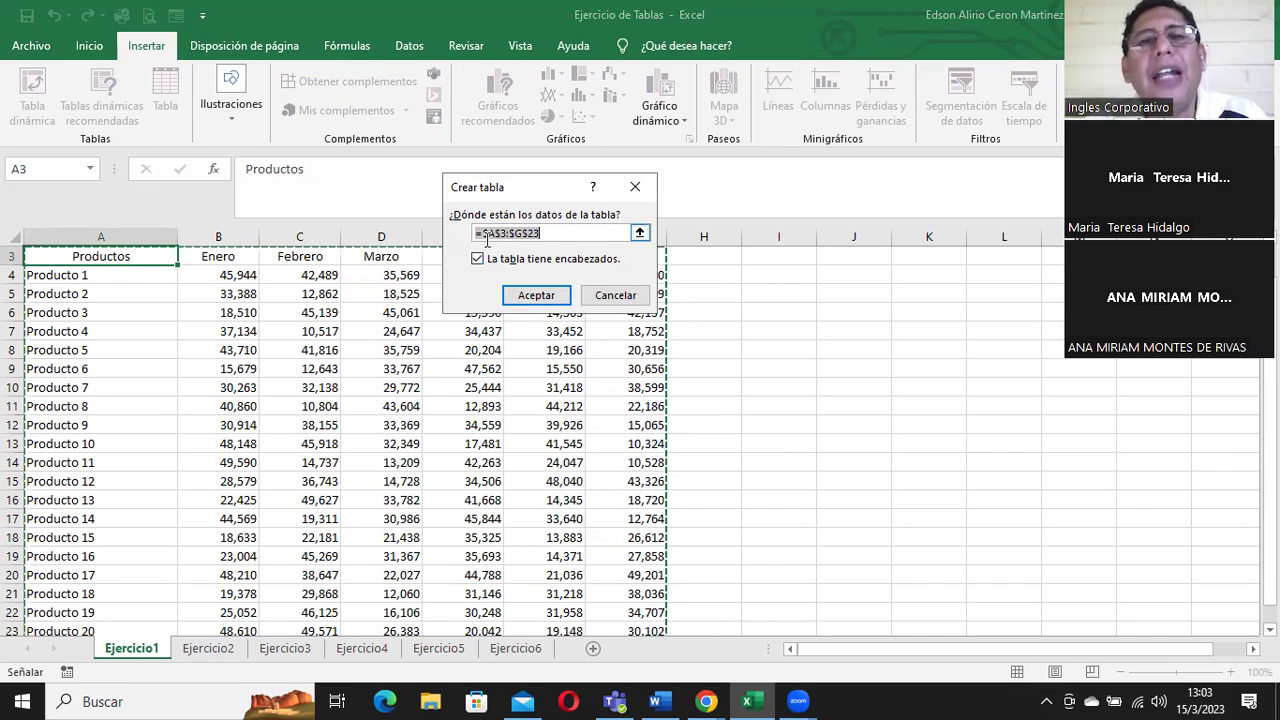
scroll(708, 356, down, 2)
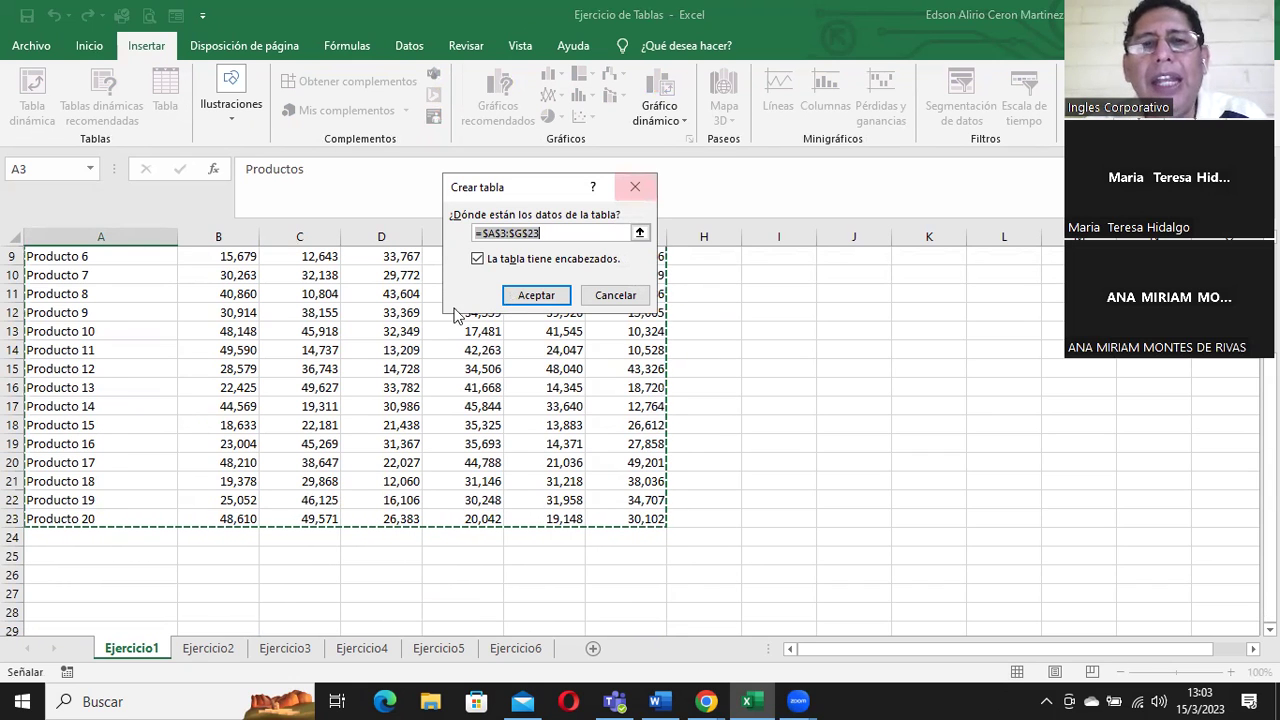
scroll(192, 420, up, 3)
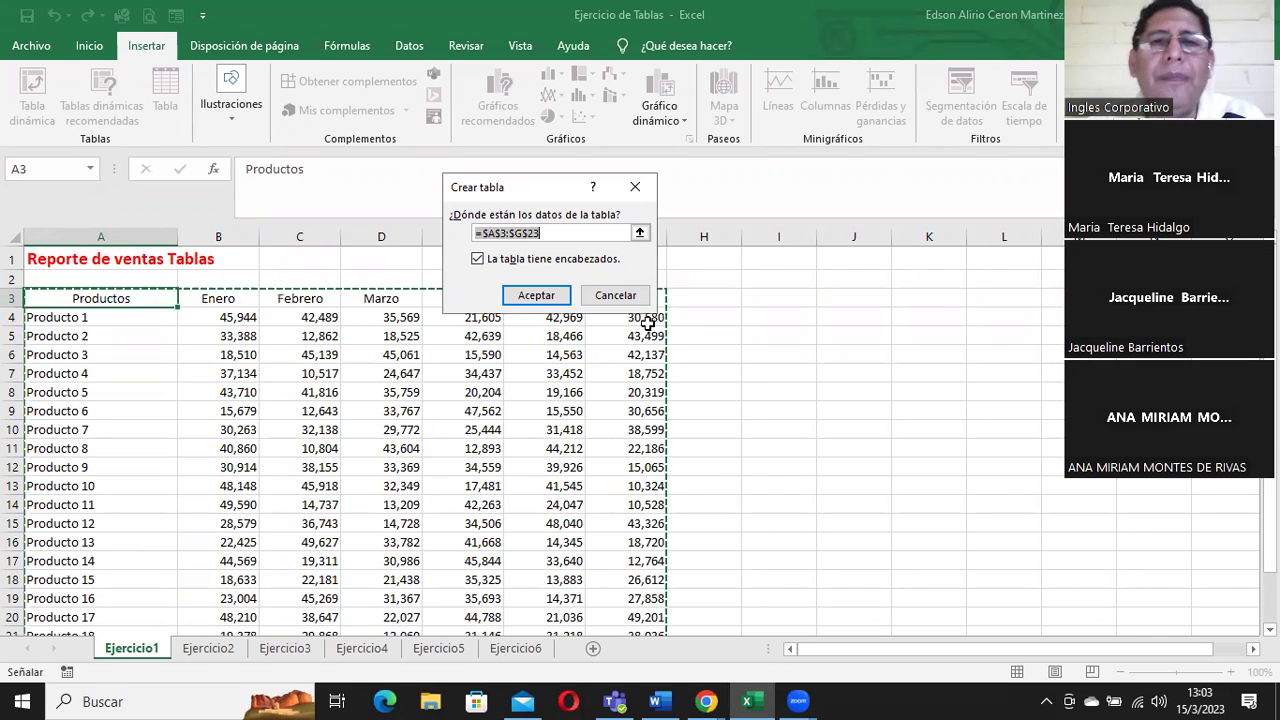
click(617, 298)
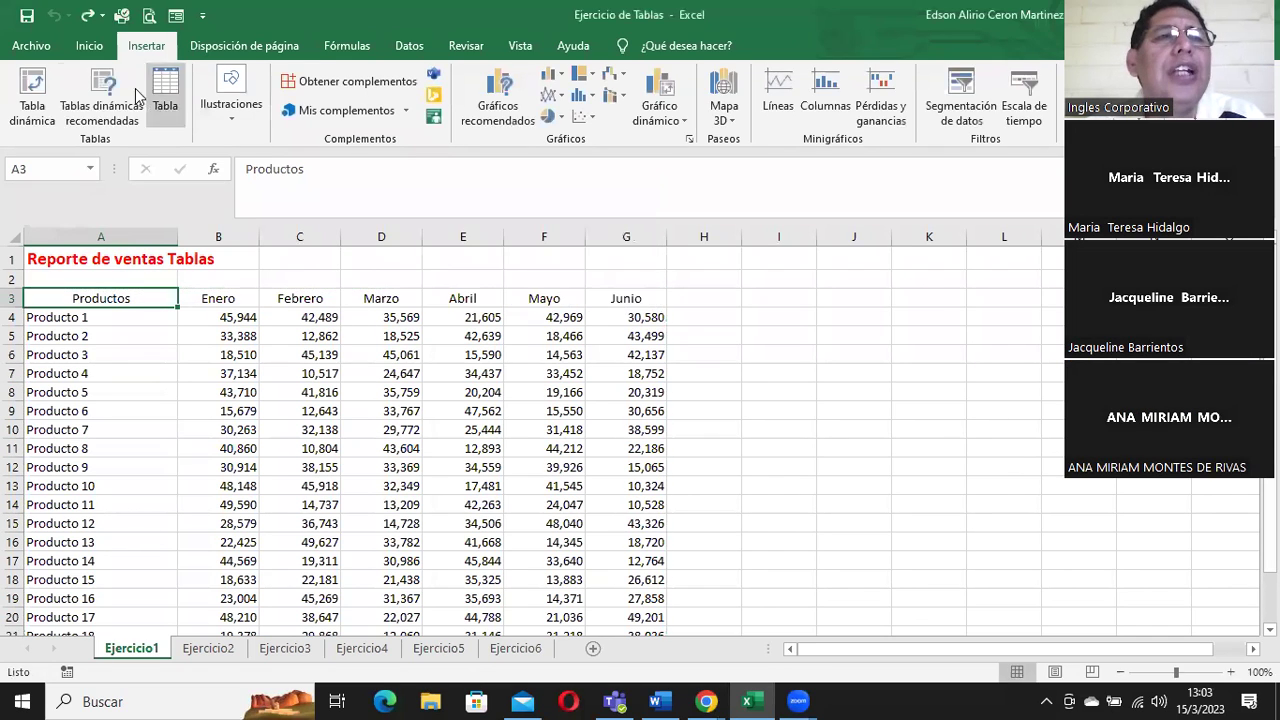
Step: Browse the Home table style gallery without applying a style
click(89, 46)
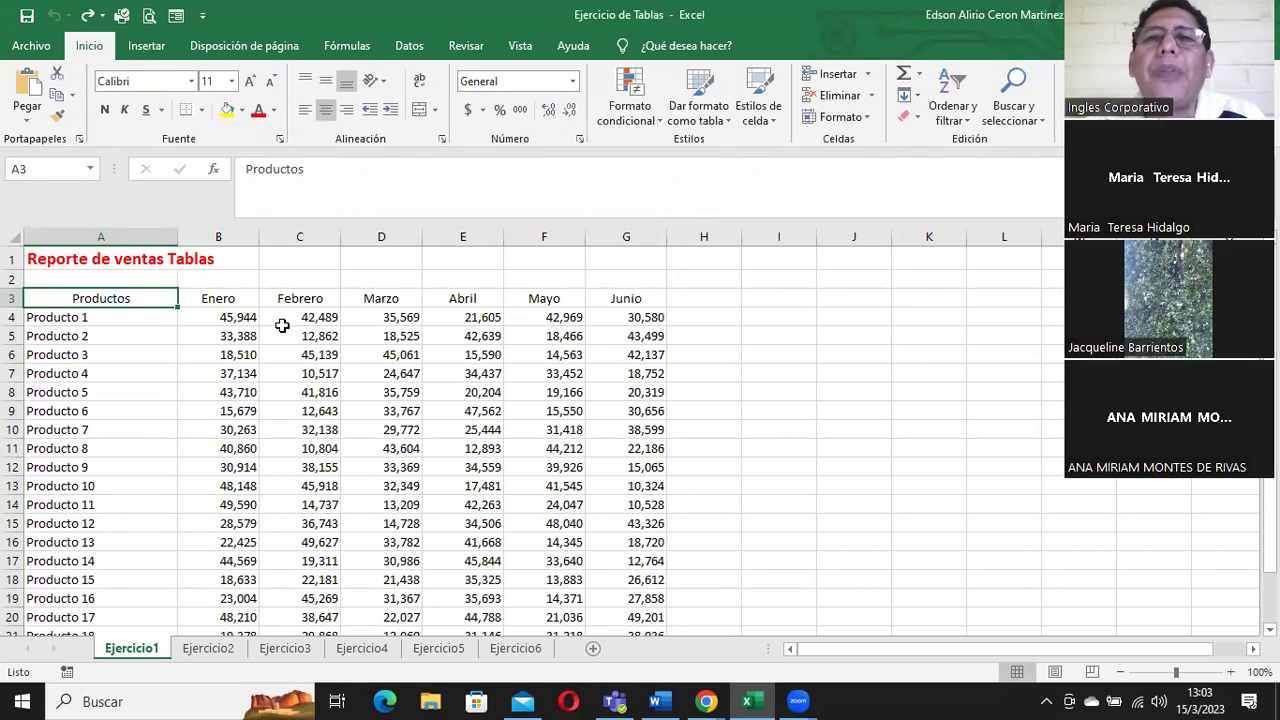
click(701, 120)
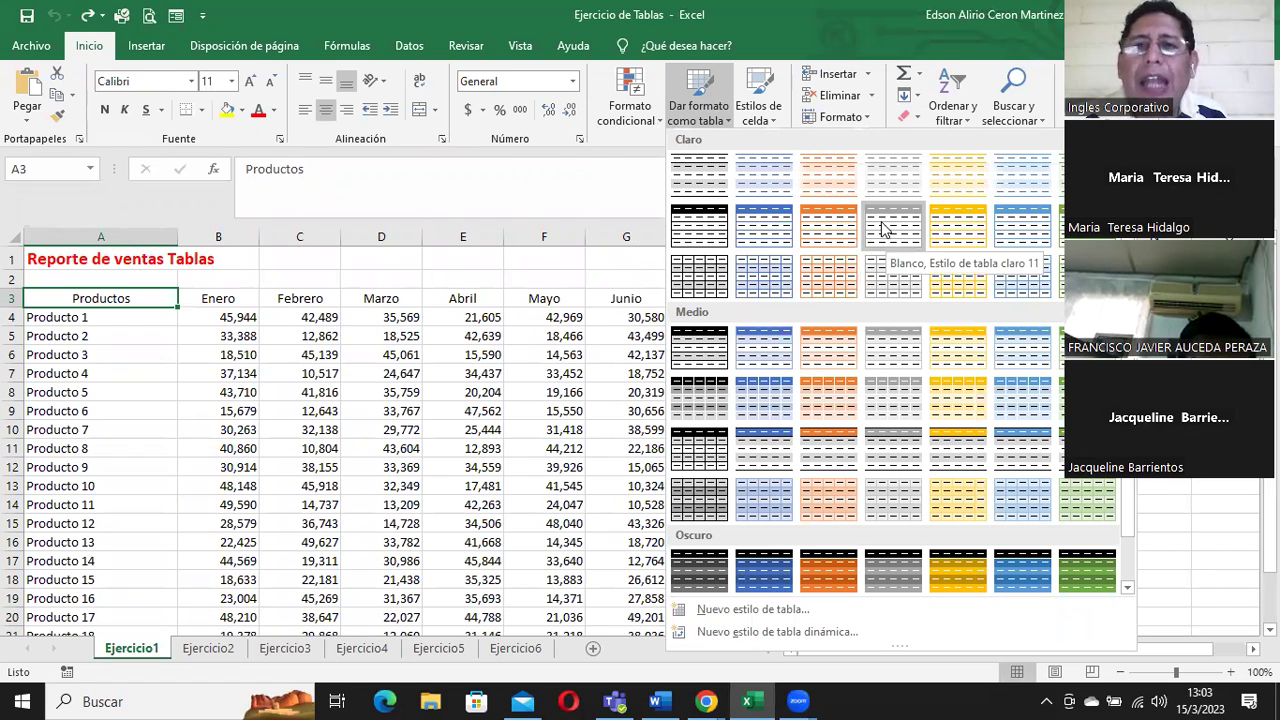
click(135, 50)
scroll(180, 335, down, 1)
Step: Create a table from $A$3:$G$23 with headers using Ctrl+T and Aceptar
key(ctrl+t)
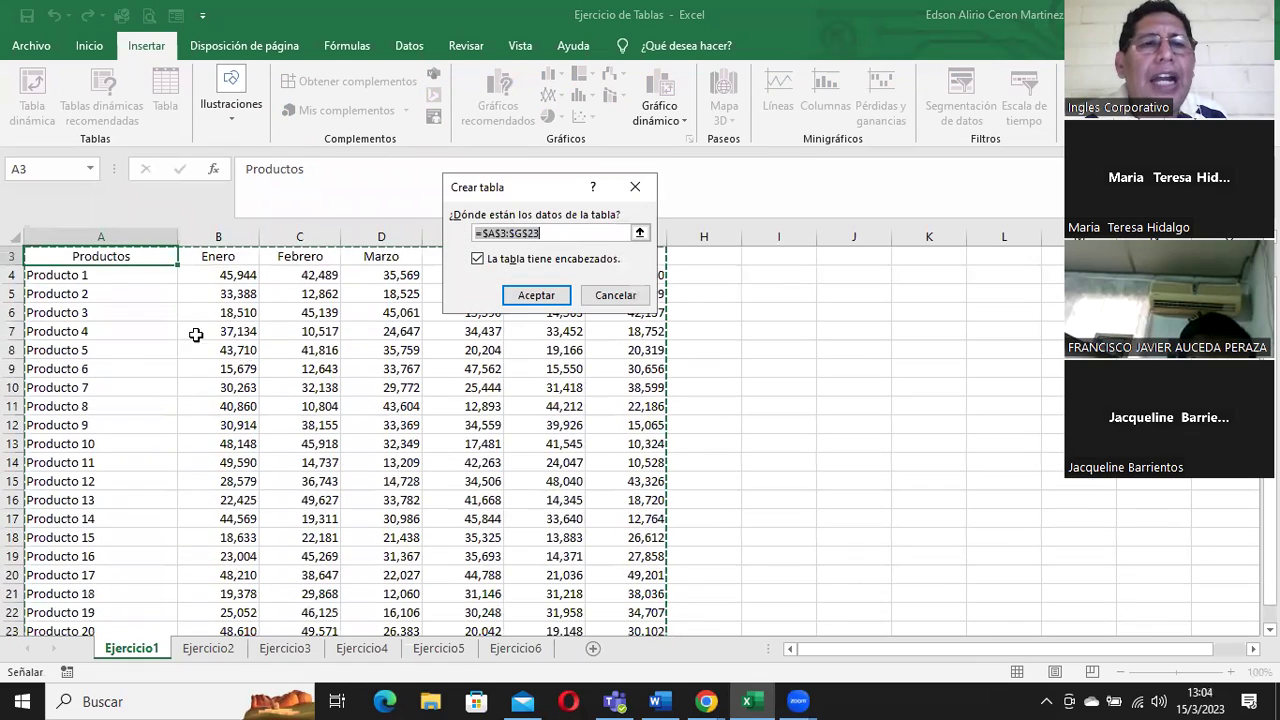
click(536, 298)
click(190, 312)
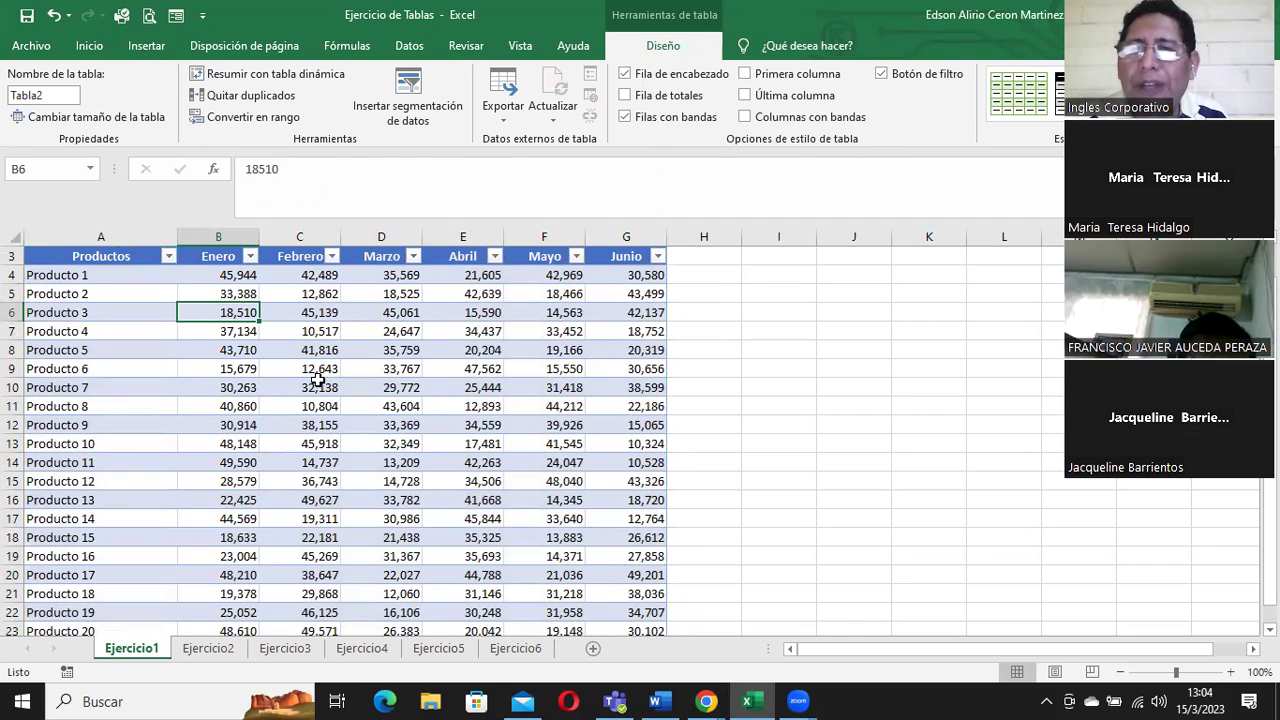
Step: Undo the blue table and reformat A3:G23 with a green Medio banded table style
click(54, 15)
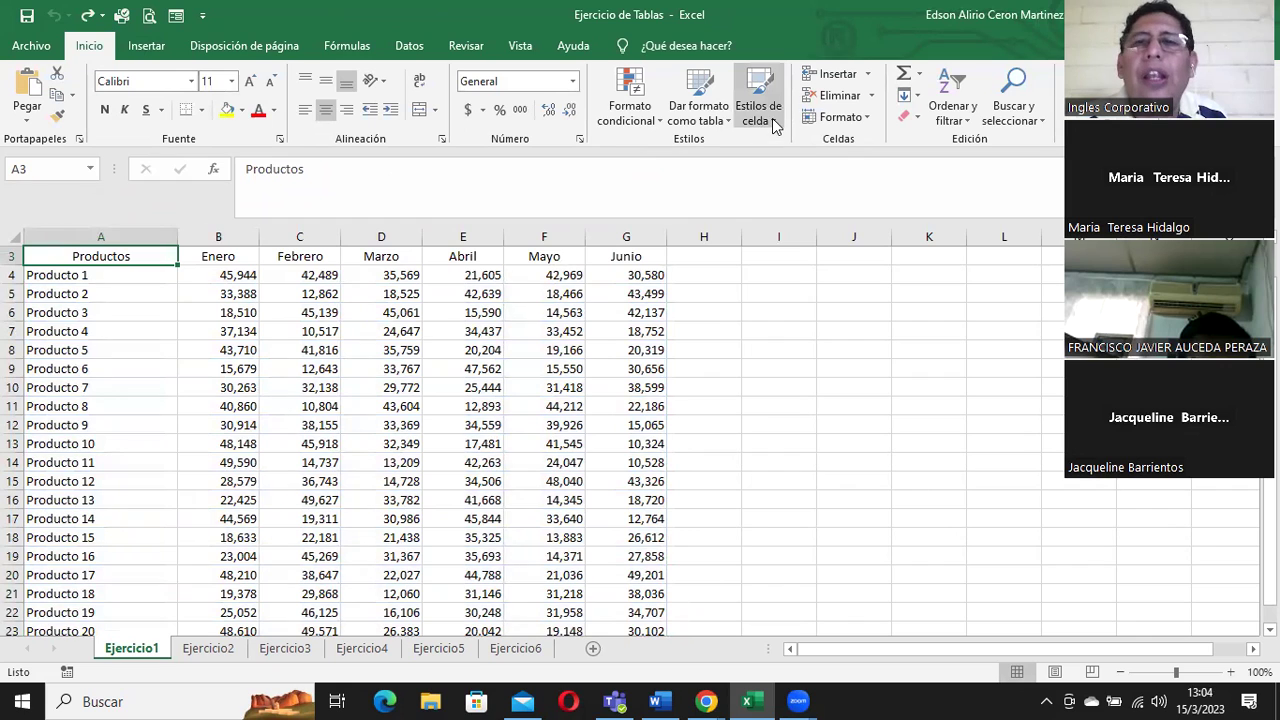
click(712, 120)
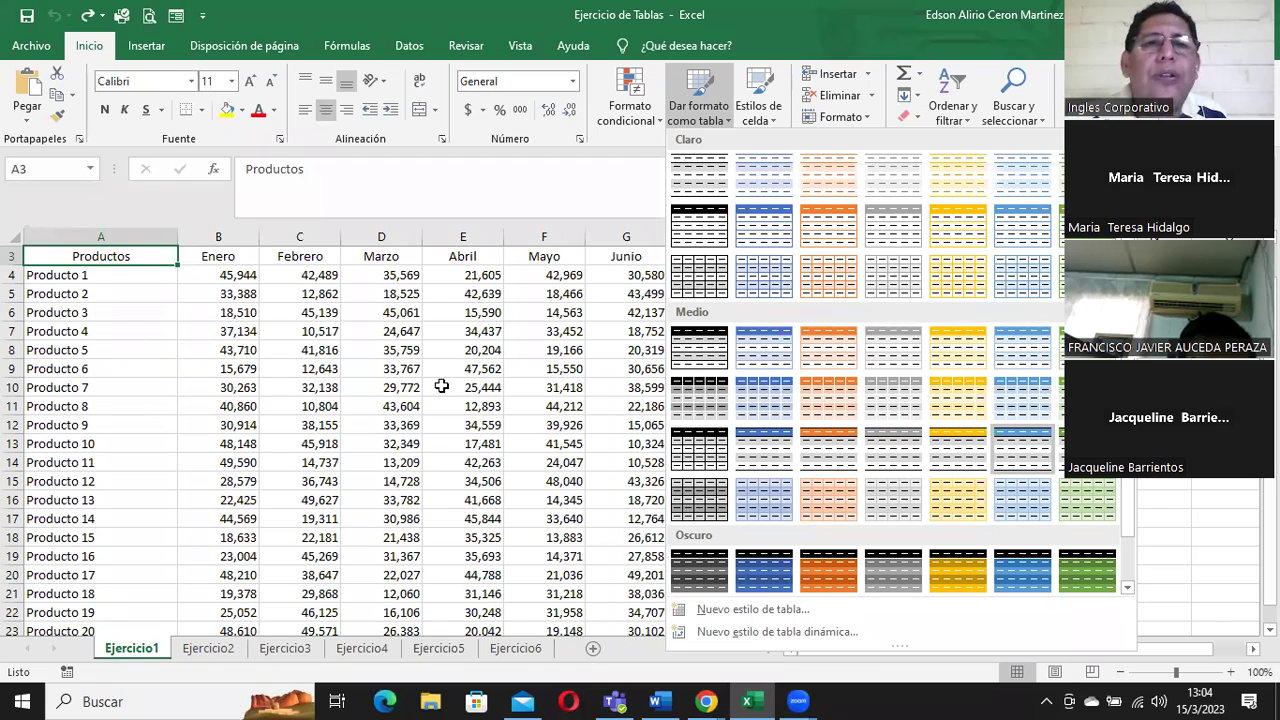
click(1087, 499)
click(528, 368)
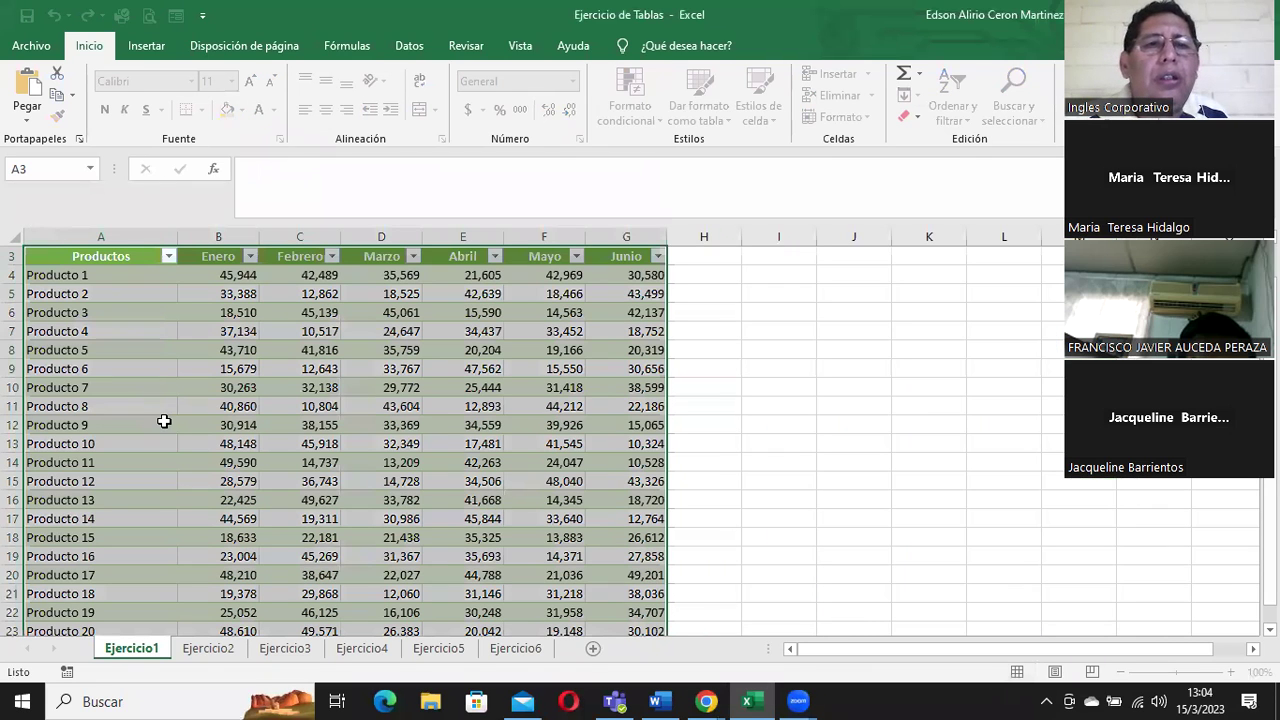
click(278, 390)
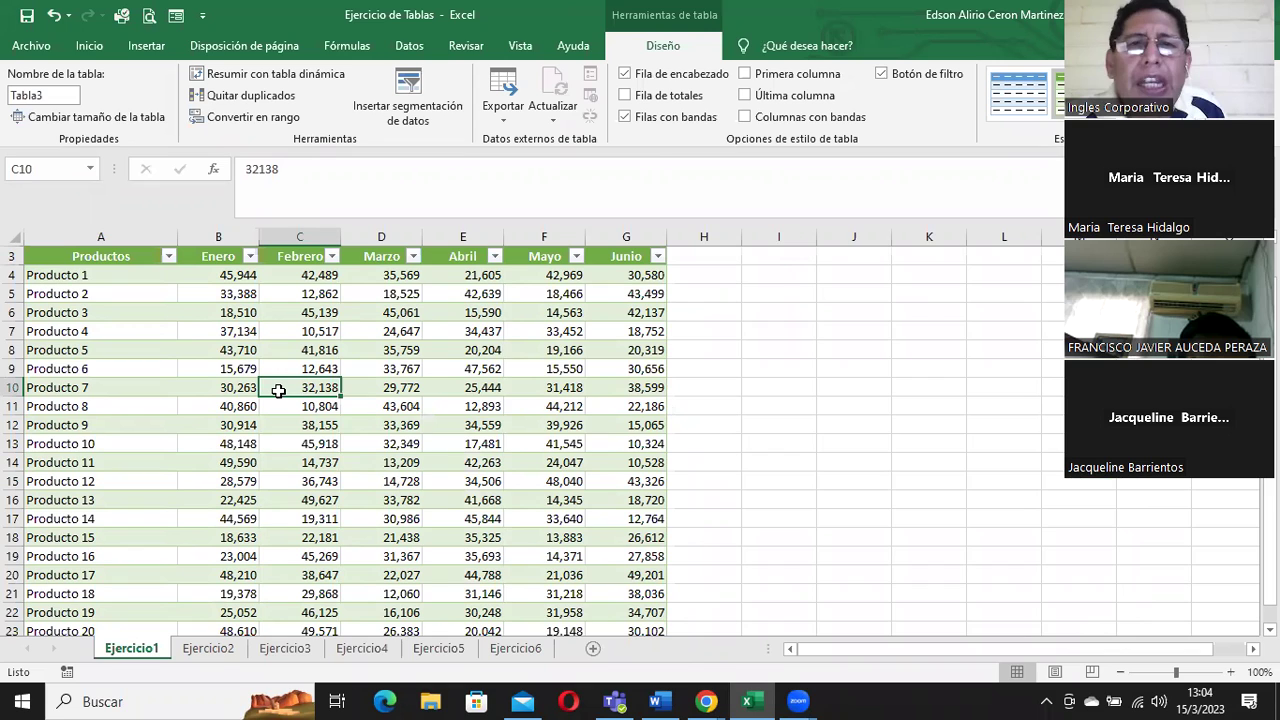
click(720, 316)
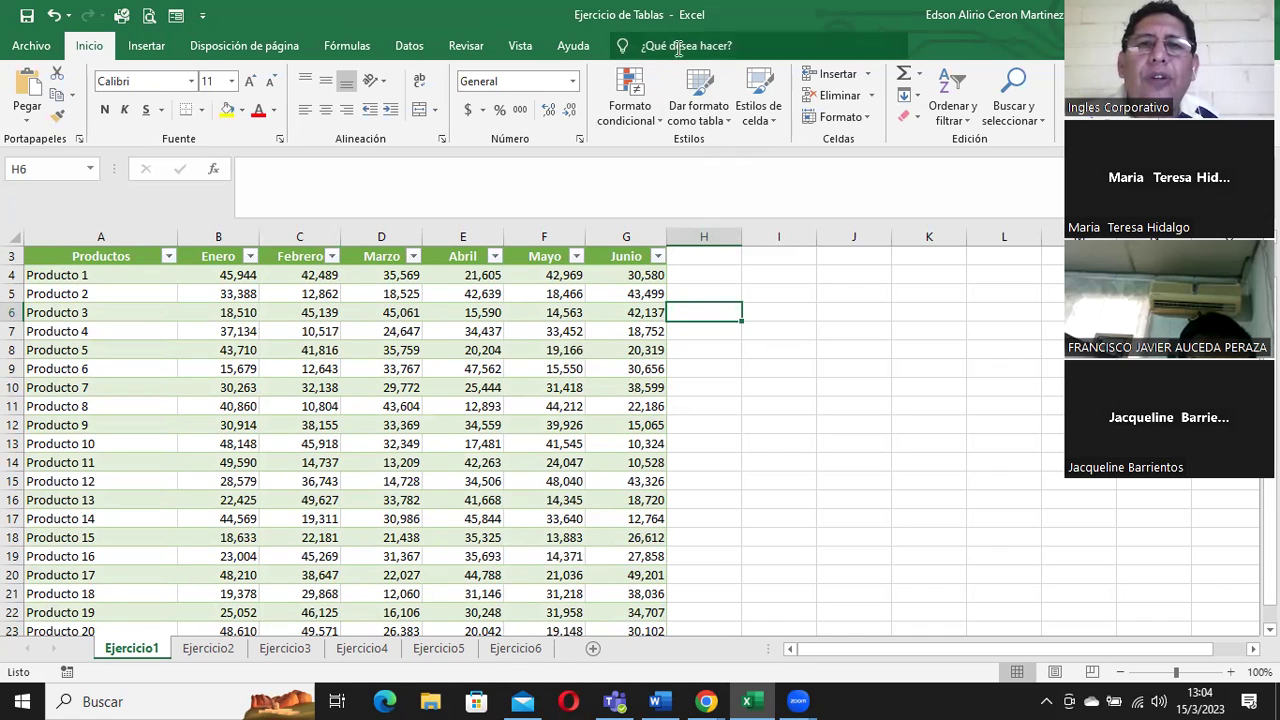
click(357, 421)
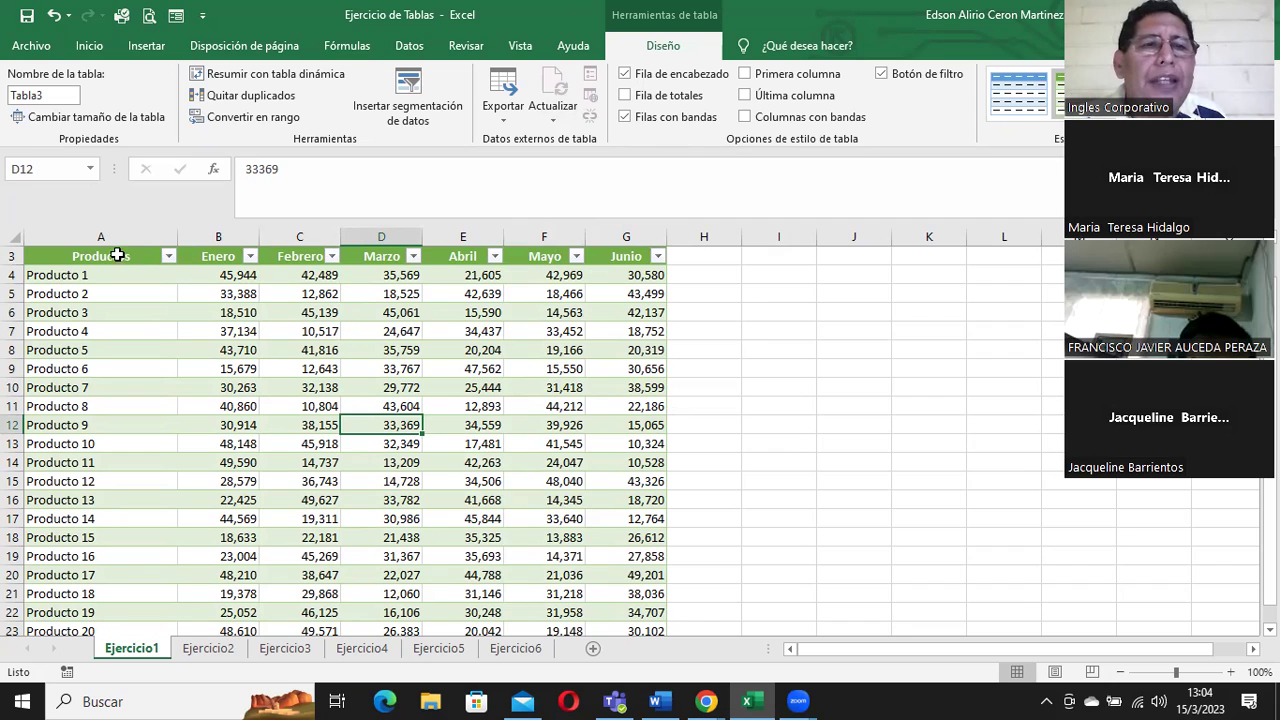
Step: Toggle the header row, Total row and banded rows off and on to compare
click(655, 78)
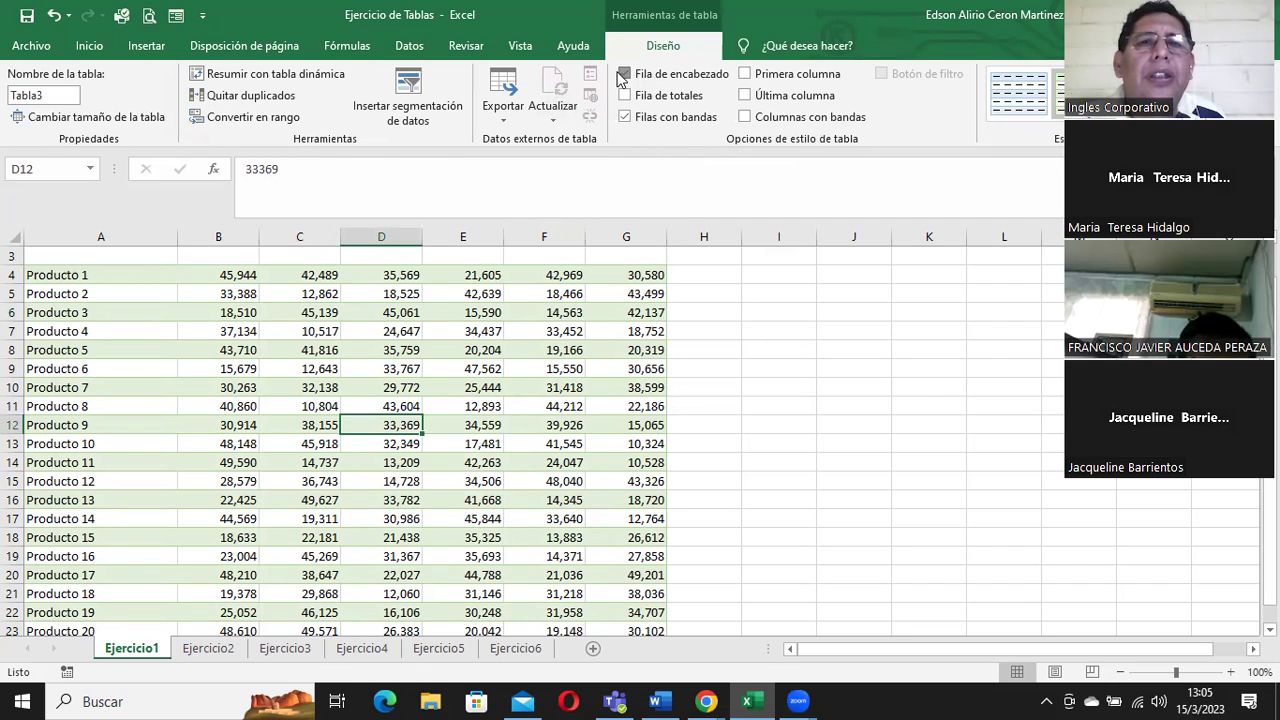
click(625, 74)
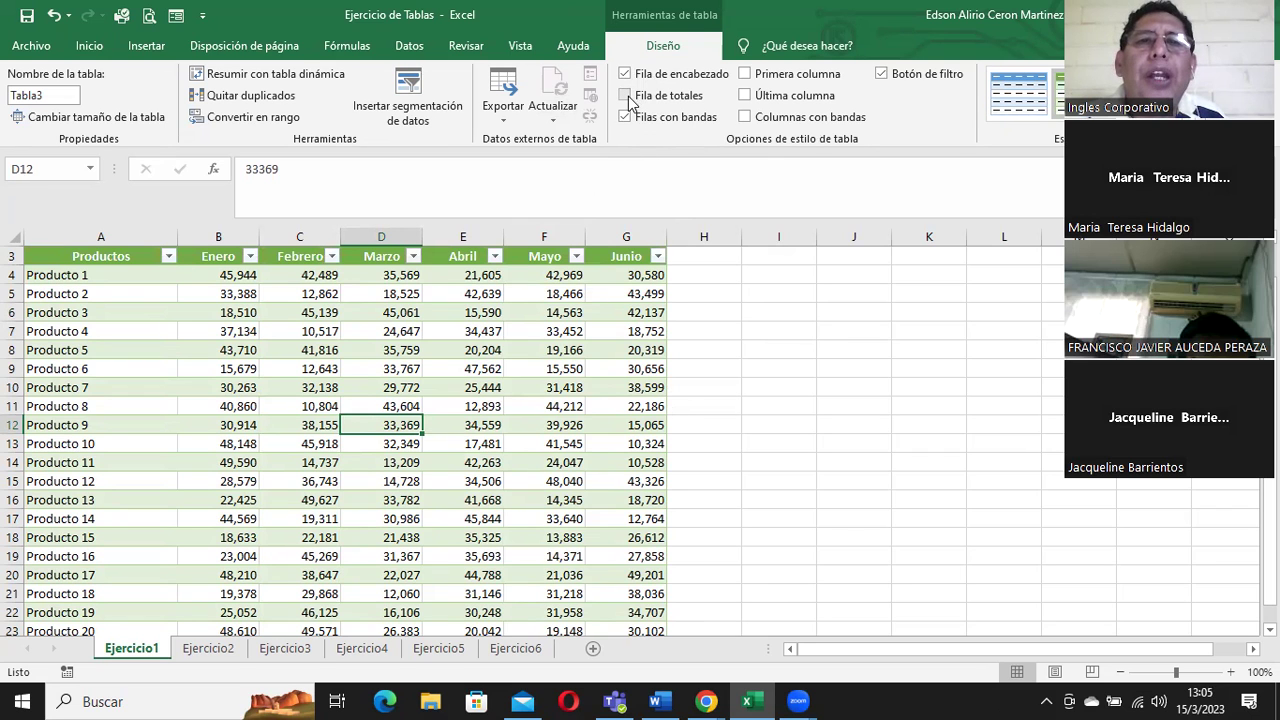
click(627, 96)
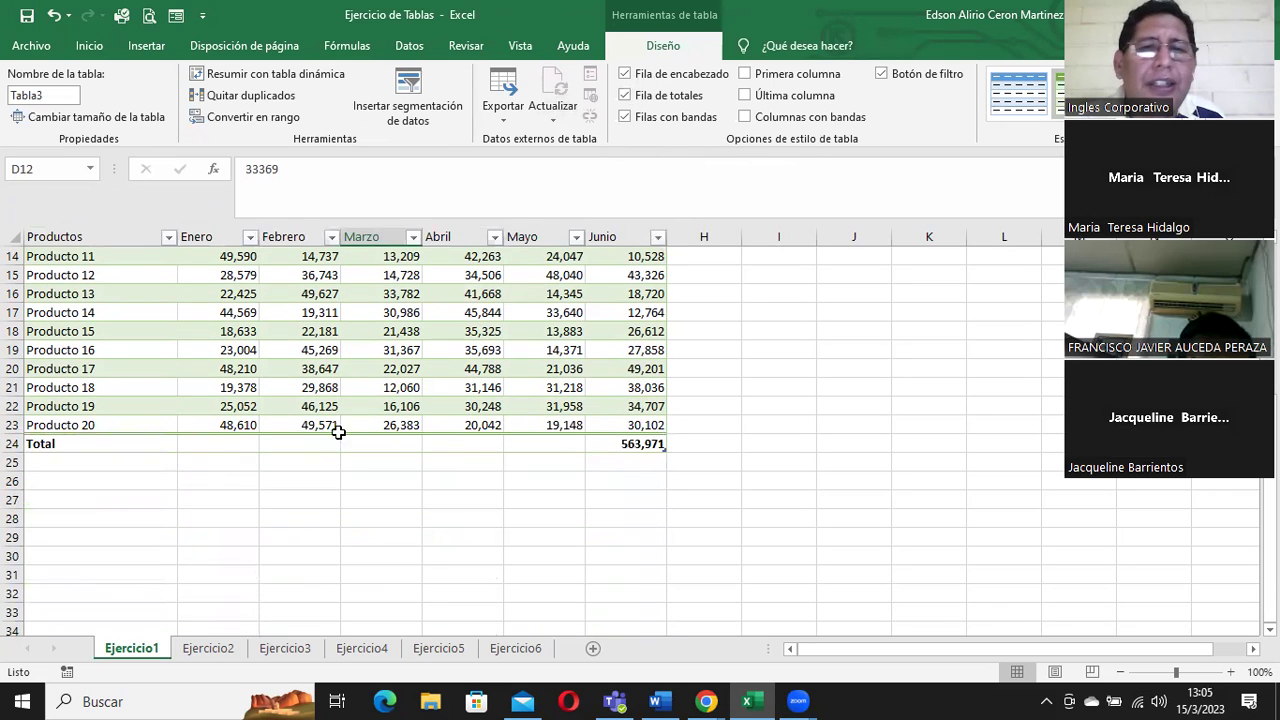
scroll(559, 398, up, 3)
scroll(603, 480, up, 1)
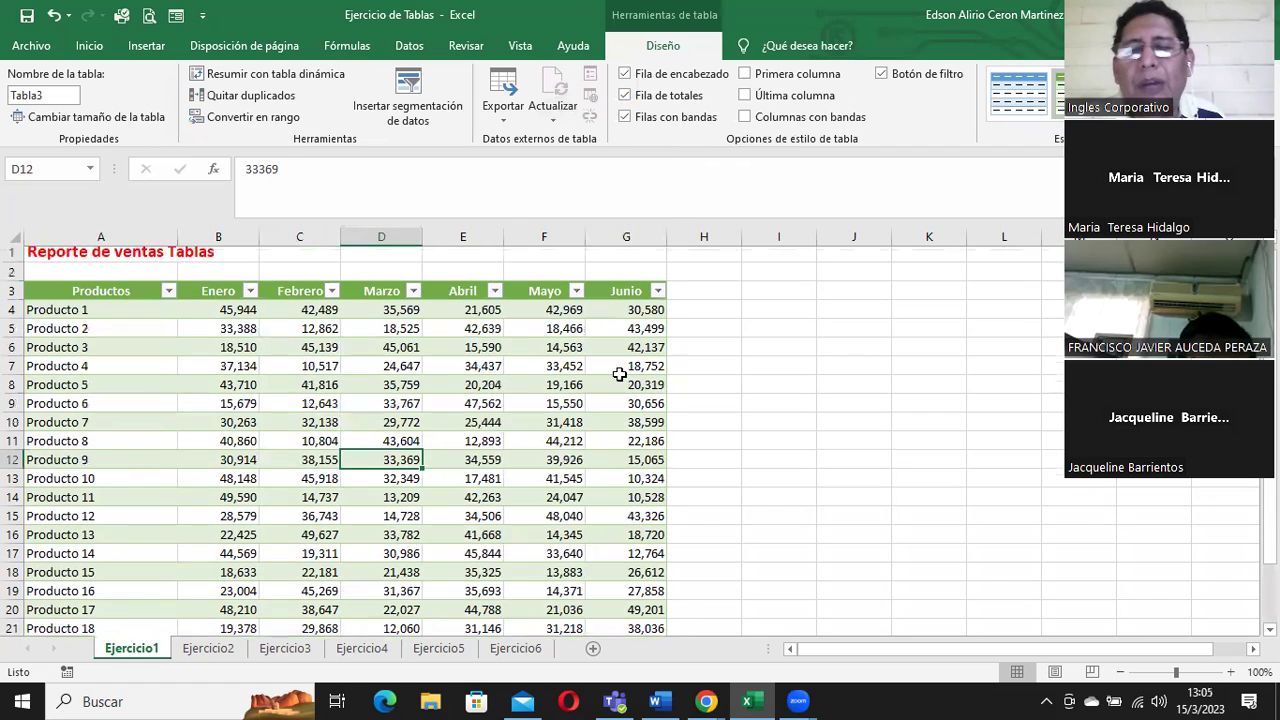
click(627, 95)
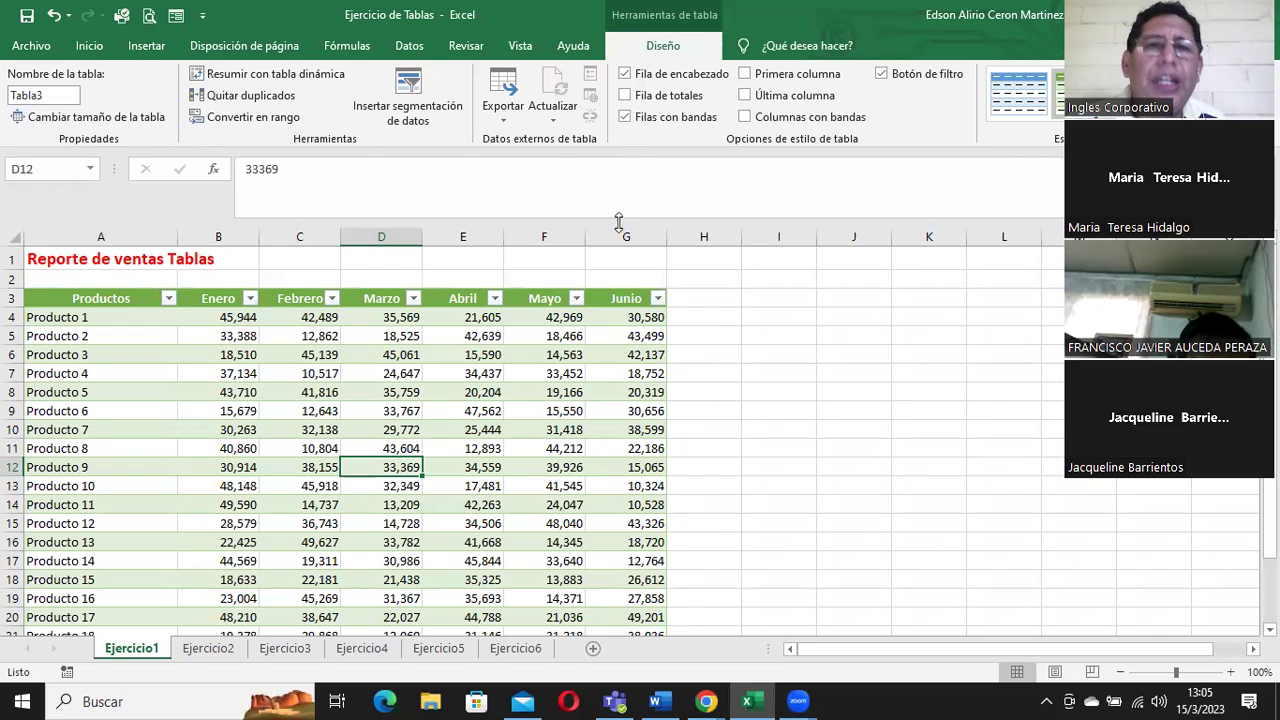
click(626, 117)
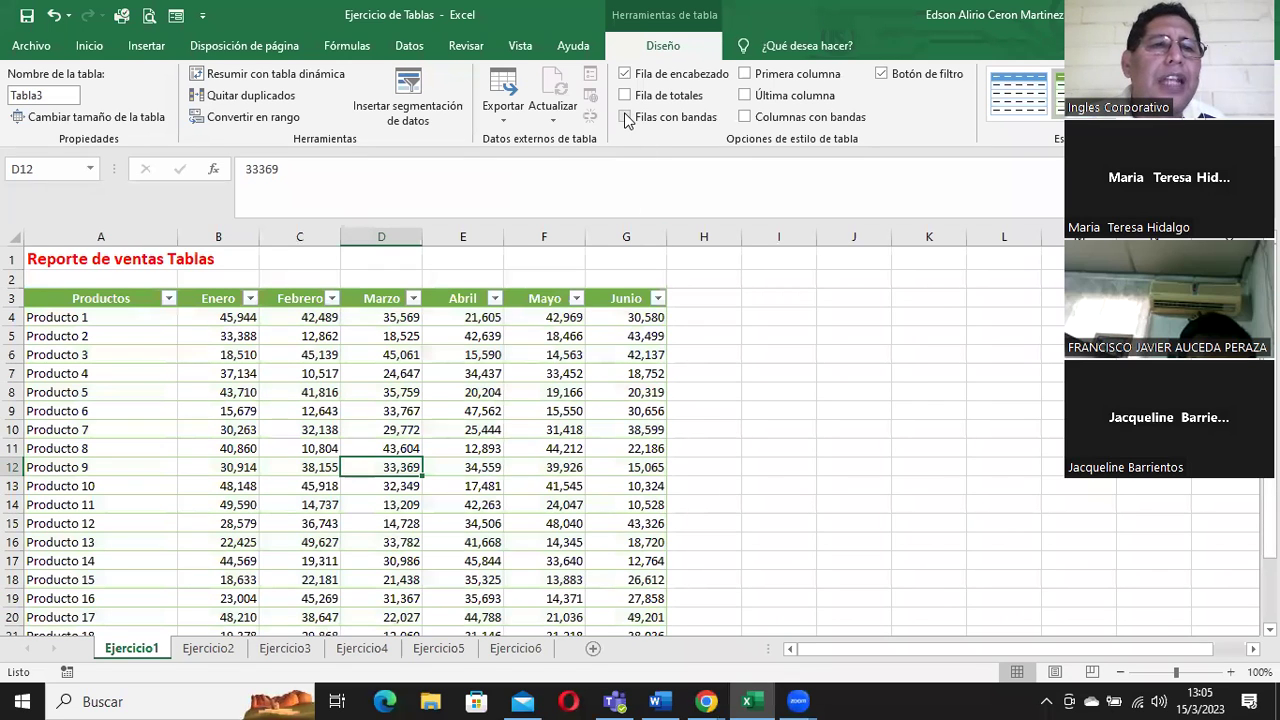
click(626, 117)
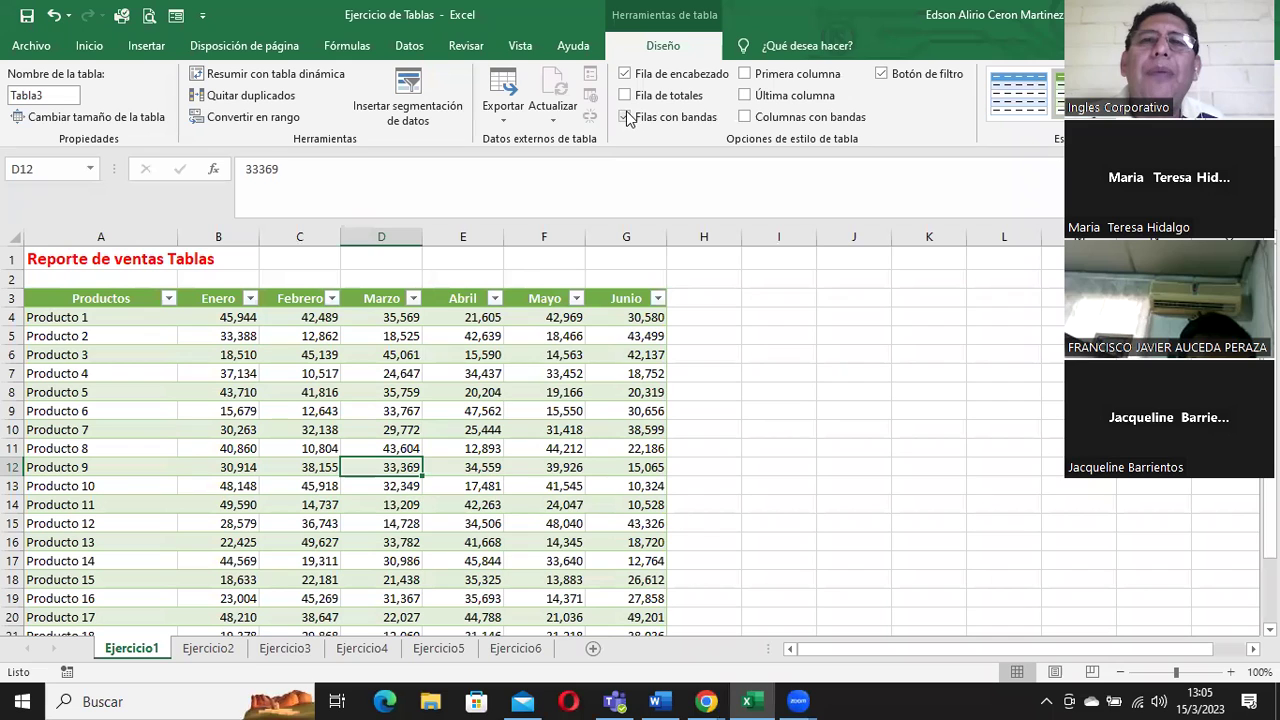
Step: Try banded columns, bold first and last columns, and filter buttons, reverting each
click(746, 118)
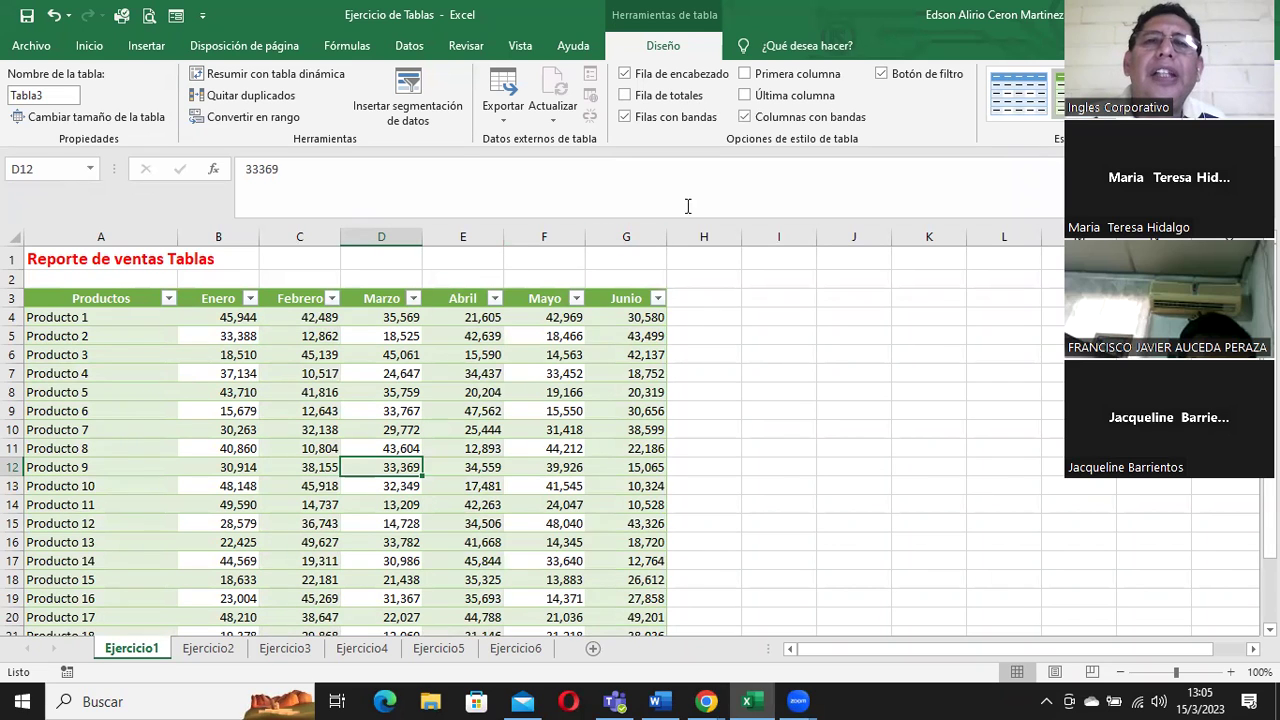
click(746, 117)
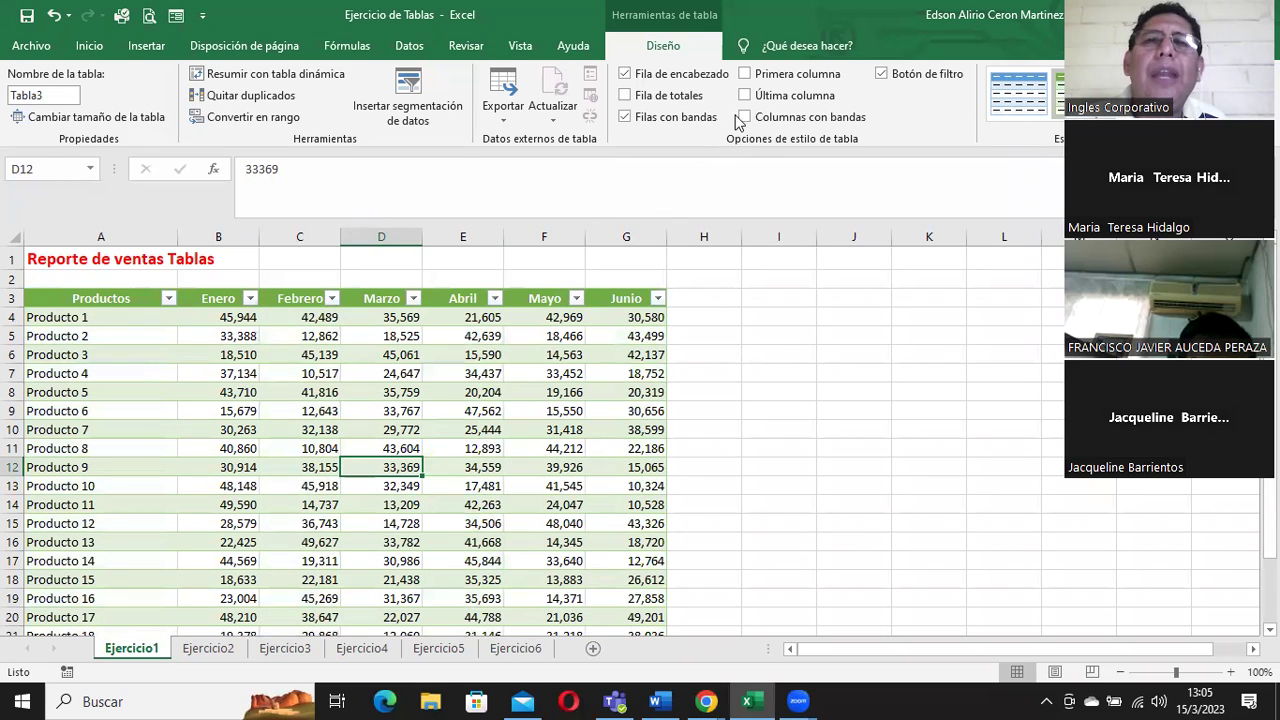
click(746, 74)
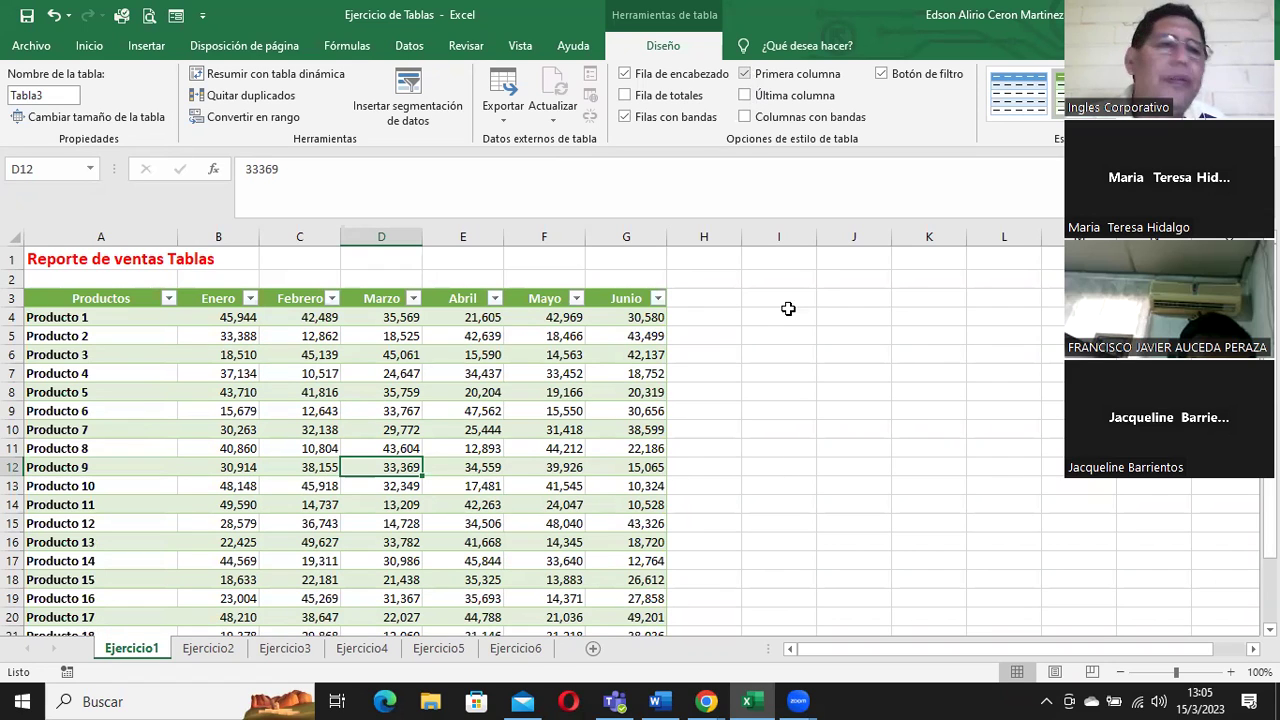
click(746, 74)
click(744, 98)
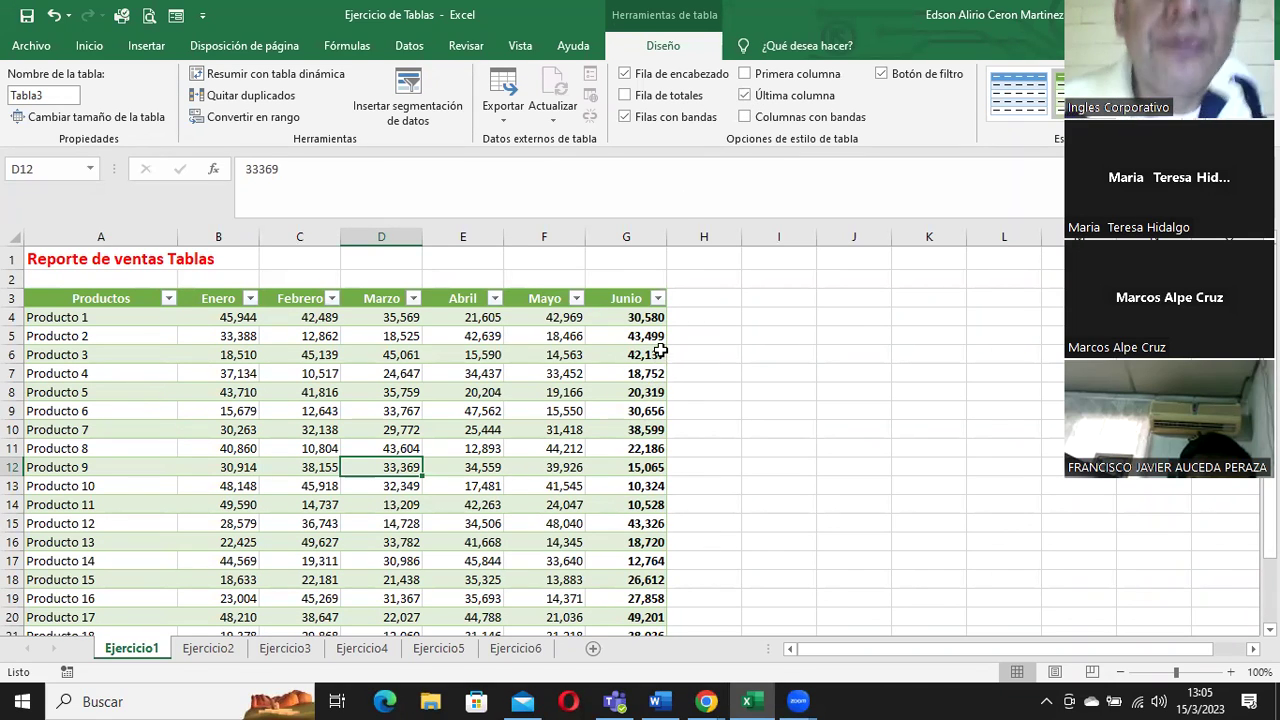
click(744, 96)
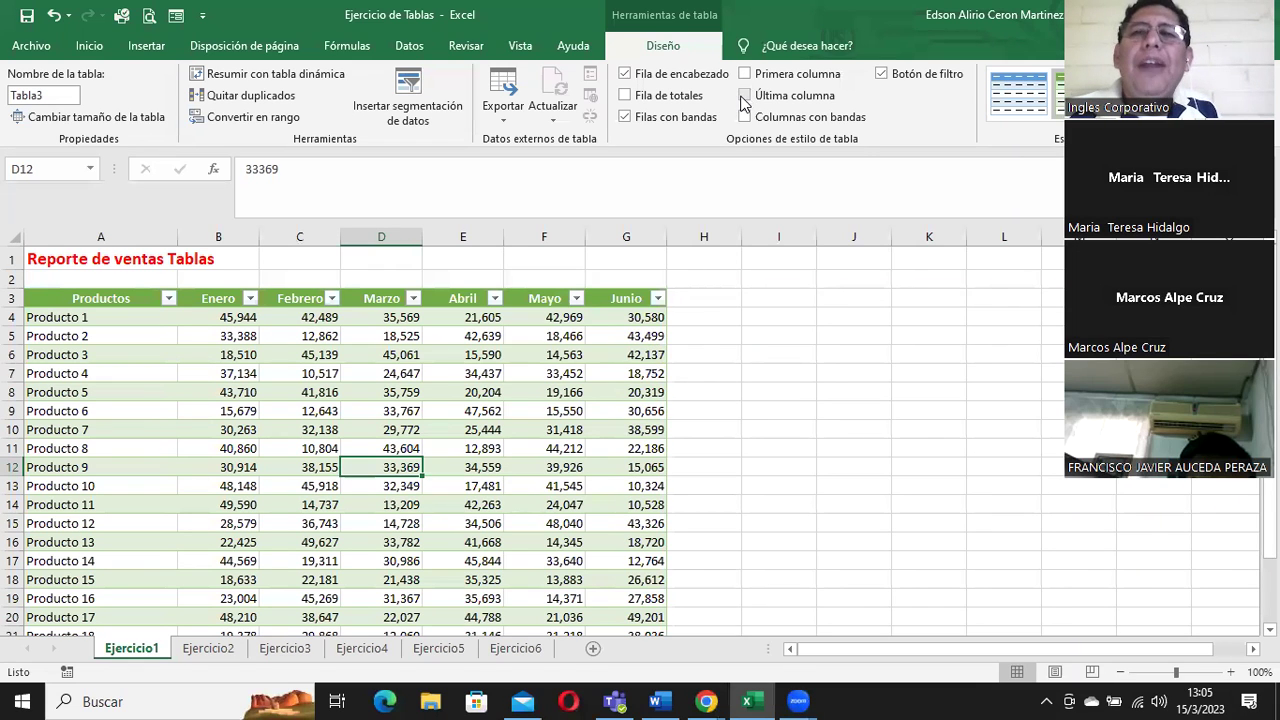
click(881, 74)
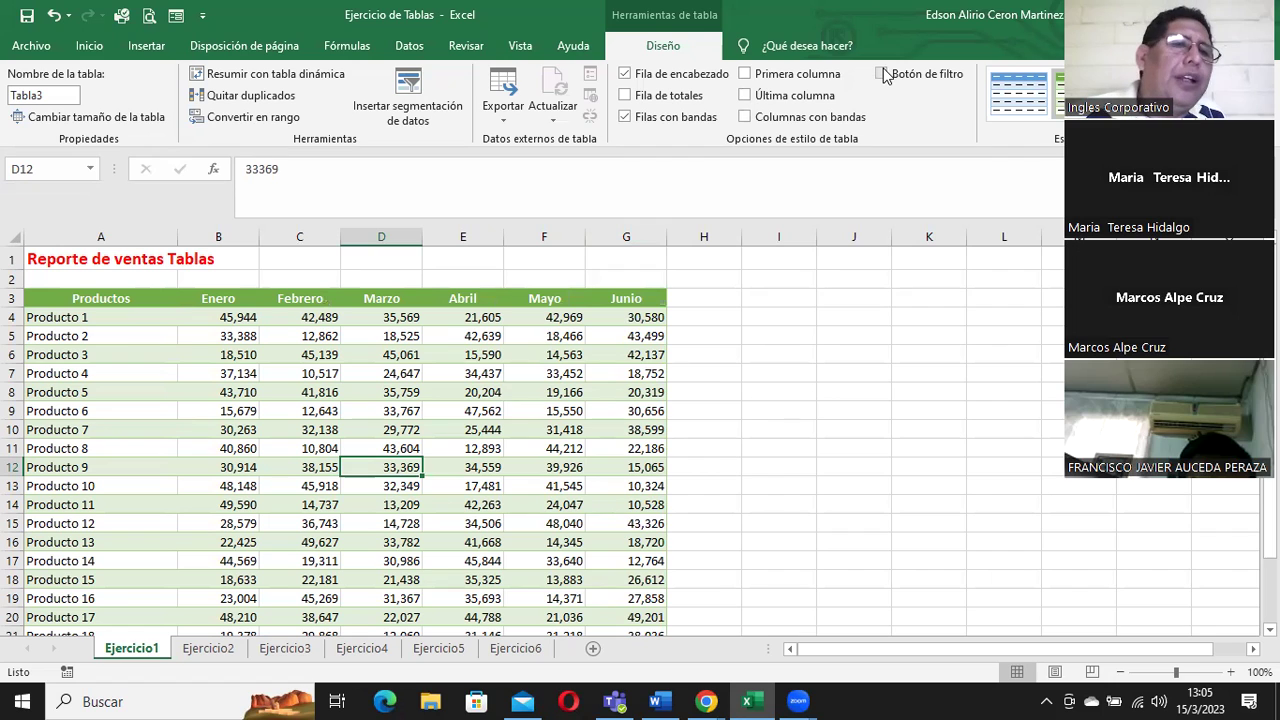
click(882, 74)
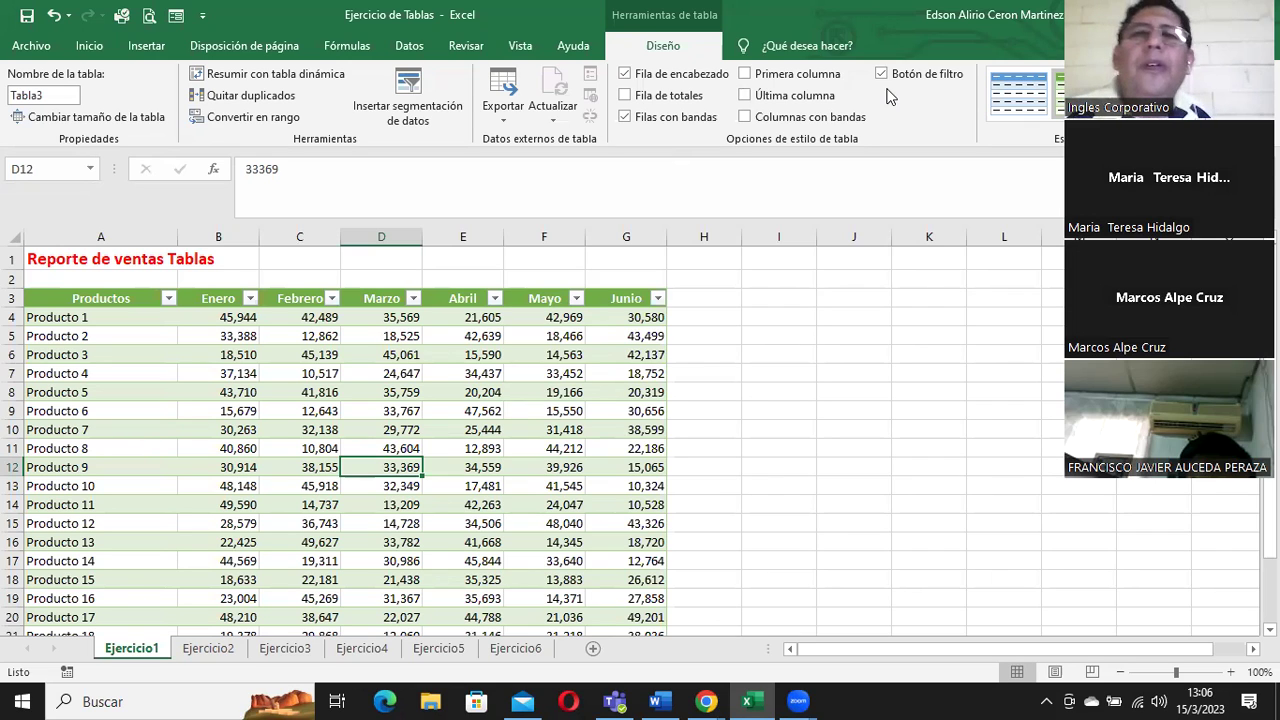
click(465, 390)
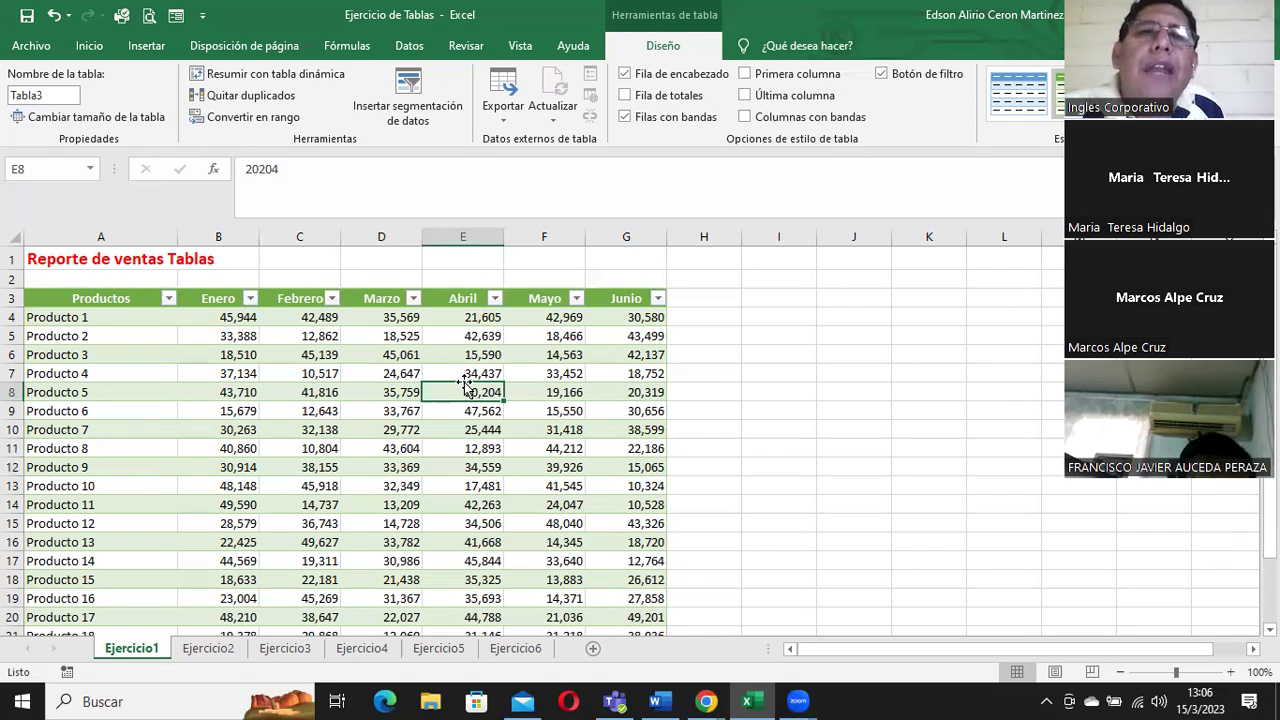
Step: Undo the latest Table Design option changes from the Quick Access Toolbar
click(672, 80)
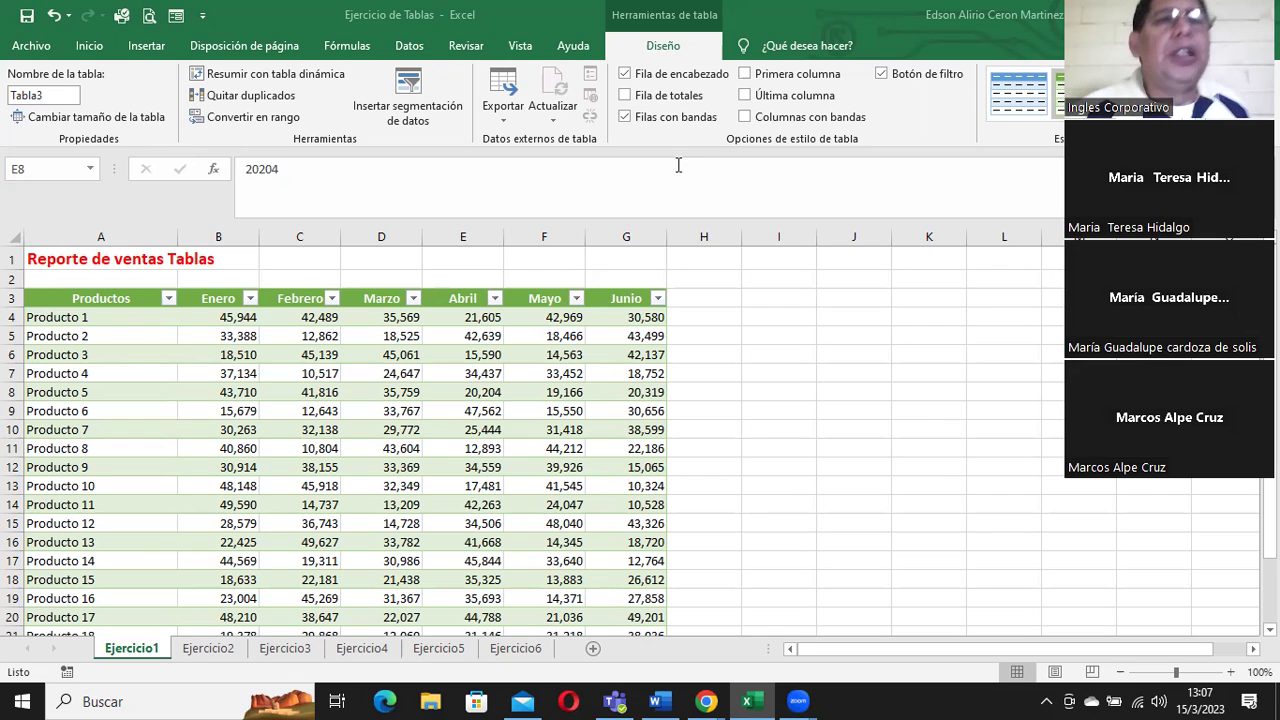
click(60, 15)
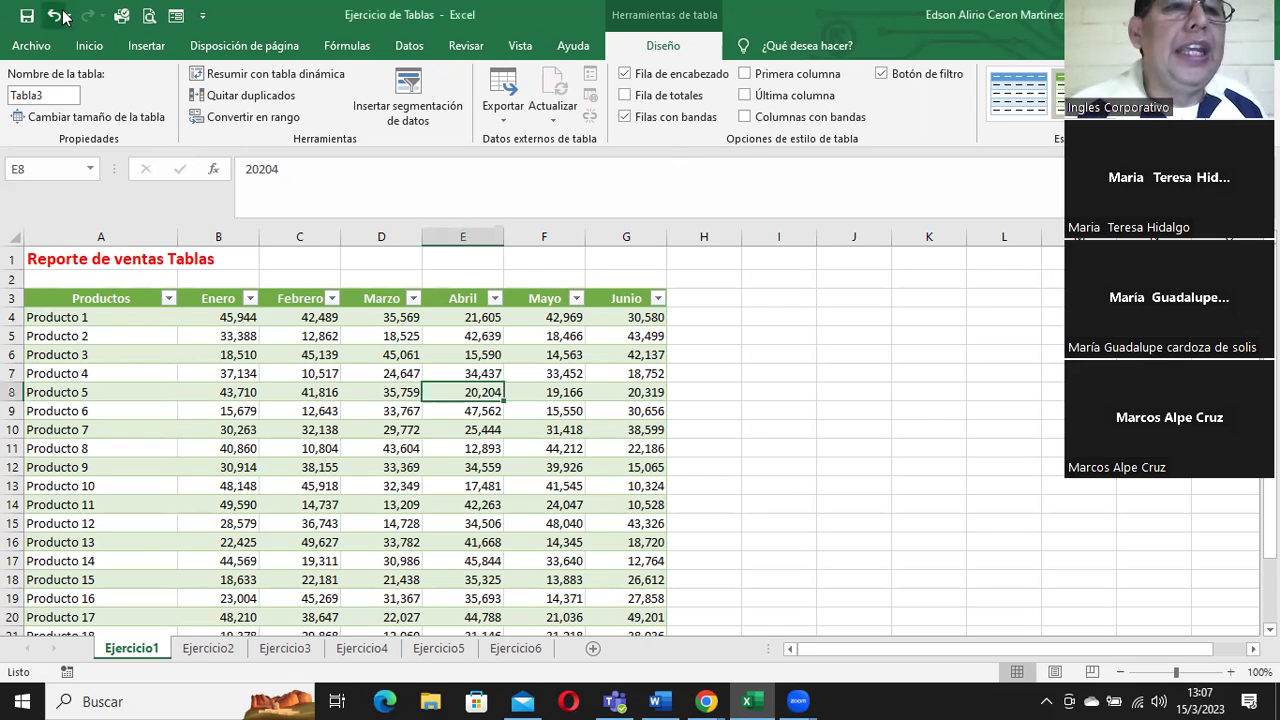
click(60, 15)
click(60, 15)
click(60, 15)
click(60, 15)
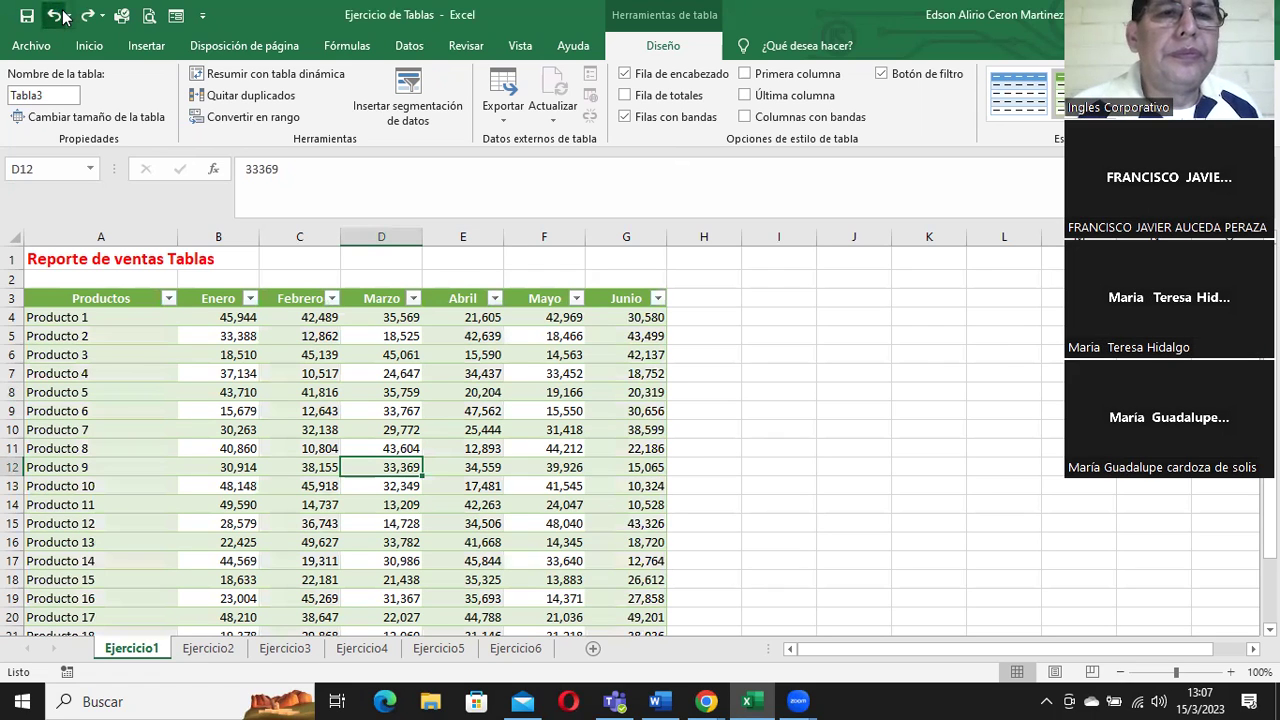
click(60, 15)
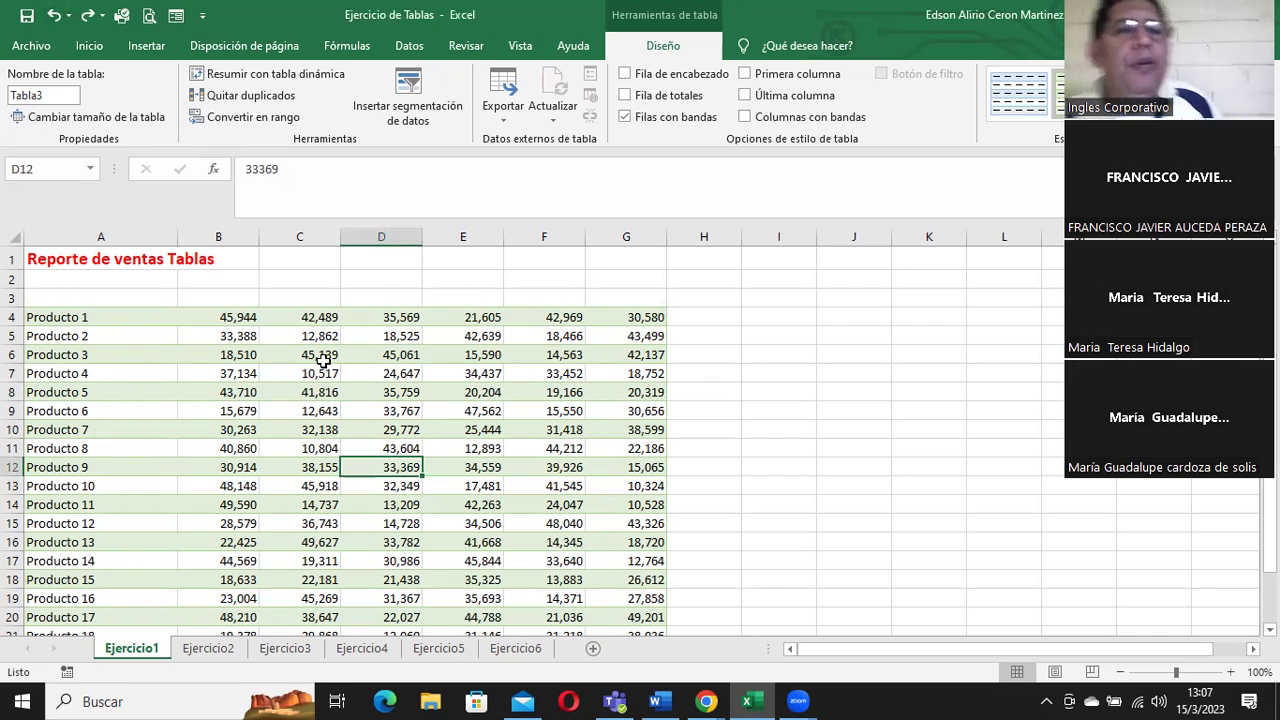
click(62, 320)
mouse_move(316, 342)
mouse_down()
mouse_move(631, 577)
mouse_move(630, 594)
mouse_up()
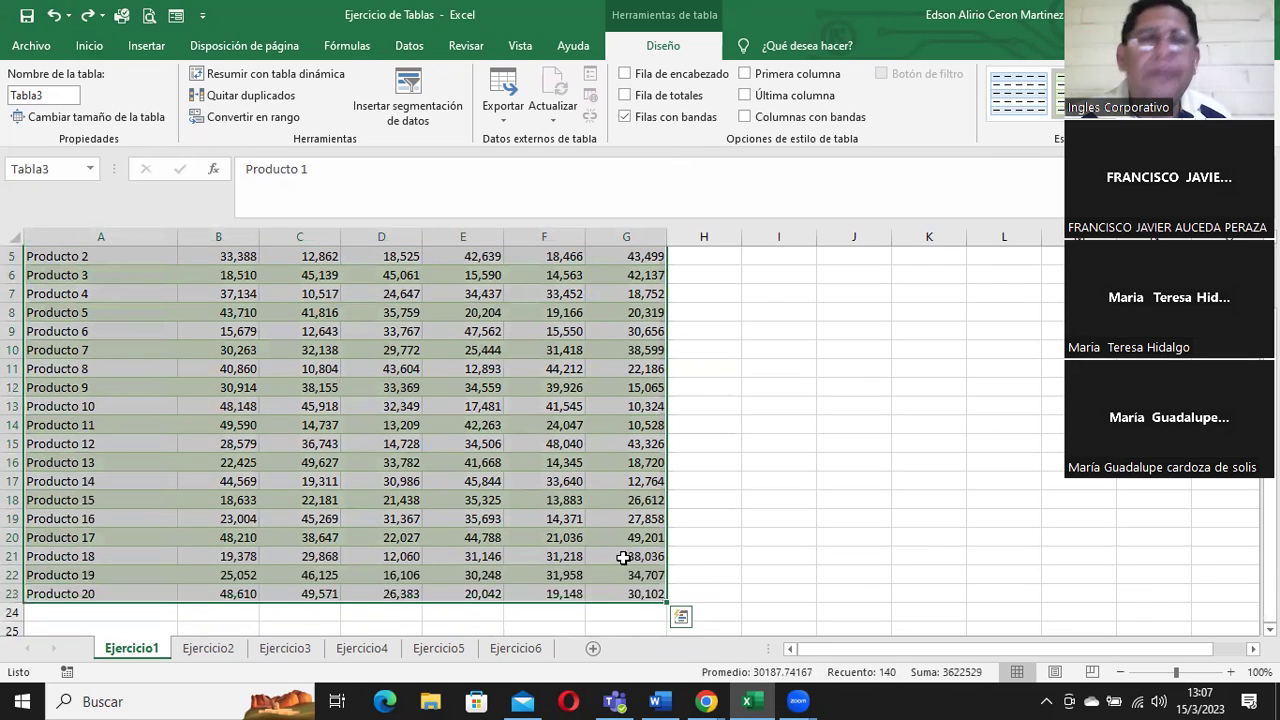
click(242, 116)
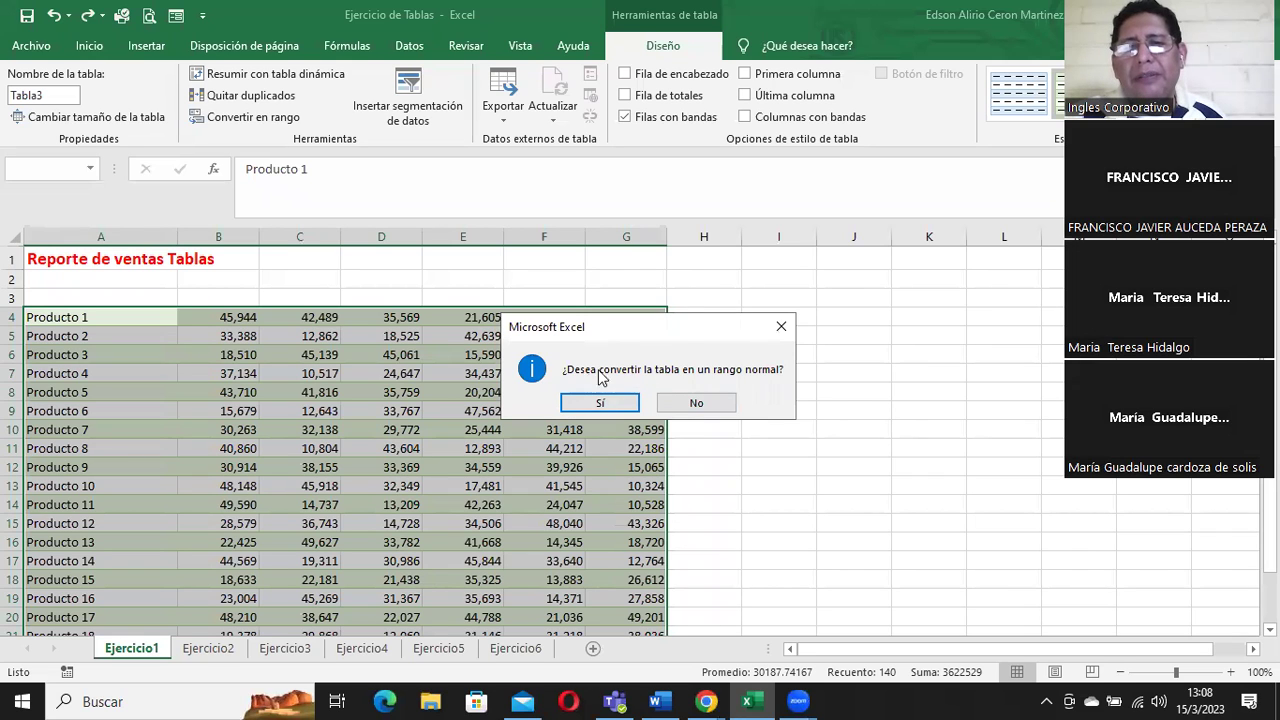
click(691, 404)
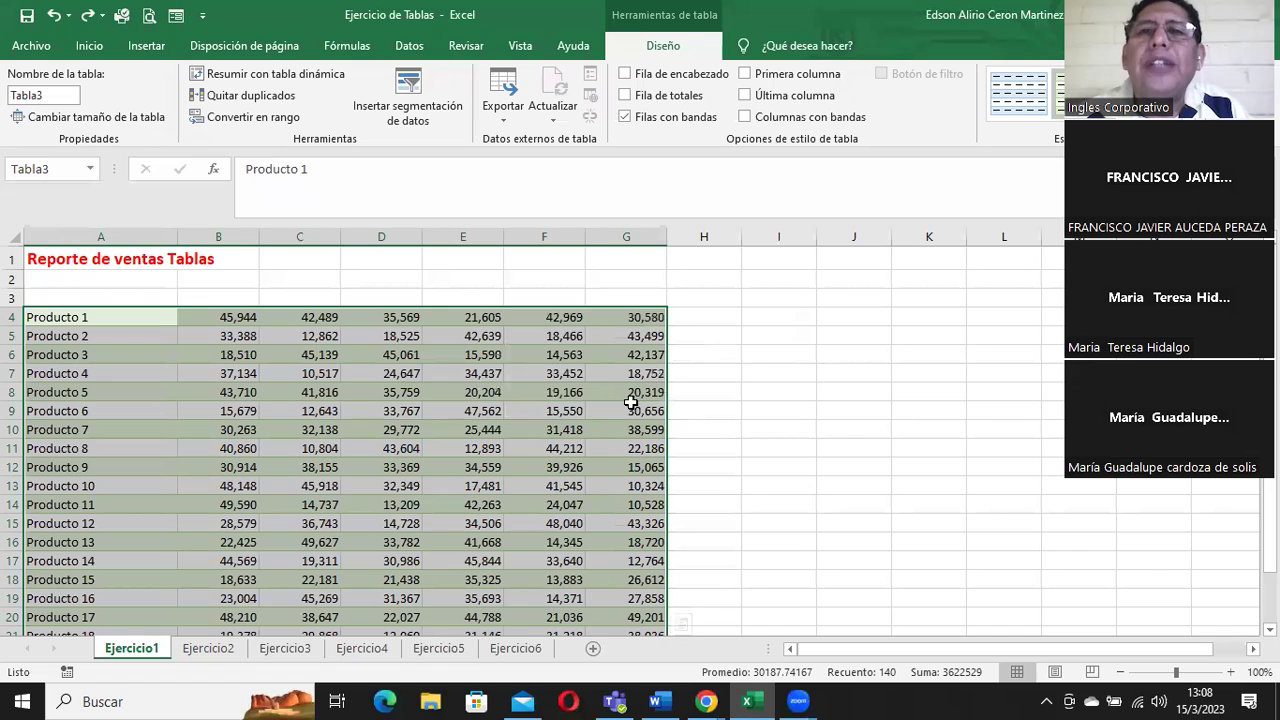
click(745, 75)
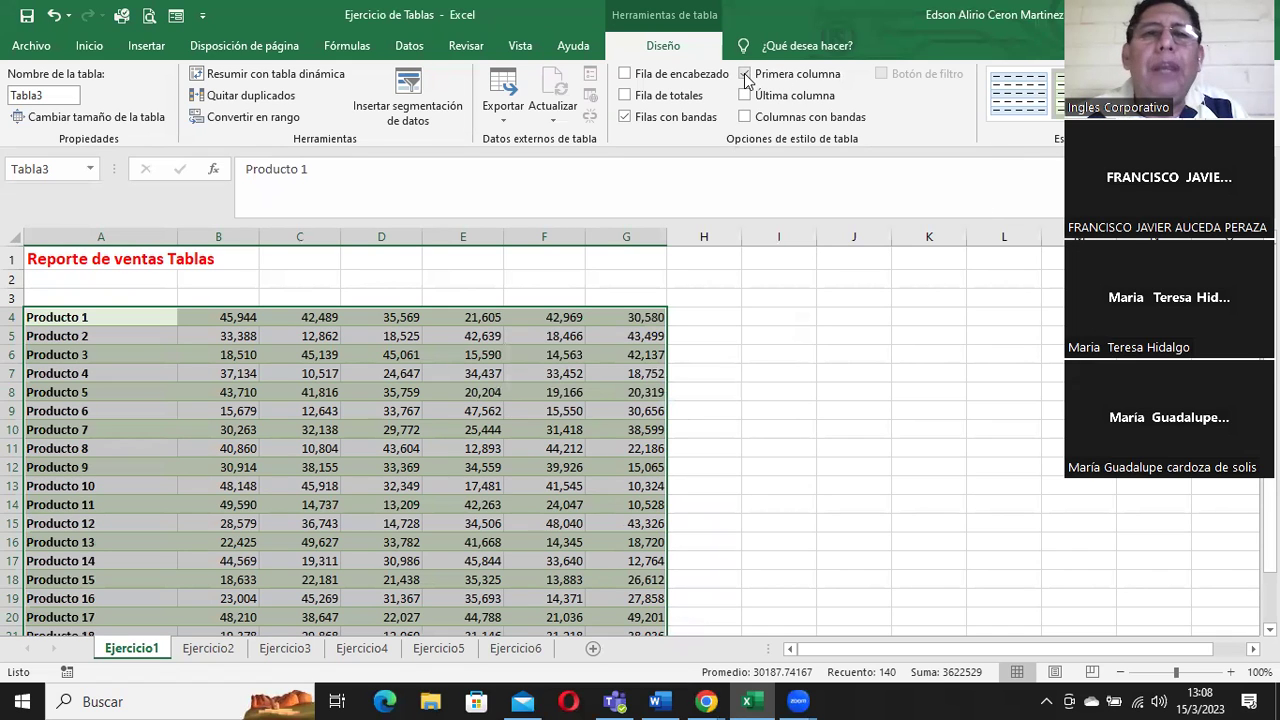
click(745, 75)
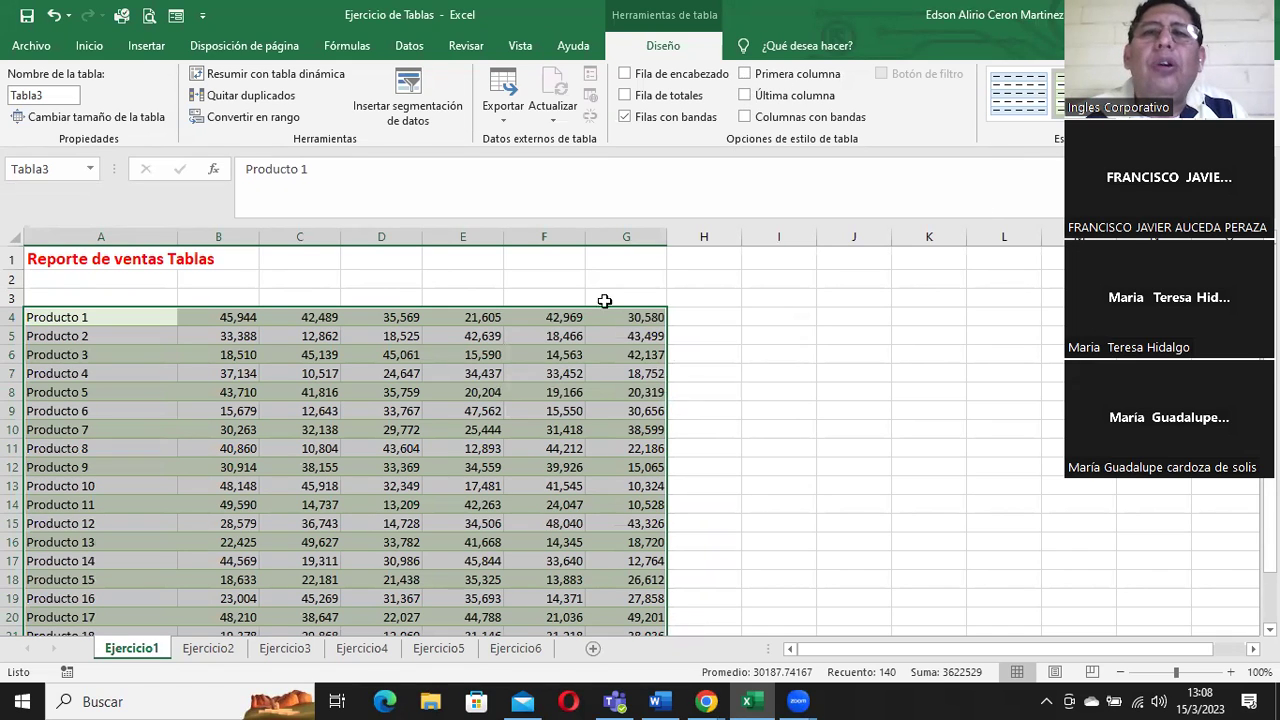
click(563, 336)
click(560, 317)
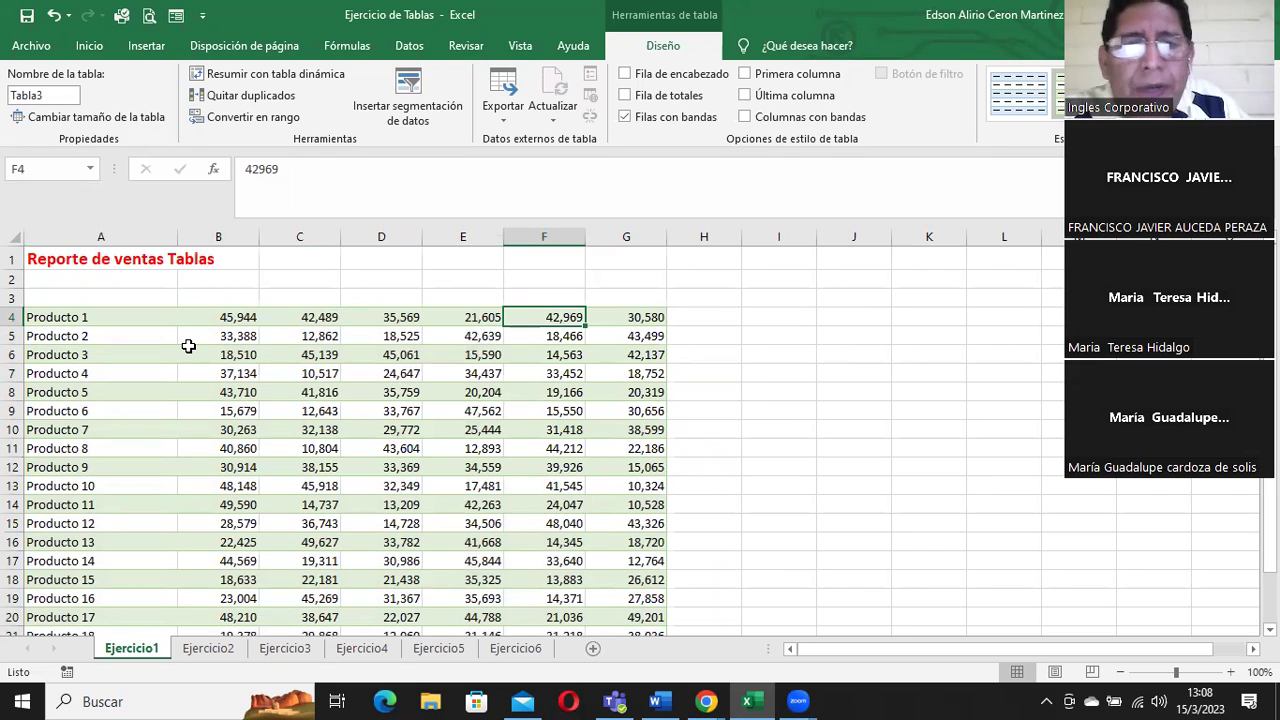
key(ctrl+a)
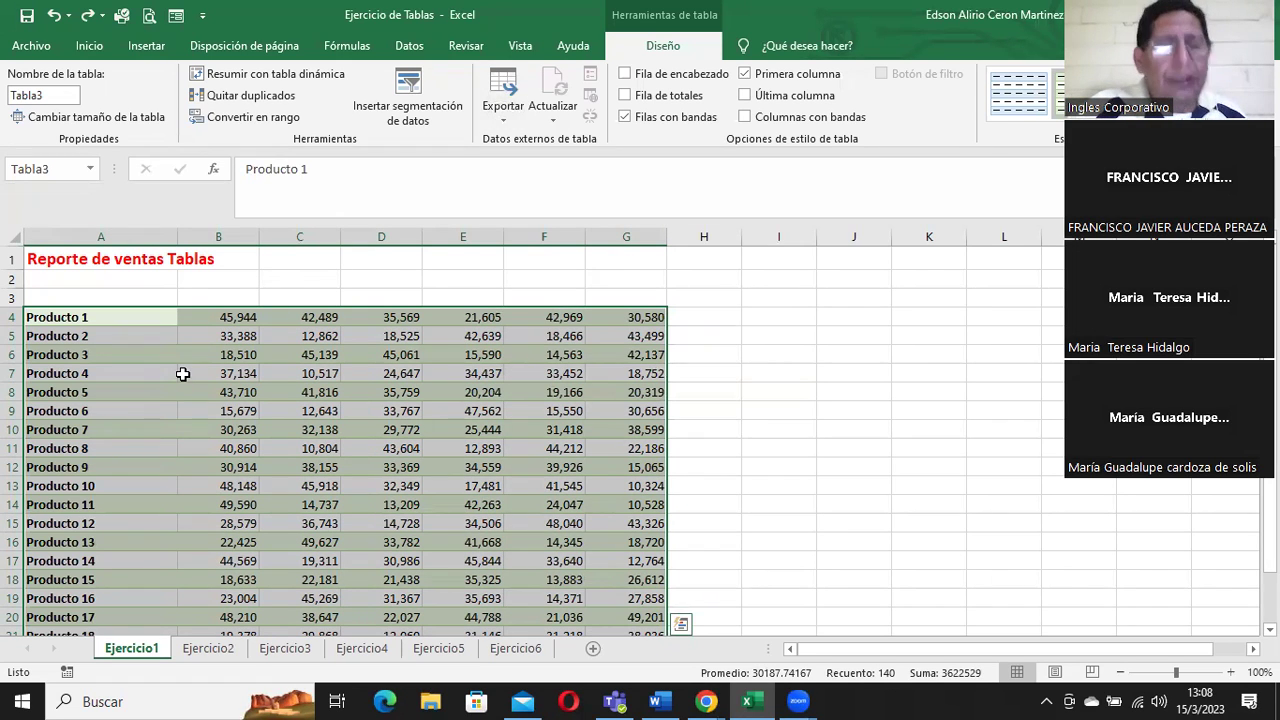
key(ctrl+z)
key(ctrl+z)
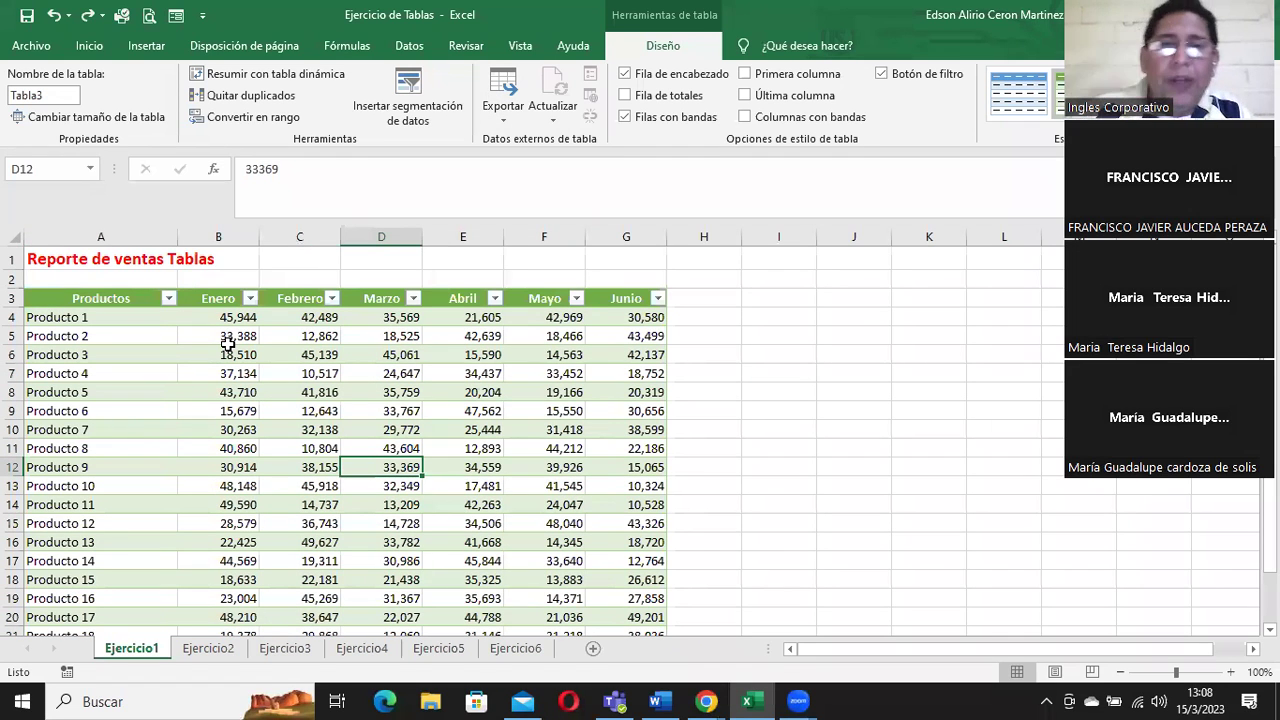
Step: Select all of Tabla3 and drag it so its header row starts at D4, spanning D:J
click(650, 333)
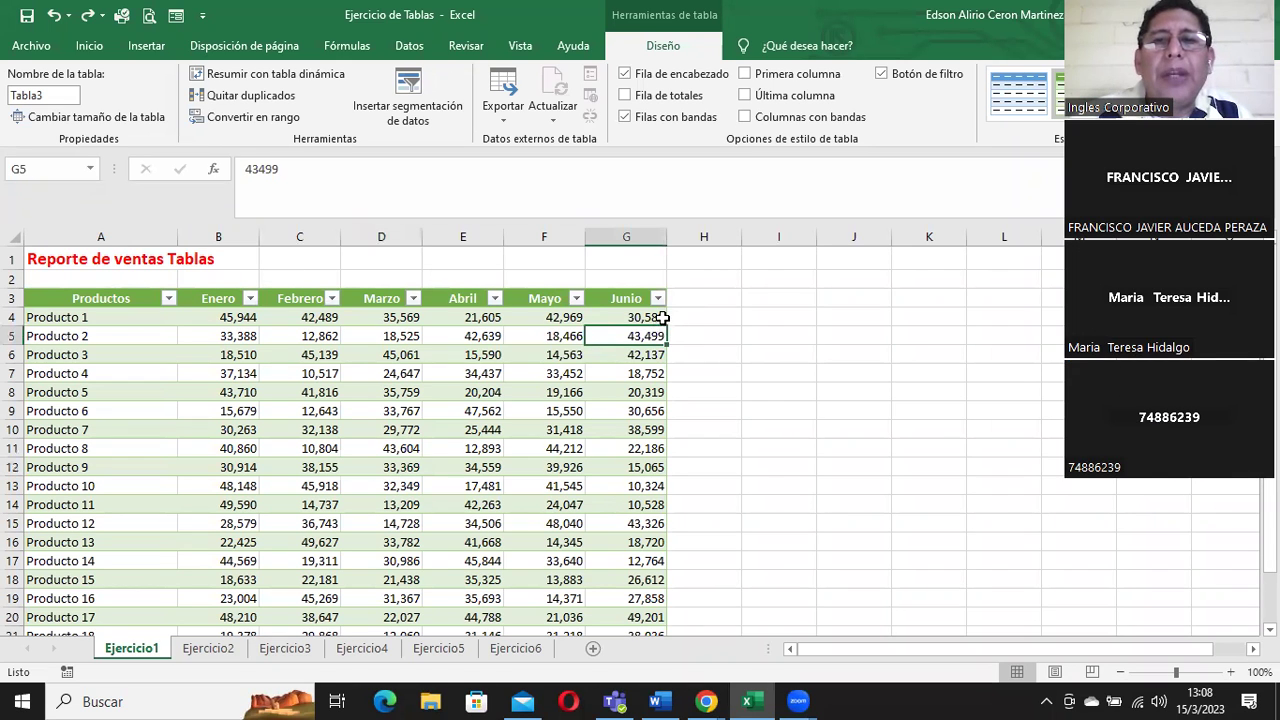
key(ctrl+a)
key(ctrl+a)
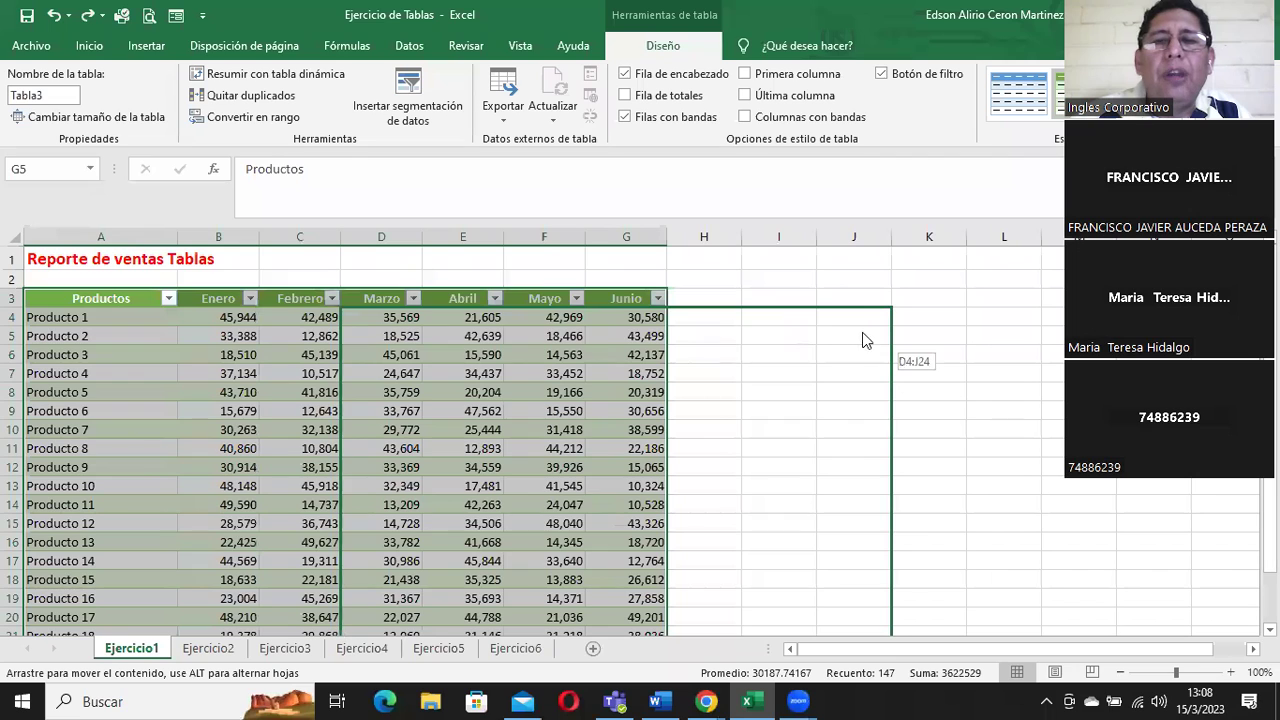
drag(668, 326, 866, 335)
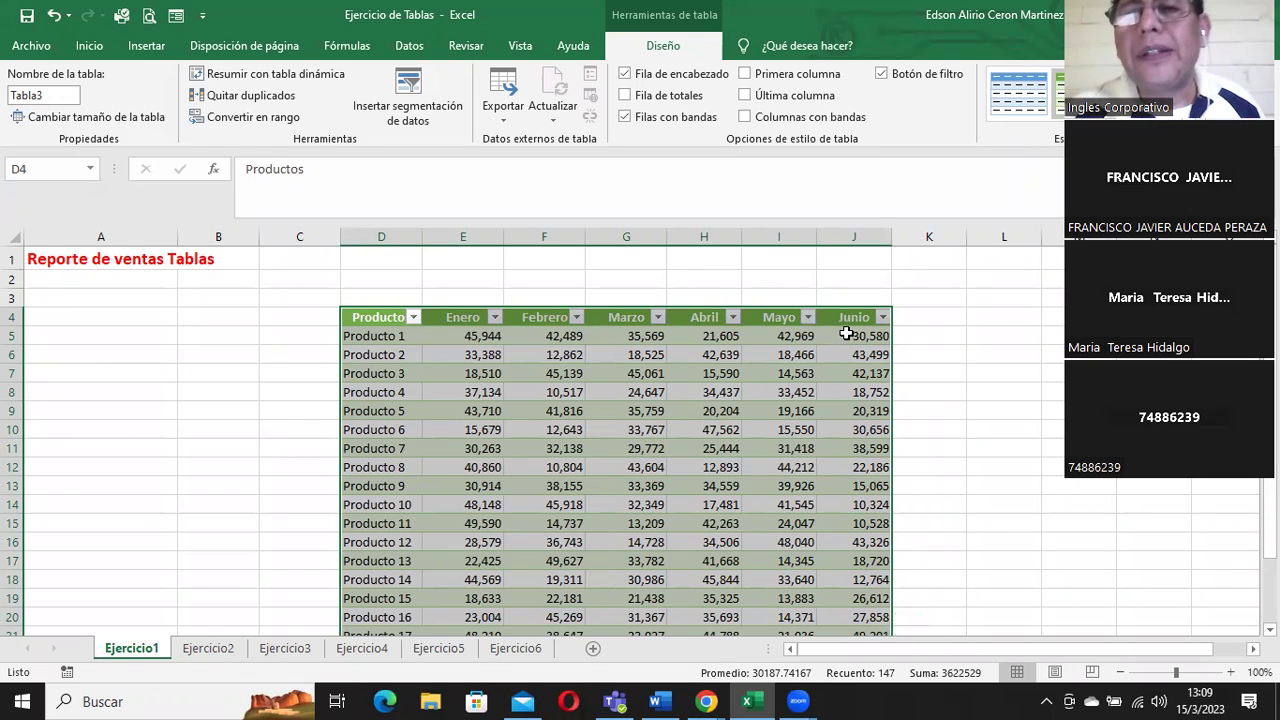
click(849, 336)
click(851, 316)
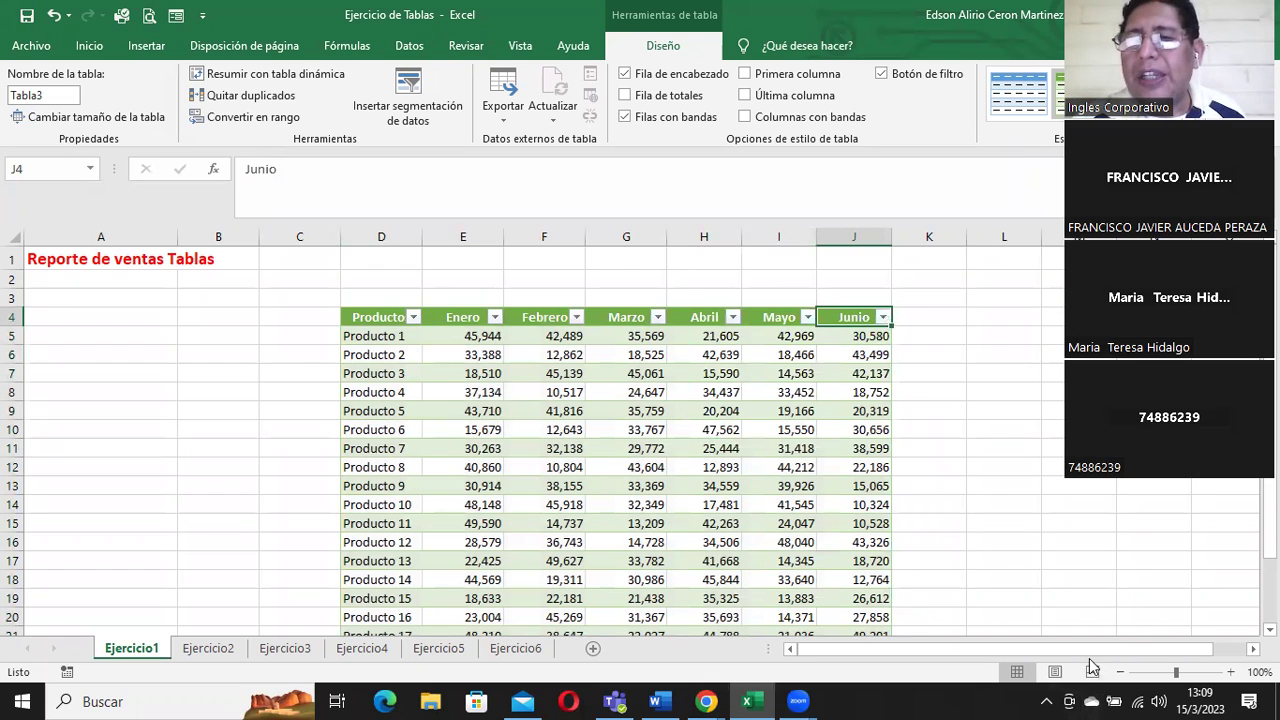
Step: Enter the header 'julio' in K4, right of Junio, so the table expands
mouse_move(1089, 649)
mouse_down()
mouse_move(1127, 651)
mouse_move(1116, 635)
mouse_up()
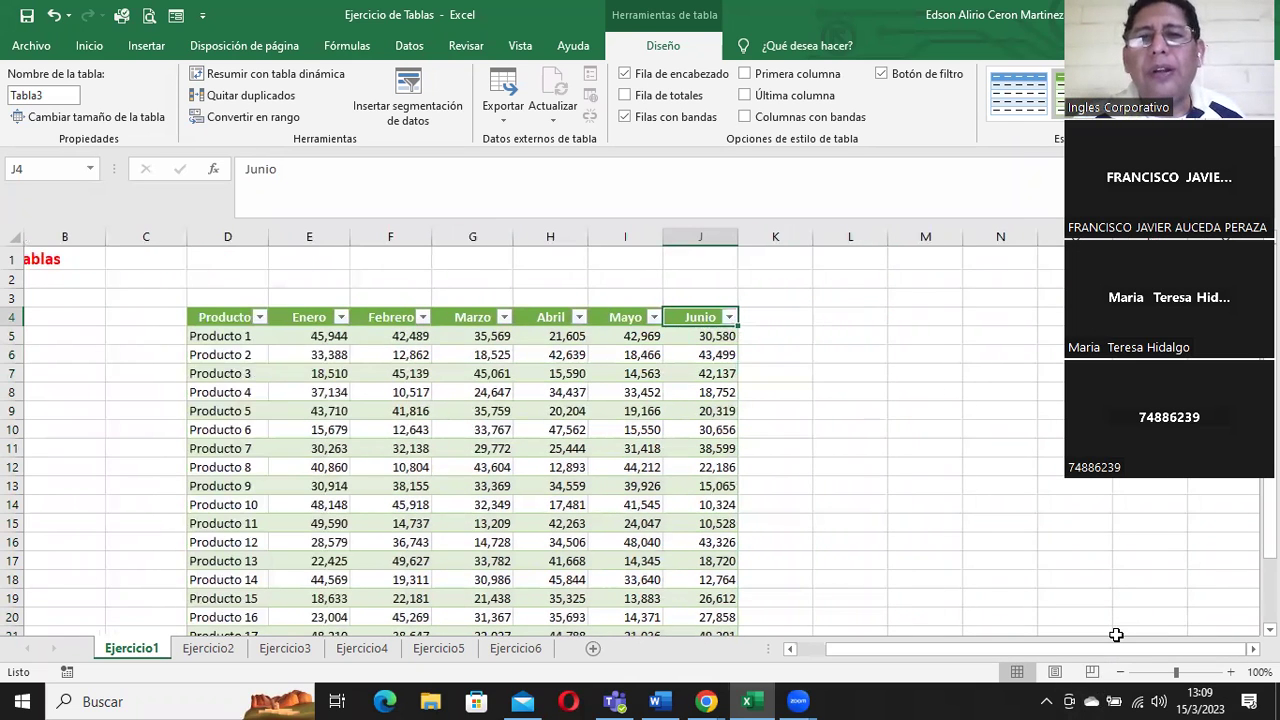
key(Tab)
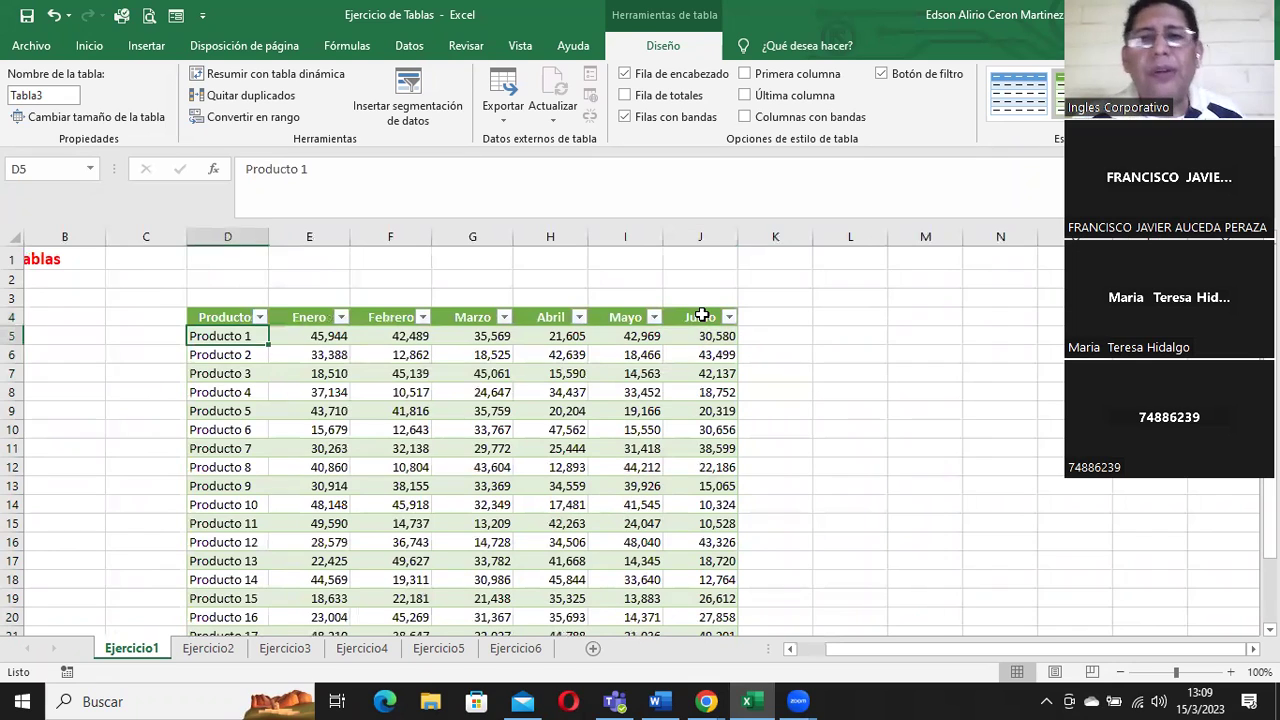
key(Tab)
click(703, 316)
key(Tab)
click(703, 316)
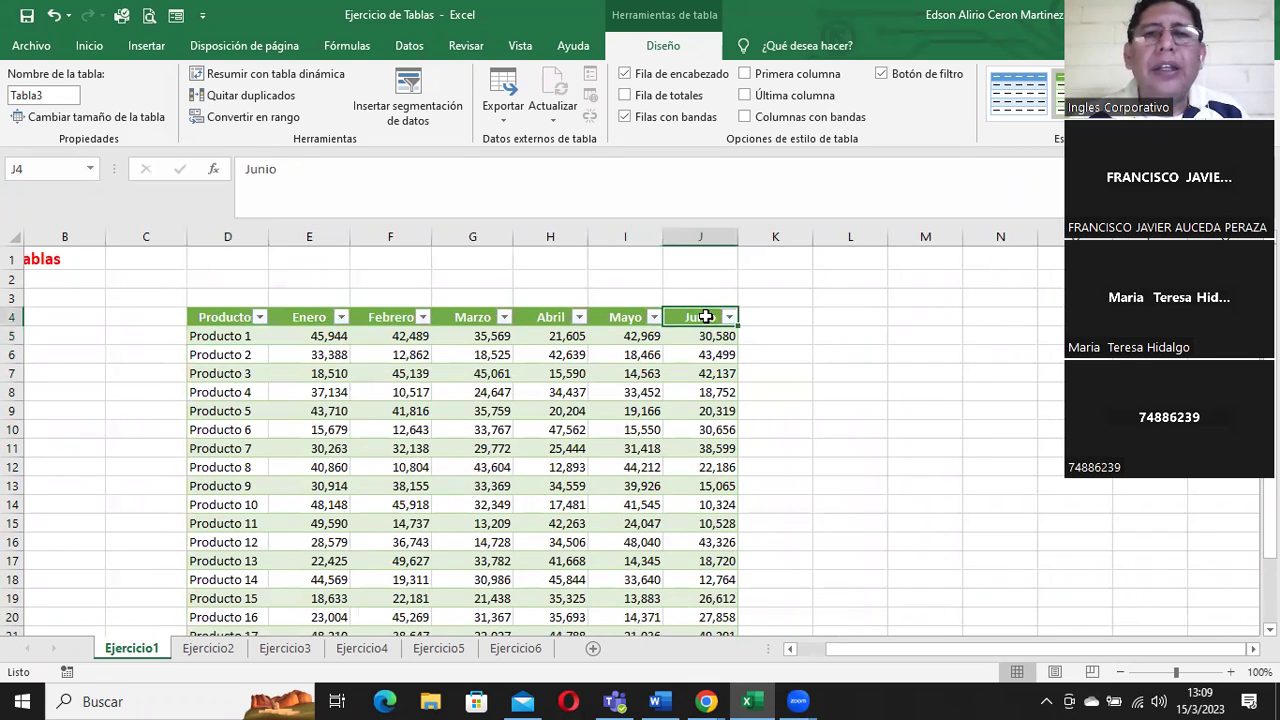
click(756, 317)
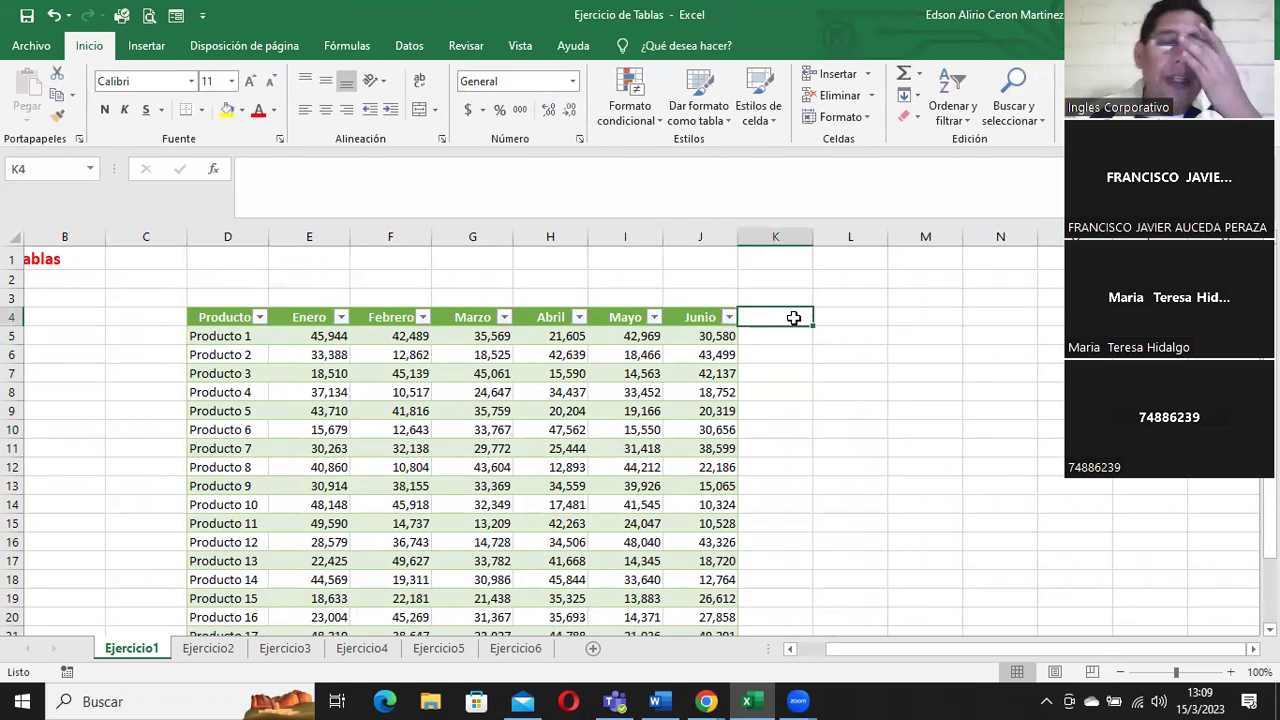
text(julio)
key(Return)
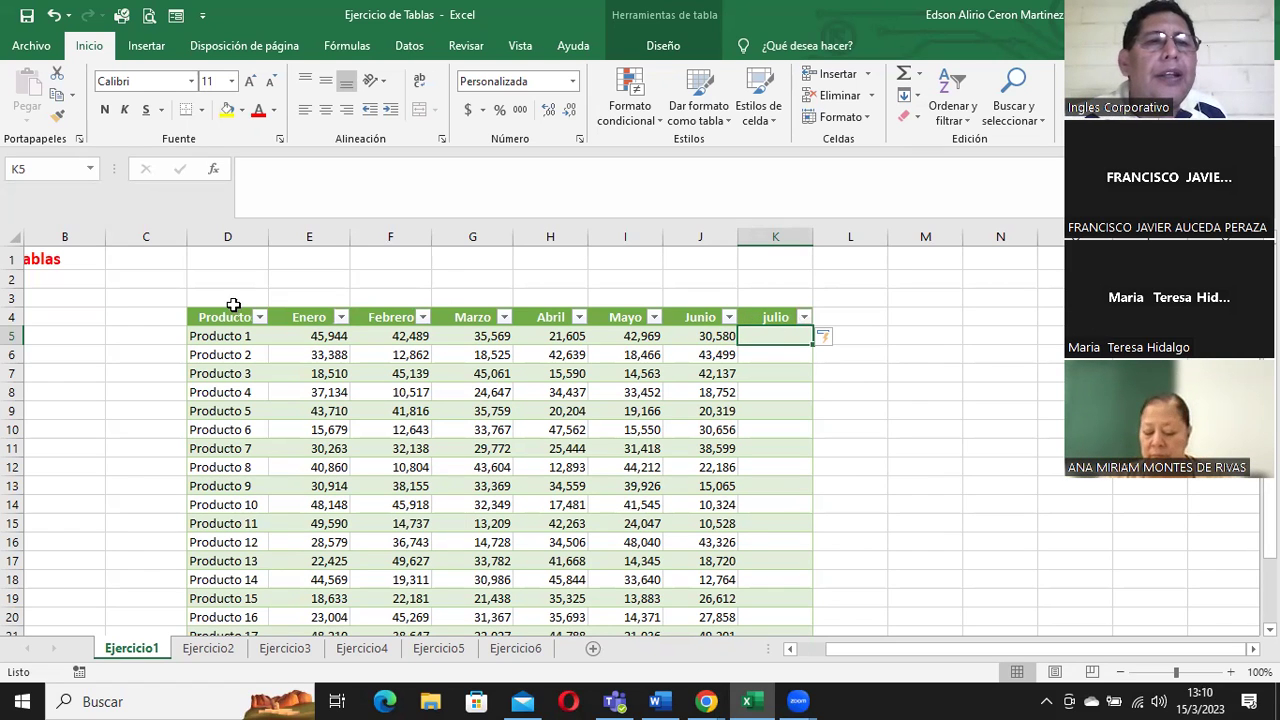
Step: Select the Producto 2–20 rows and go to Table Design's Convert to Range command
drag(228, 316, 785, 652)
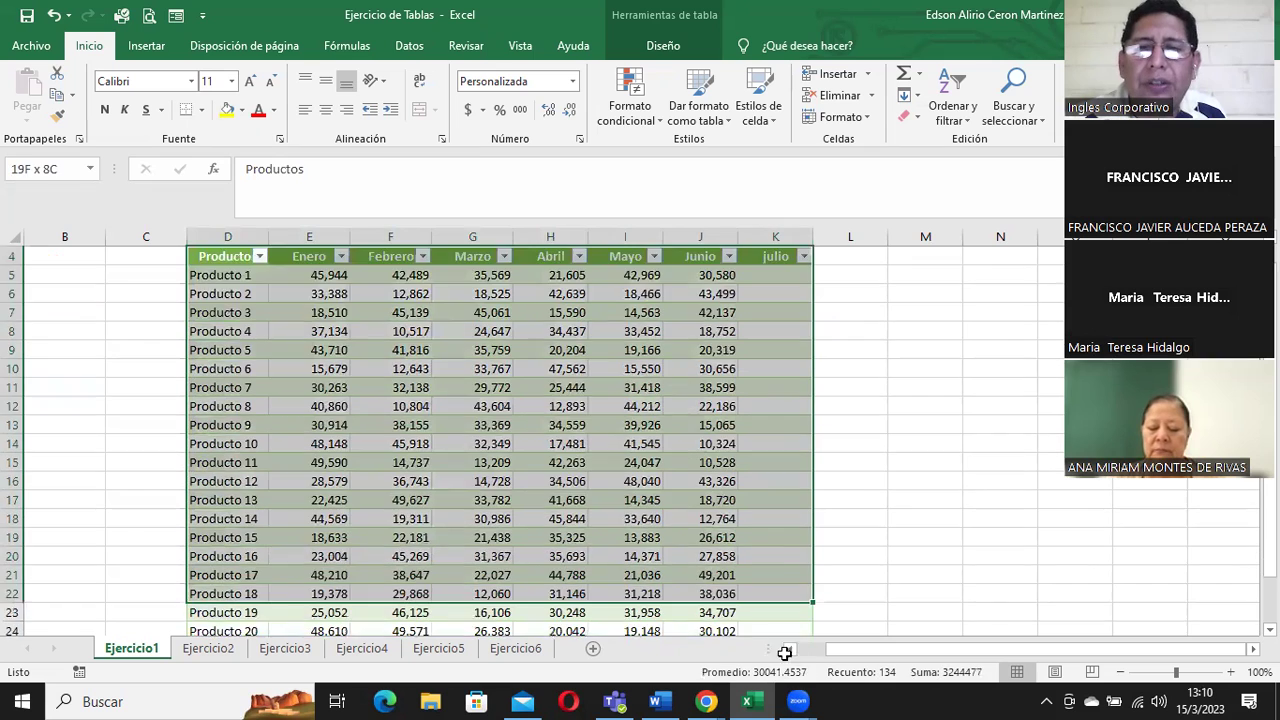
drag(785, 652, 771, 590)
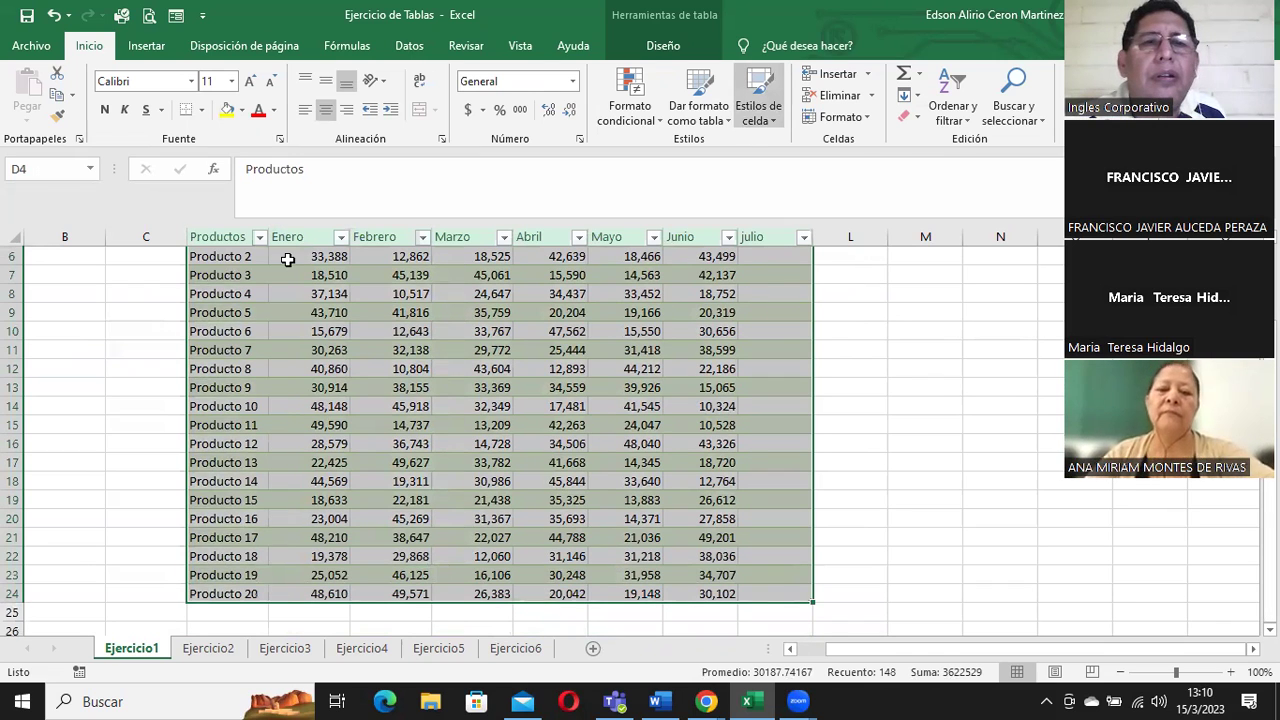
drag(240, 256, 771, 586)
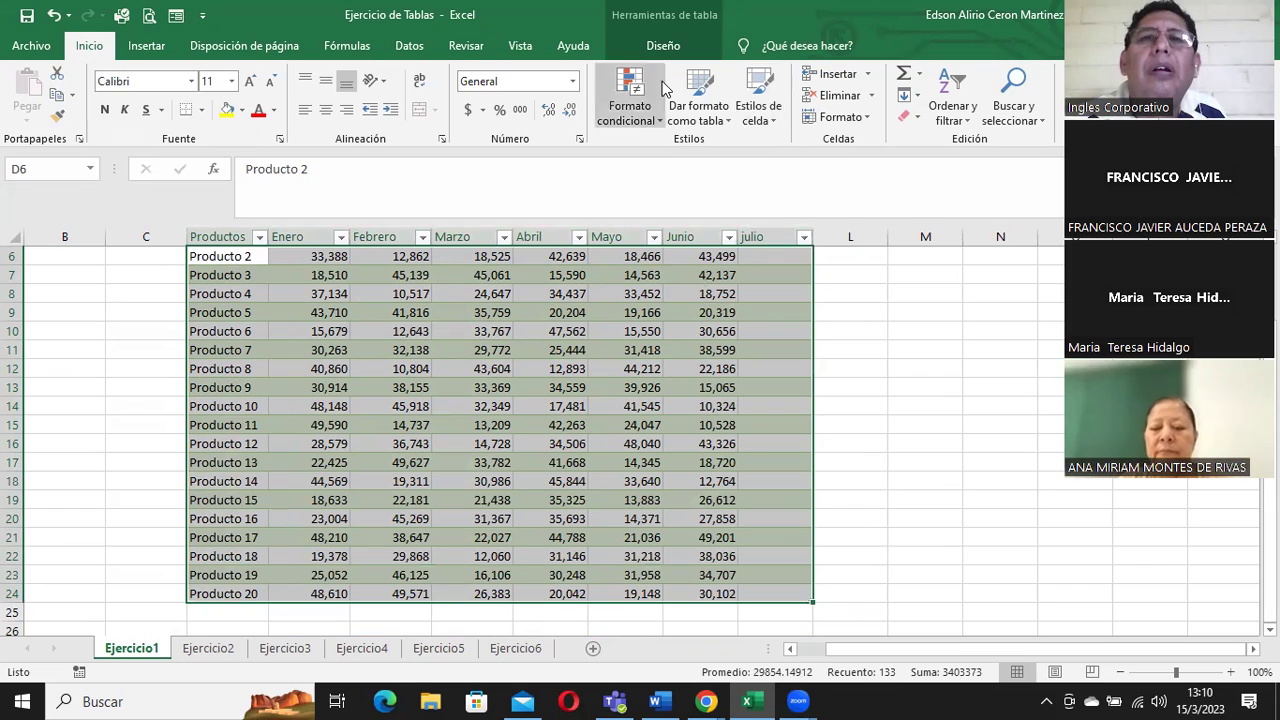
click(663, 45)
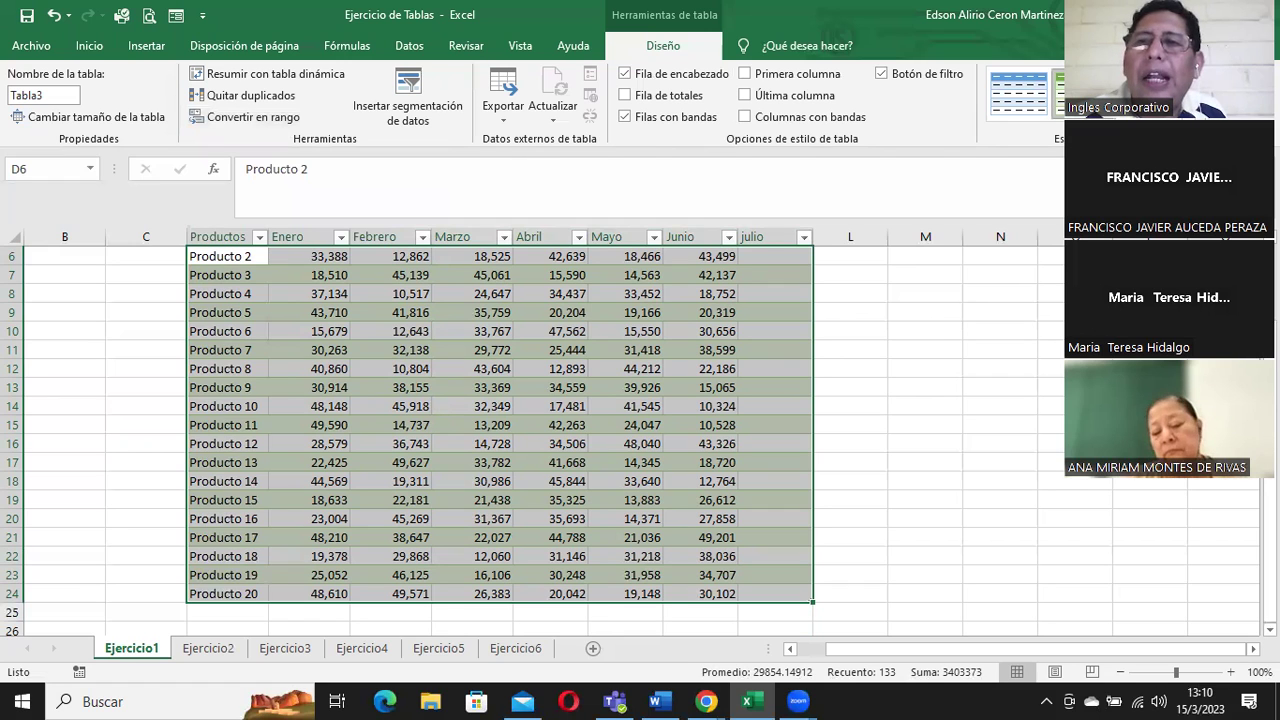
scroll(434, 352, up, 2)
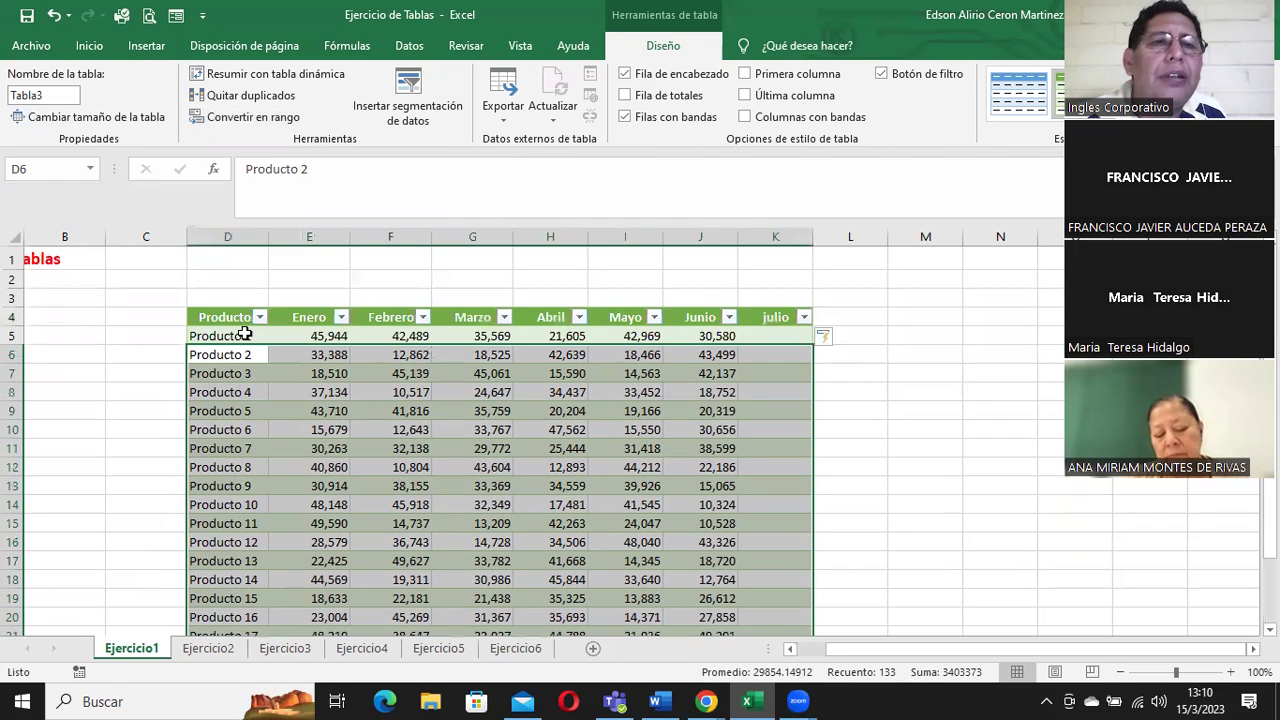
click(230, 320)
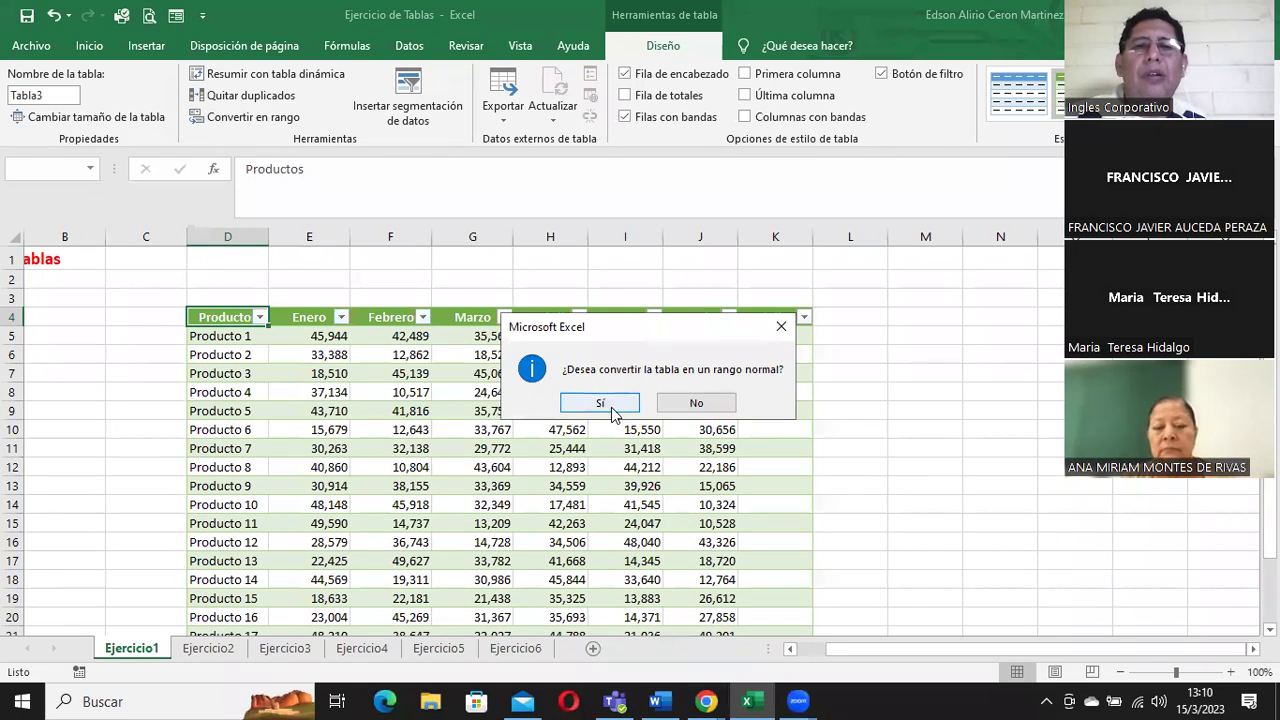
Step: Confirm Yes to the conversion and scroll to check the last julio row
click(600, 403)
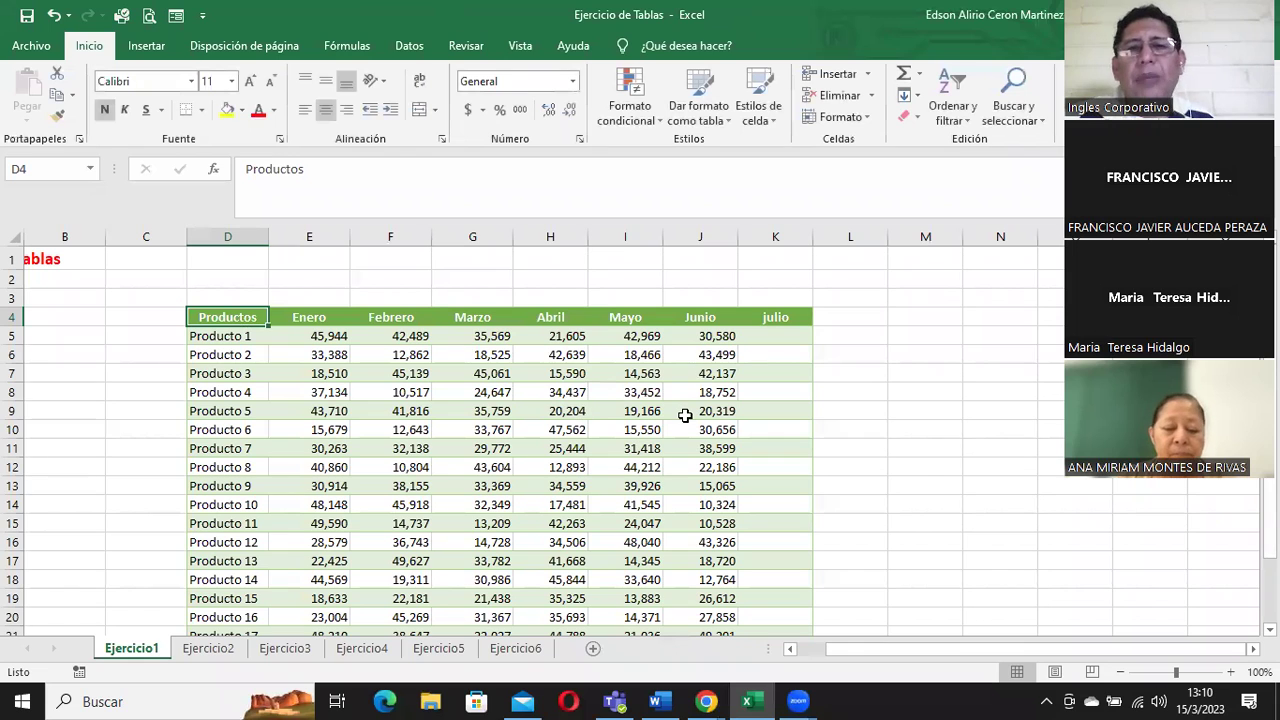
scroll(831, 489, down, 2)
scroll(760, 420, down, 3)
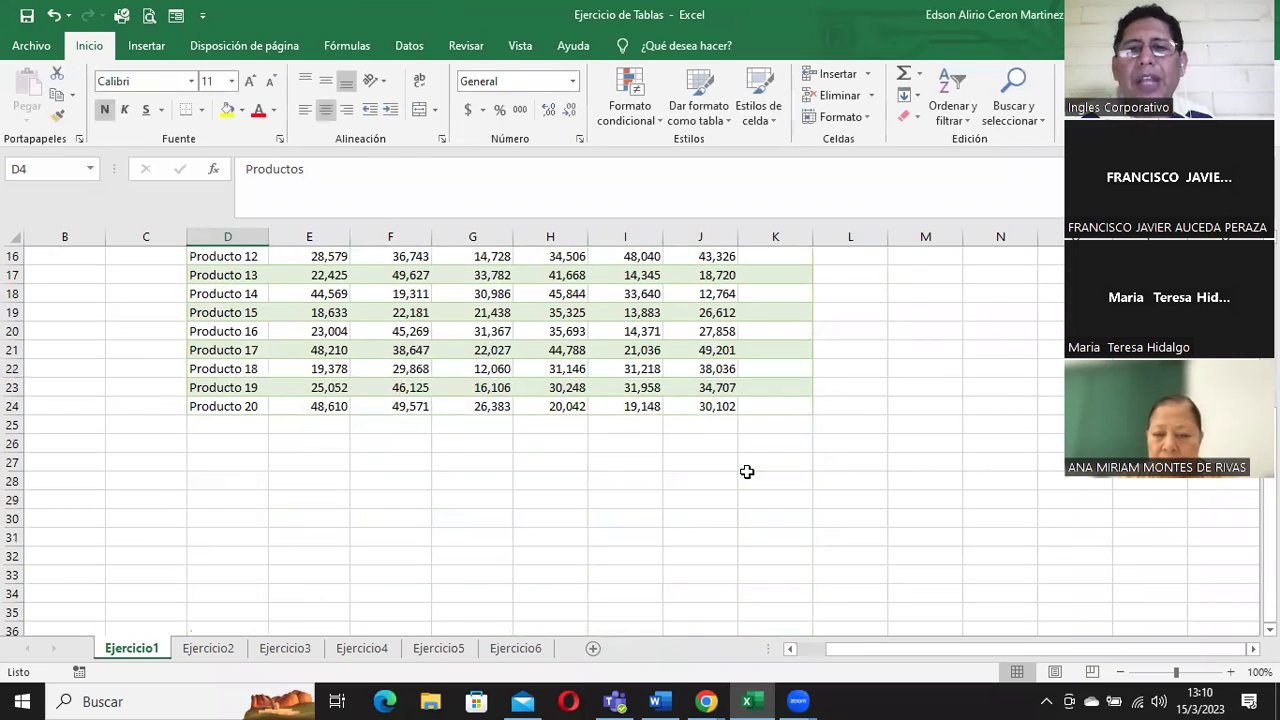
scroll(750, 465, up, 1)
click(786, 465)
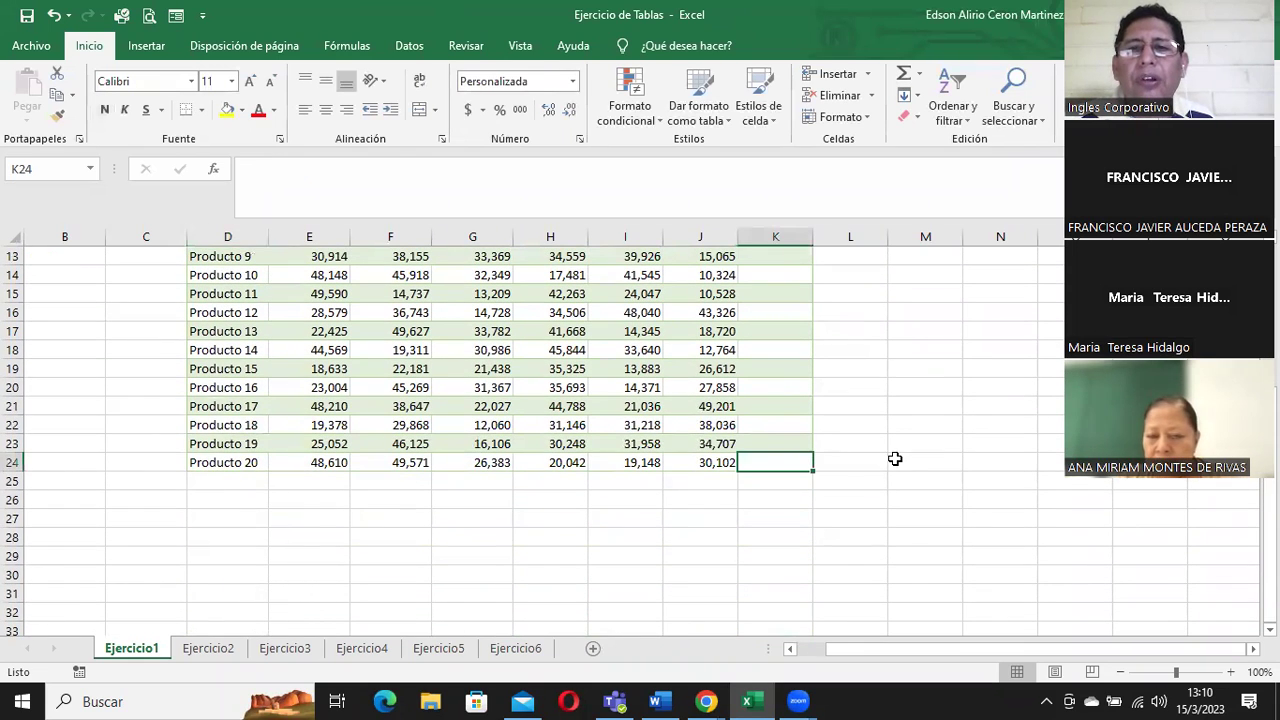
scroll(894, 452, up, 3)
scroll(894, 452, up, 1)
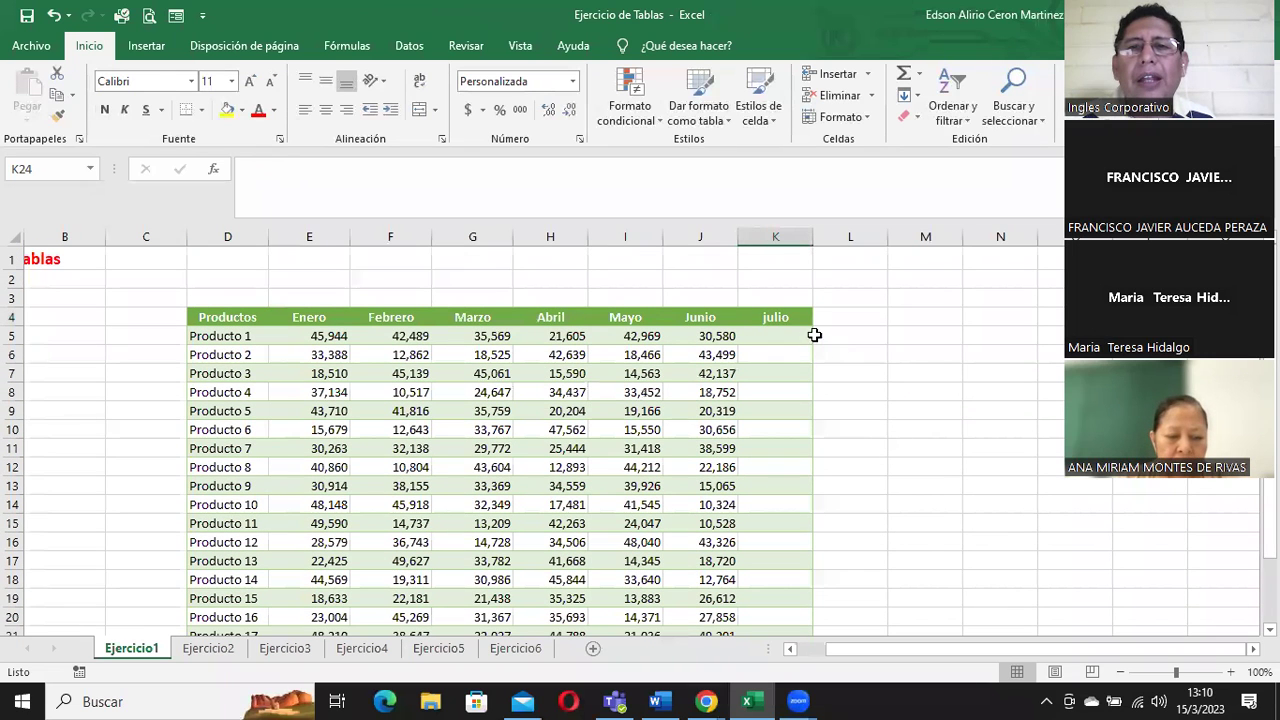
click(767, 316)
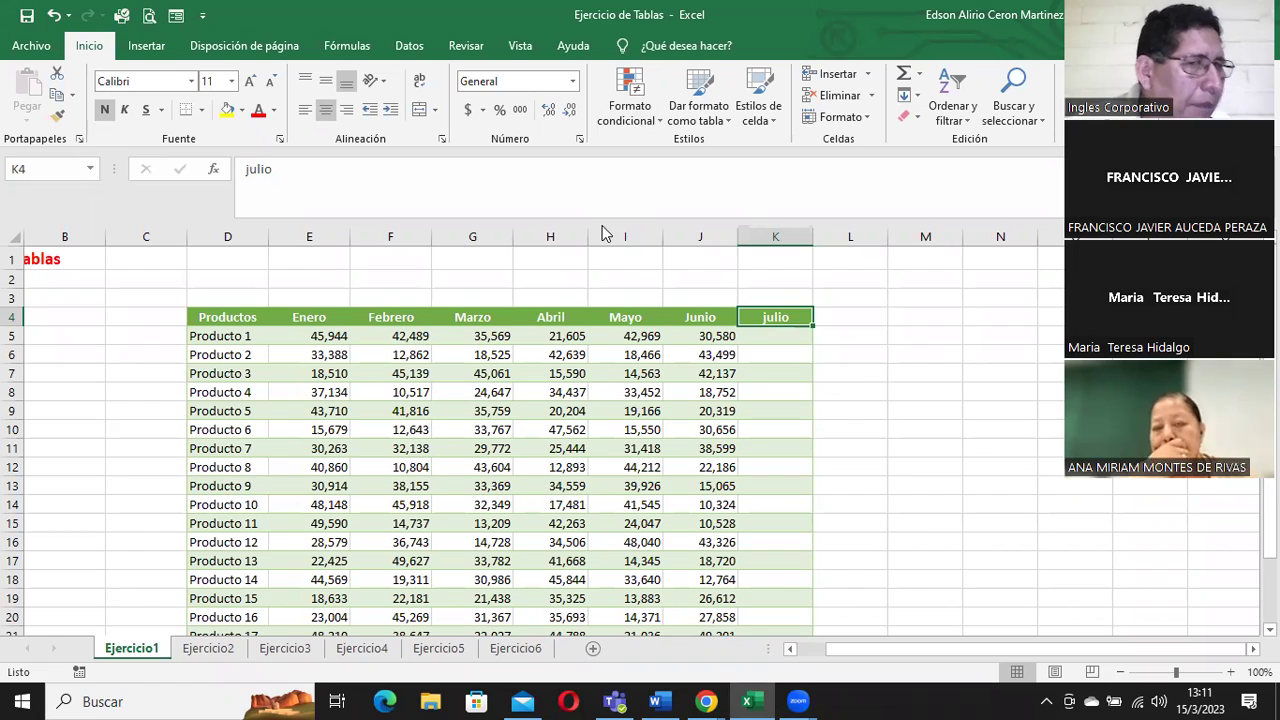
click(330, 390)
click(261, 347)
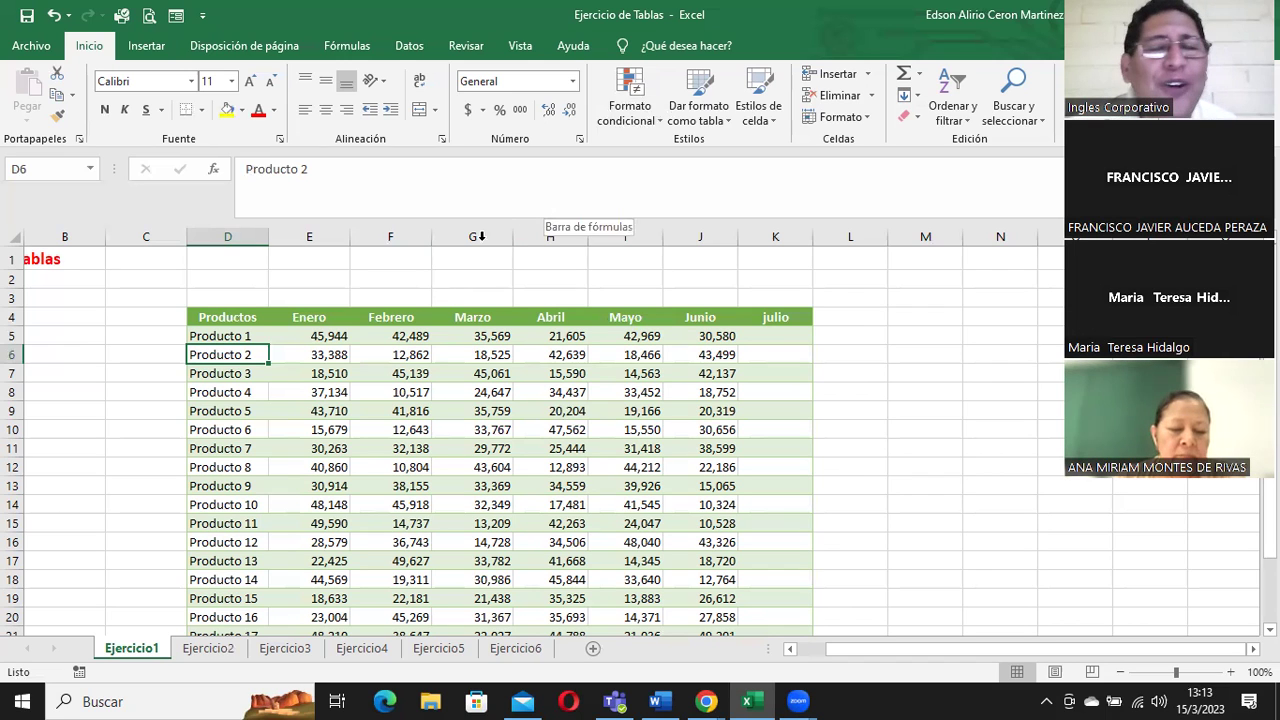
click(241, 336)
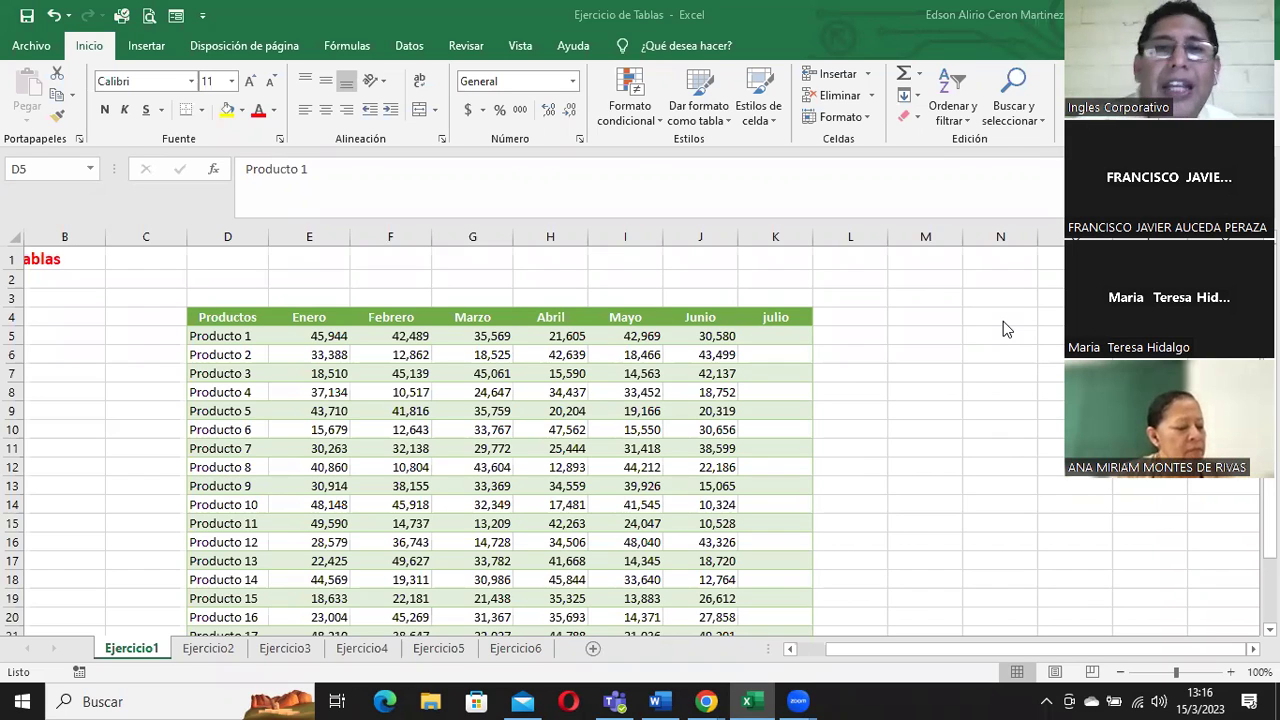
click(289, 316)
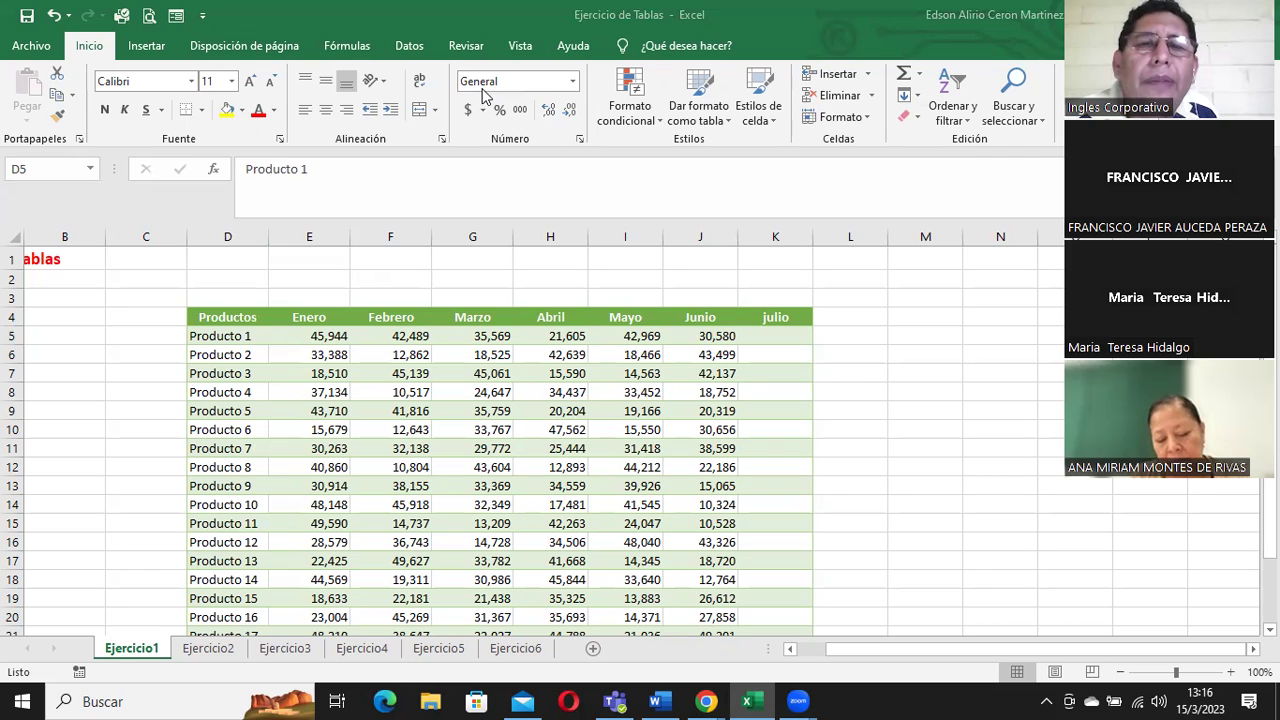
mouse_move(228, 318)
mouse_down()
mouse_move(605, 355)
mouse_move(769, 595)
mouse_up()
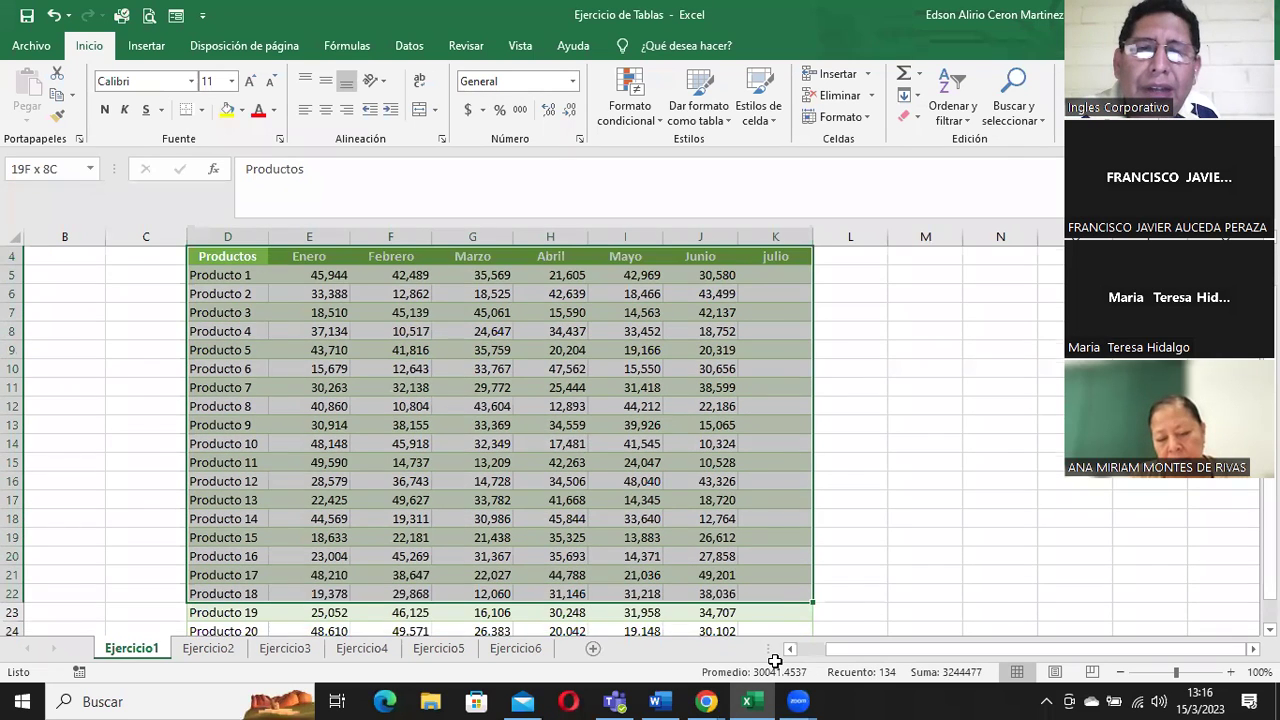
scroll(810, 490, up, 2)
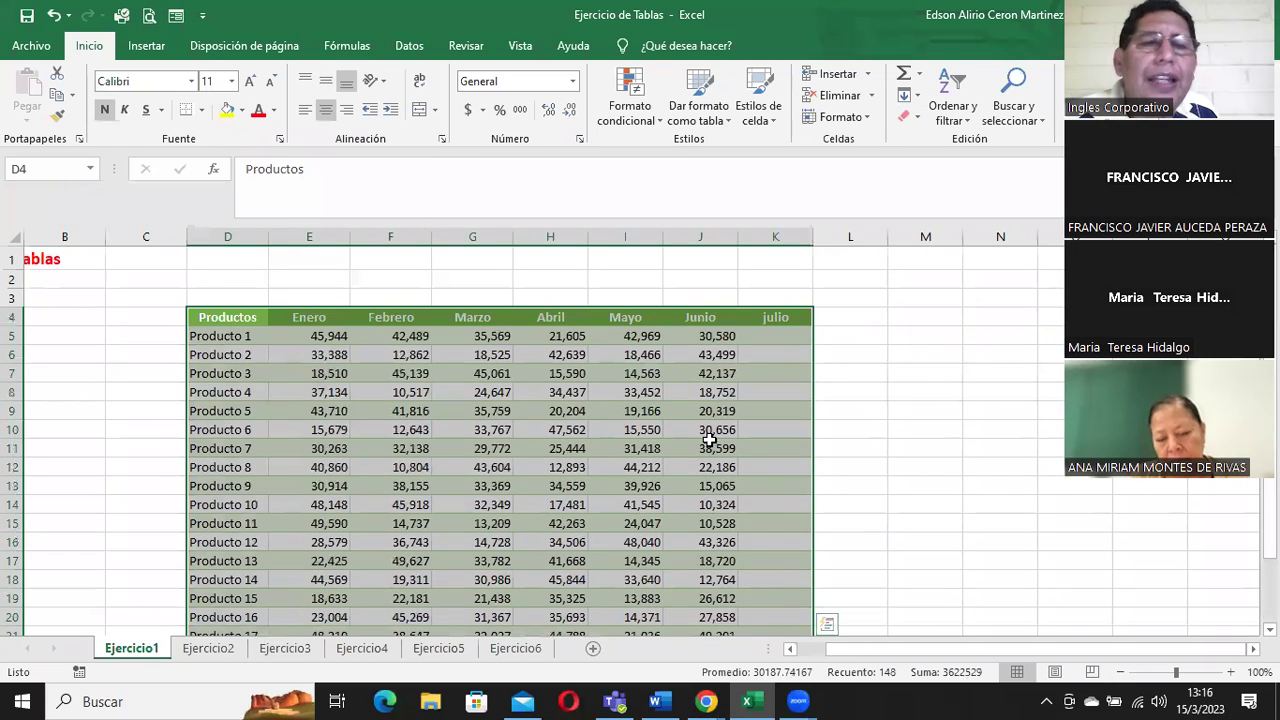
click(226, 320)
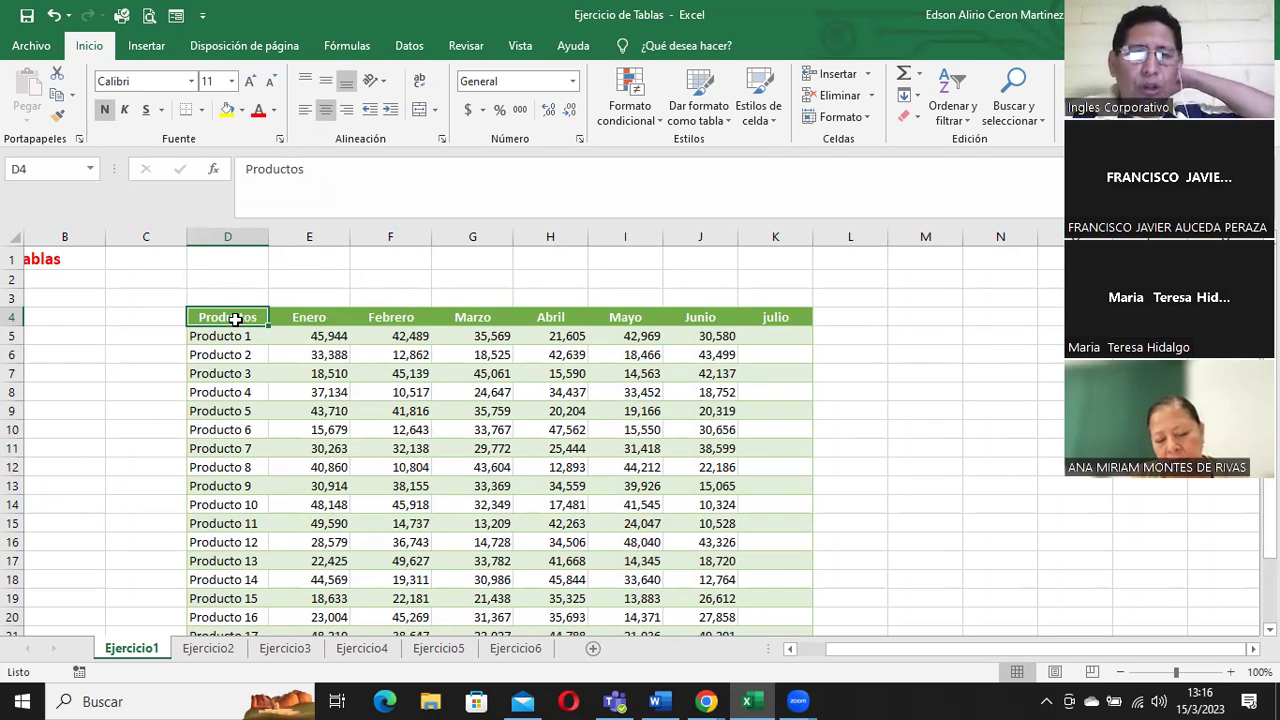
Step: Type 'ctrl' into E2 above the Enero column, then select E5
click(310, 273)
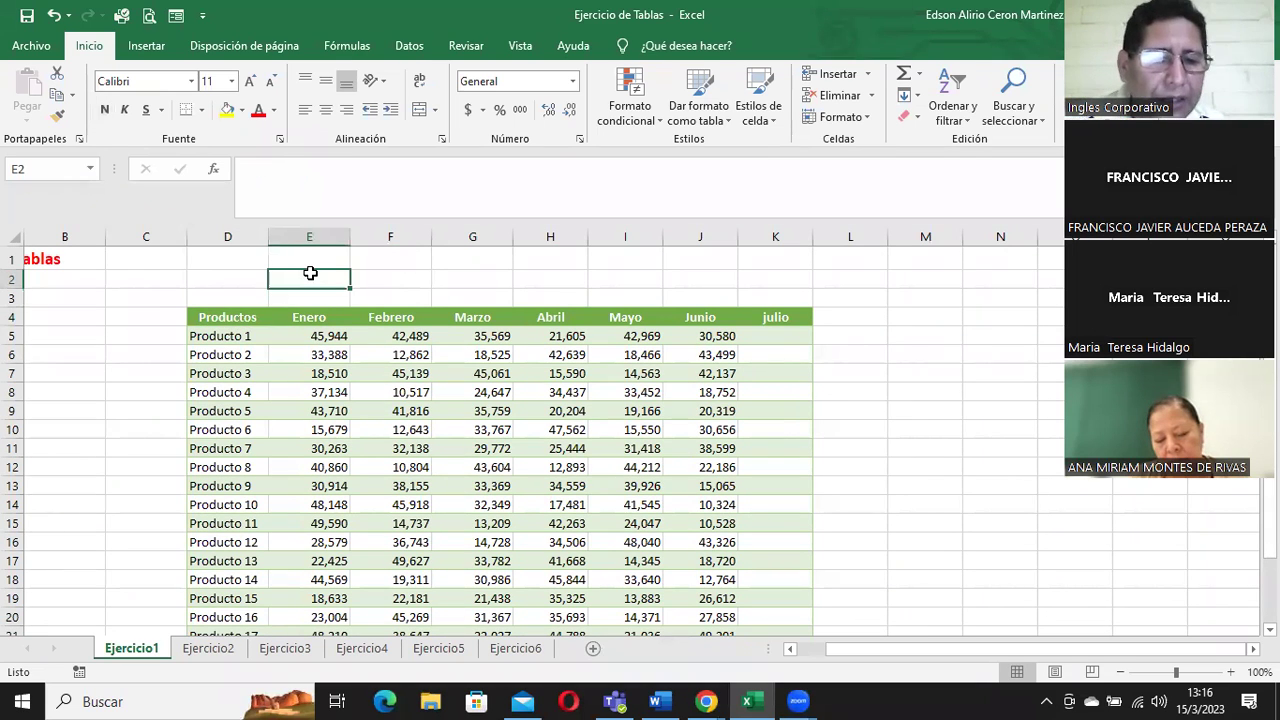
text(ctrl)
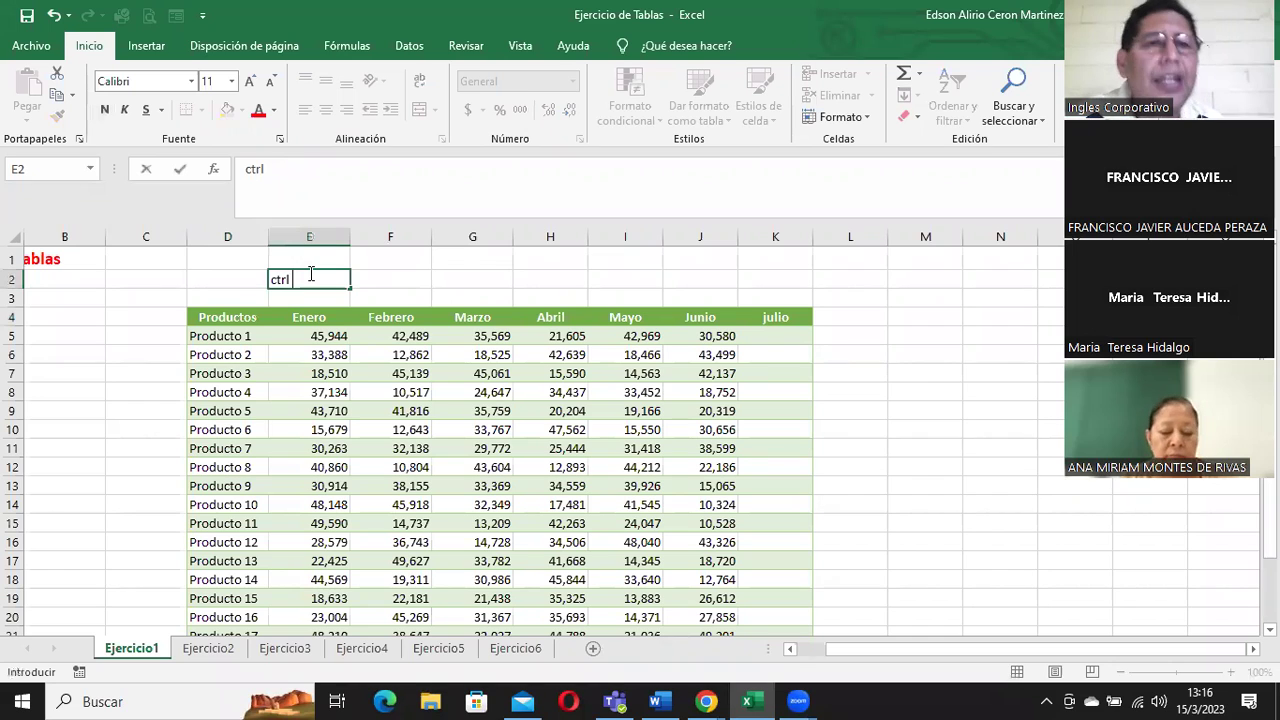
key(Return)
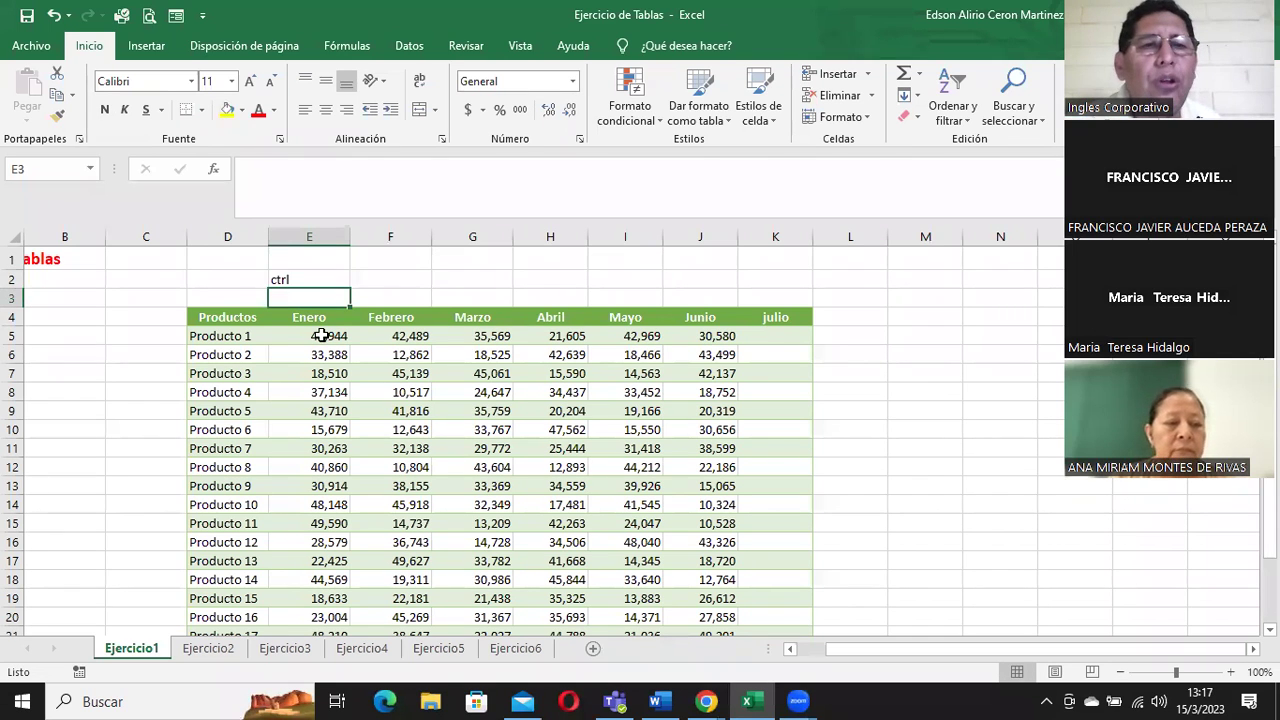
click(321, 336)
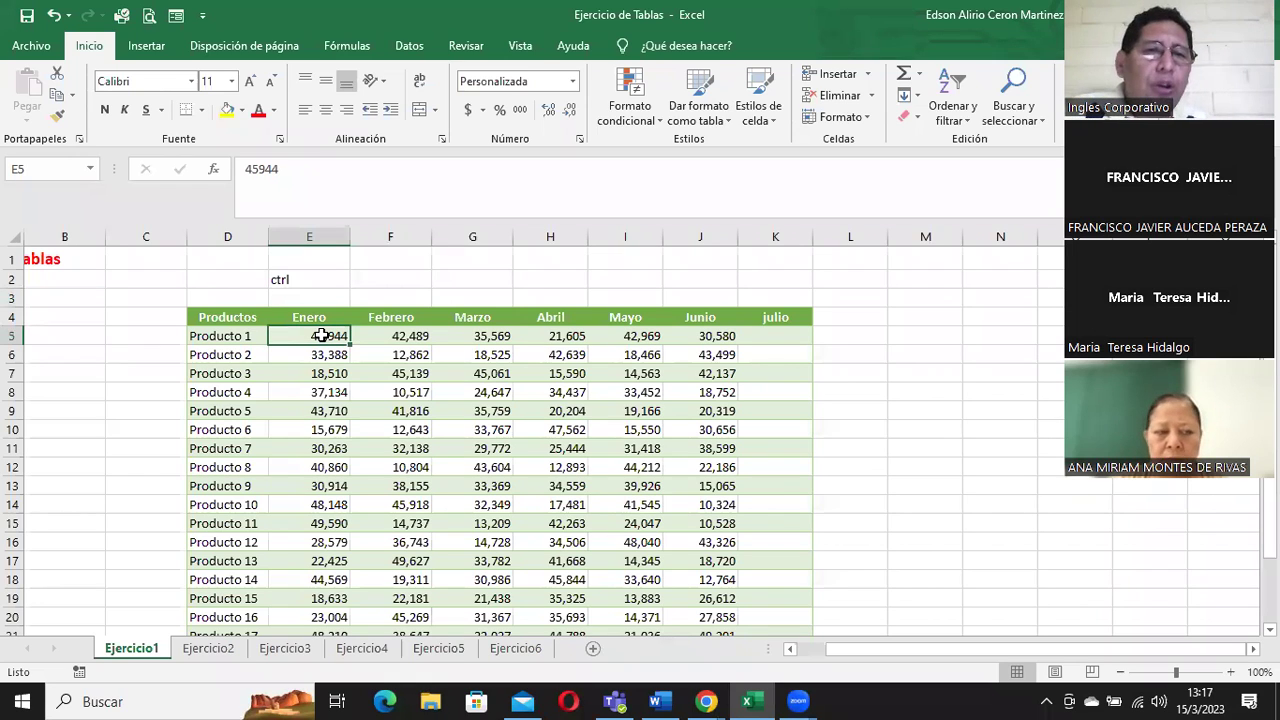
Step: Create a table from =$D$4:$K$24 with 'La tabla tiene encabezados' kept checked
key(ctrl+t)
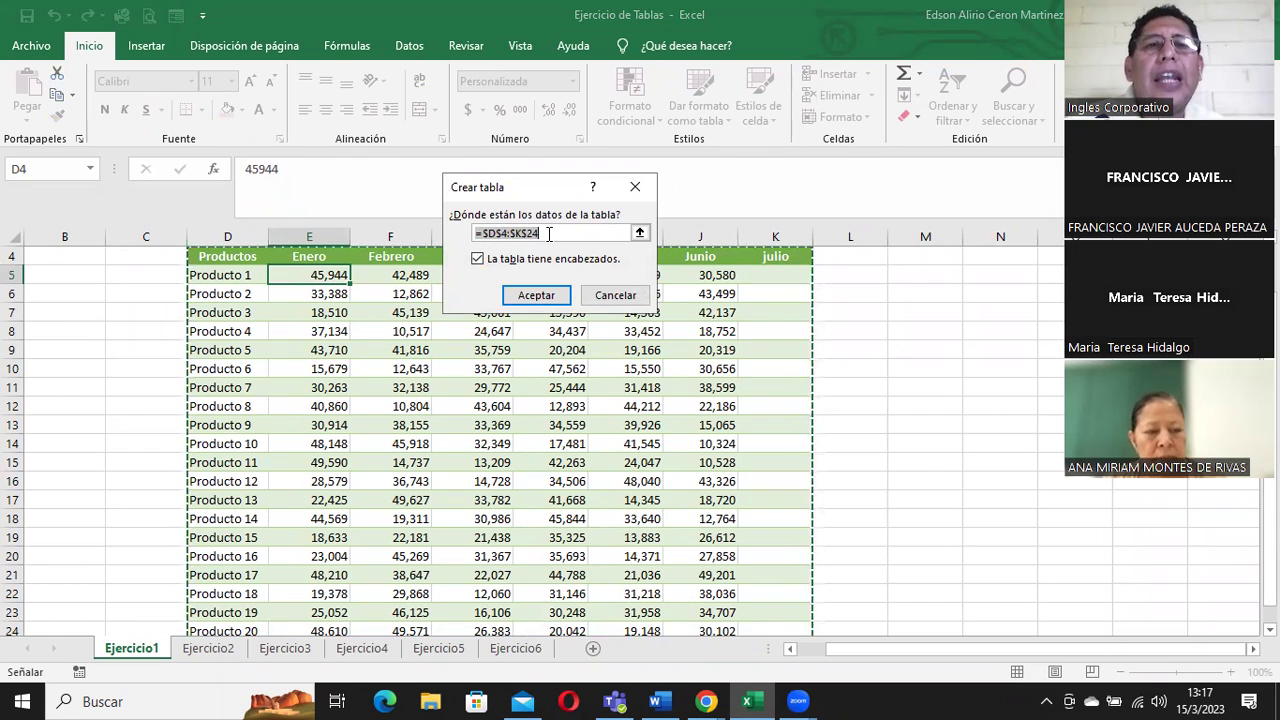
key(End)
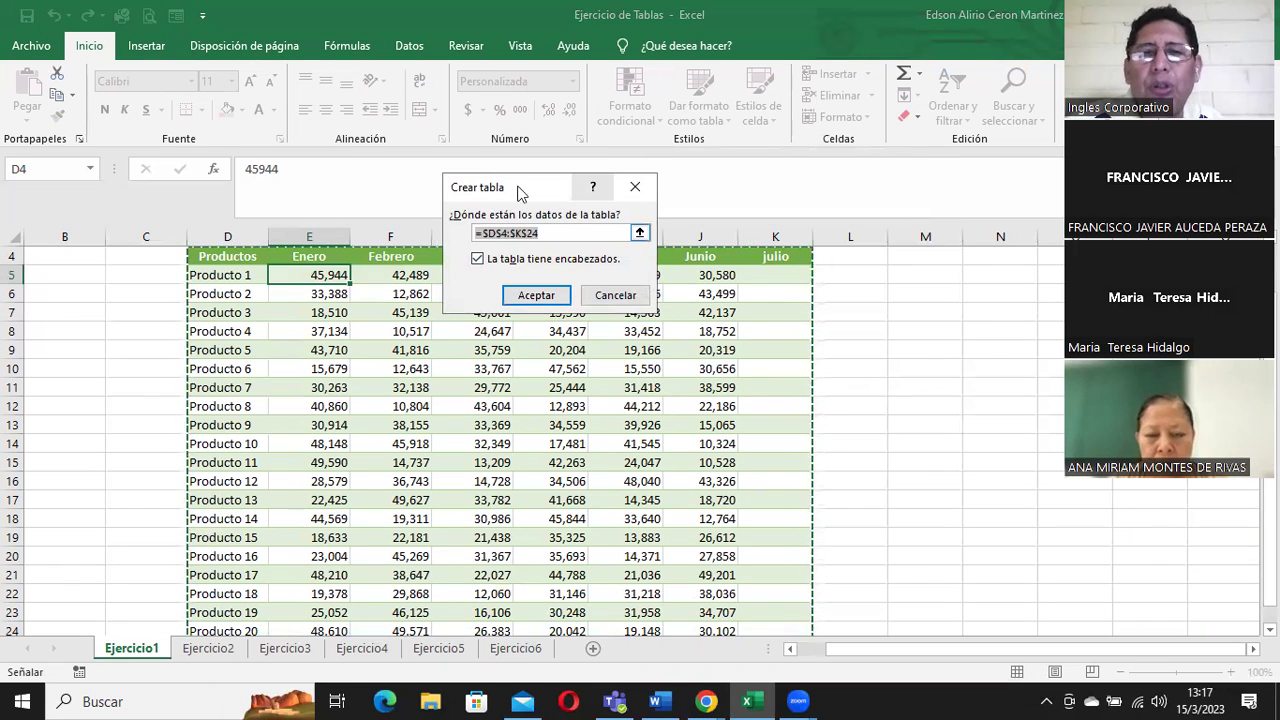
click(540, 233)
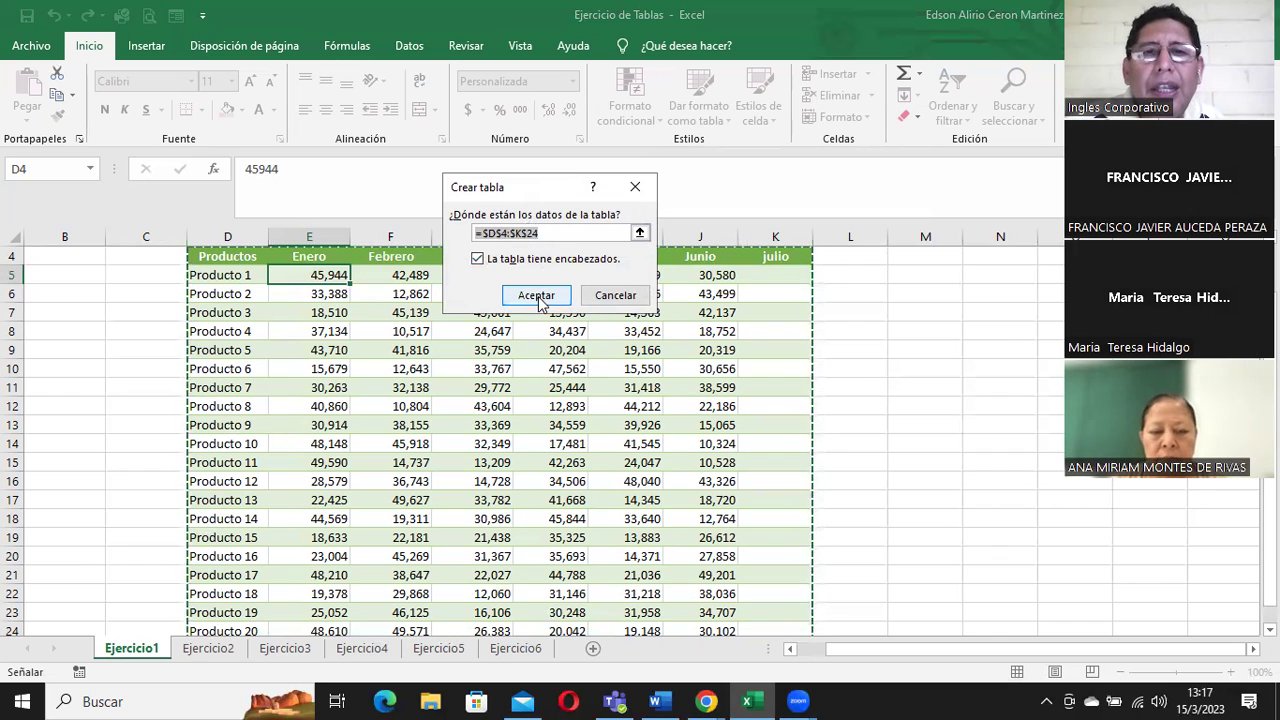
click(477, 259)
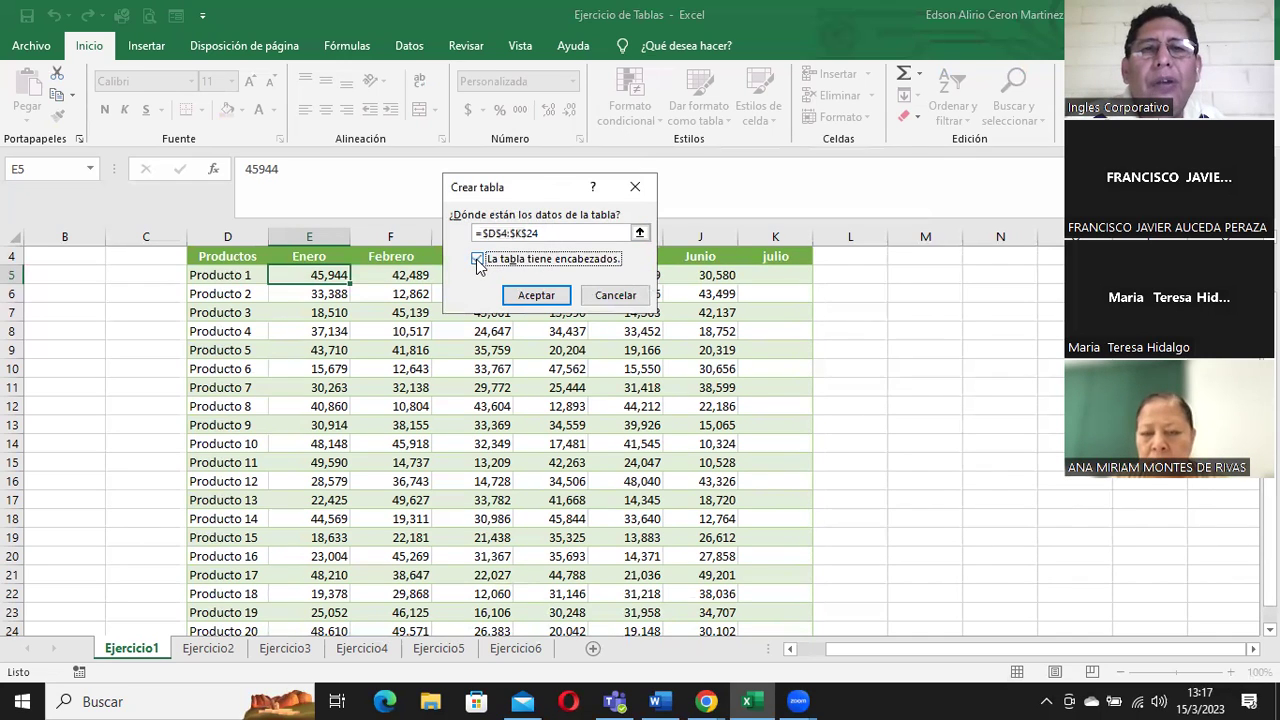
click(497, 262)
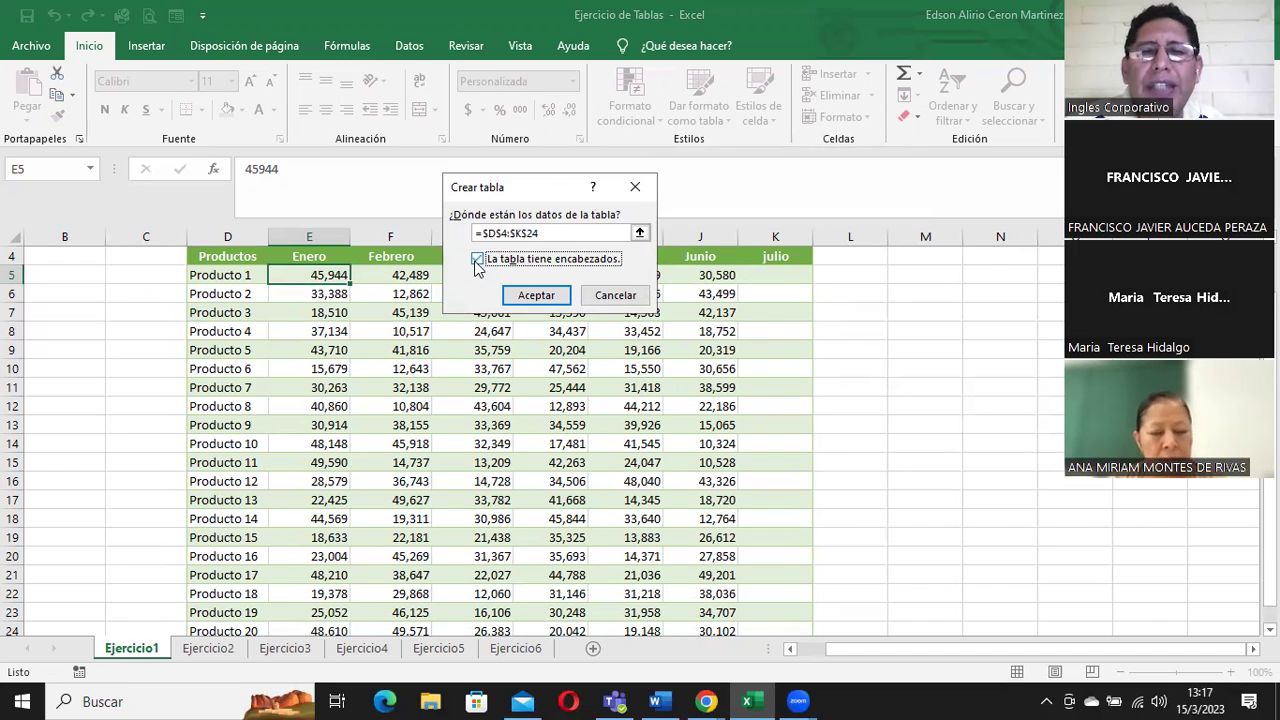
click(530, 297)
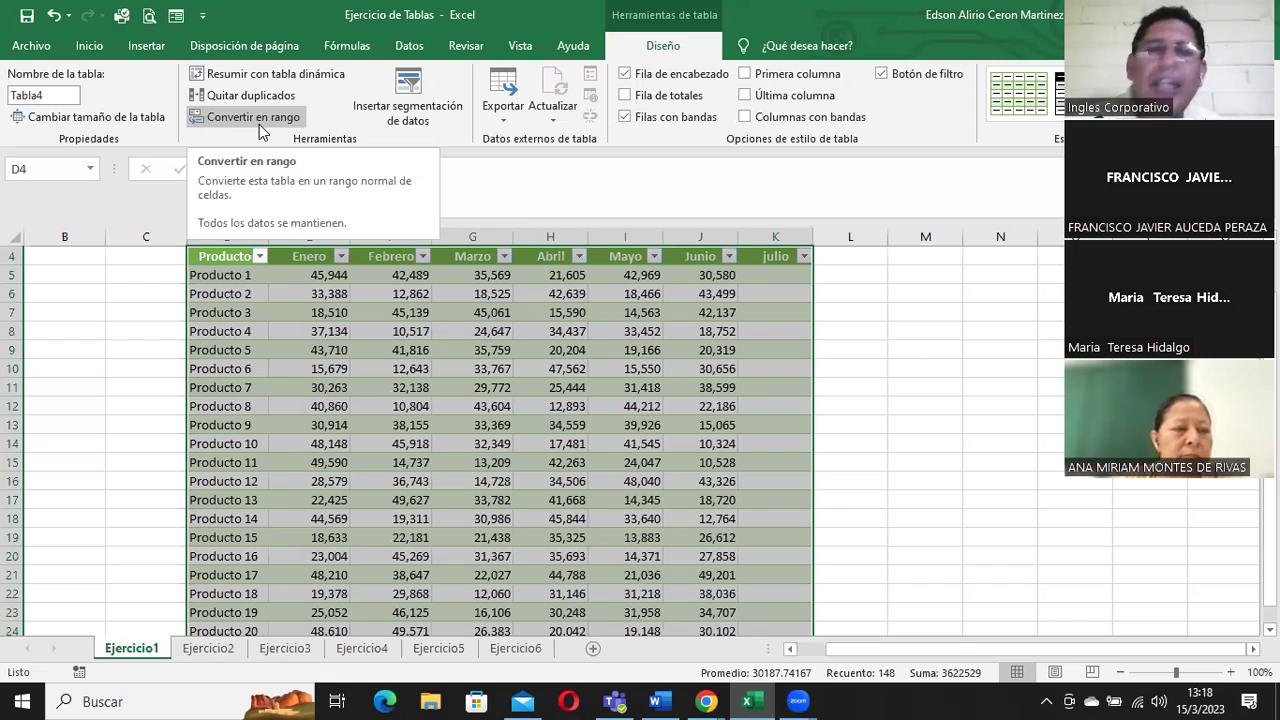
Step: Convert the sales table back to a normal range, confirming with Sí
click(259, 124)
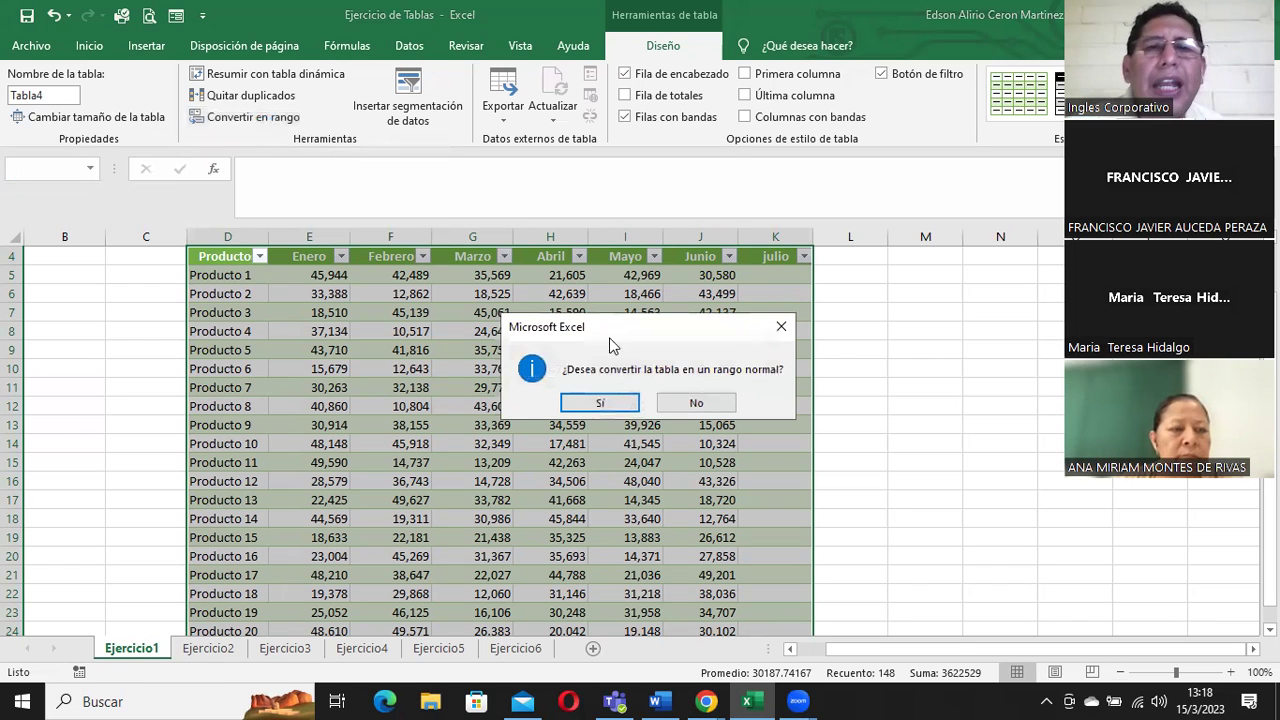
click(614, 403)
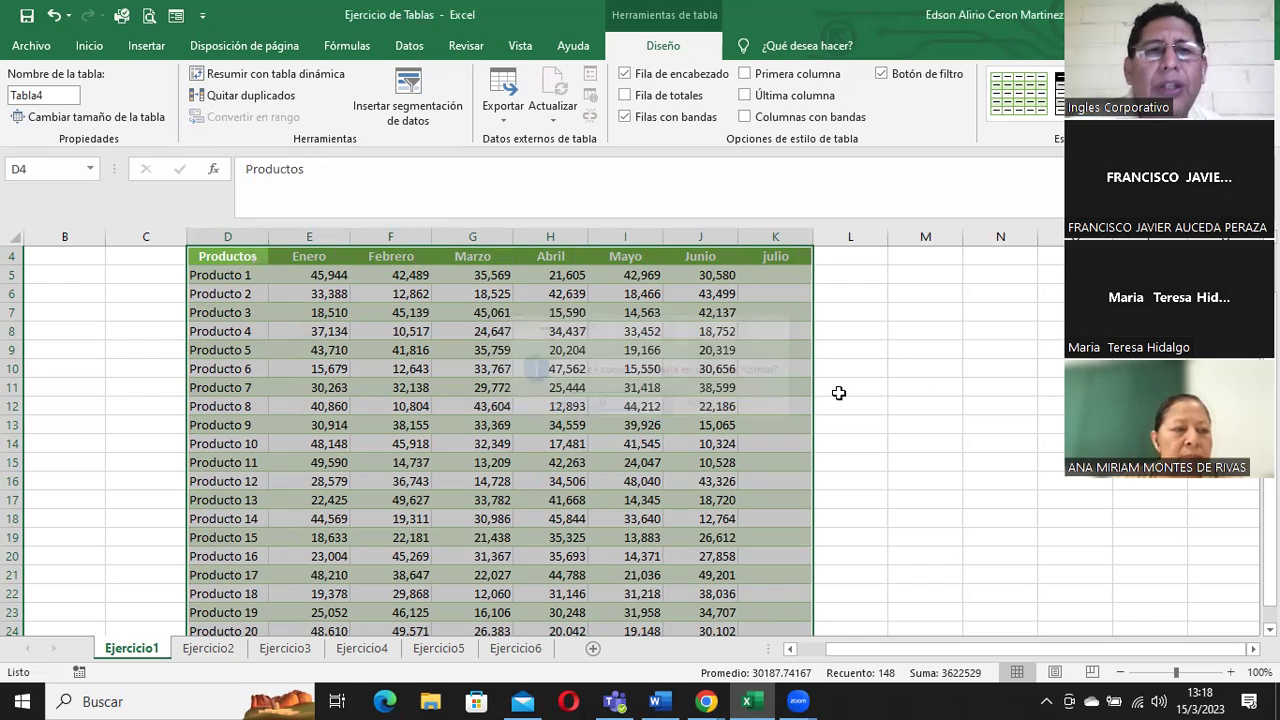
scroll(940, 391, down, 3)
scroll(940, 391, up, 4)
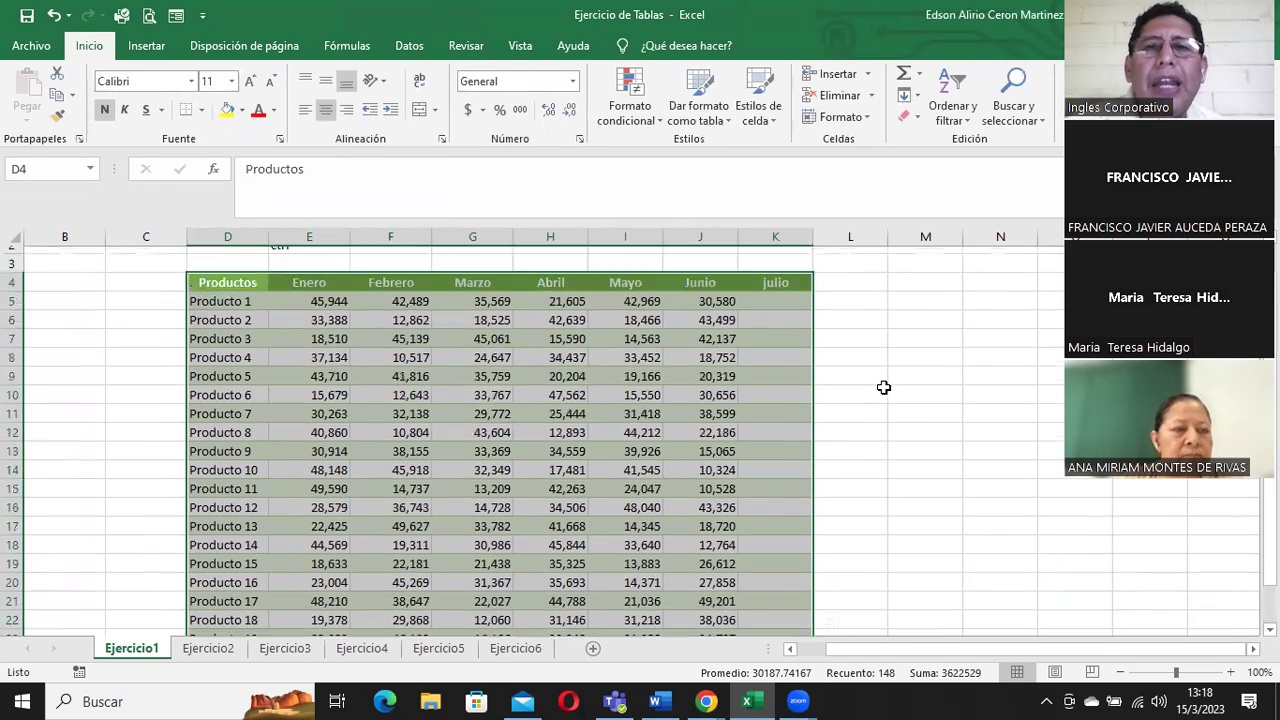
Step: Reset the data to the Normal cell style and deselect it by picking G6
click(698, 115)
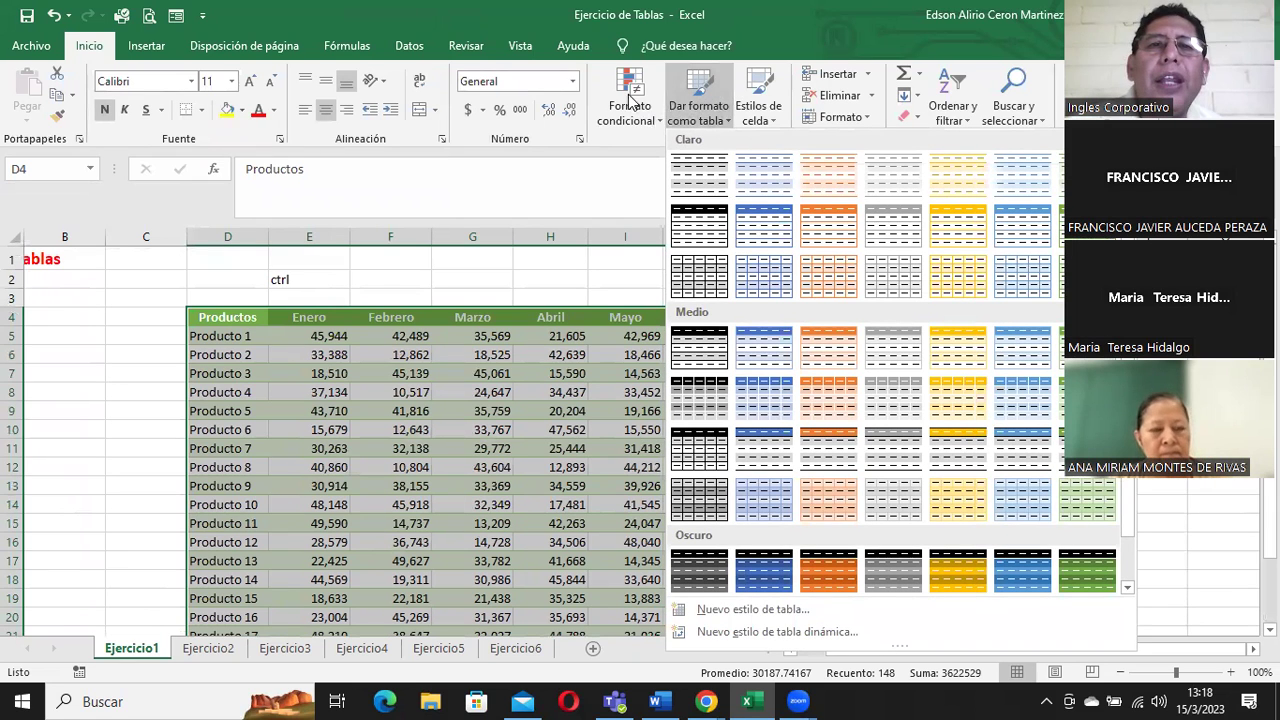
click(757, 100)
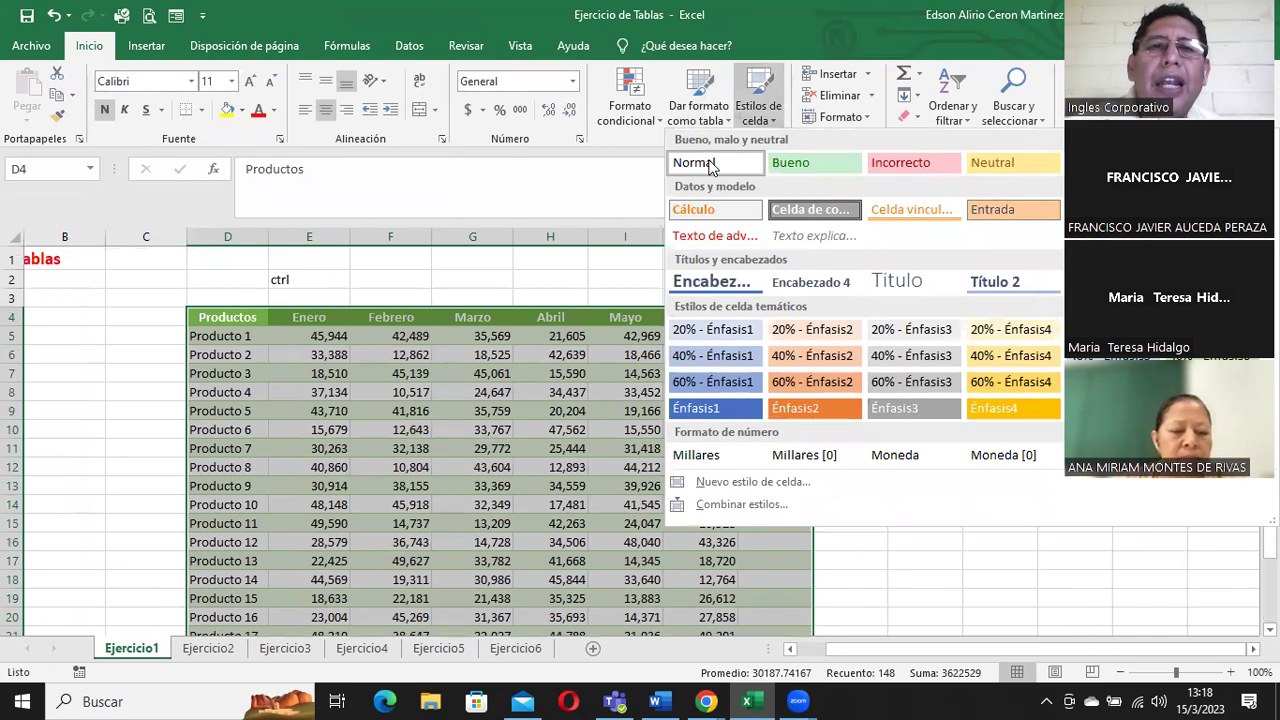
click(708, 164)
click(494, 357)
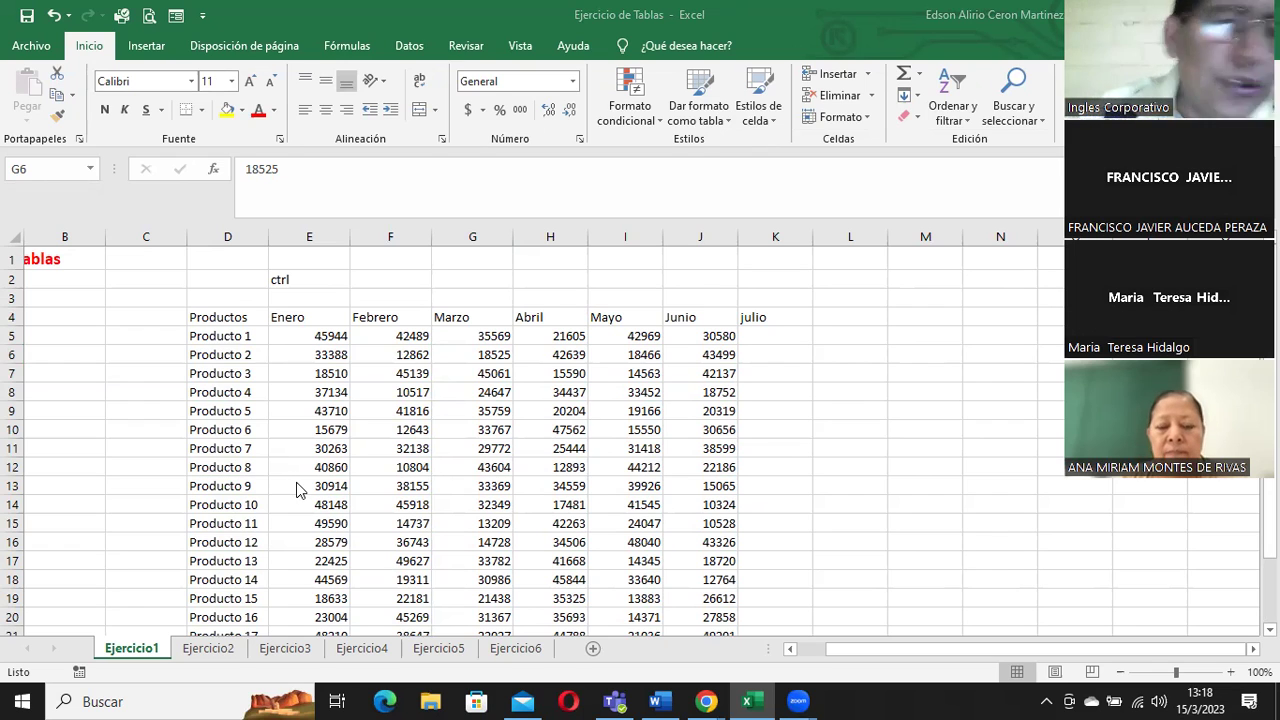
Step: Create a table from D4 with 'La tabla tiene encabezados' unchecked
mouse_move(225, 318)
mouse_down()
mouse_move(371, 323)
mouse_move(395, 340)
mouse_up()
click(219, 320)
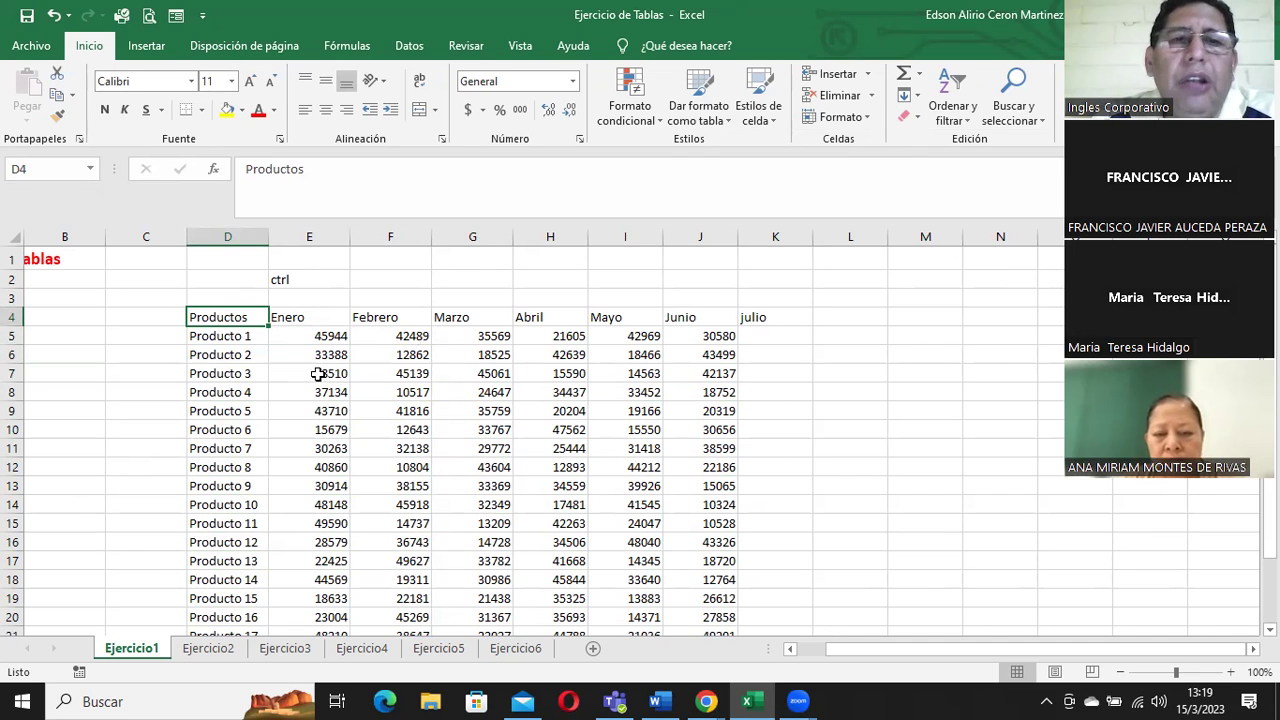
click(146, 45)
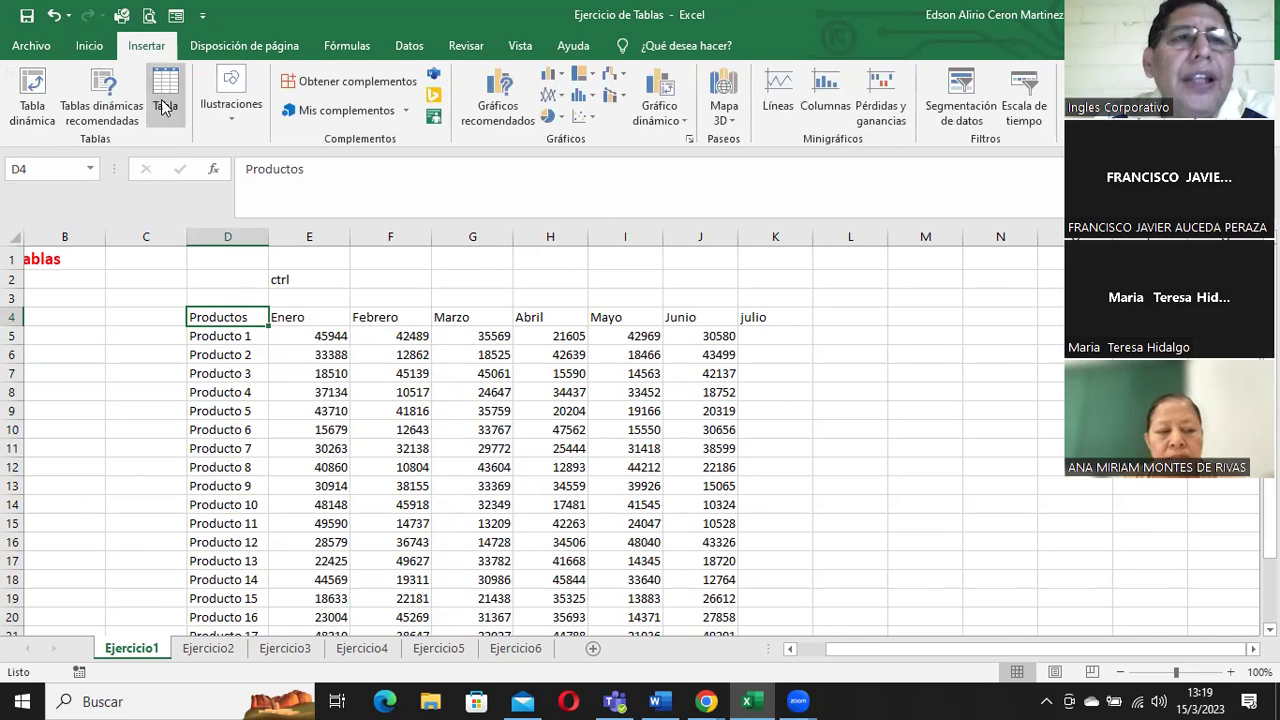
click(166, 105)
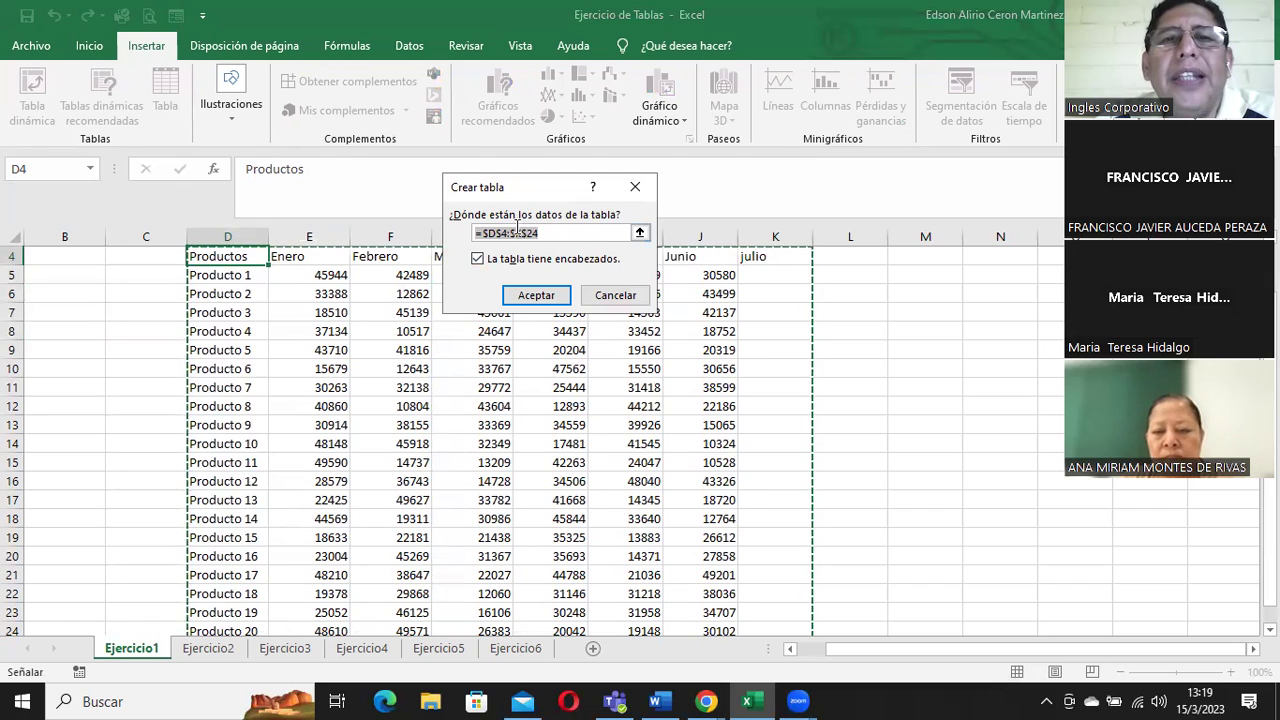
click(504, 260)
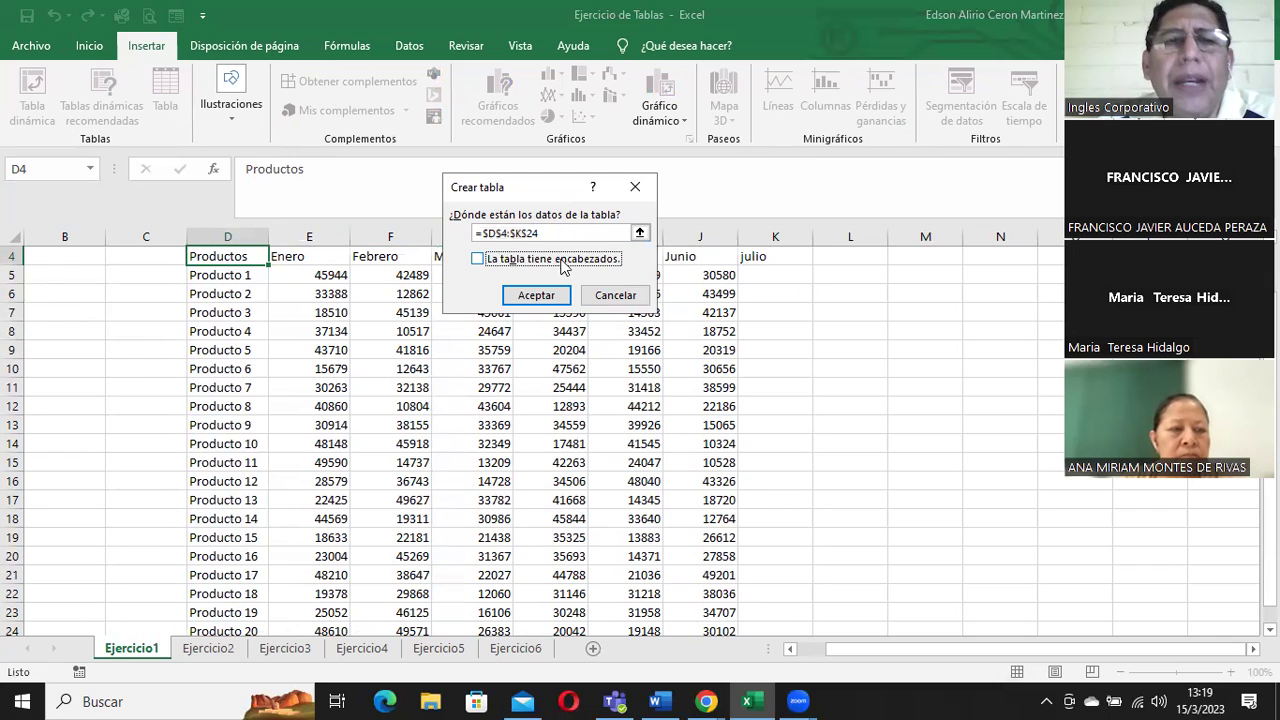
click(534, 296)
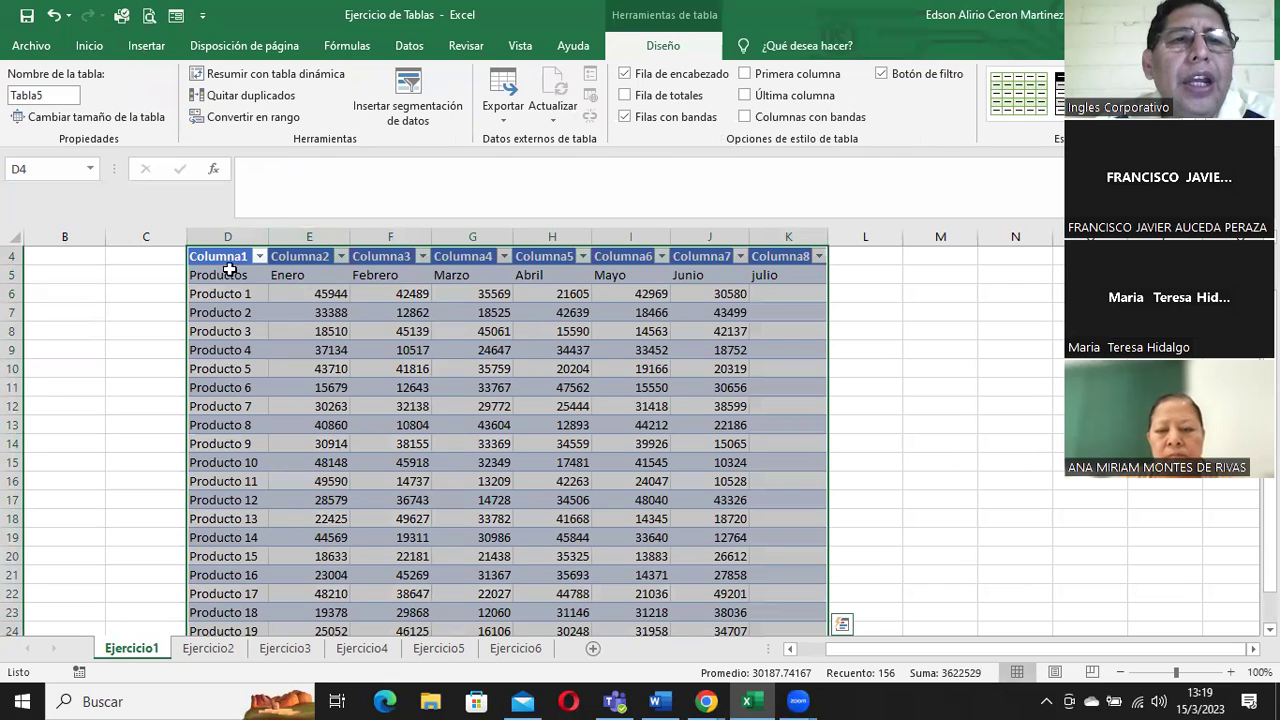
Step: Select the generic Columna1 through Columna5 header cells in turn
click(228, 262)
click(318, 257)
click(382, 258)
click(466, 257)
click(545, 257)
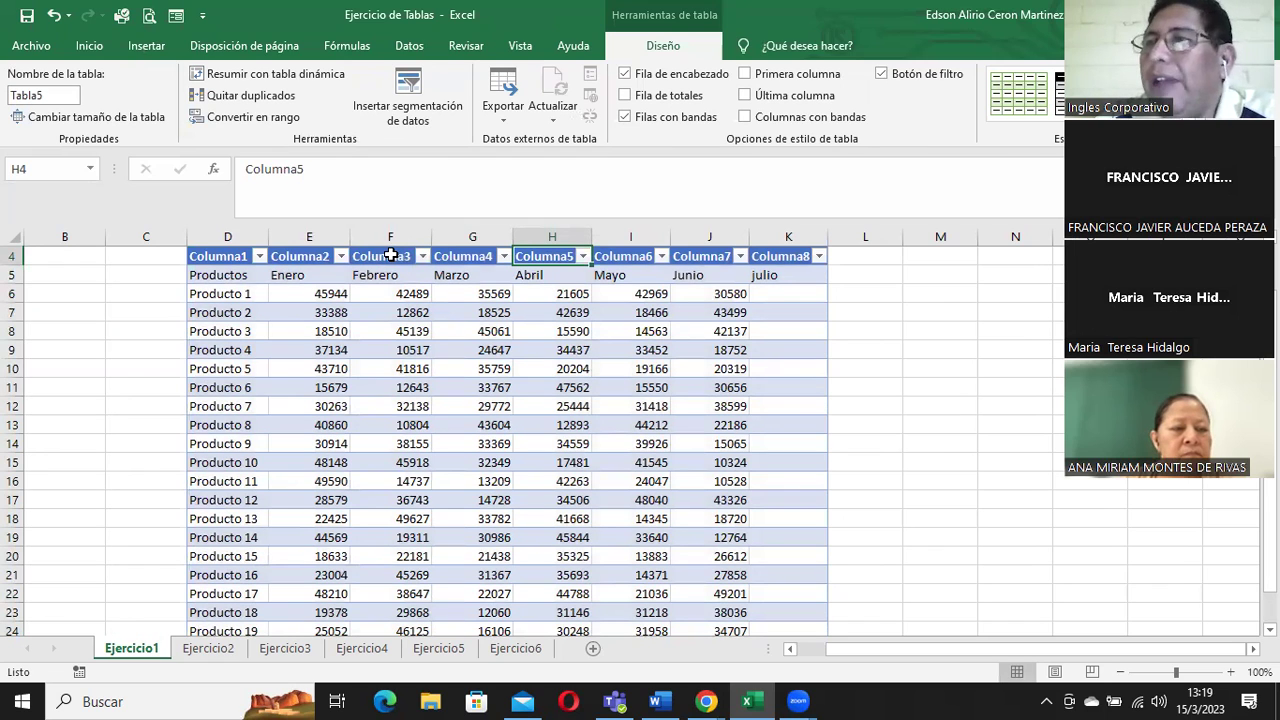
Step: Undo the headerless table and rebuild it using Productos and the month names as headers
click(51, 14)
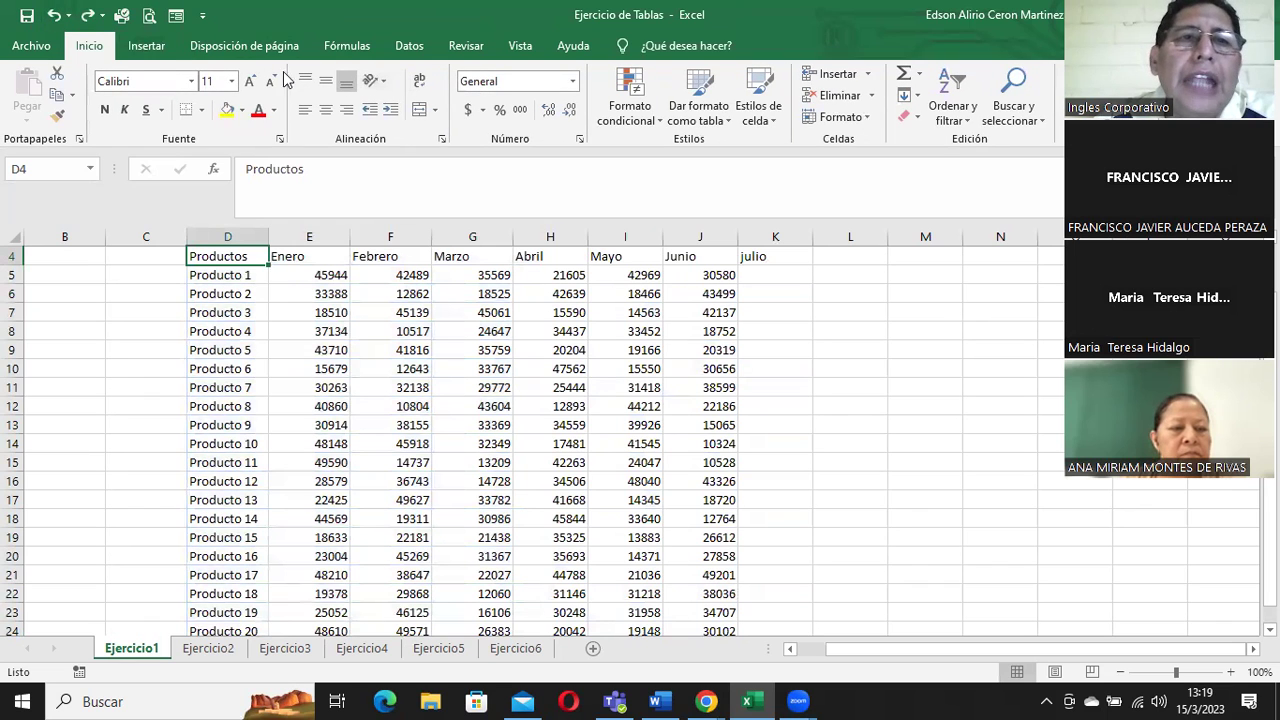
click(148, 47)
click(163, 95)
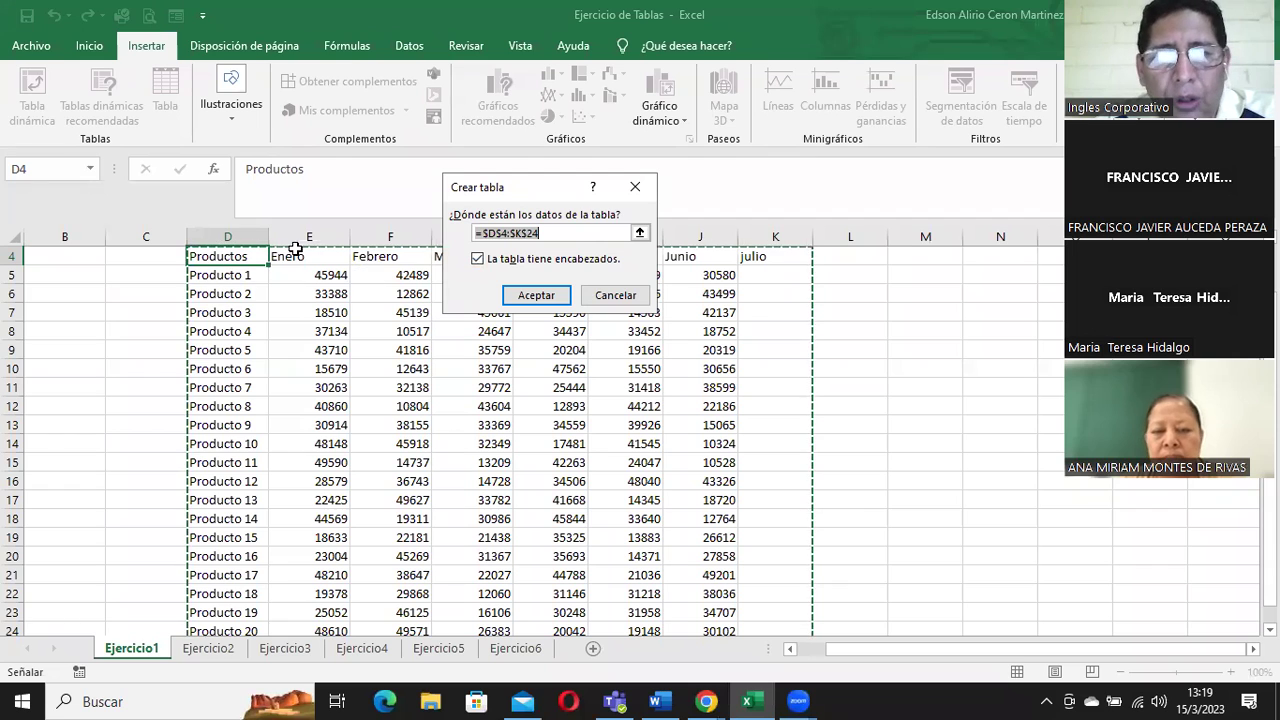
click(538, 233)
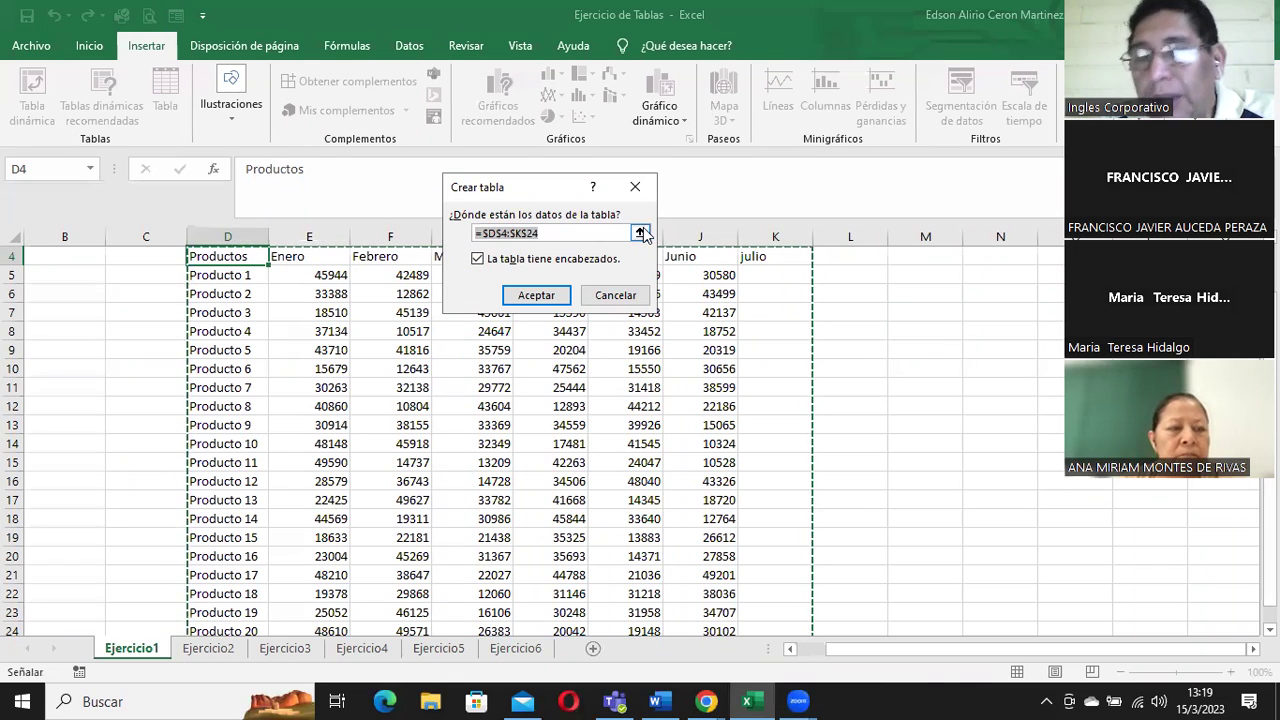
click(536, 296)
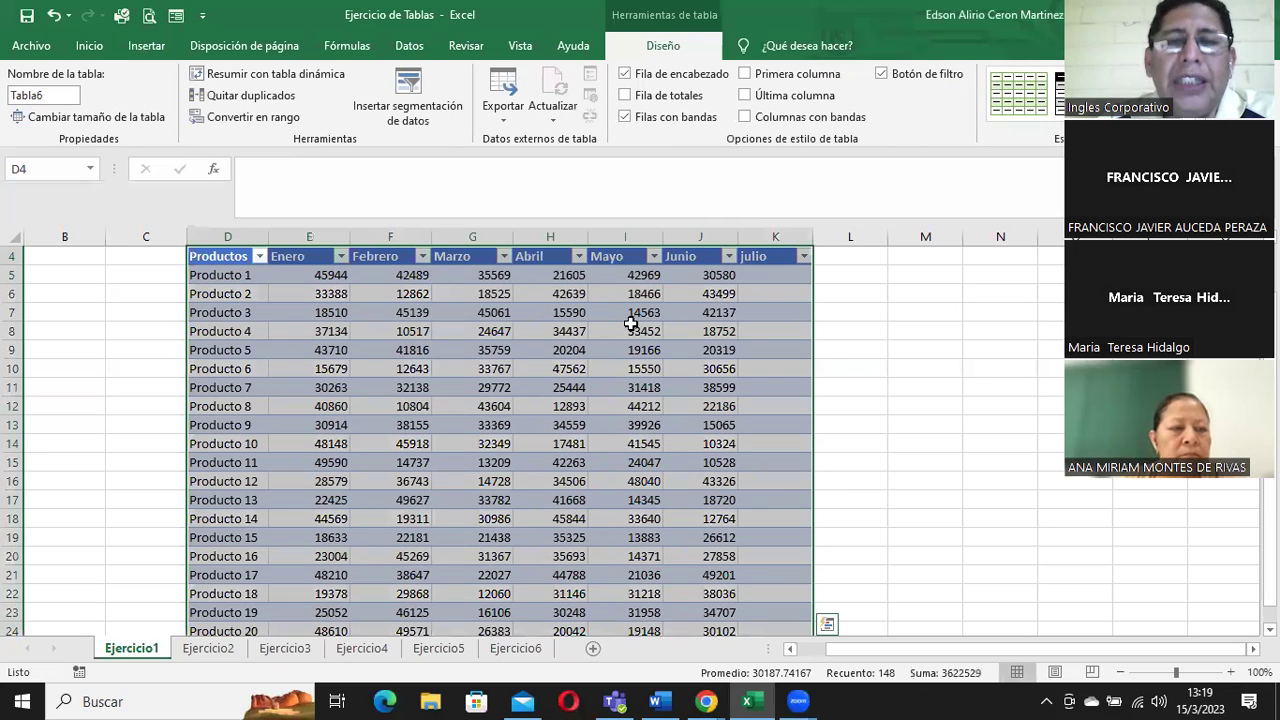
Step: Select the whole table D4:K24 and expand the Estilos rápidos gallery
click(378, 350)
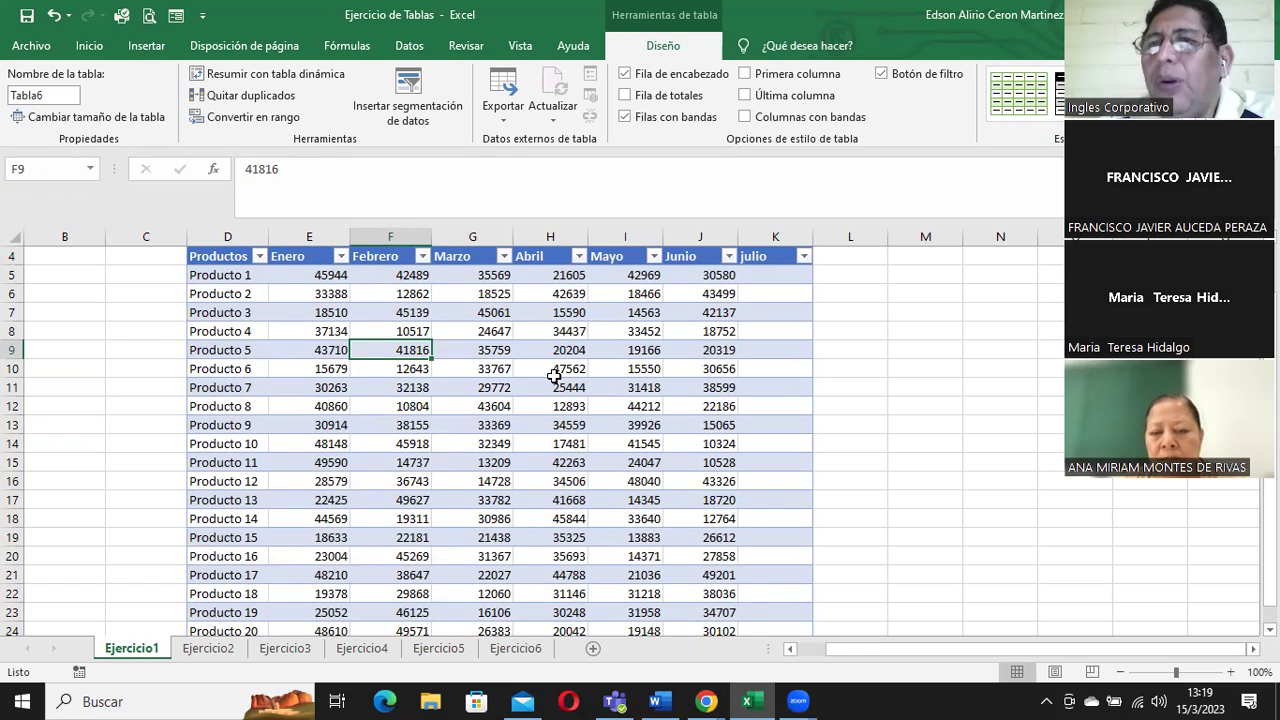
drag(222, 261, 769, 645)
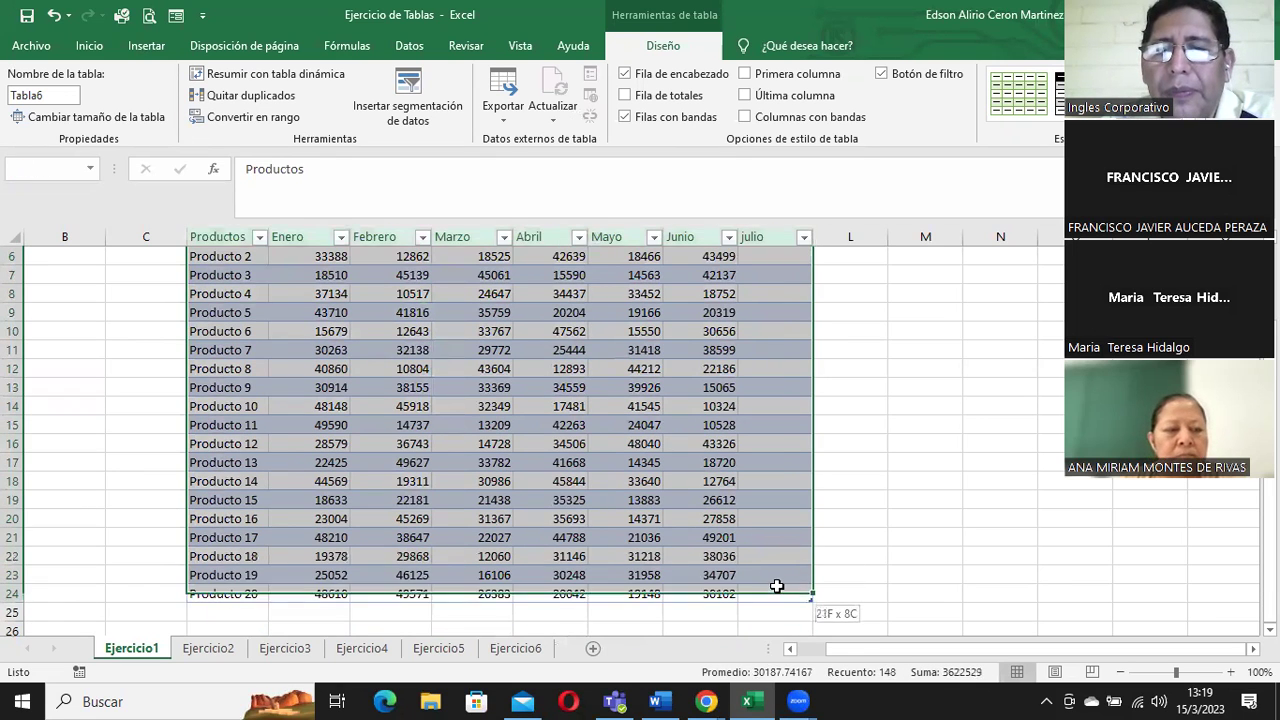
drag(769, 645, 772, 640)
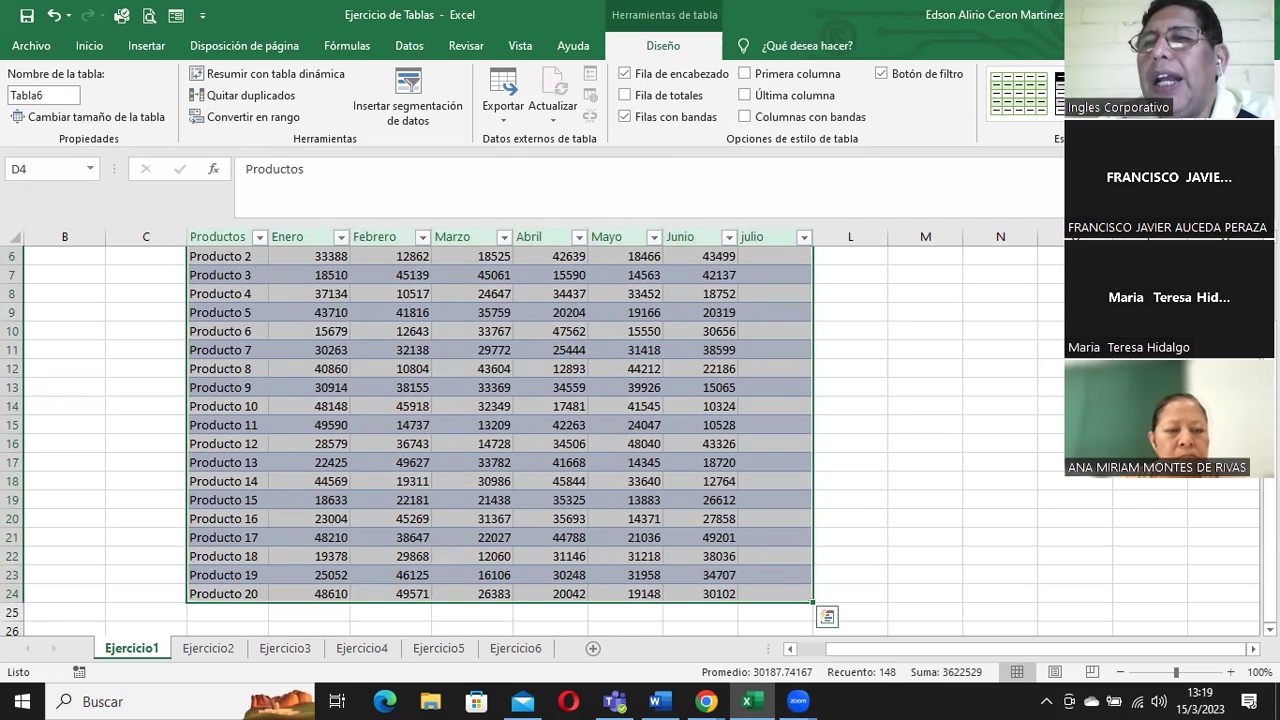
click(1200, 112)
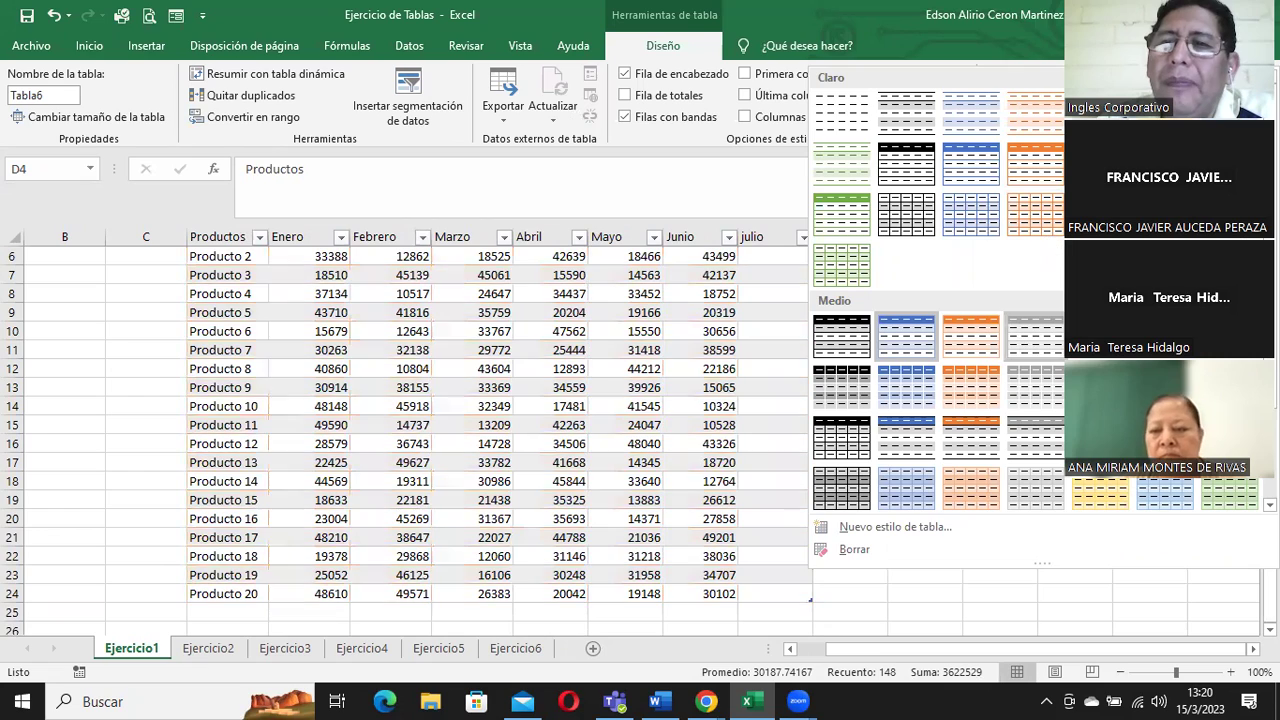
Step: Try gold and green table styles, then settle on a light blue banded style
click(1100, 335)
scroll(500, 430, up, 2)
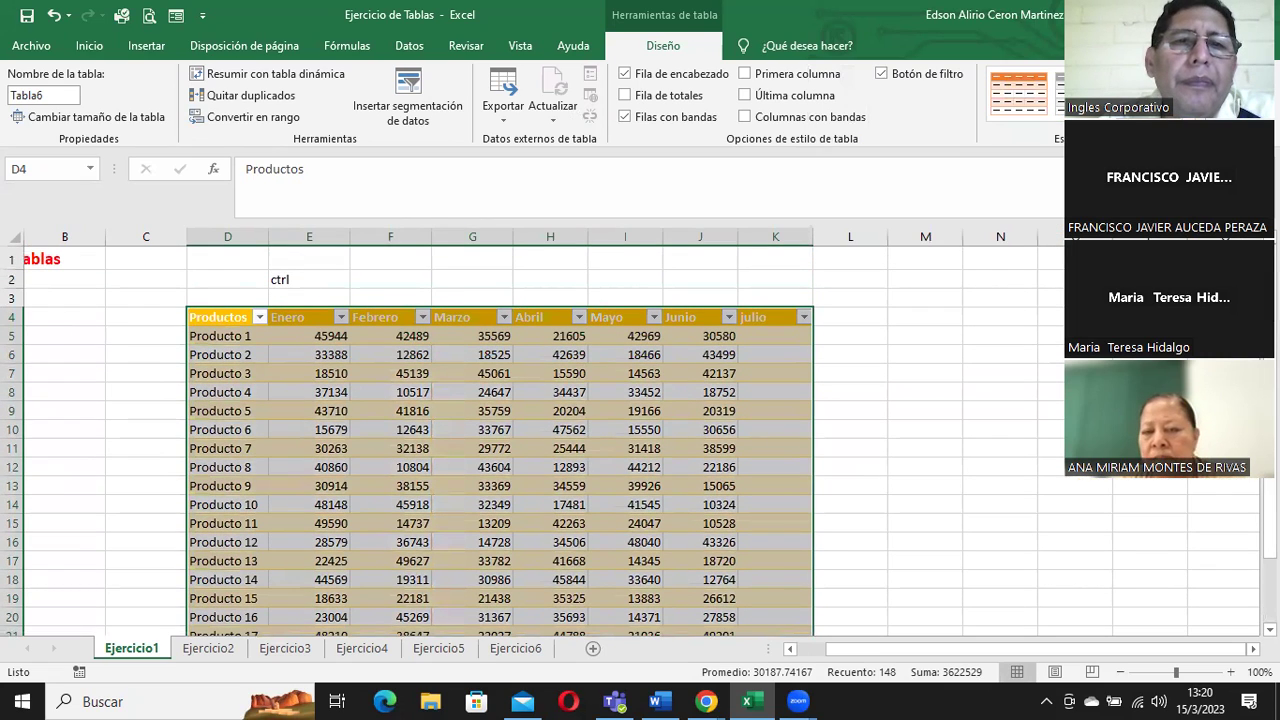
click(1018, 100)
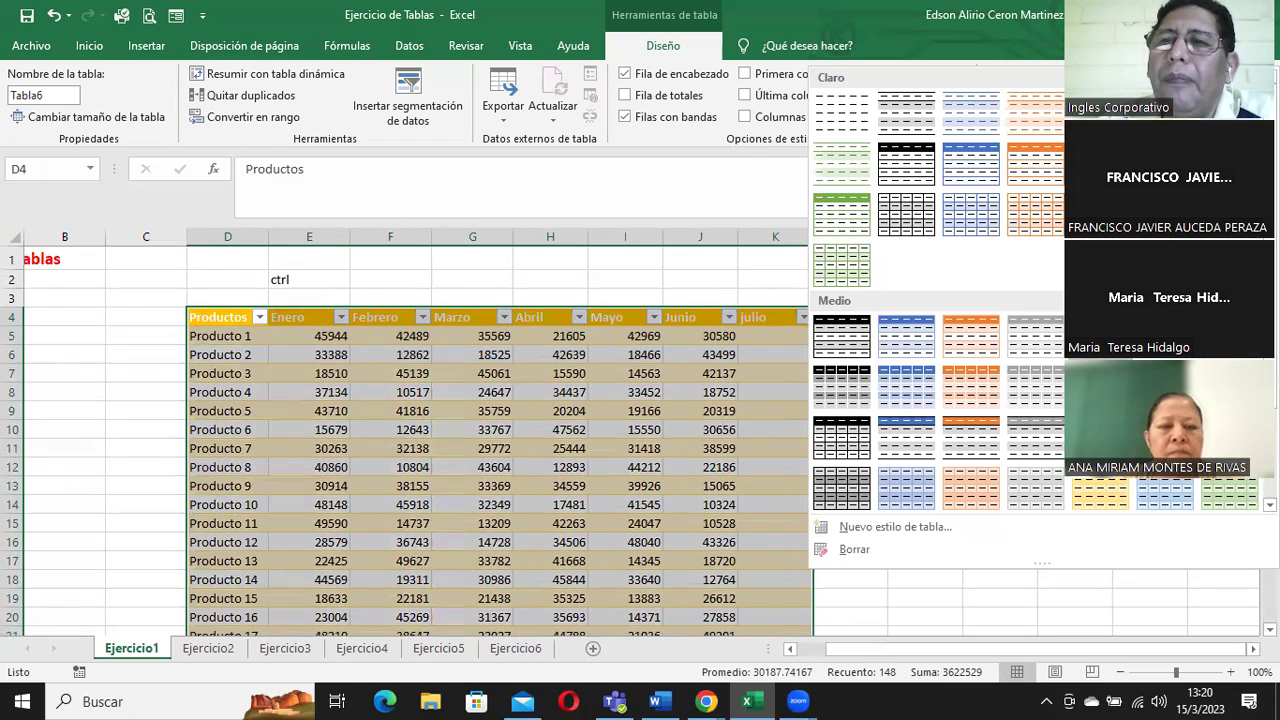
click(1230, 492)
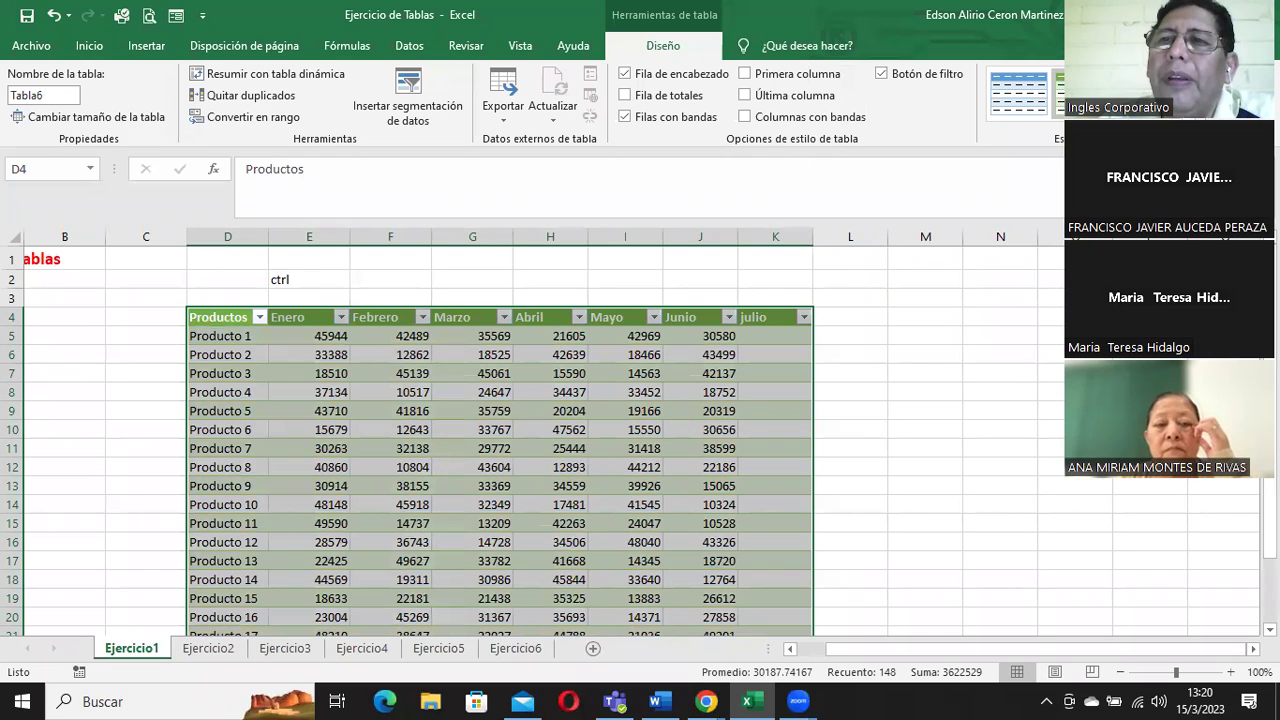
click(679, 415)
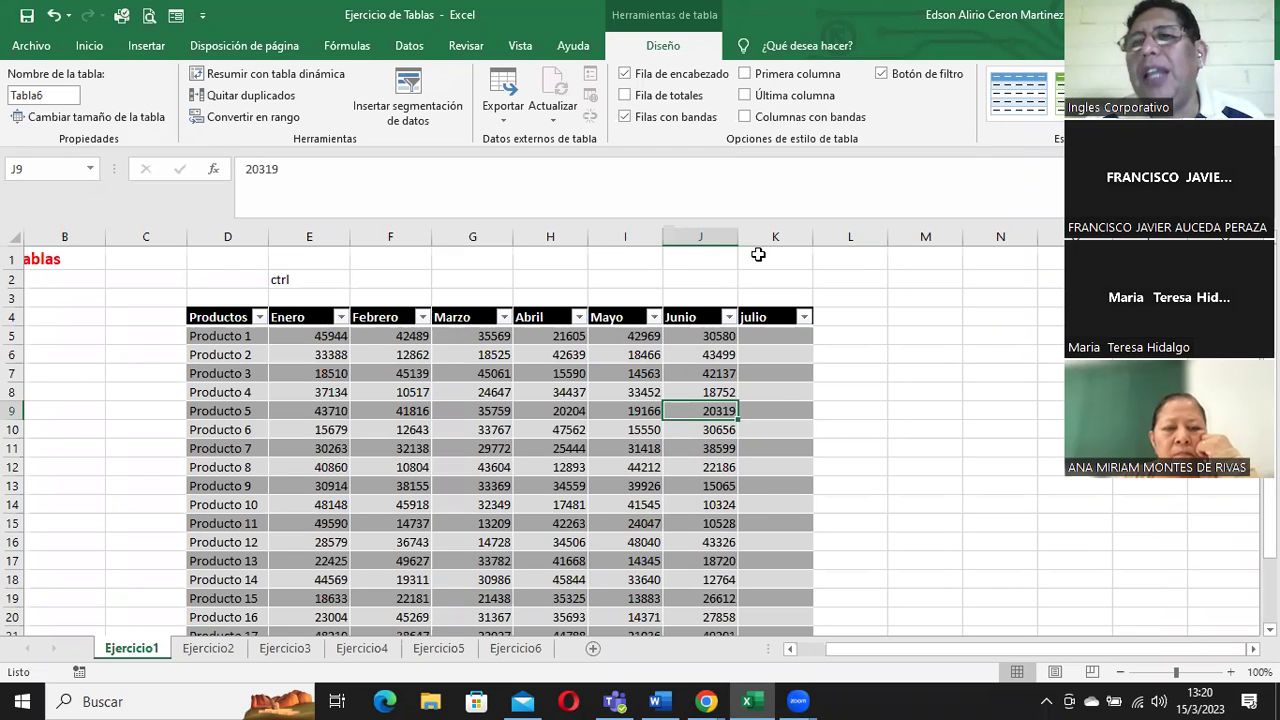
click(1018, 93)
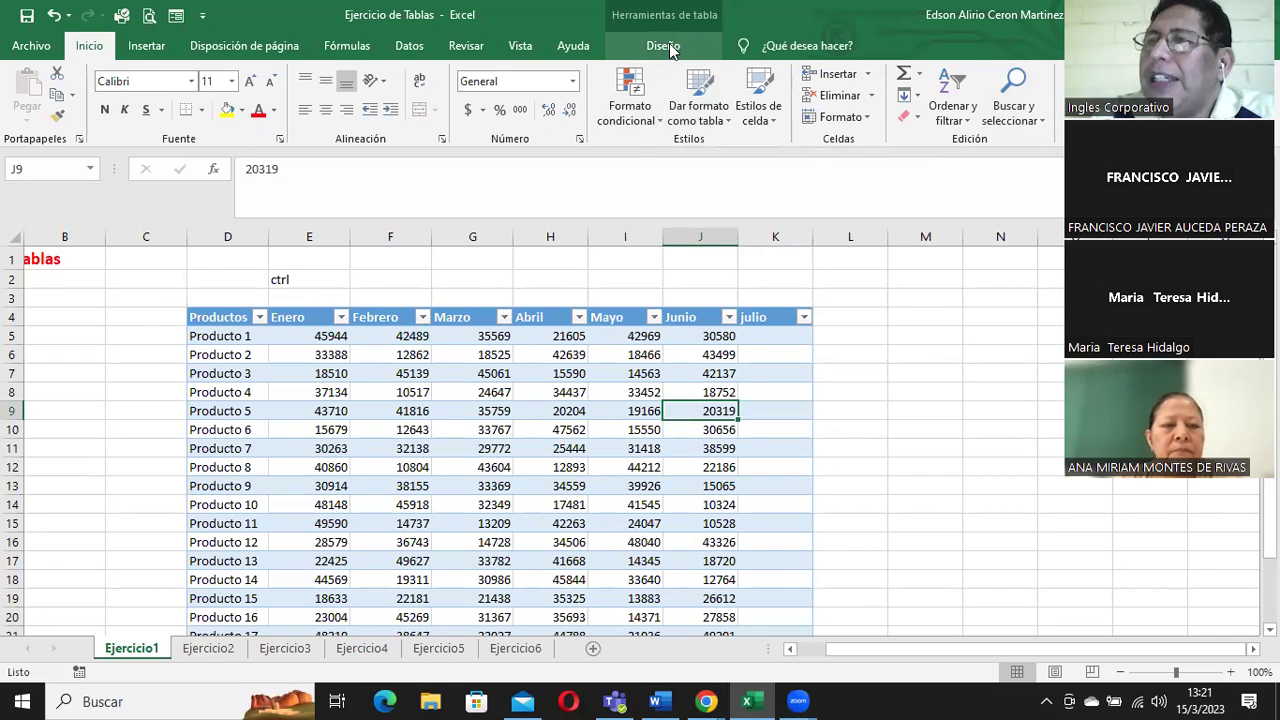
Step: Turn on Fila de totales so a Total row appears in row 25
click(662, 46)
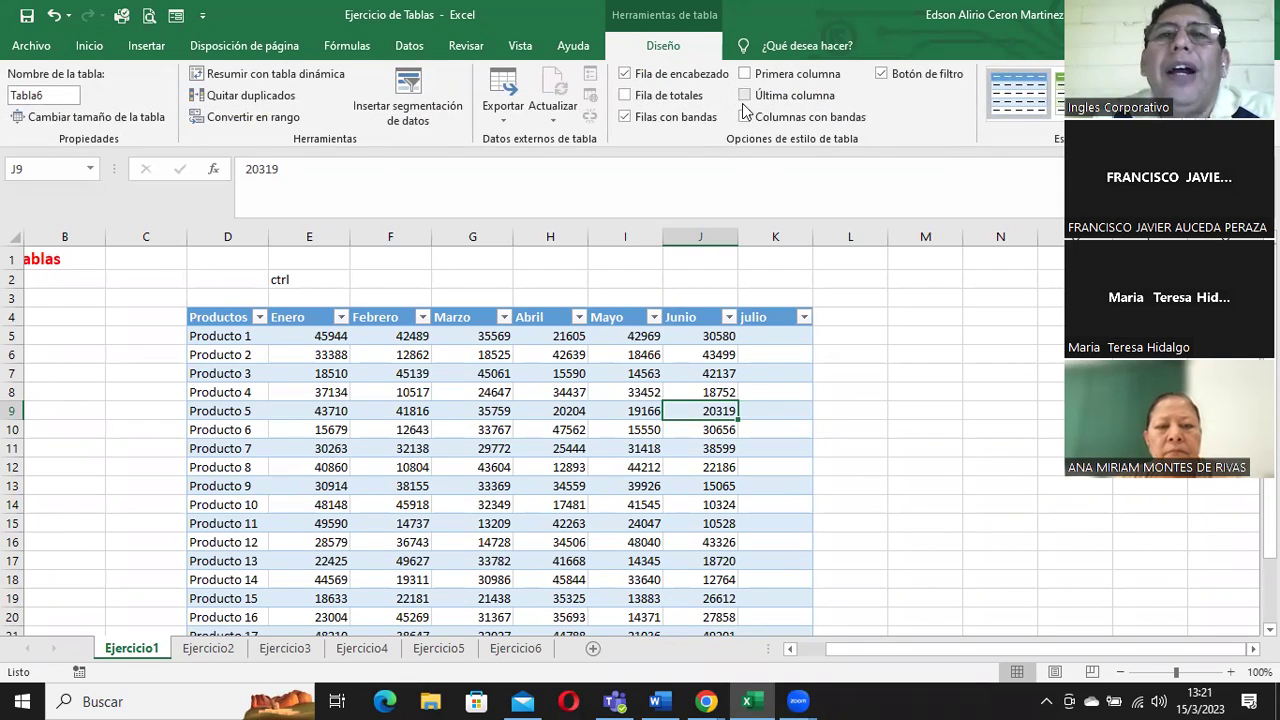
click(680, 98)
scroll(1026, 269, down, 4)
scroll(1026, 269, down, 1)
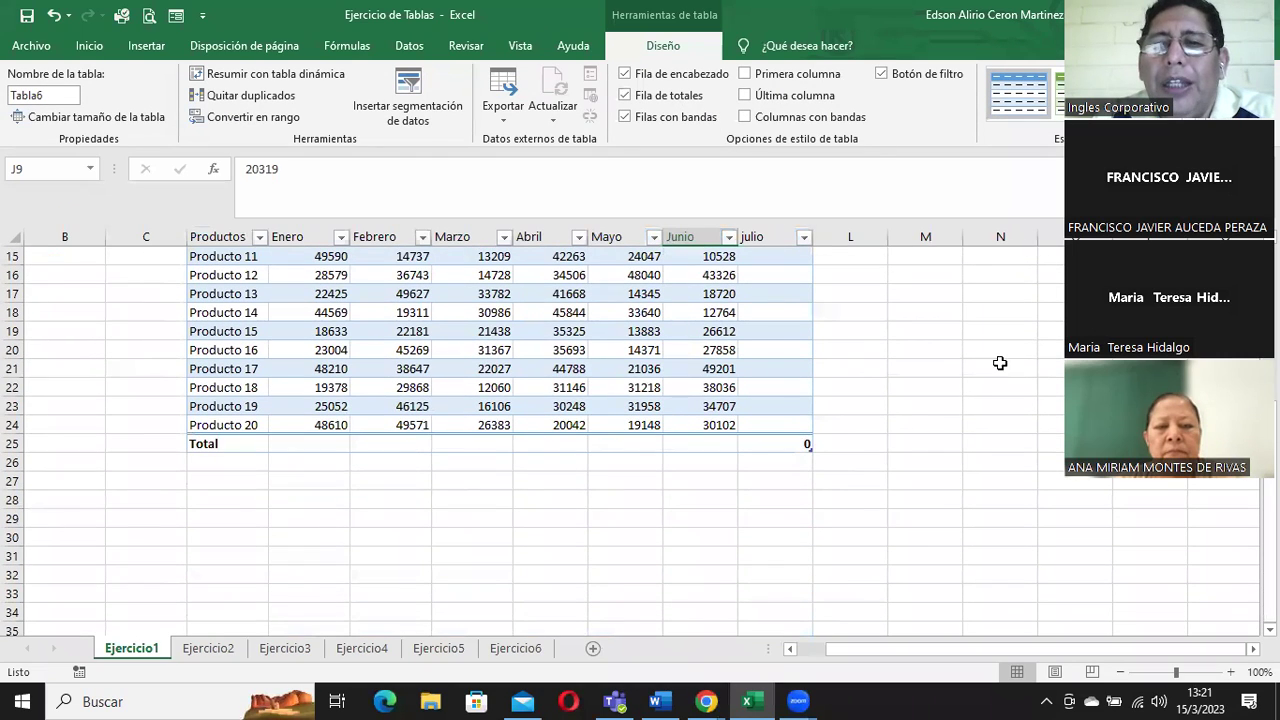
scroll(899, 408, up, 2)
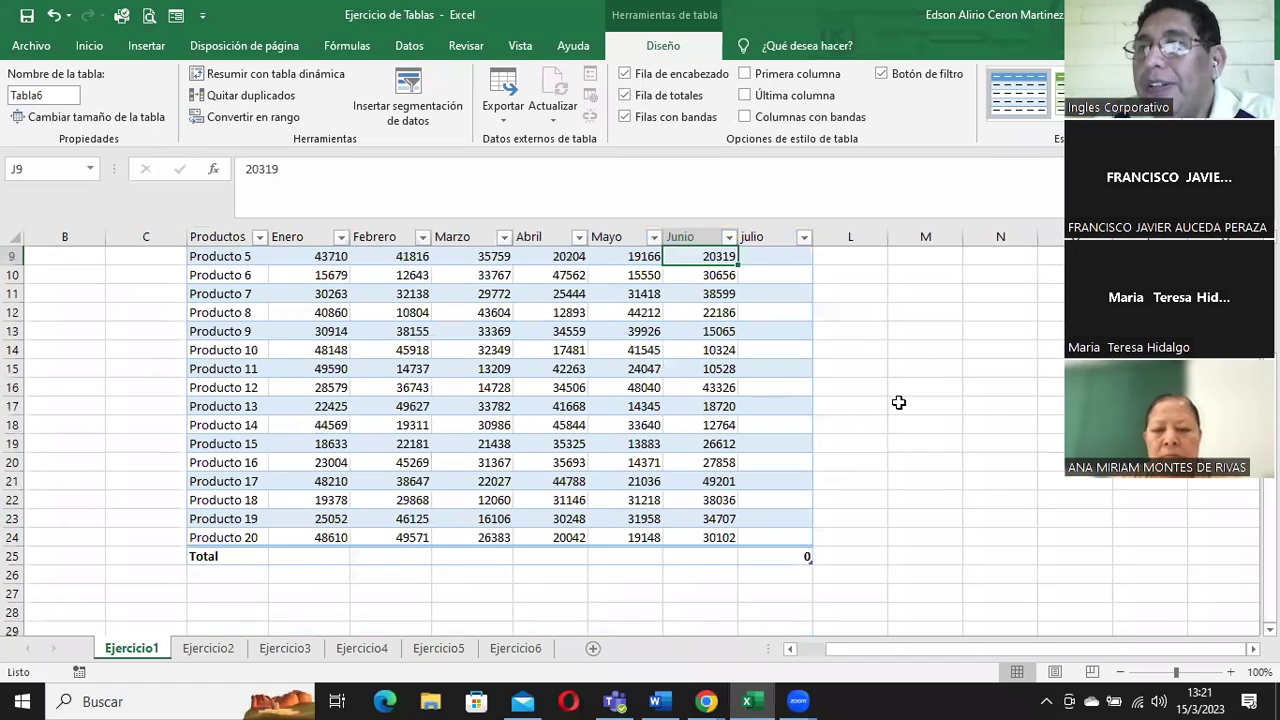
scroll(899, 402, up, 1)
scroll(899, 402, up, 1)
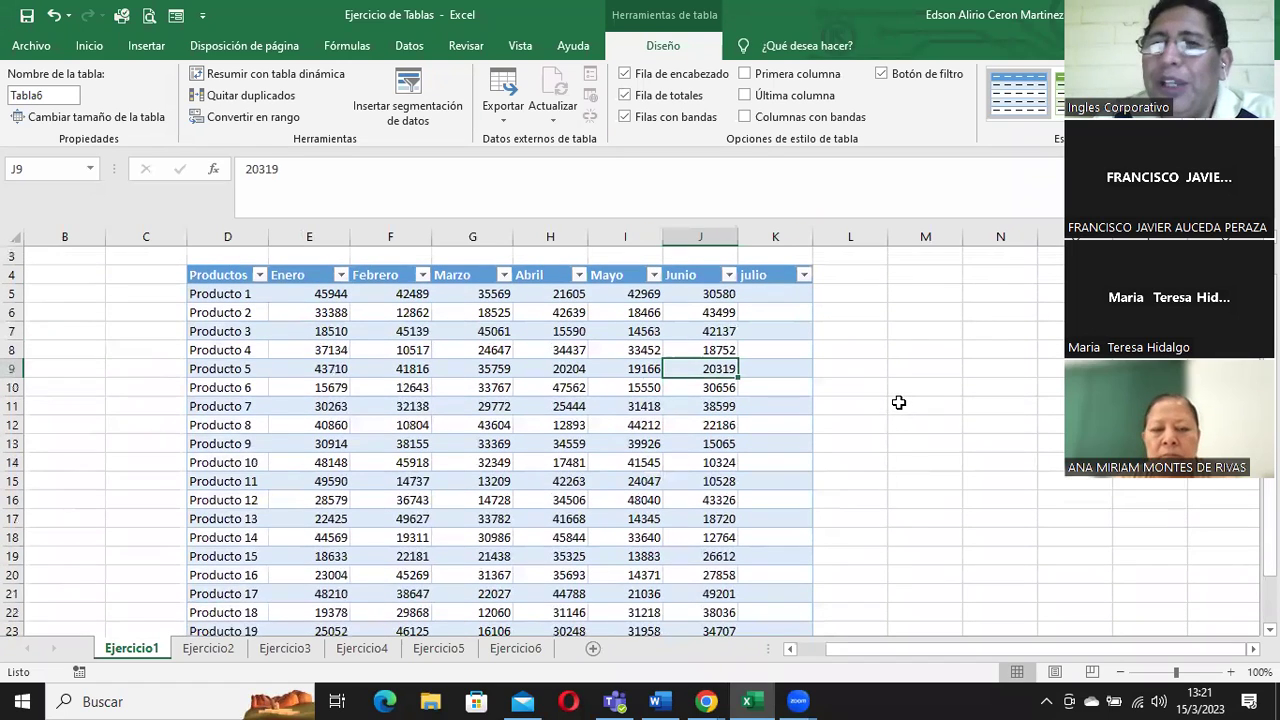
scroll(859, 370, down, 1)
scroll(859, 370, down, 1)
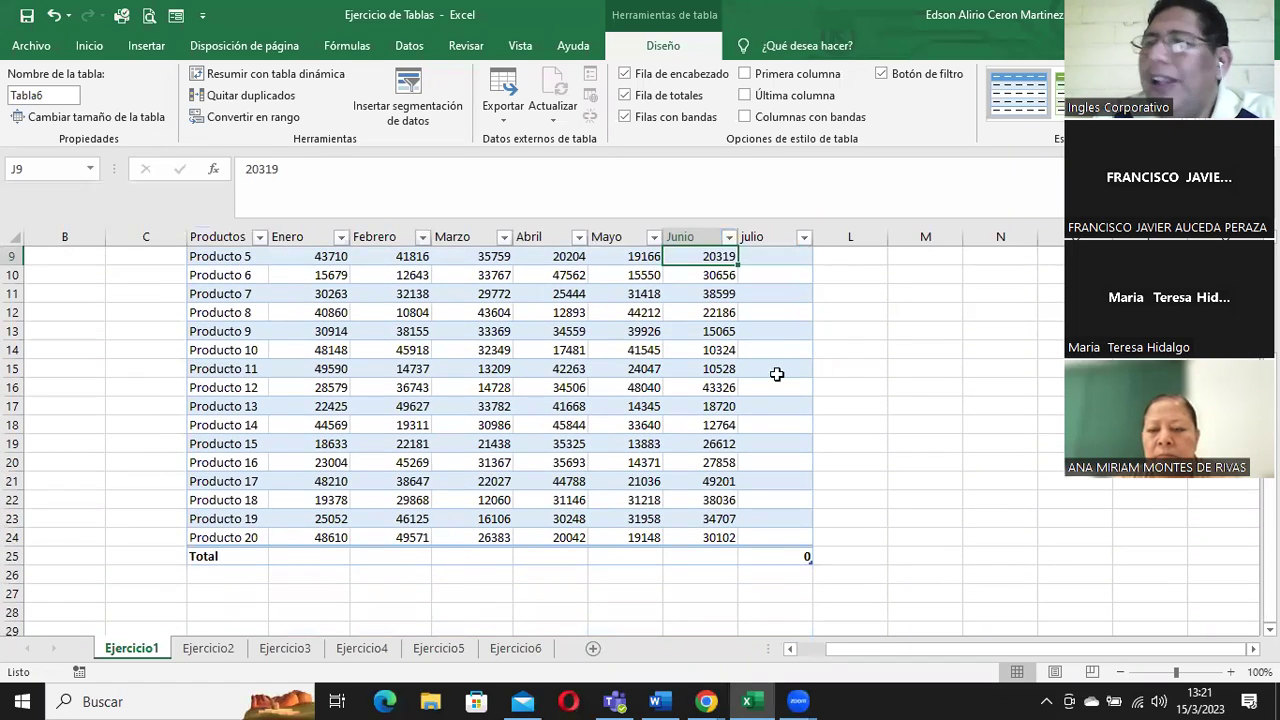
Step: Enter =SUMA([Junio]) in the Total row under Junio, giving 563971
click(715, 553)
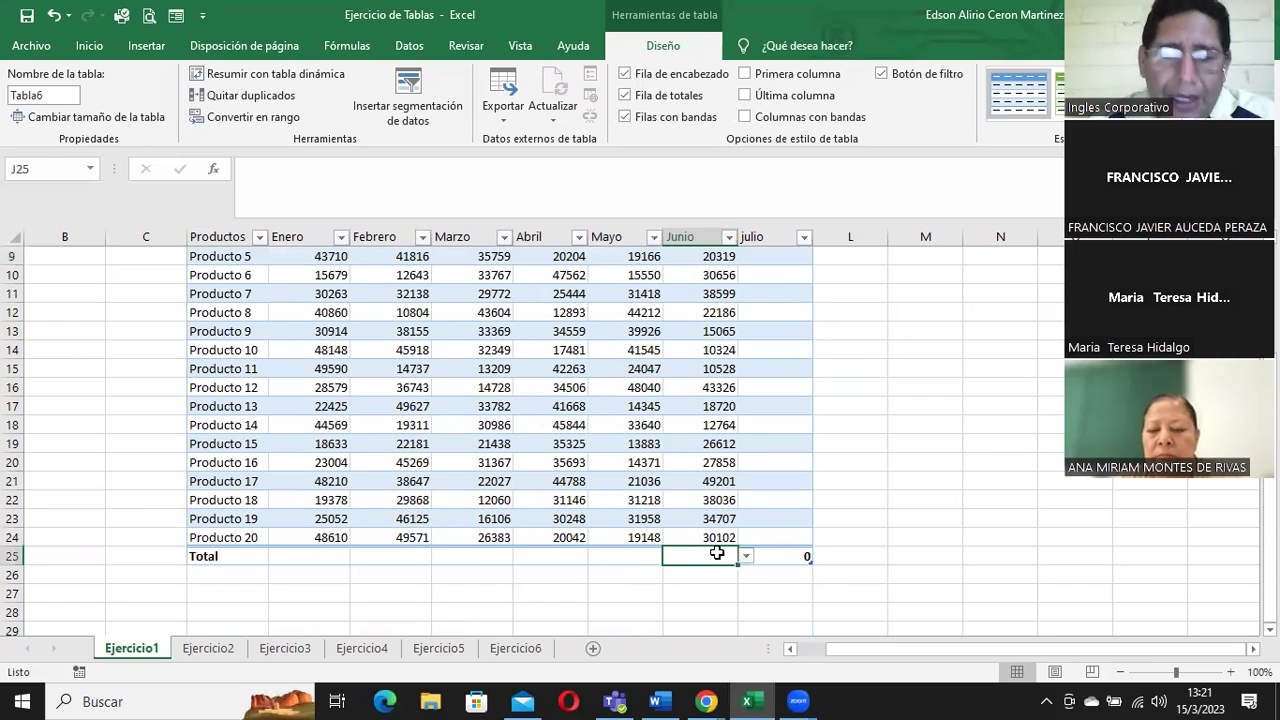
text(=suma)
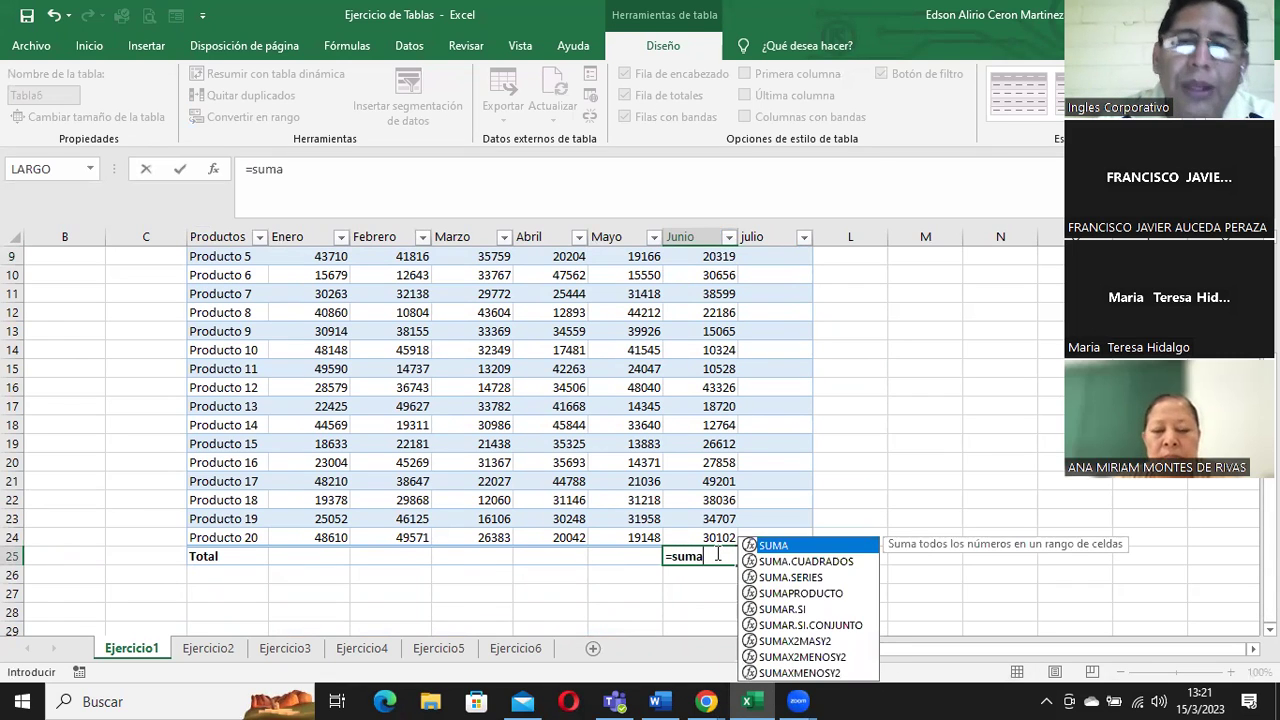
text(()
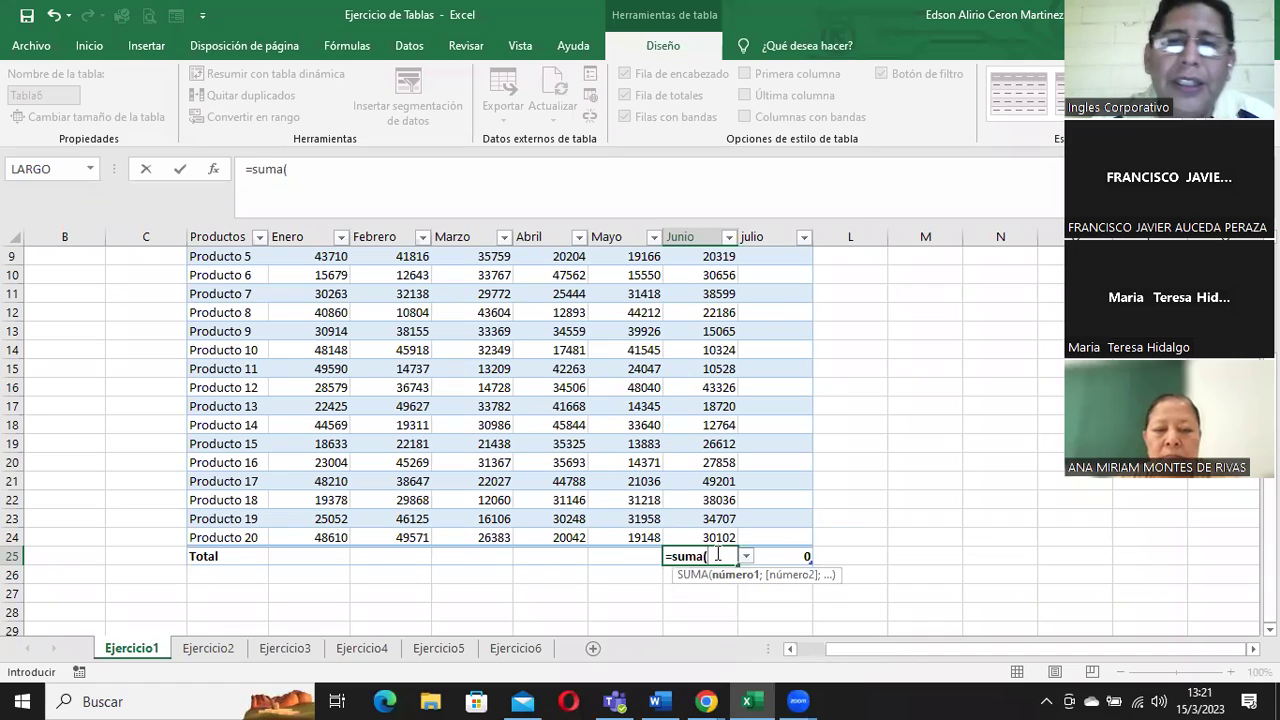
drag(690, 537, 696, 202)
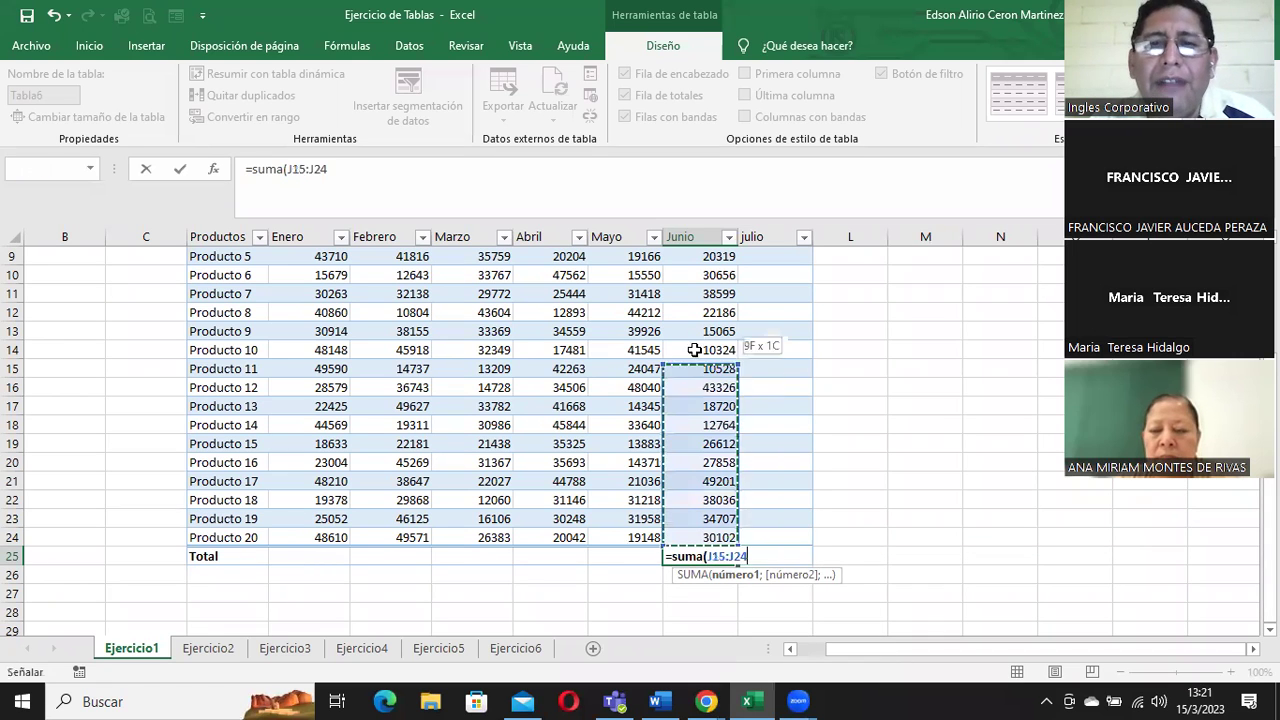
drag(696, 202, 696, 293)
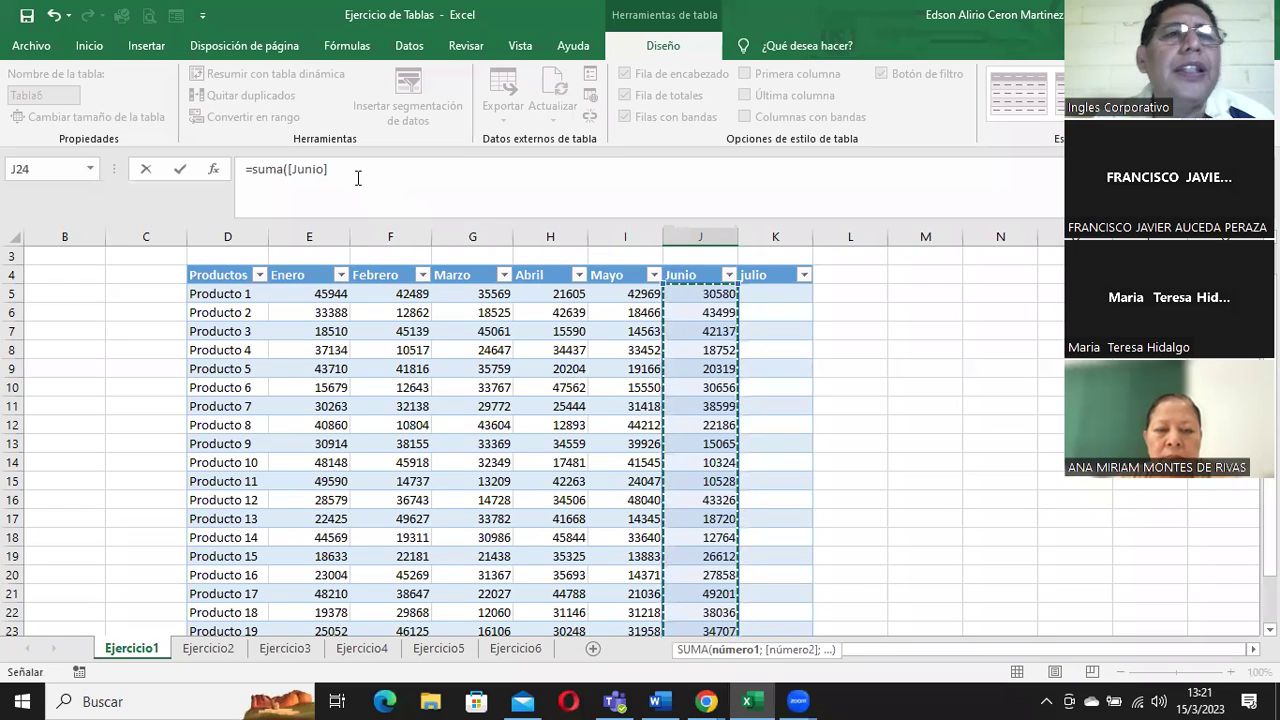
key(Return)
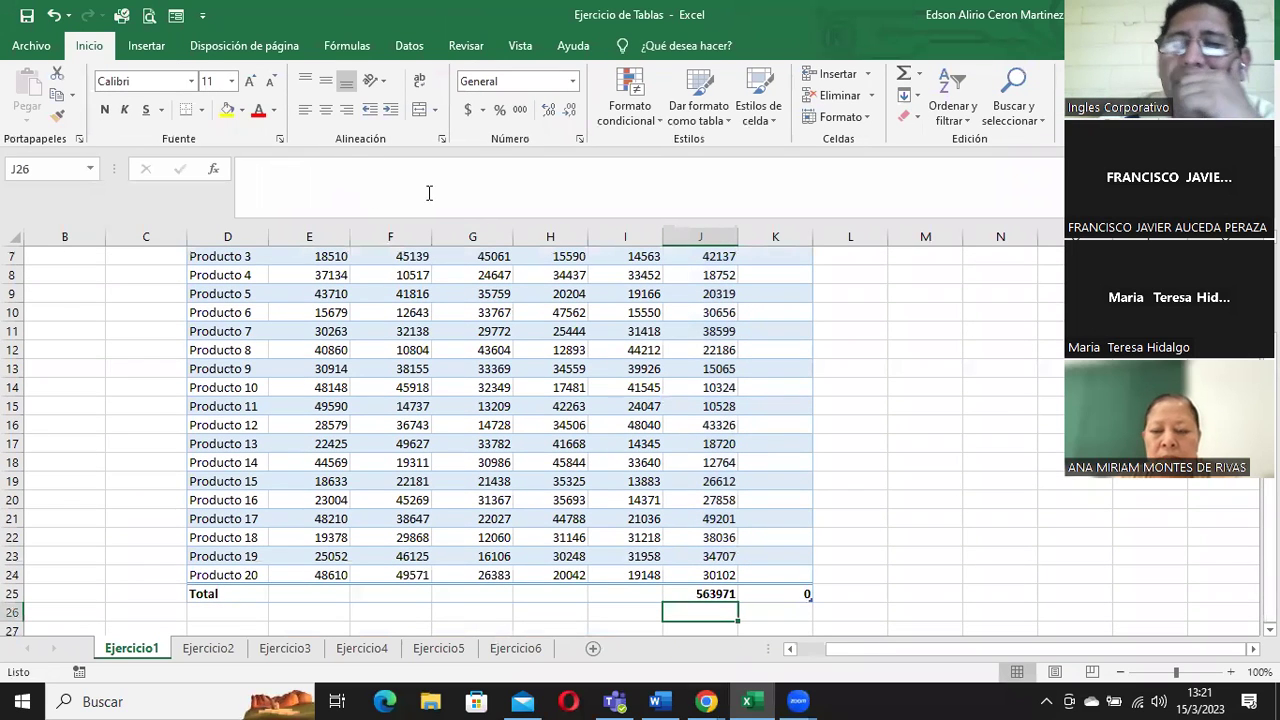
click(710, 594)
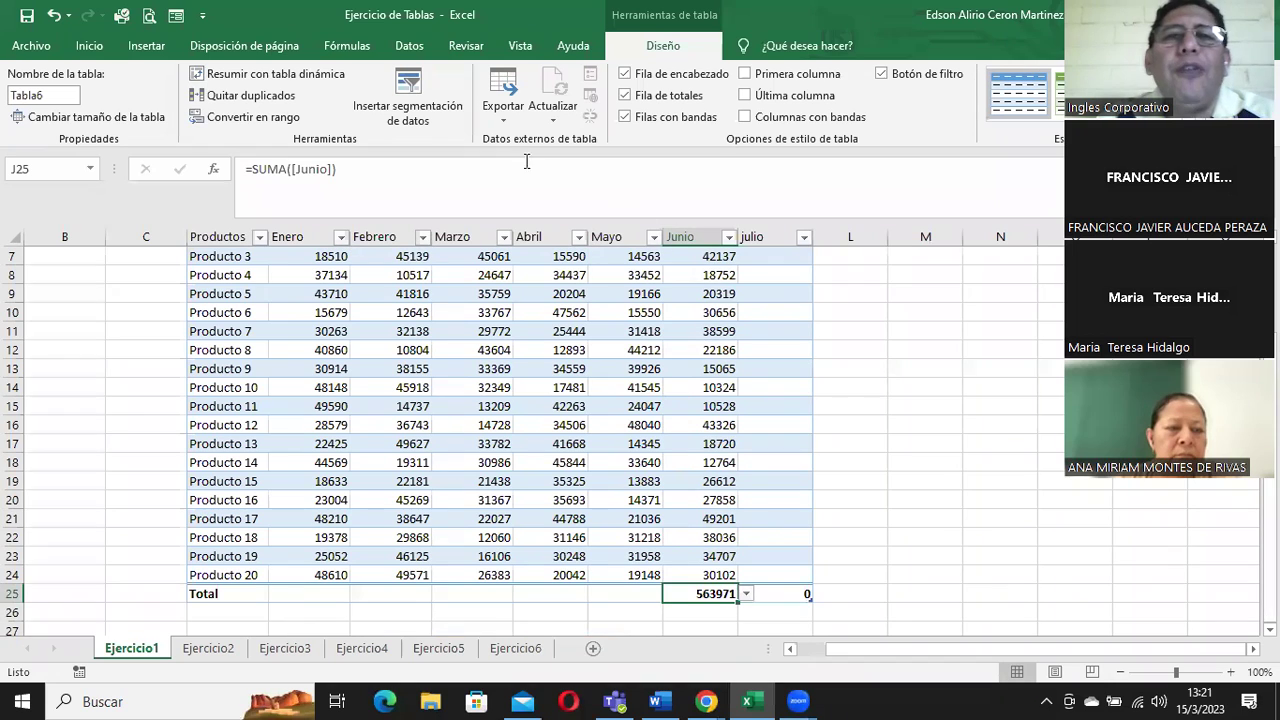
Step: Apply Contabilidad number format to the Junio total so it reads $563,971.00
click(89, 46)
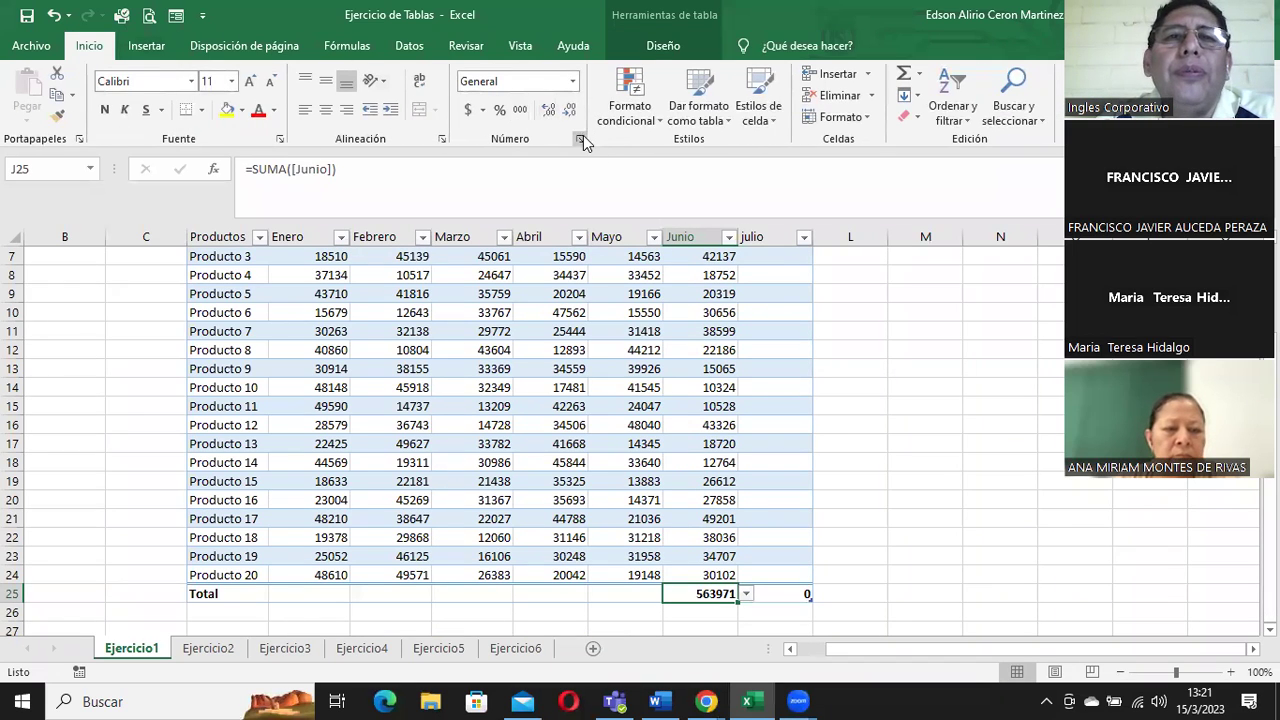
click(582, 140)
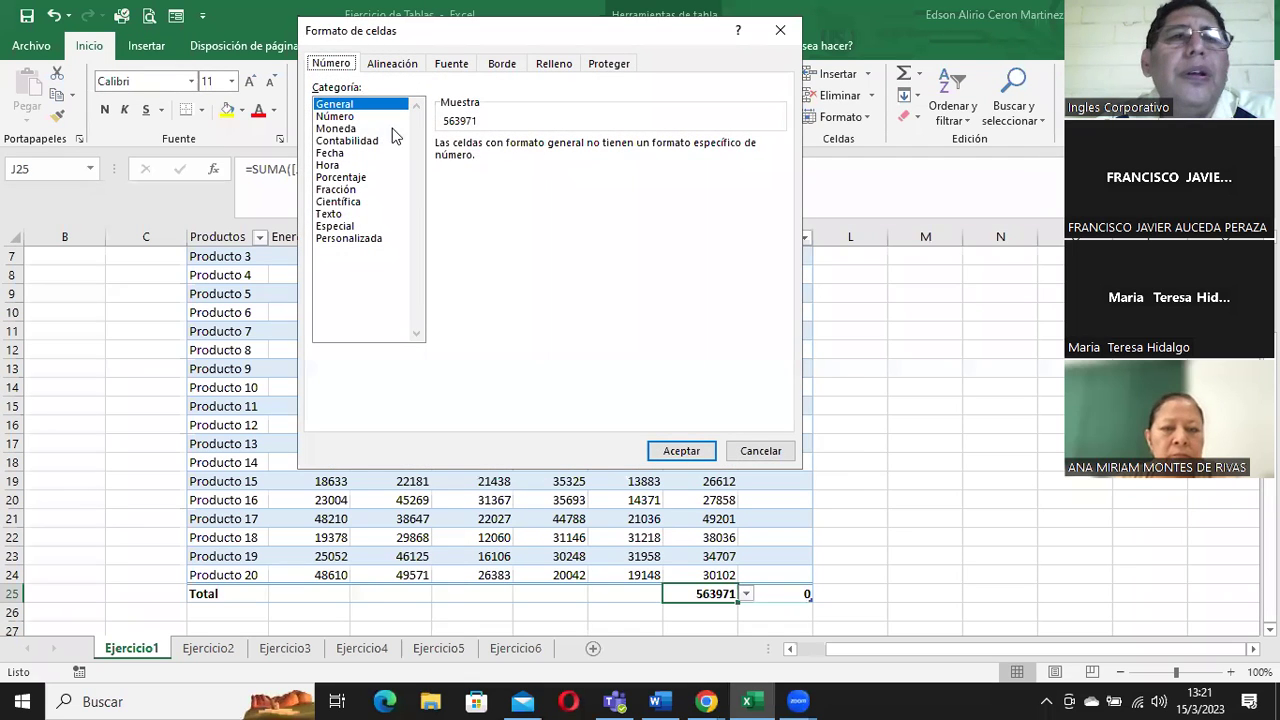
click(352, 141)
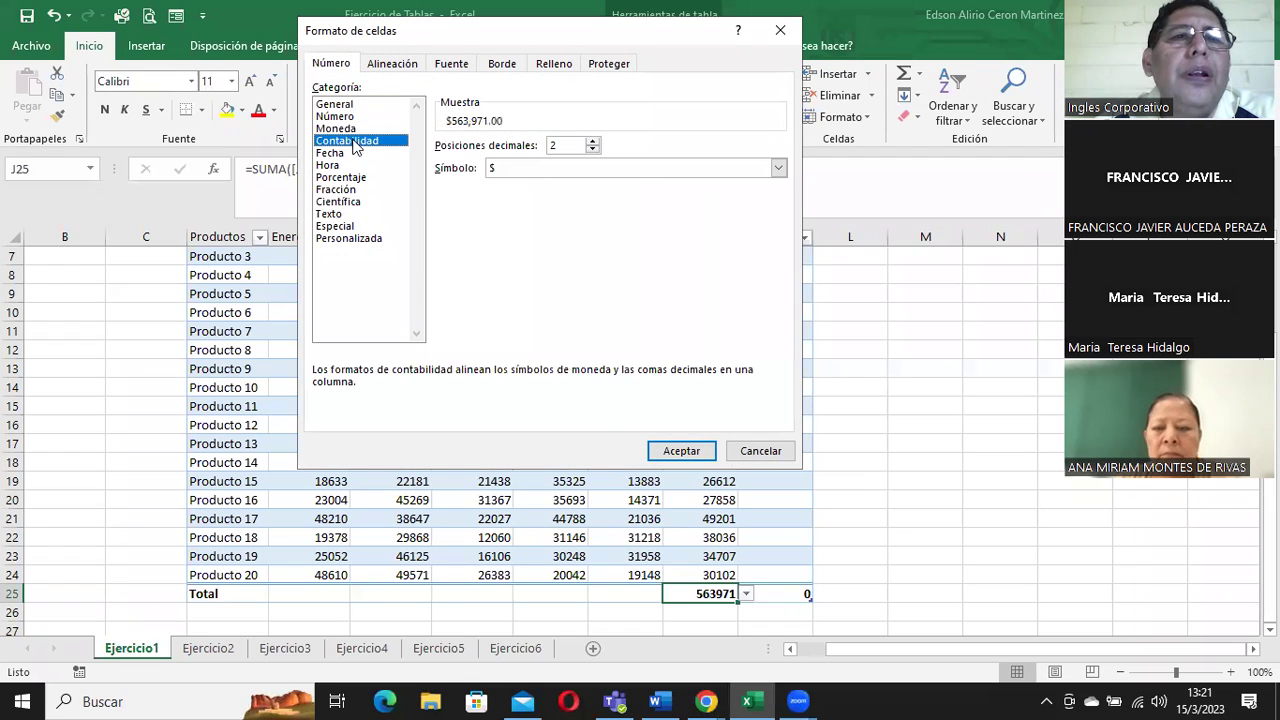
click(675, 450)
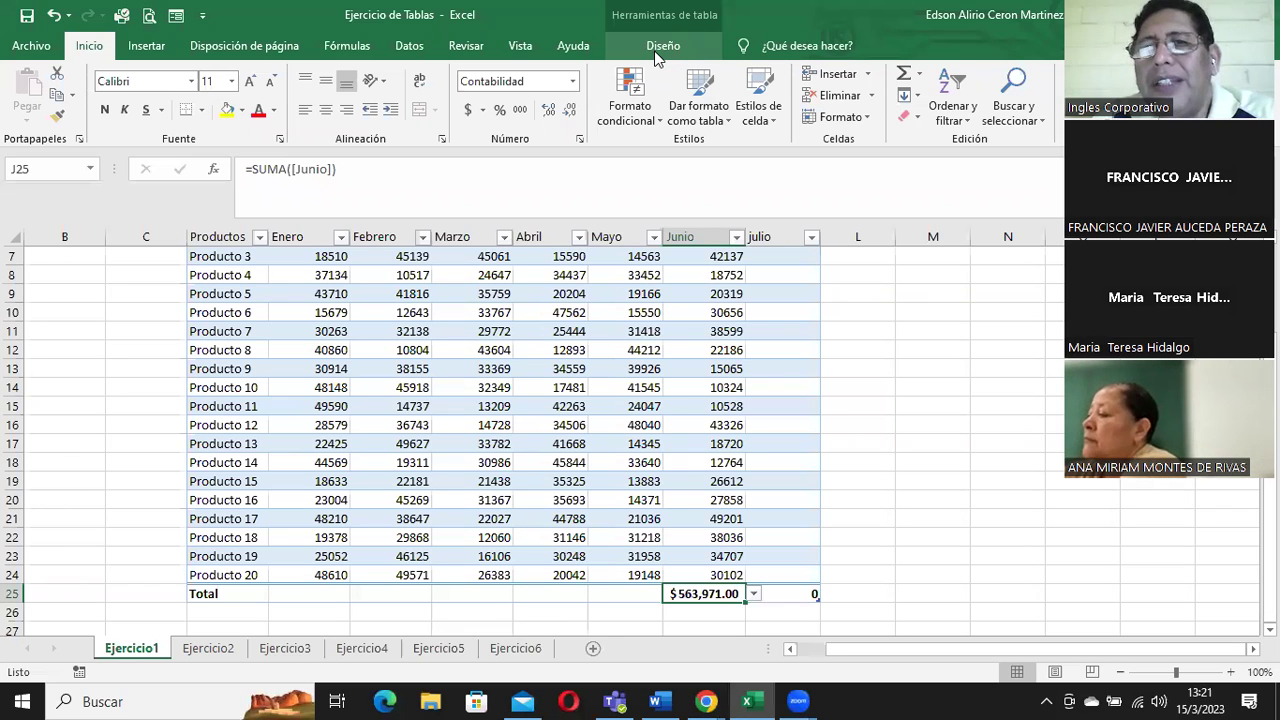
click(655, 50)
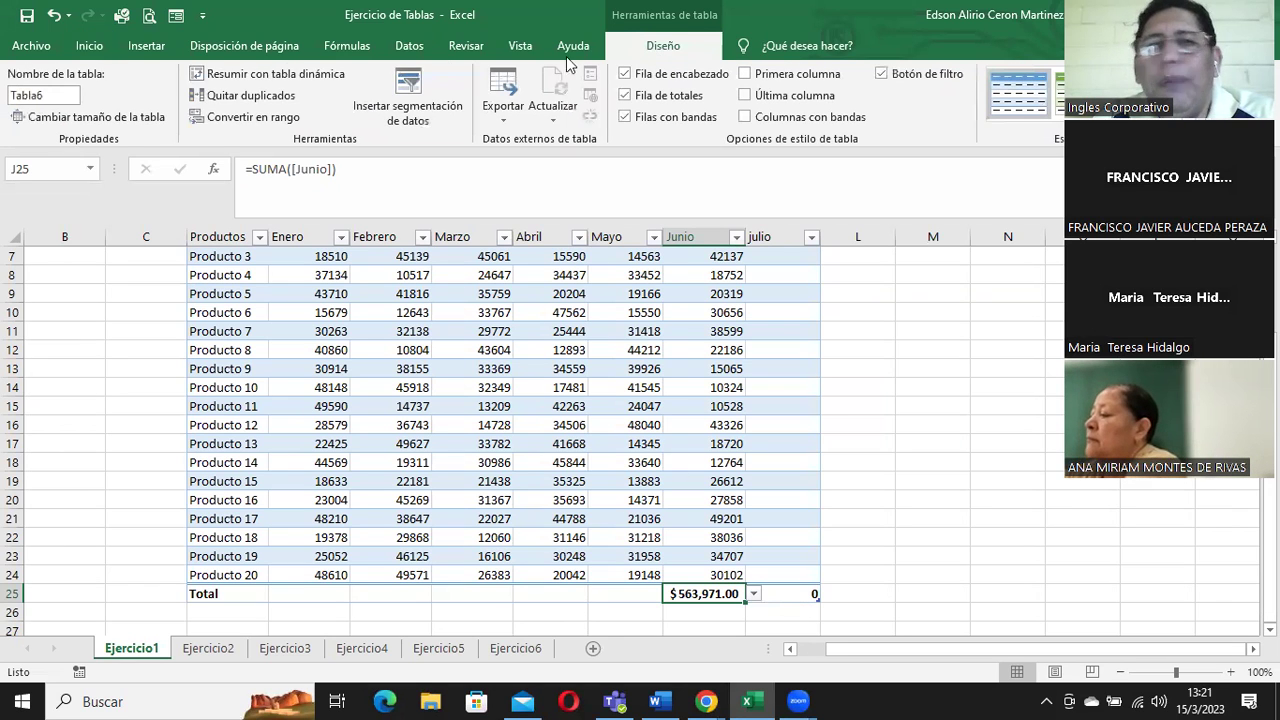
click(98, 45)
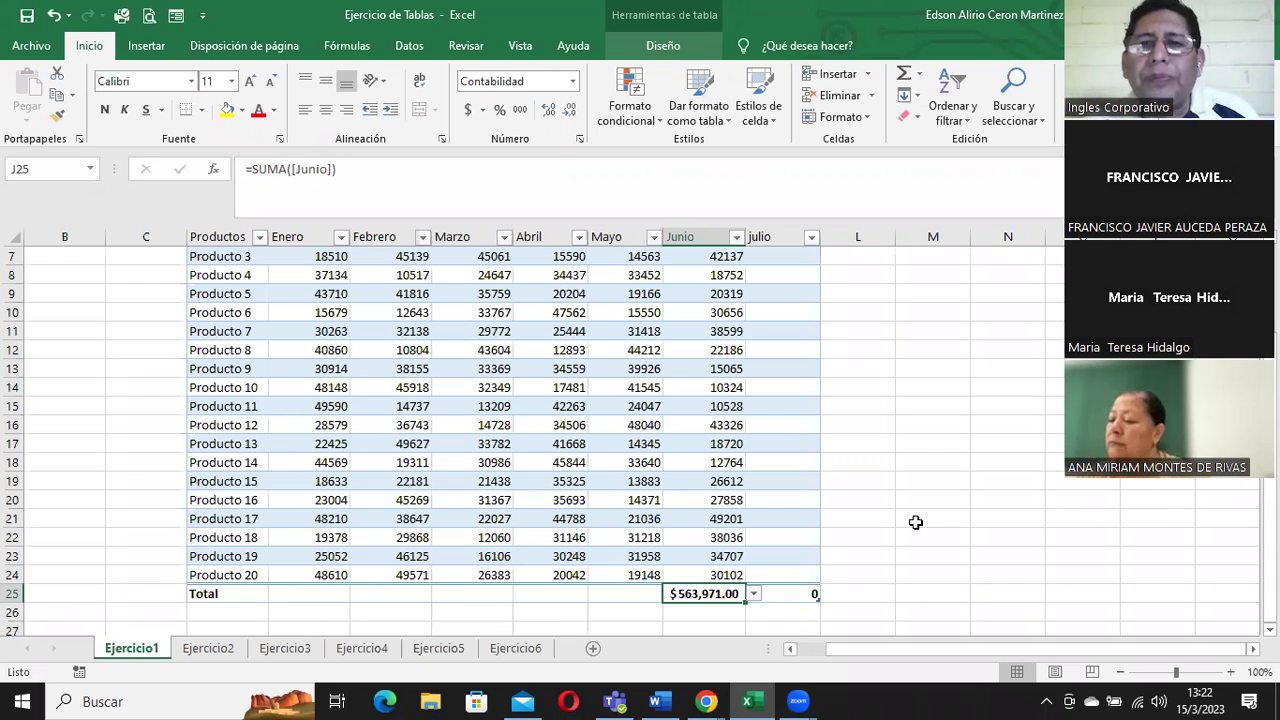
Step: Type Agosto in L4 beside julio so the table extends to include it
scroll(915, 522, up, 2)
click(853, 318)
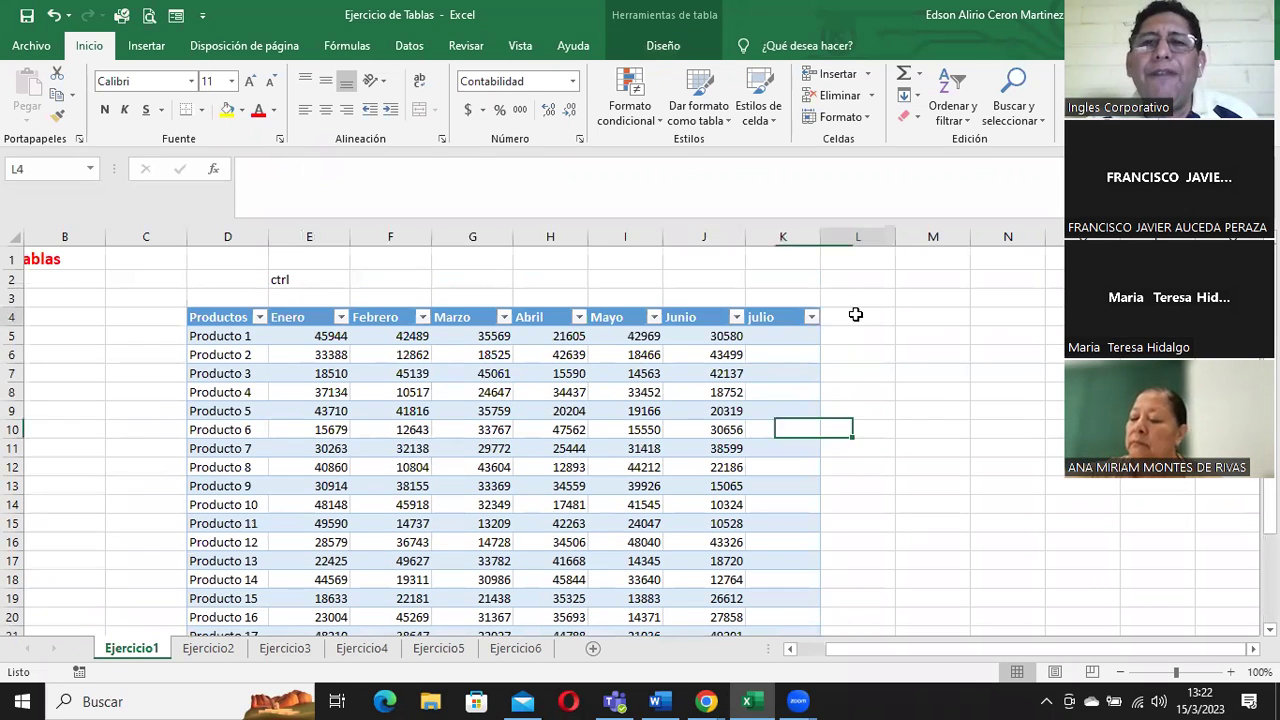
text(Agso)
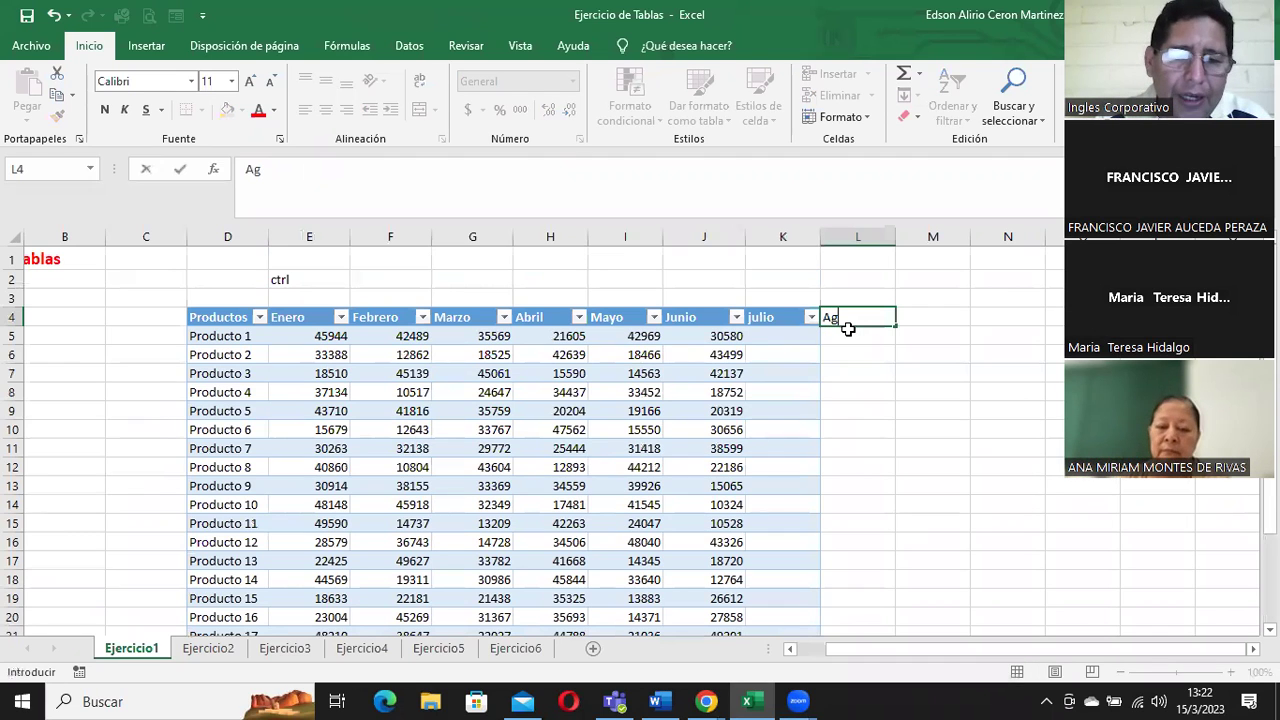
key(BackSpace)
key(BackSpace)
text(osto)
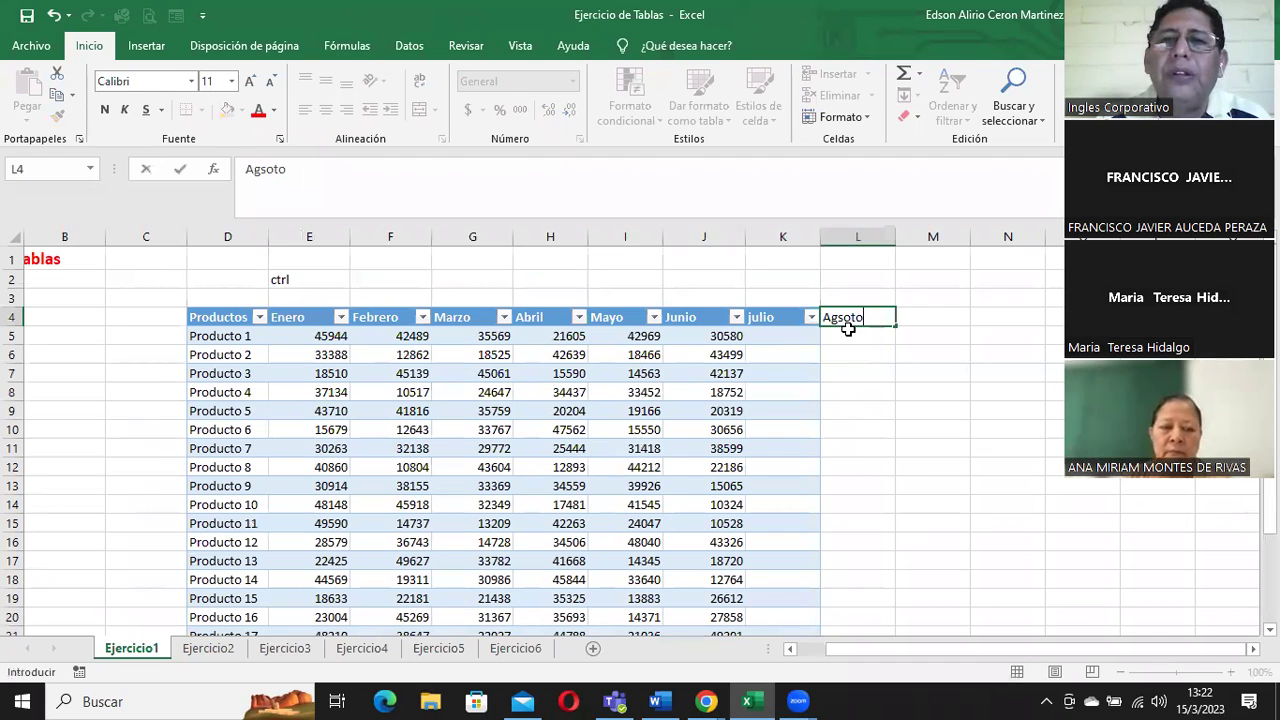
key(BackSpace)
key(BackSpace)
key(BackSpace)
text(osto)
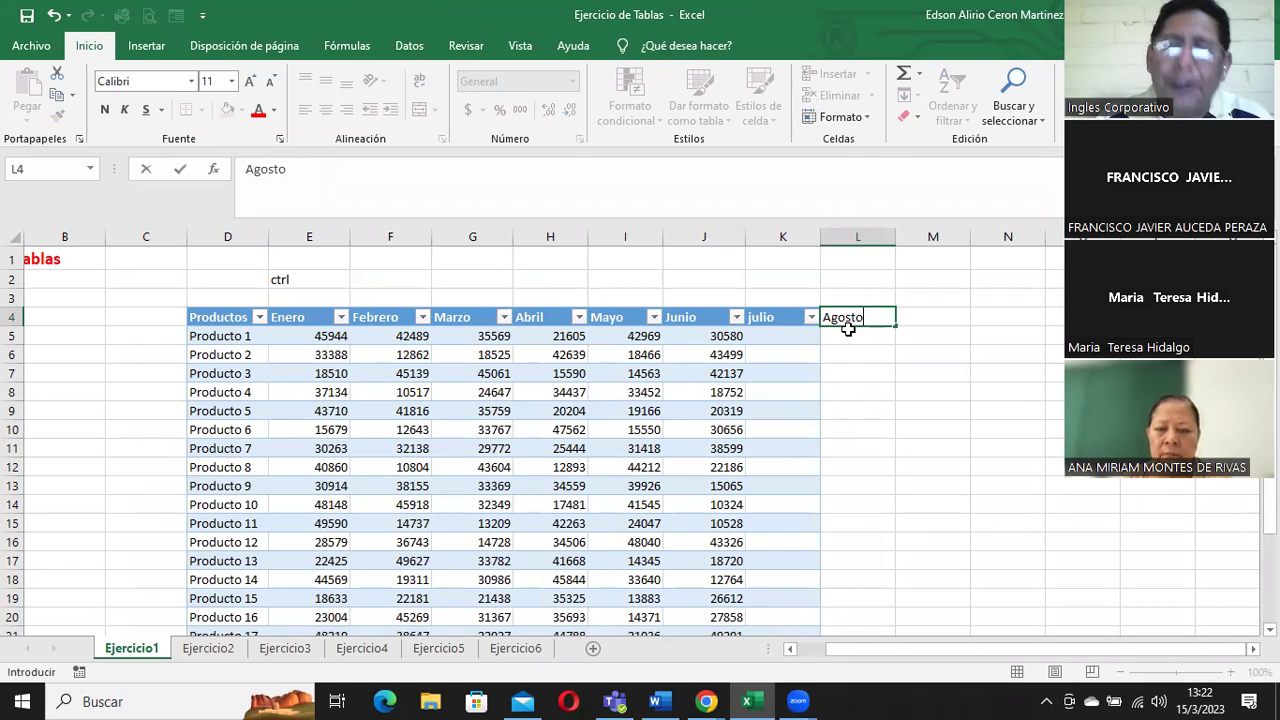
key(Return)
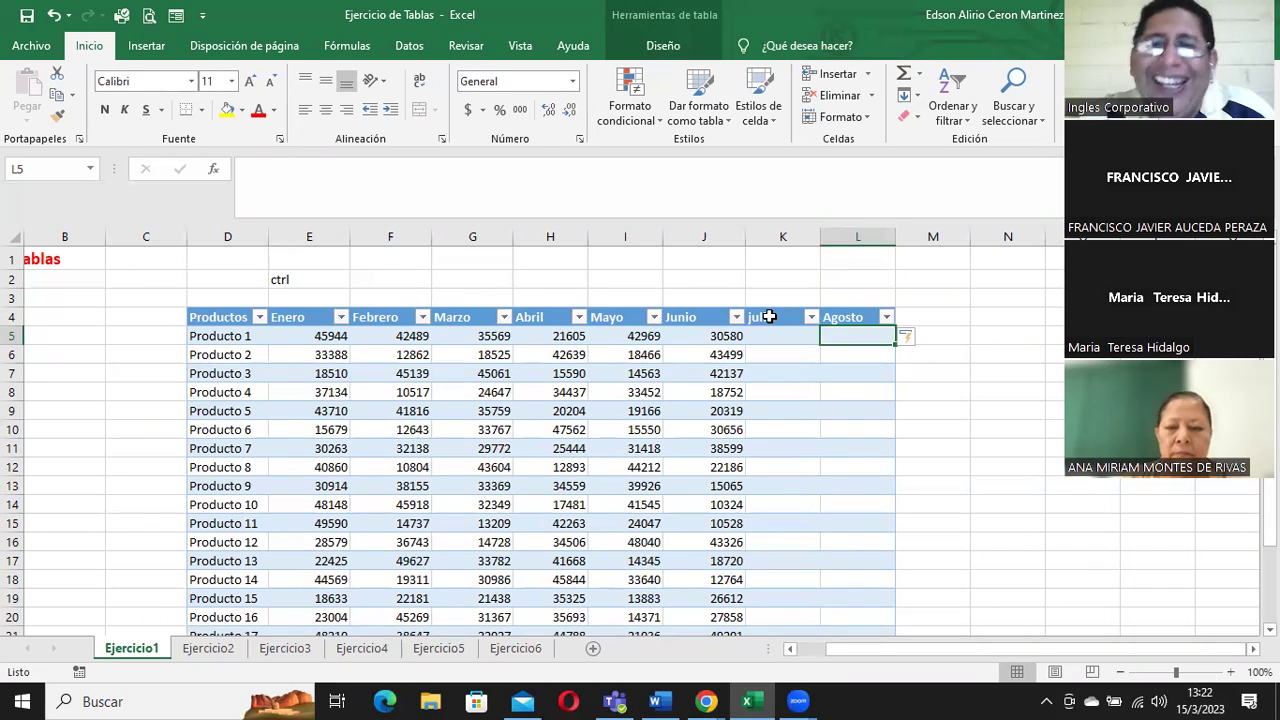
Step: Try inserting columns before julio and after Agosto, undoing both with Ctrl+Z
right_click(769, 316)
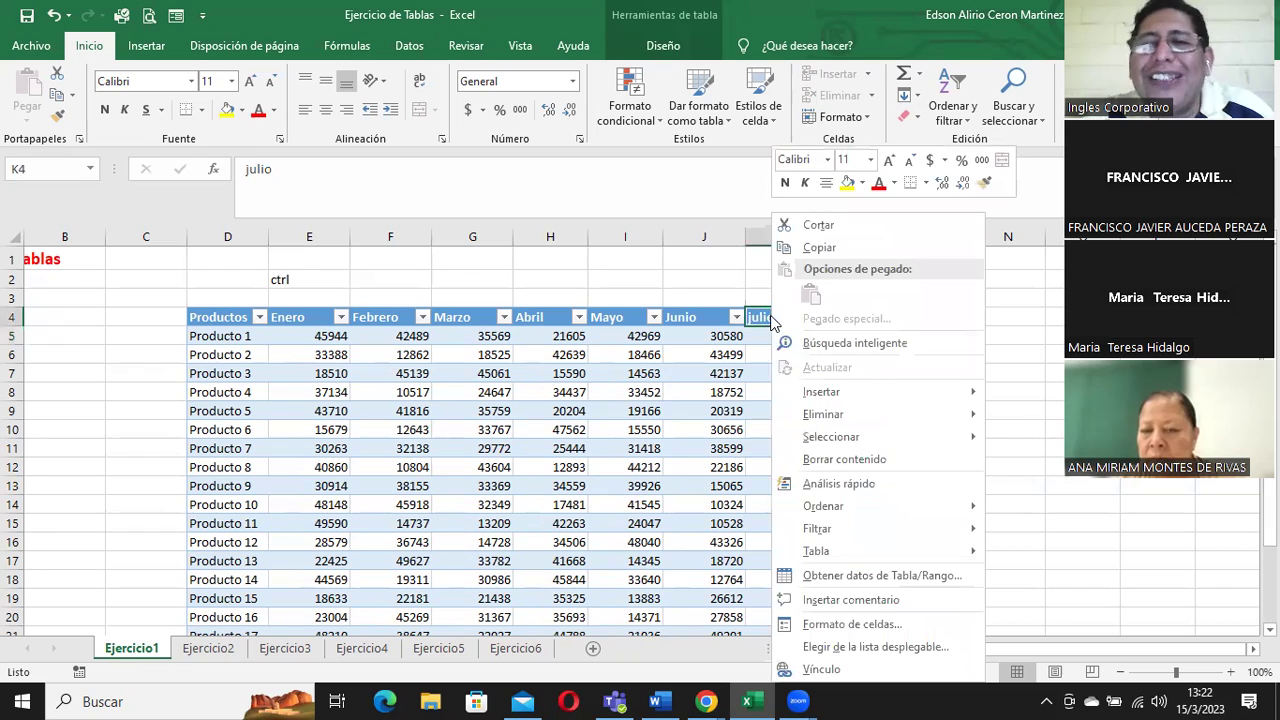
mouse_move(860, 391)
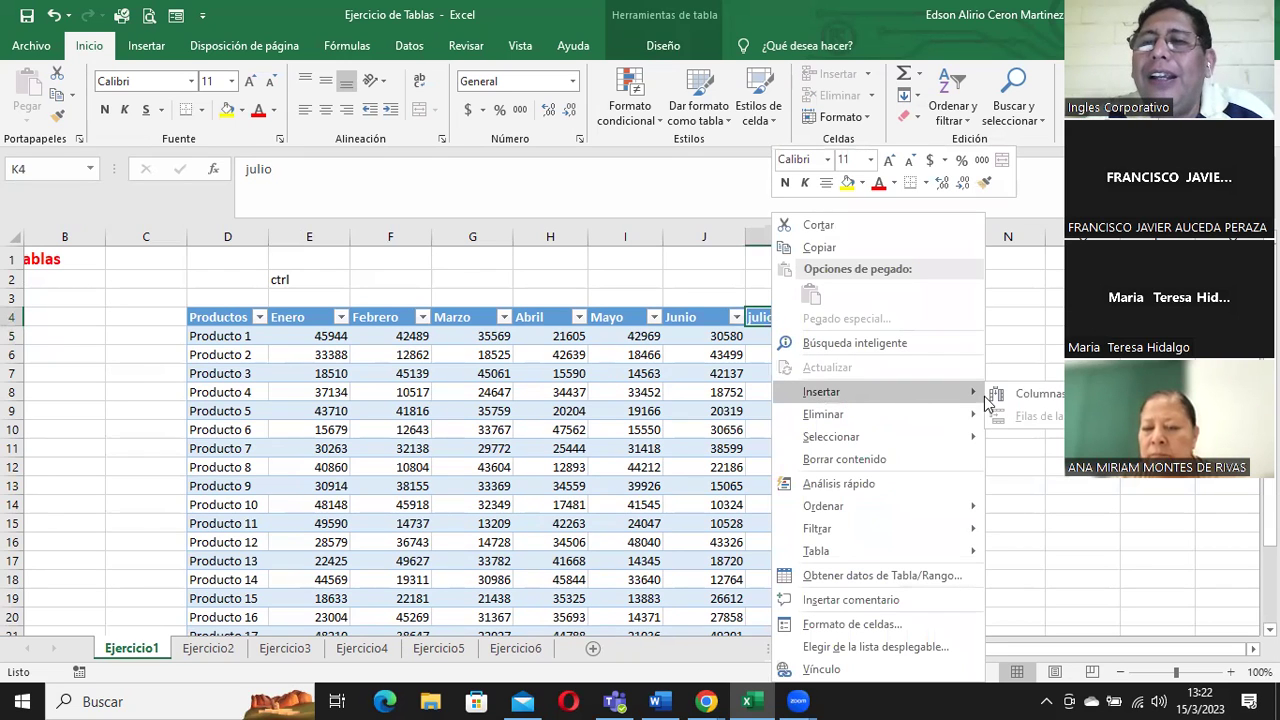
click(1040, 394)
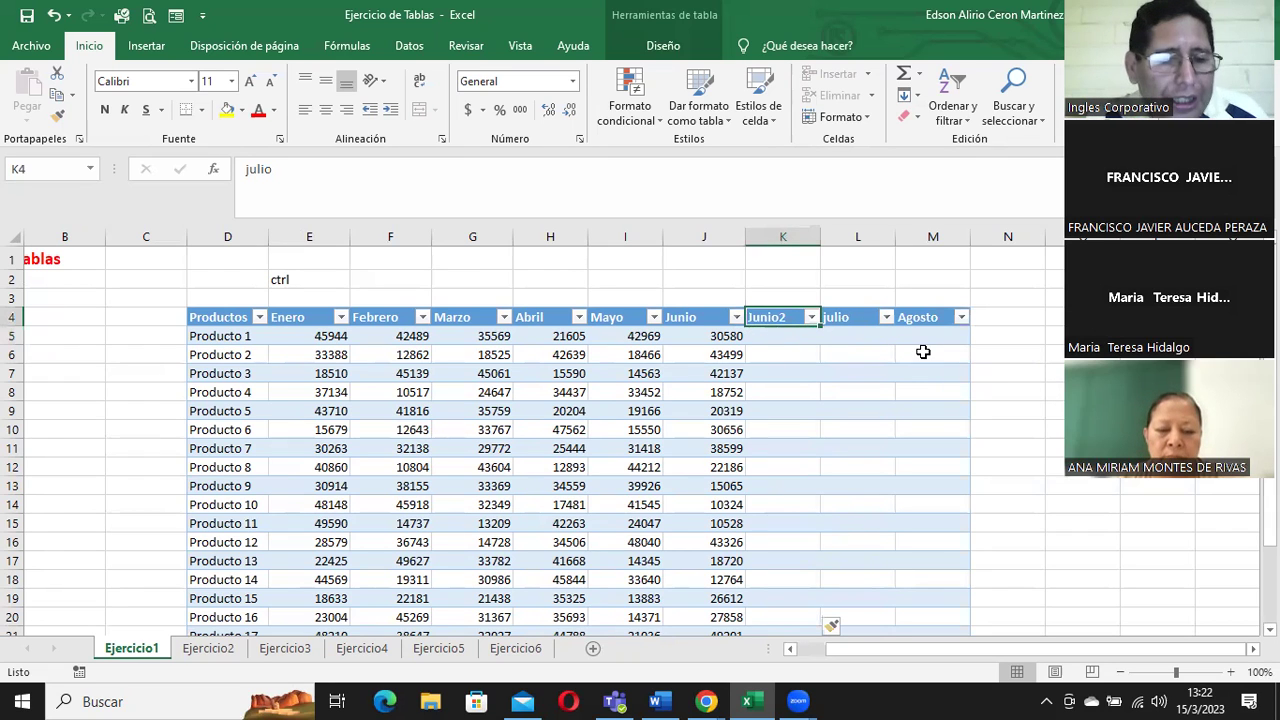
key(ctrl+z)
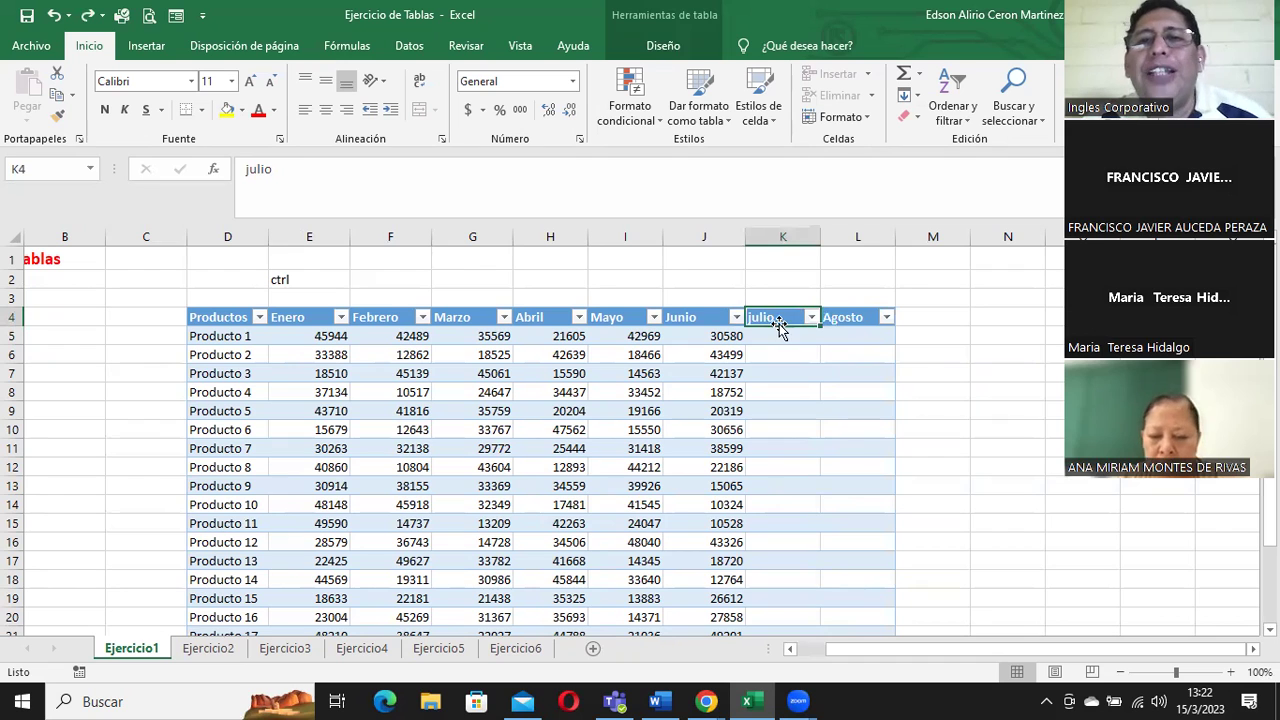
click(861, 318)
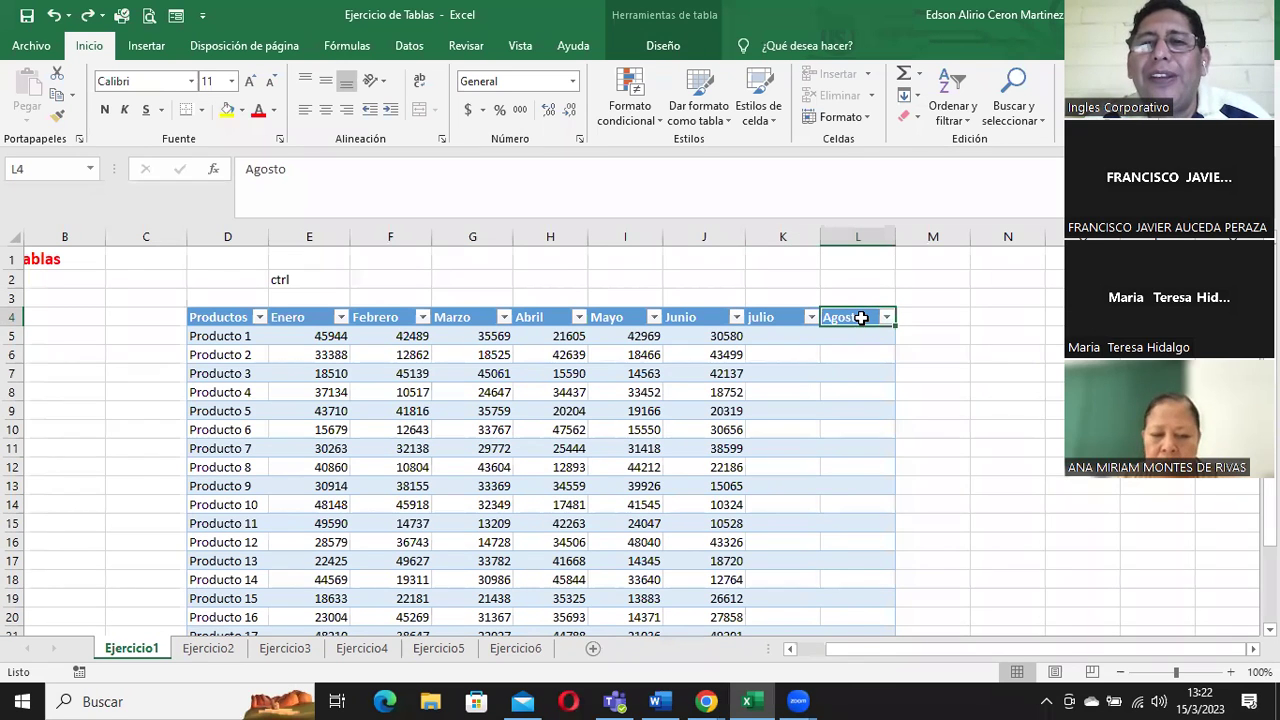
right_click(862, 320)
mouse_move(913, 392)
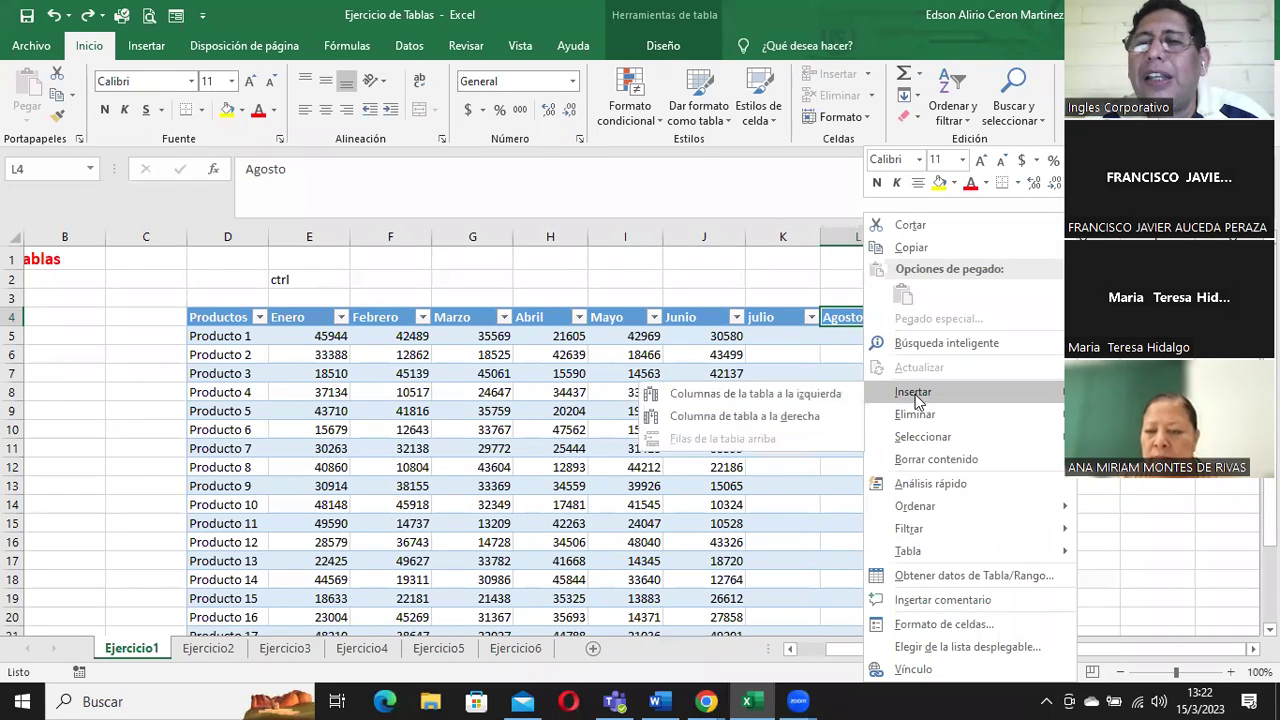
click(789, 422)
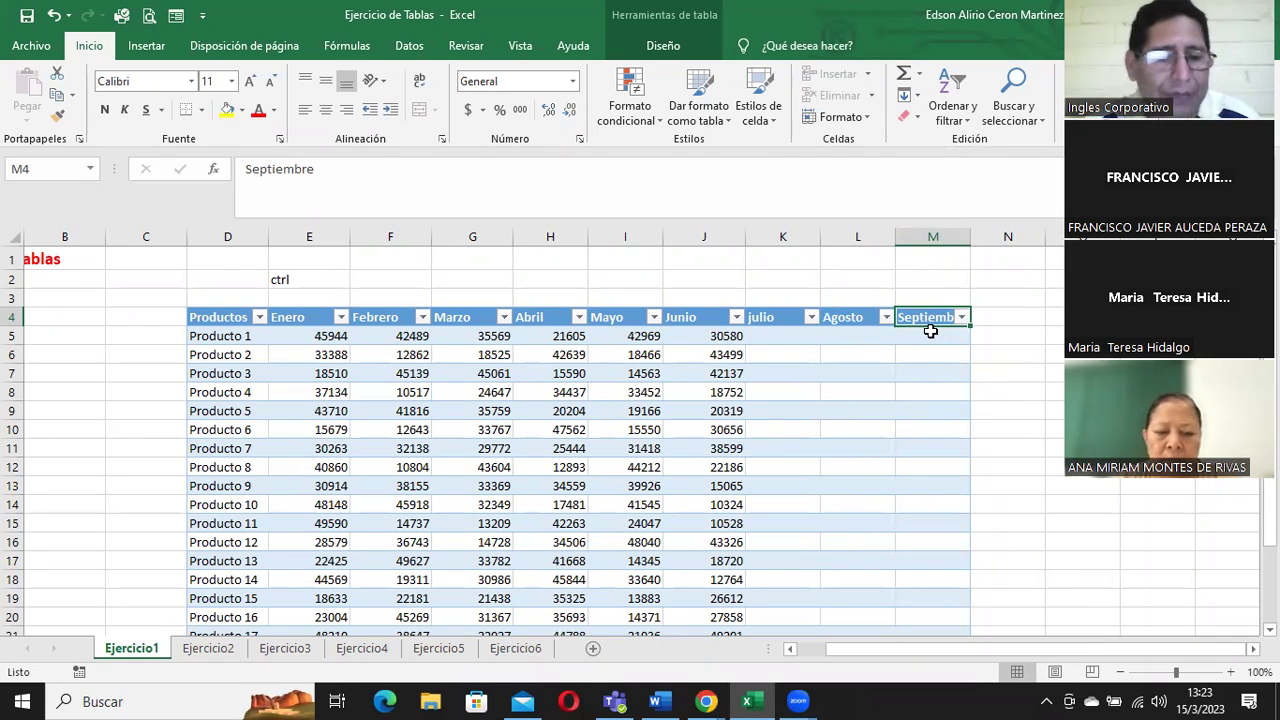
key(ctrl+z)
Step: Insert a new table column to the left of Agosto, between julio and Agosto
right_click(855, 318)
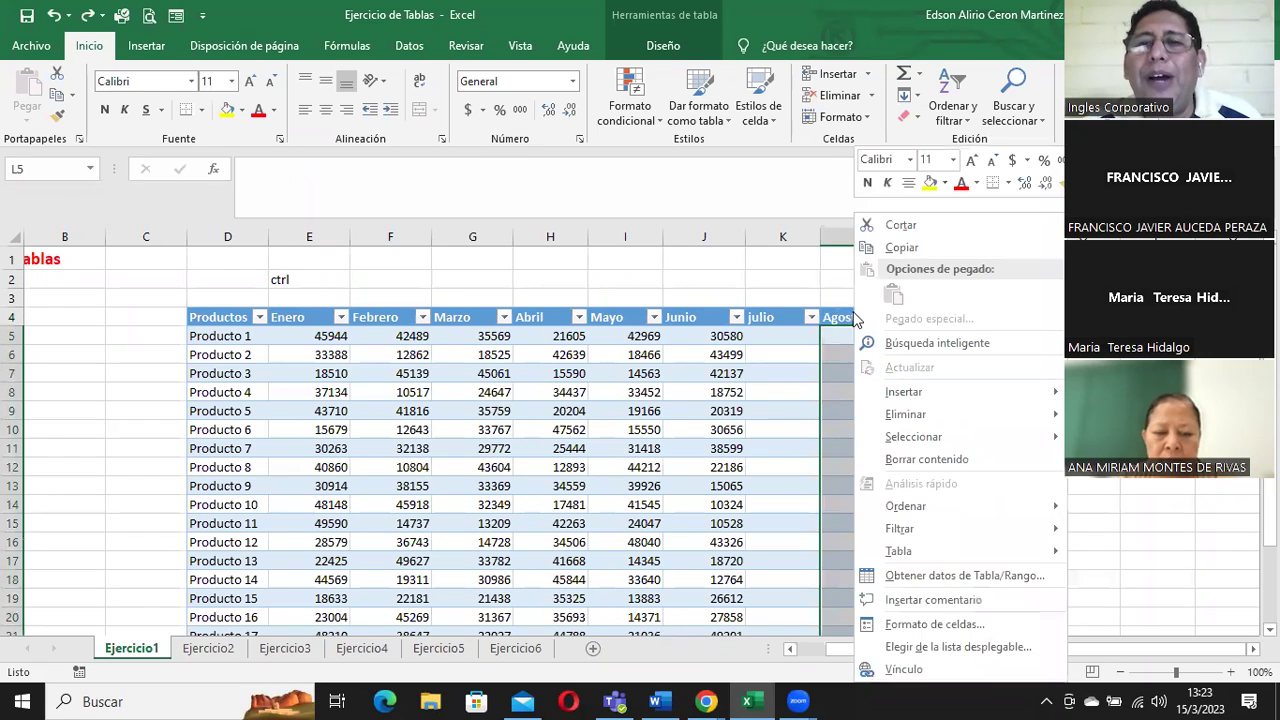
key(Escape)
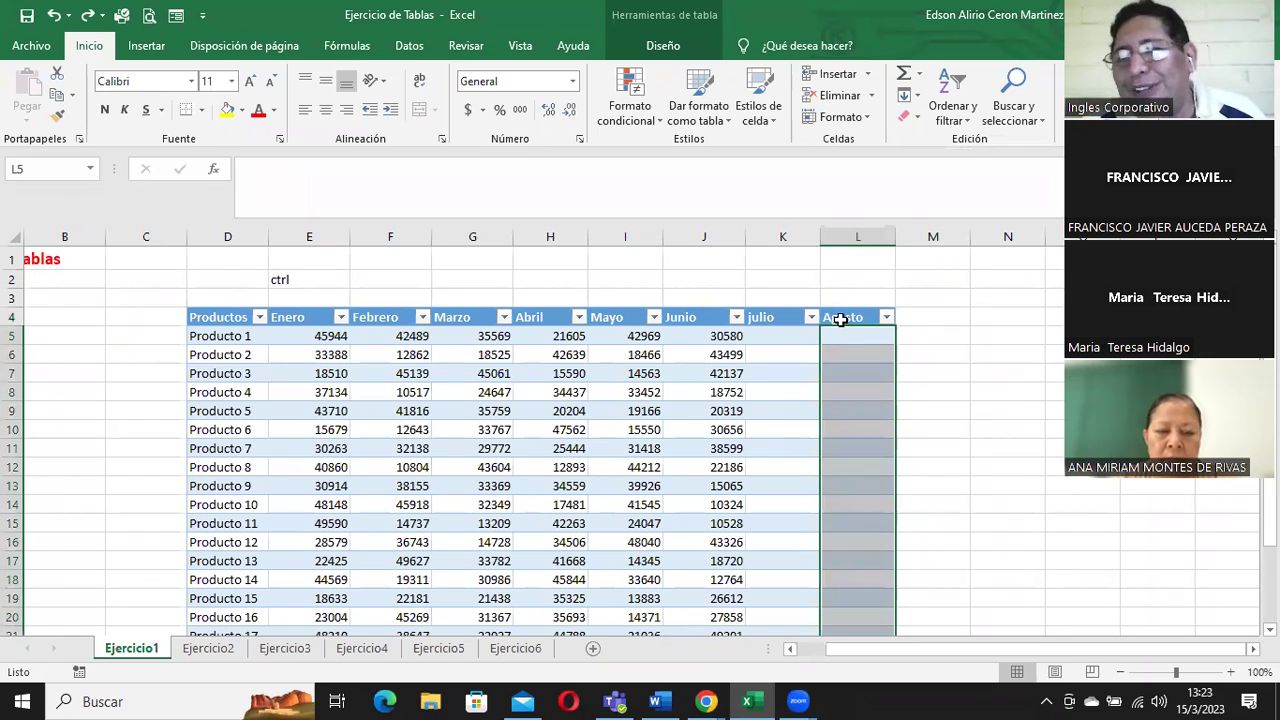
click(929, 316)
click(848, 317)
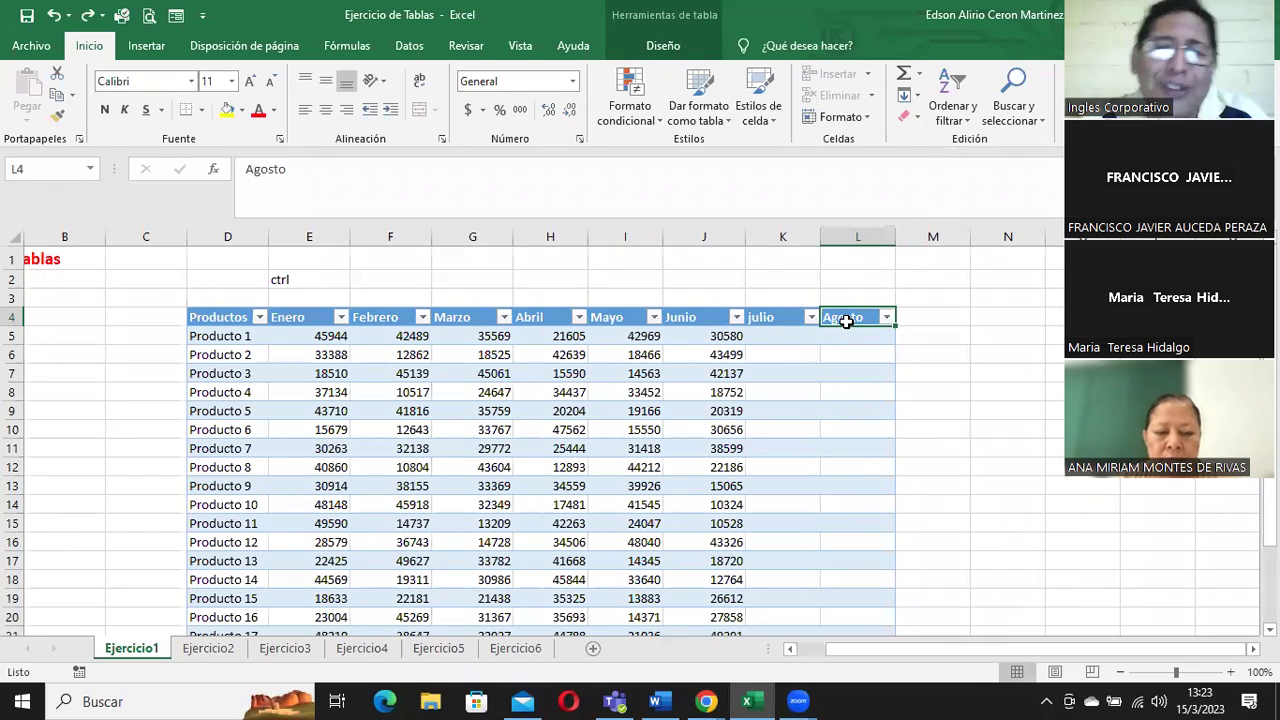
right_click(846, 320)
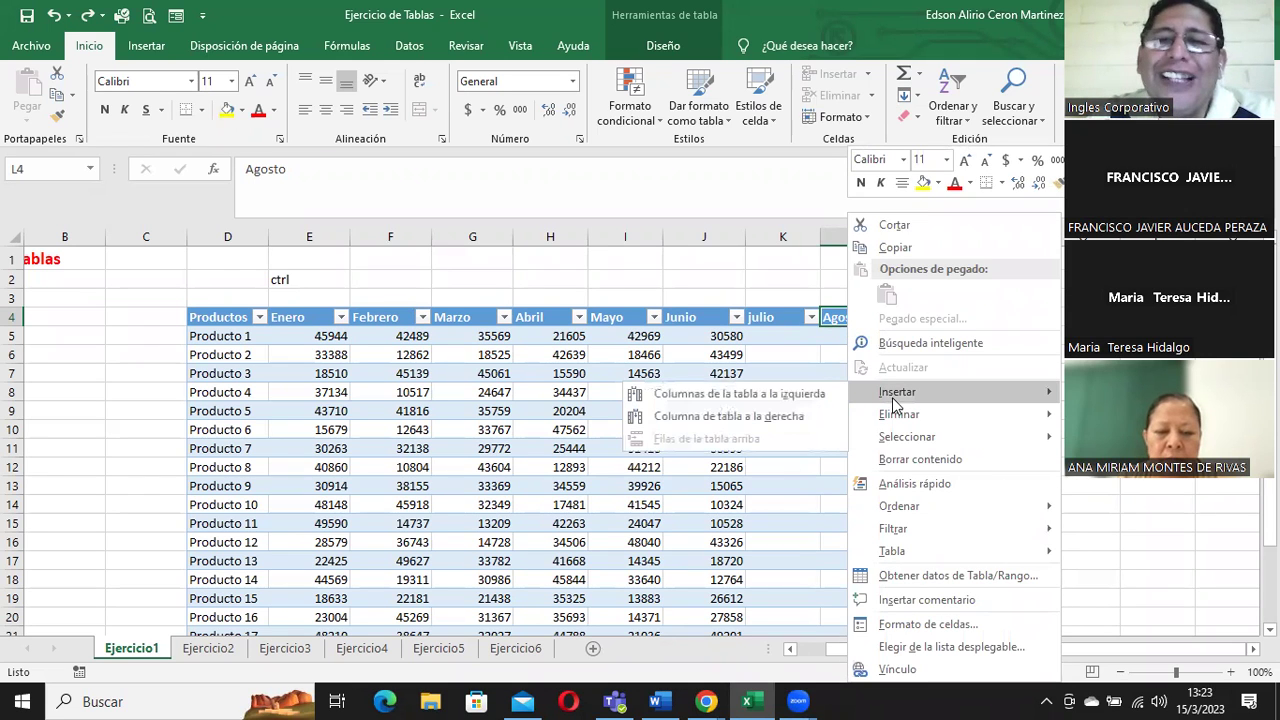
click(812, 395)
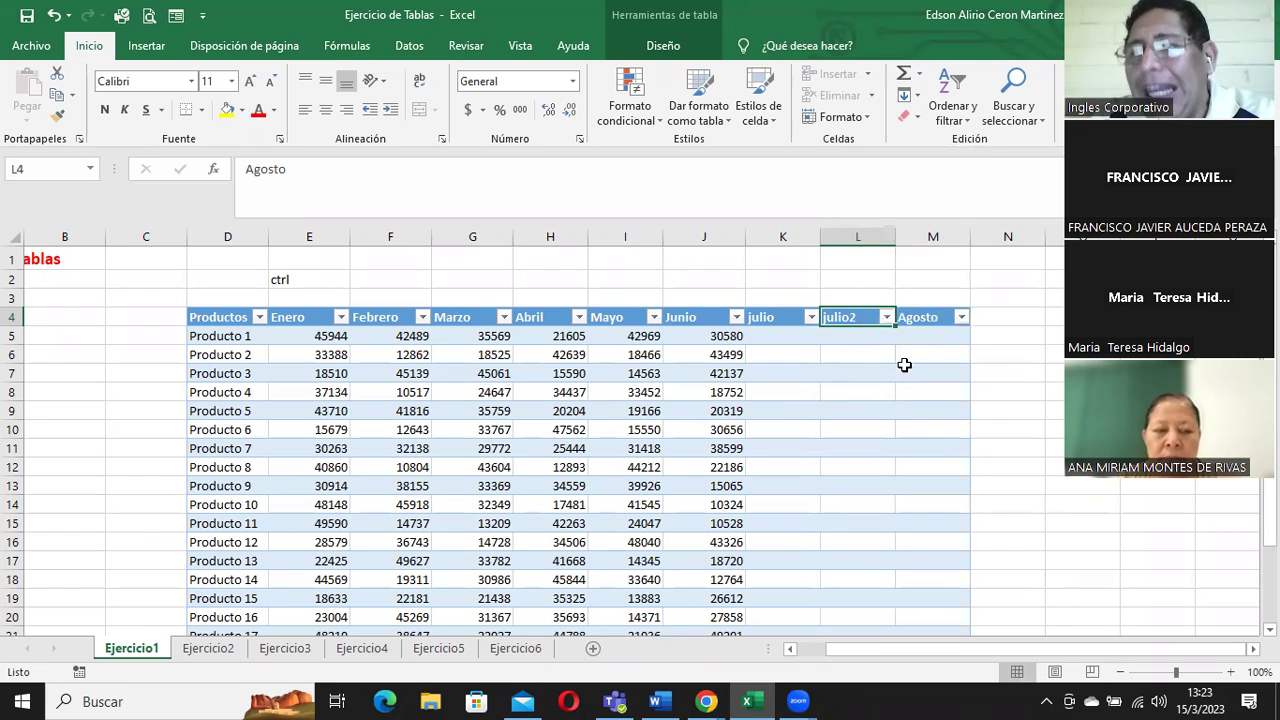
drag(854, 316, 848, 317)
Step: Delete the julio2 table column so Agosto follows julio again, then select cell K5
right_click(848, 317)
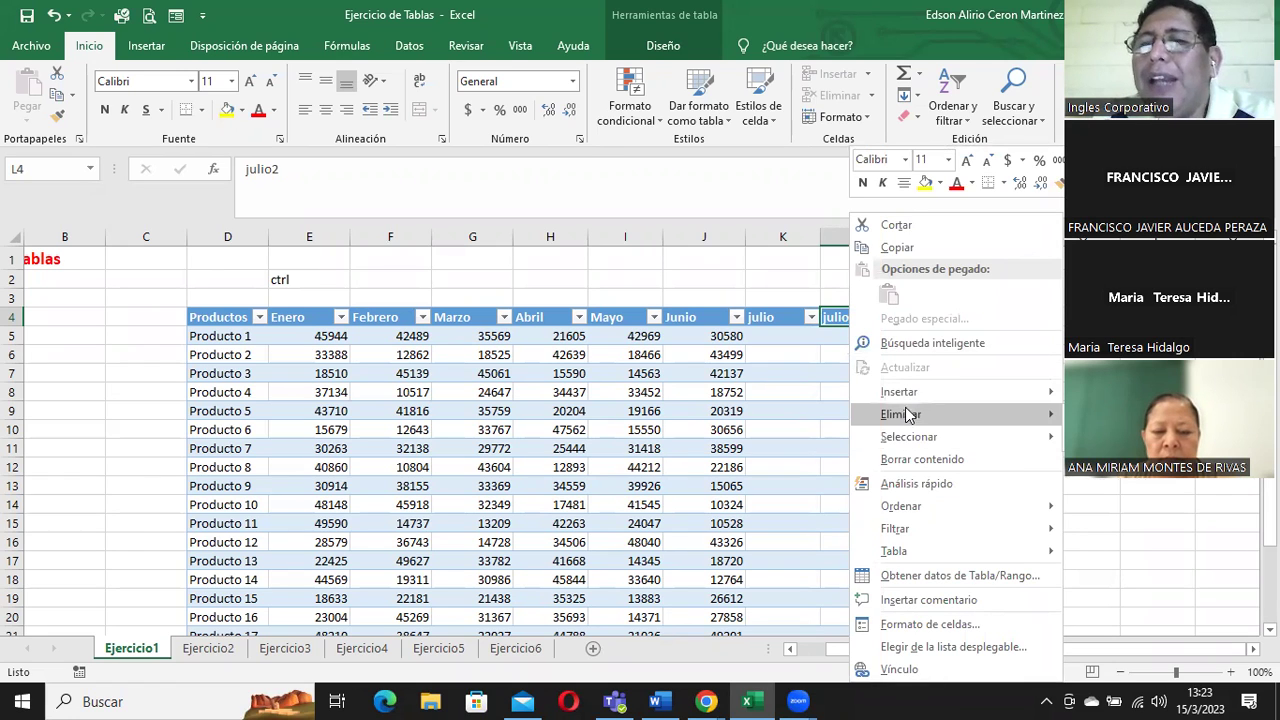
key(Escape)
text(Agosto)
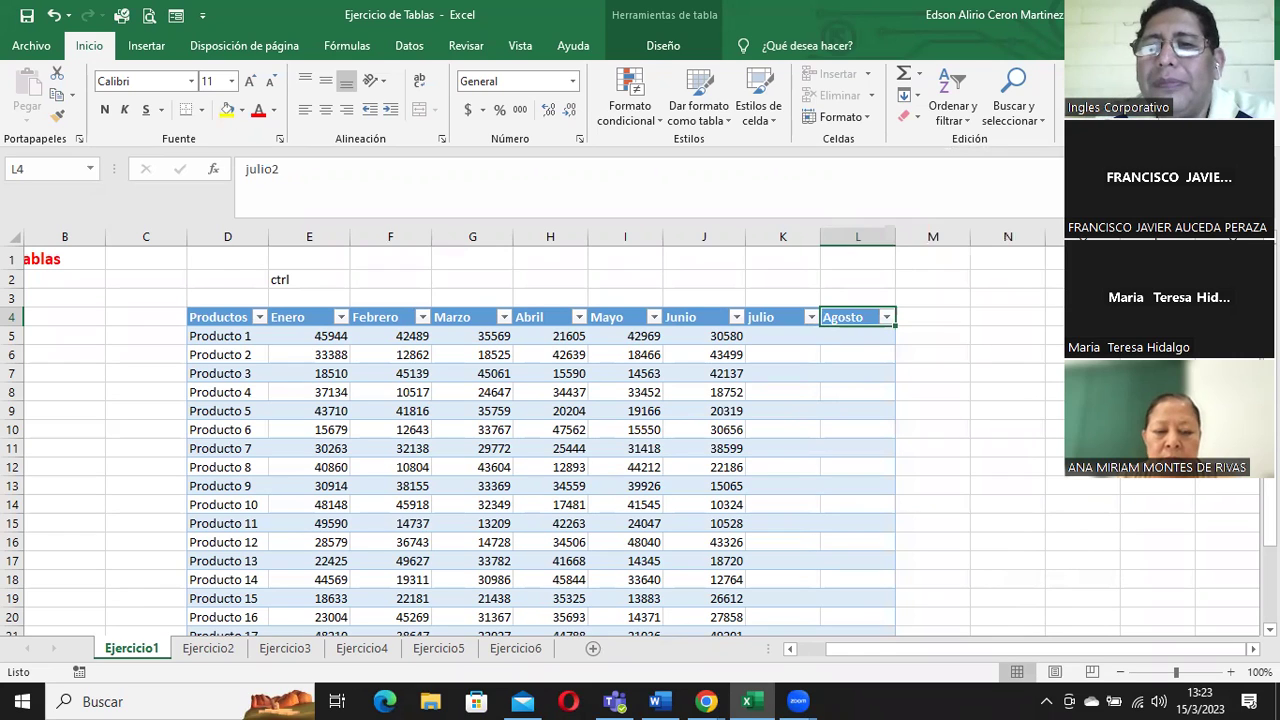
click(782, 340)
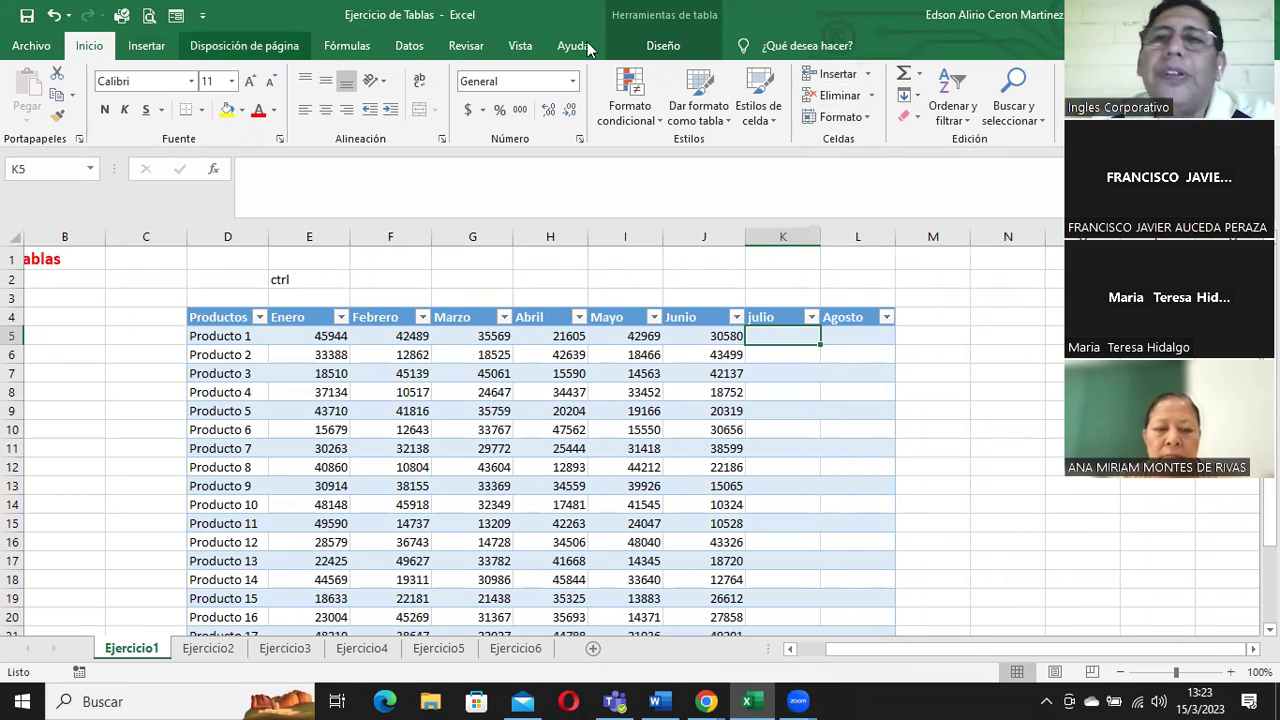
Step: Twice insert a blank table row above Producto 1 from the Insertar list, undoing each
click(867, 76)
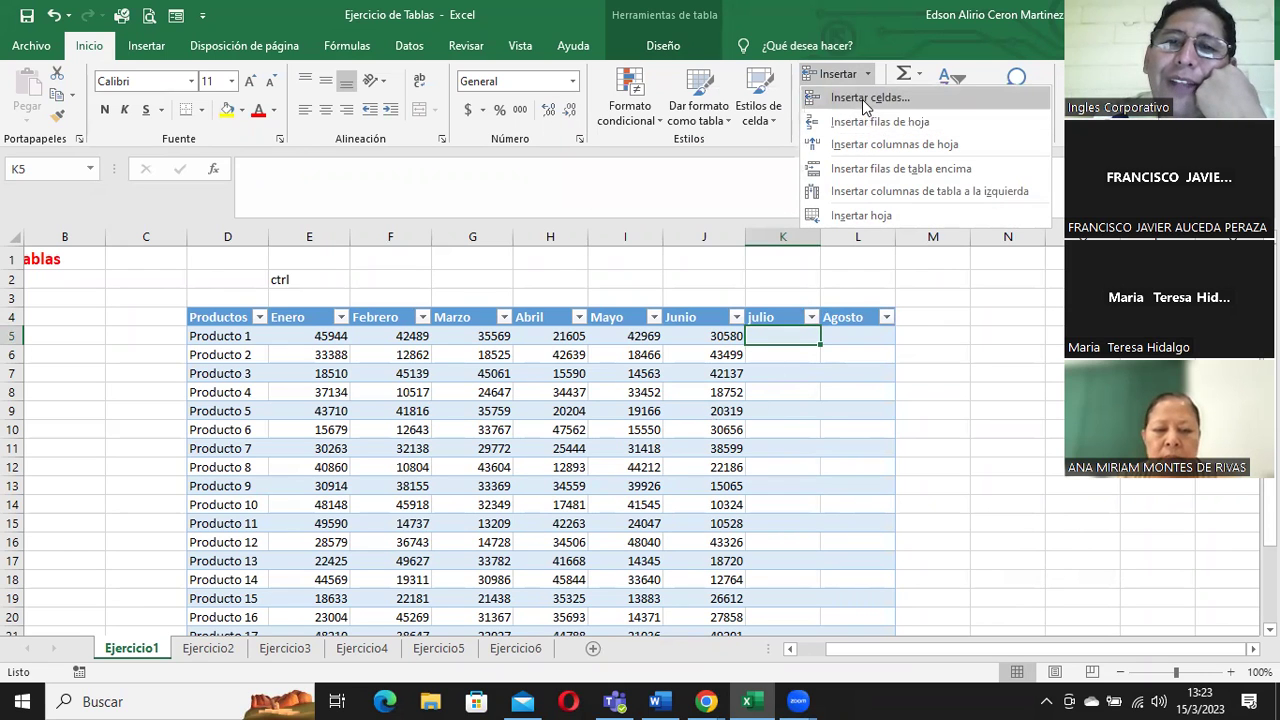
click(862, 100)
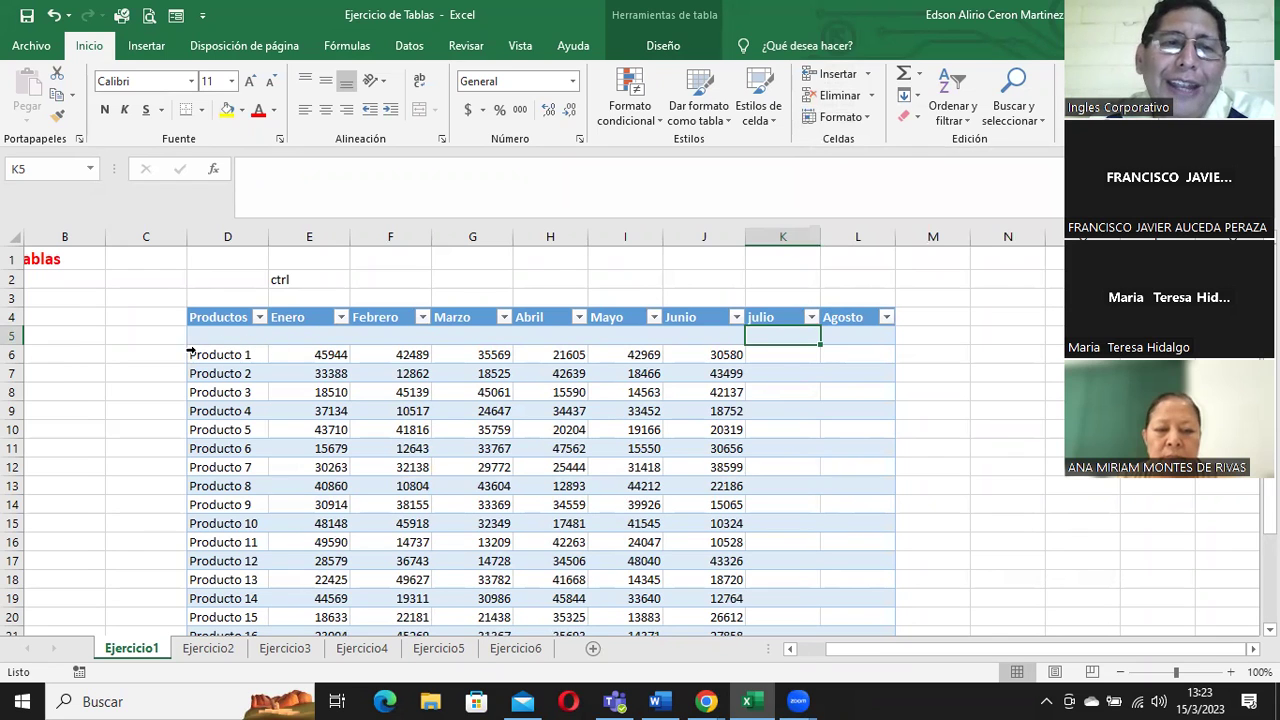
click(53, 15)
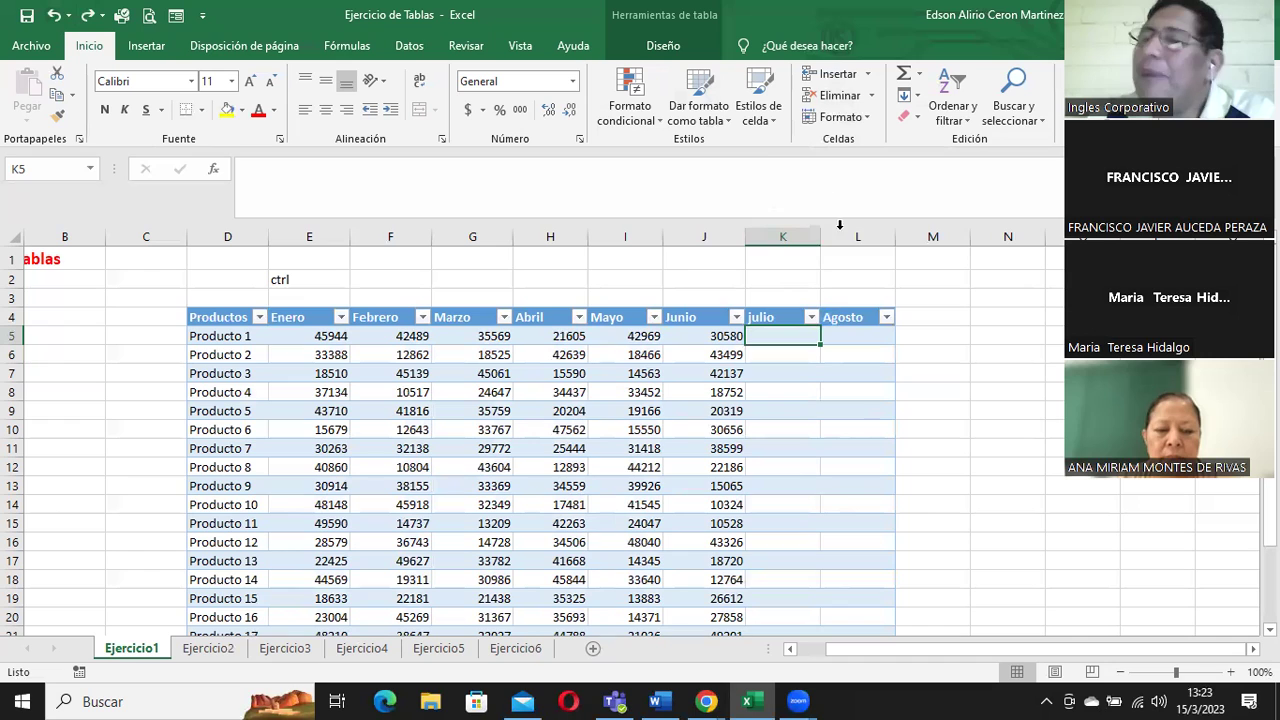
click(870, 75)
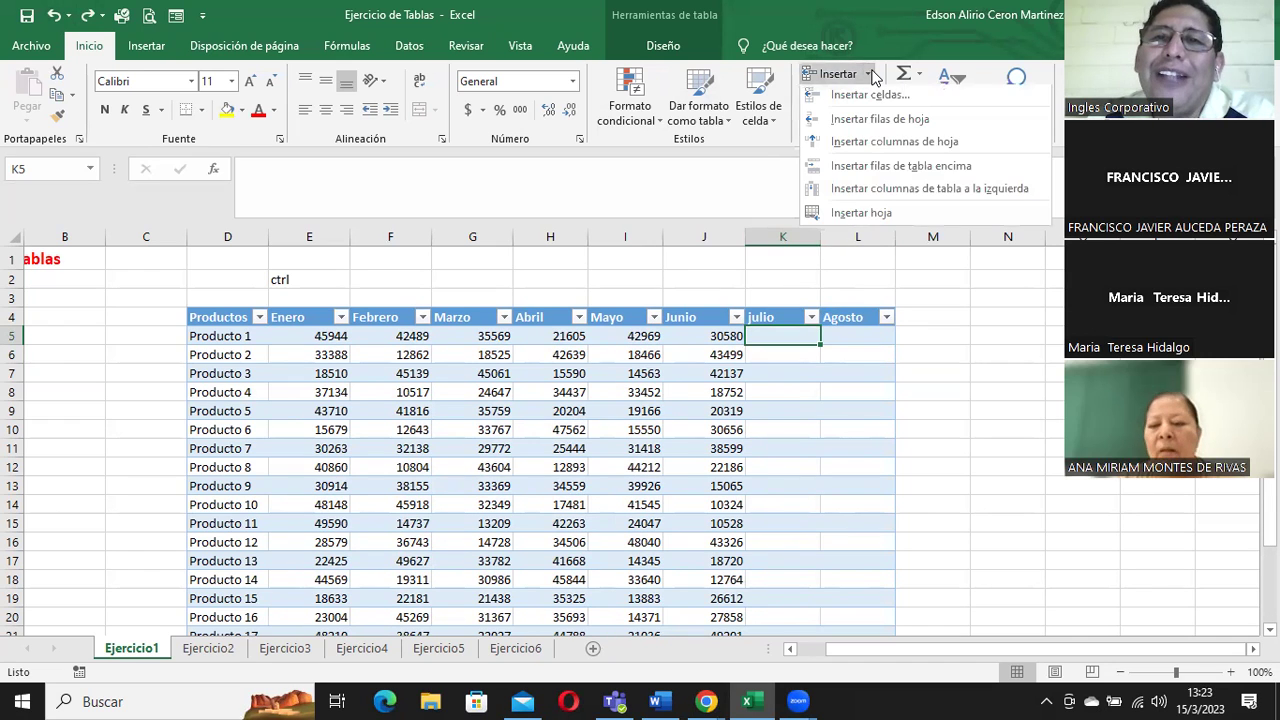
click(885, 97)
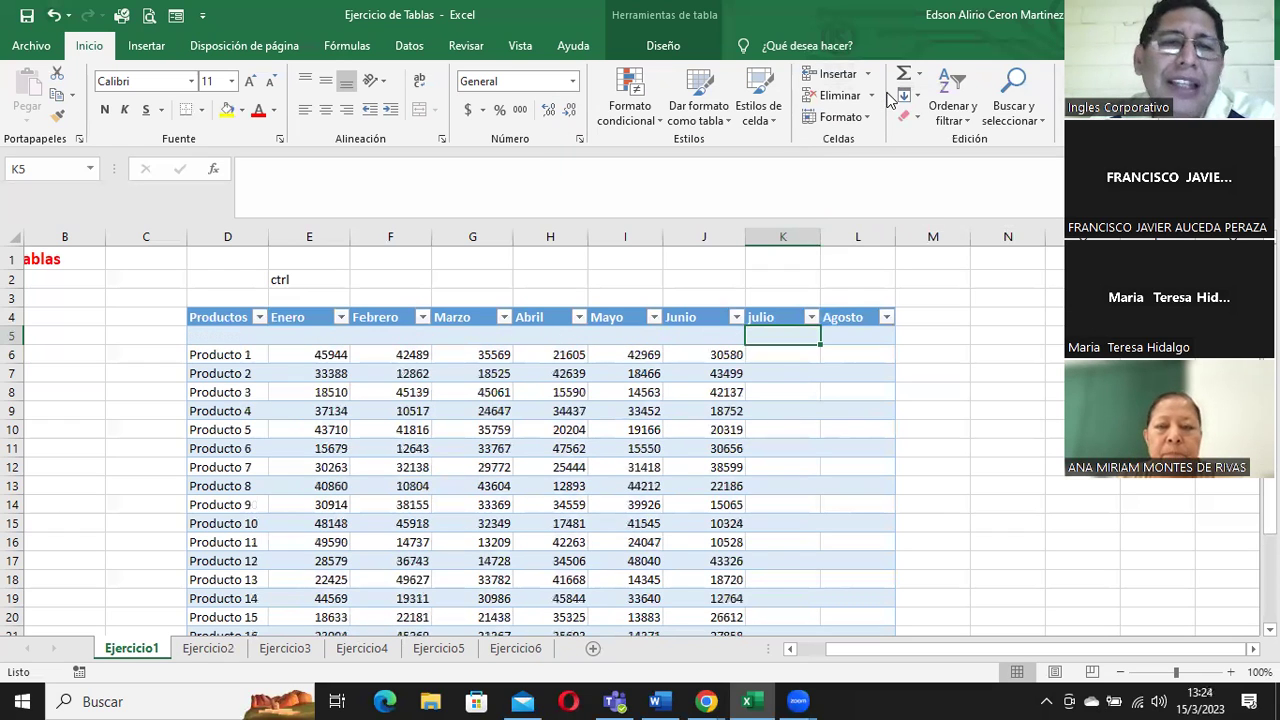
click(54, 15)
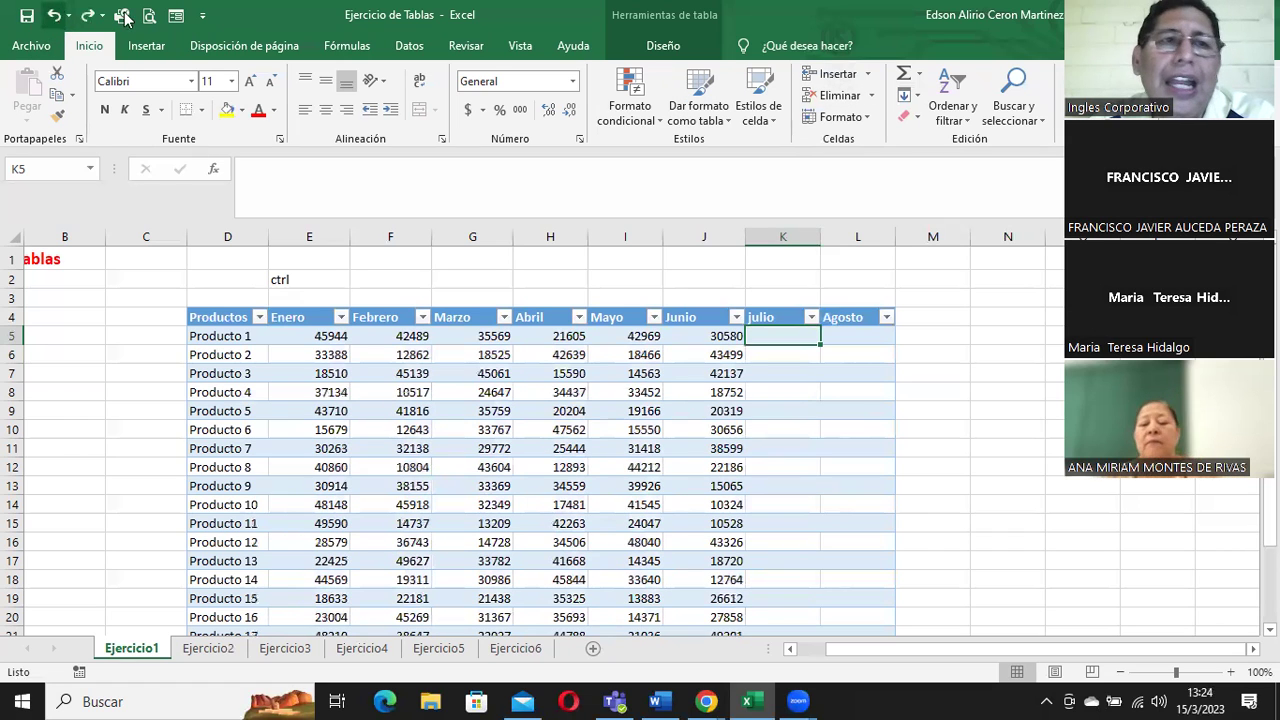
Step: Add more trial blank rows above Producto 1 with Ctrl++ and Insertar, then undo them all
click(867, 78)
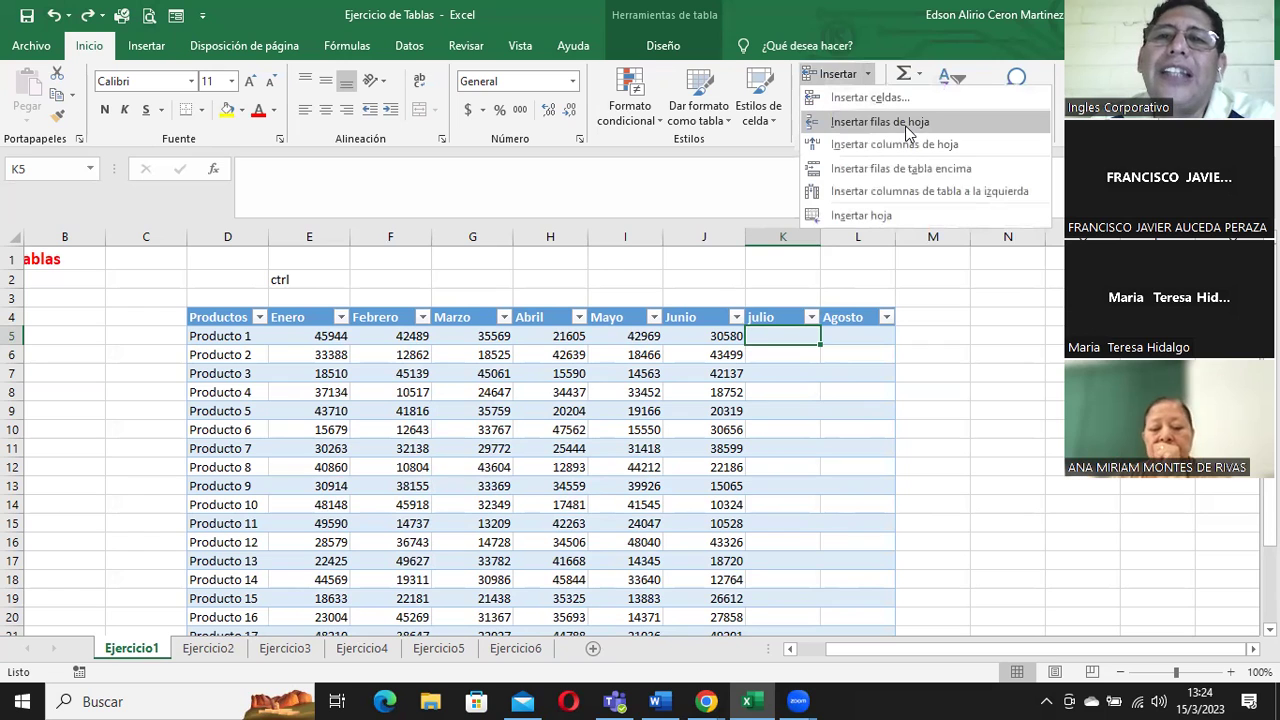
key(ctrl+plus)
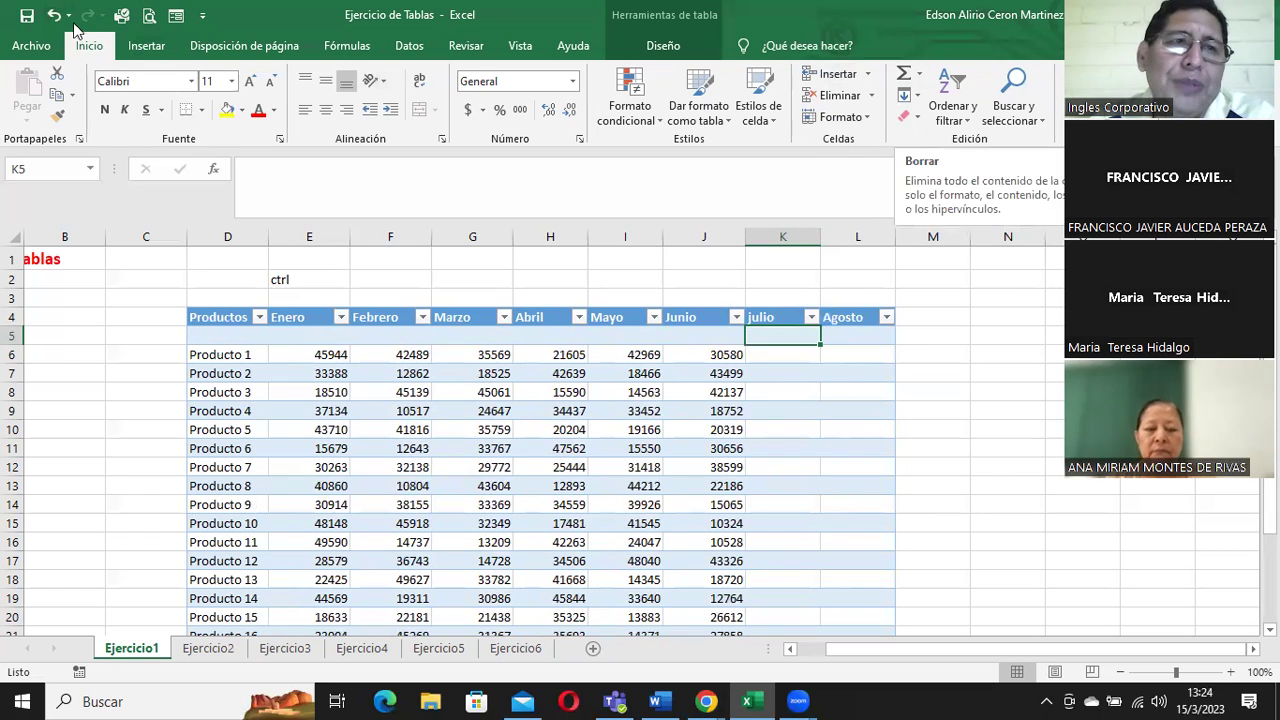
key(ctrl+z)
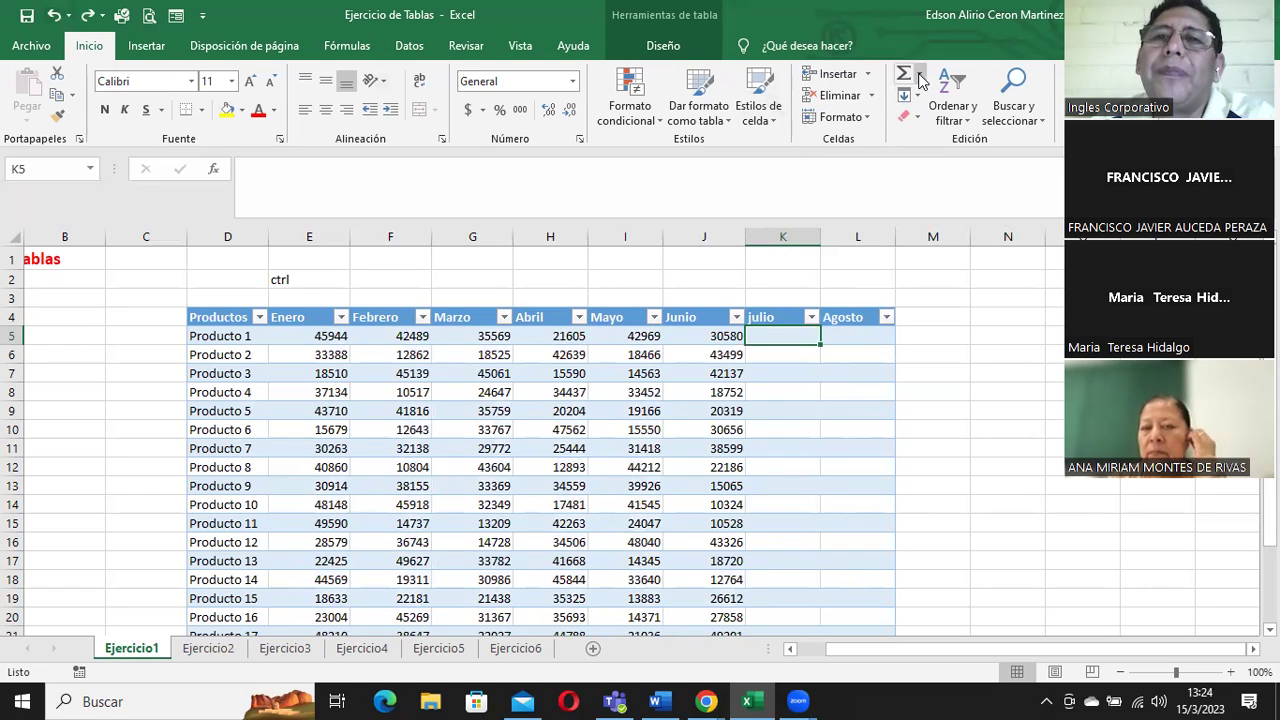
click(838, 74)
click(868, 74)
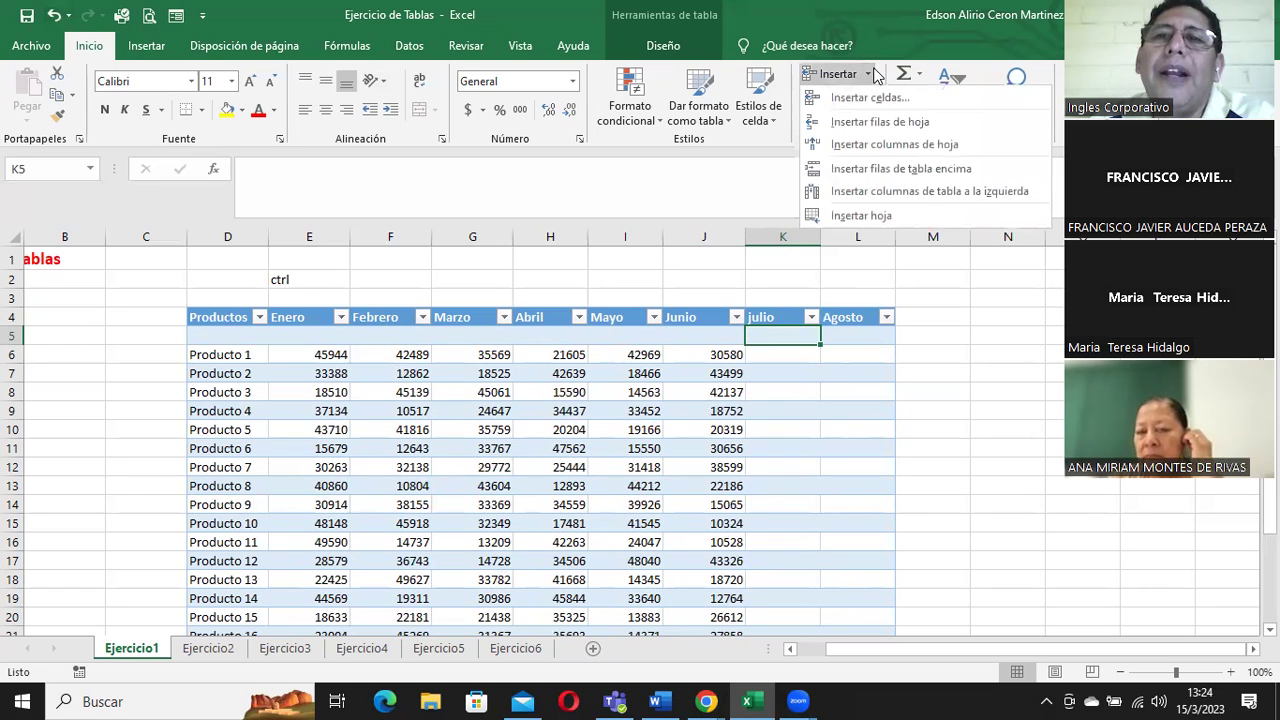
click(917, 170)
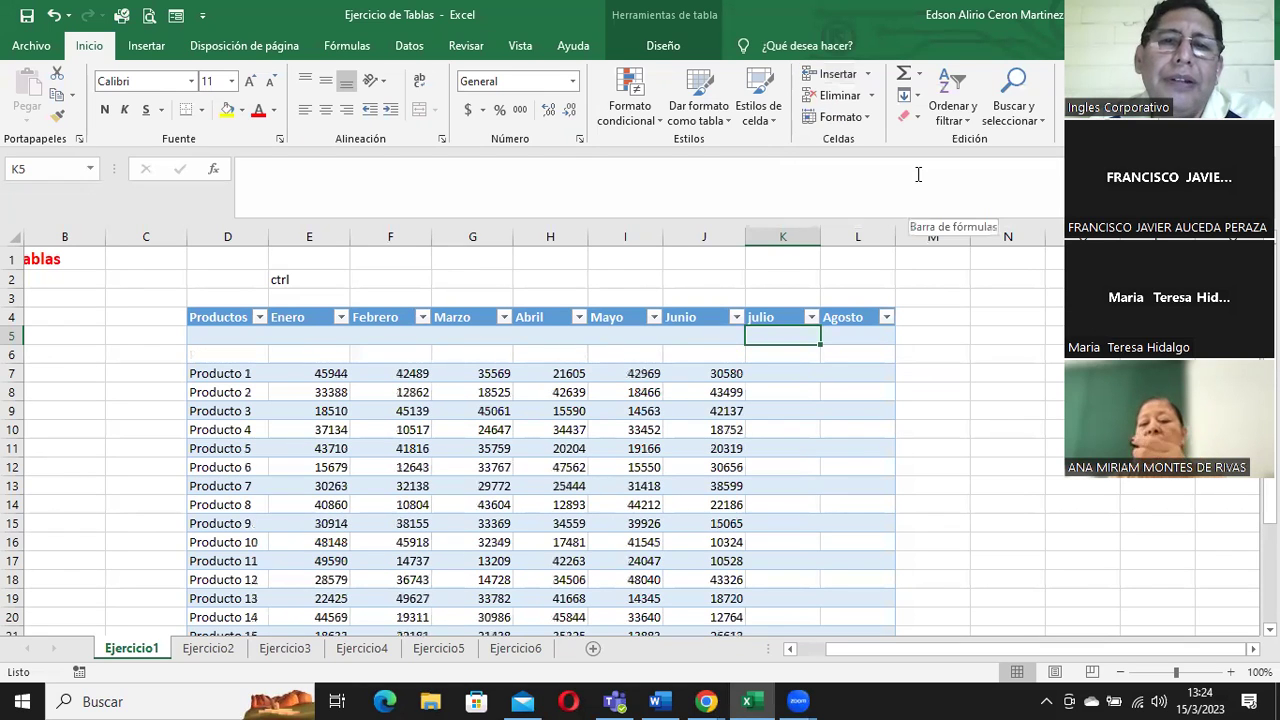
key(ctrl+z)
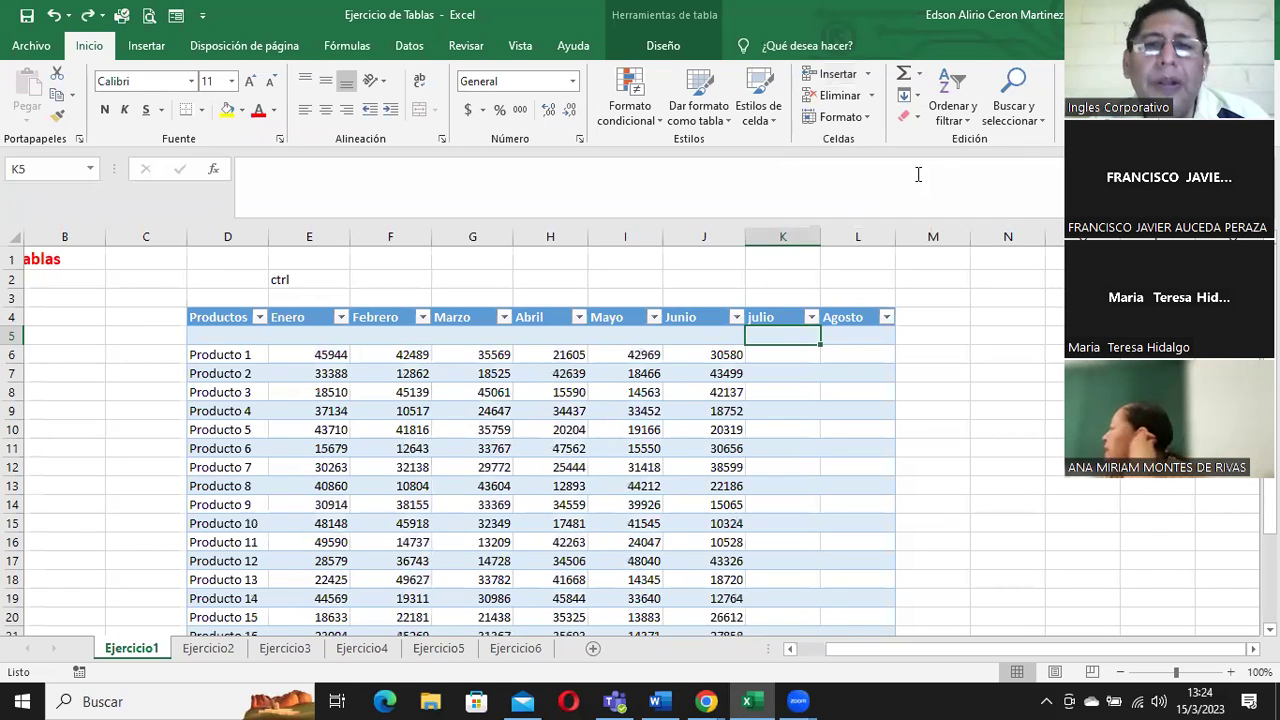
key(ctrl+z)
Step: Insert a table row above Producto 3 from cell K7, then undo it
click(779, 372)
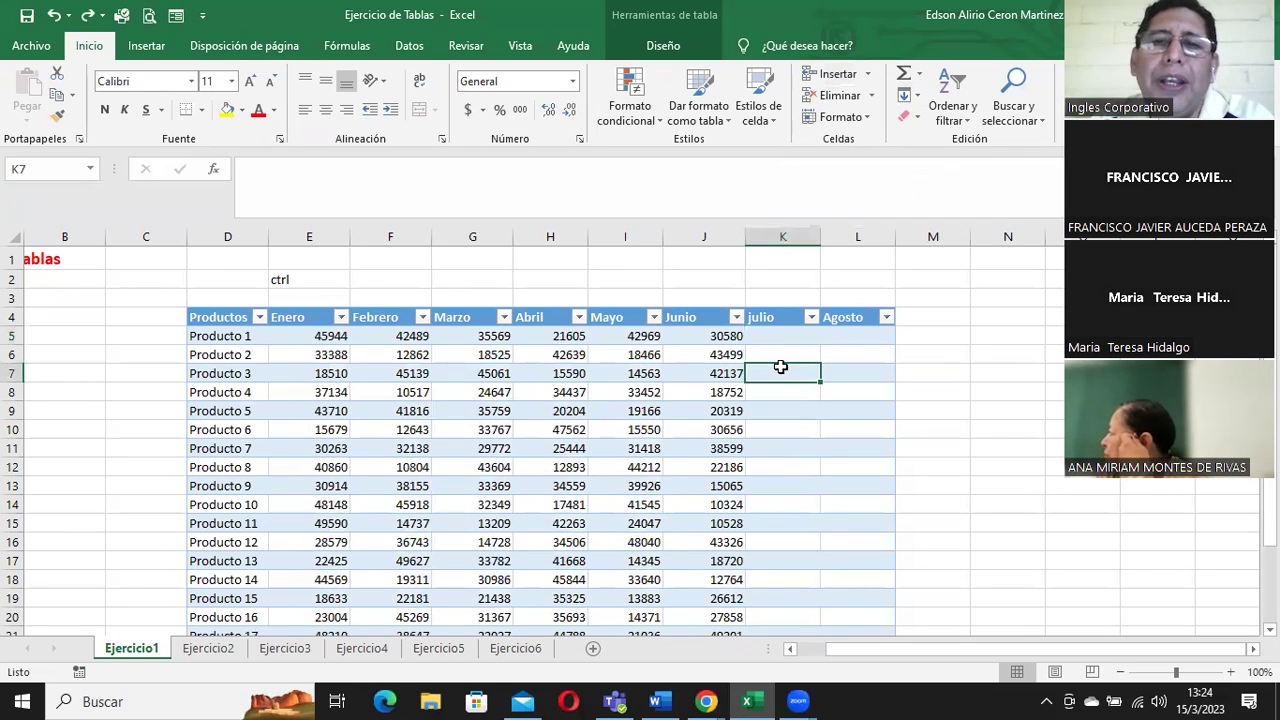
click(866, 76)
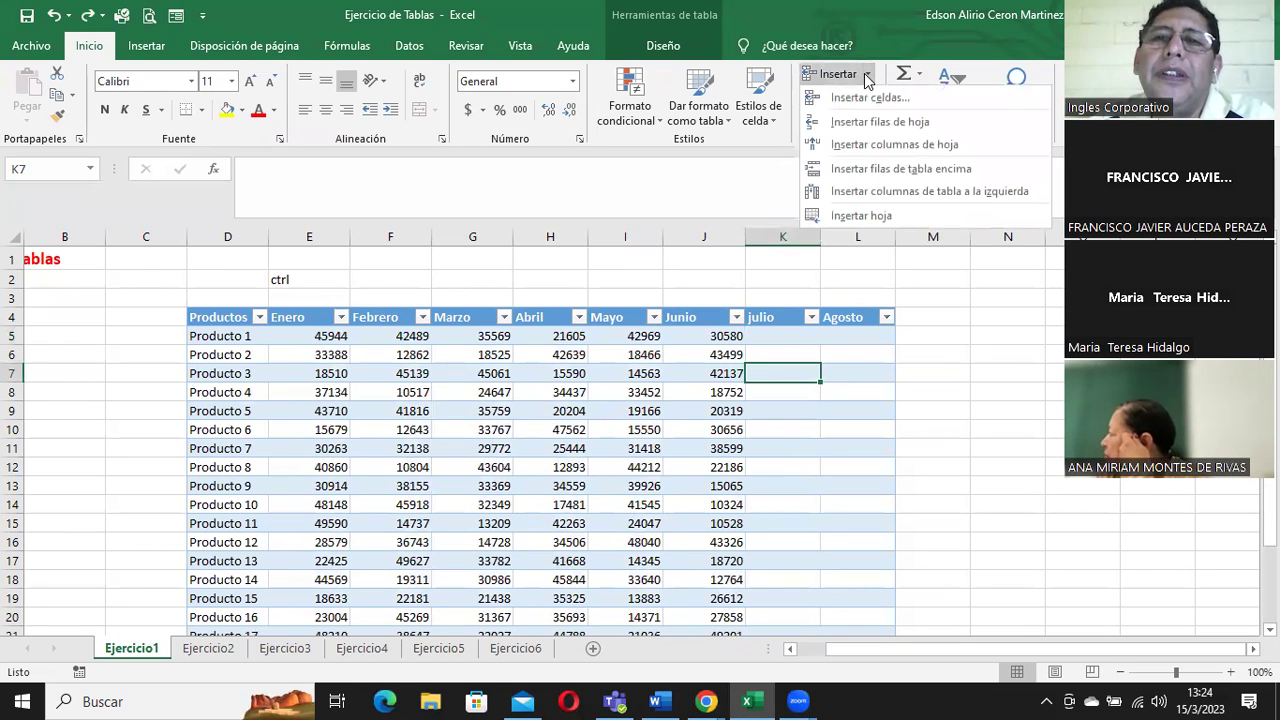
click(924, 172)
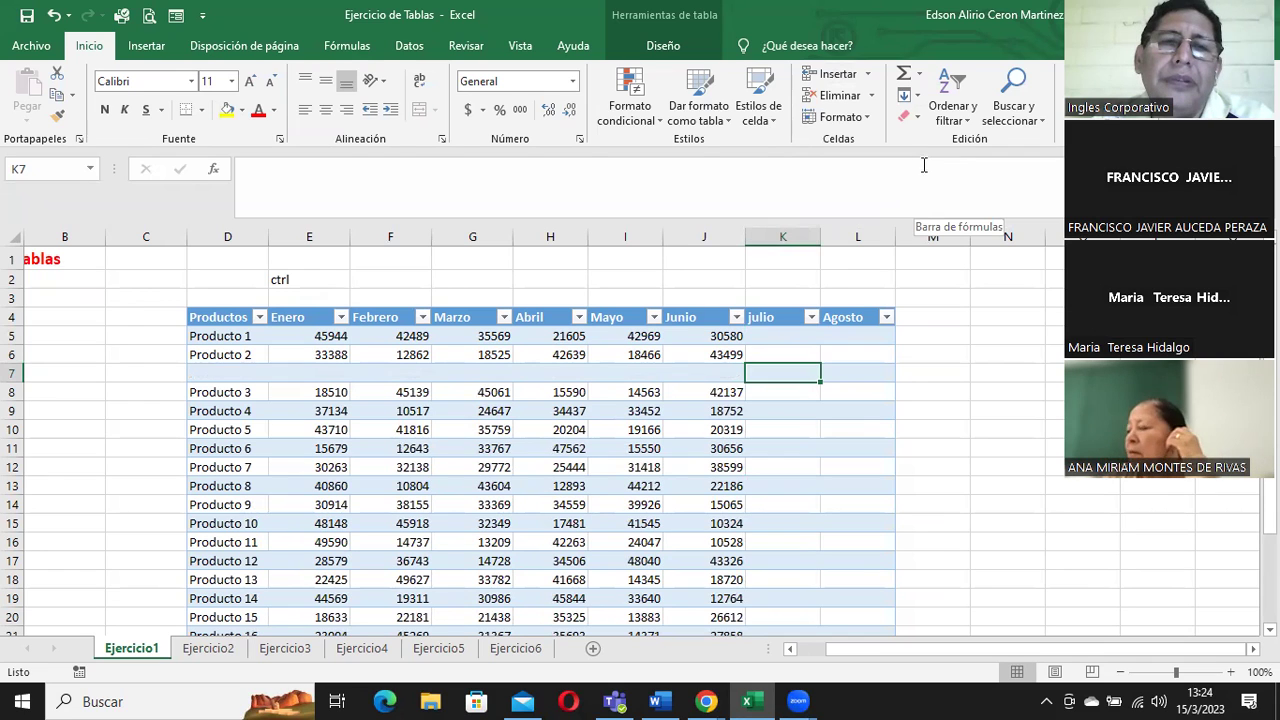
click(54, 18)
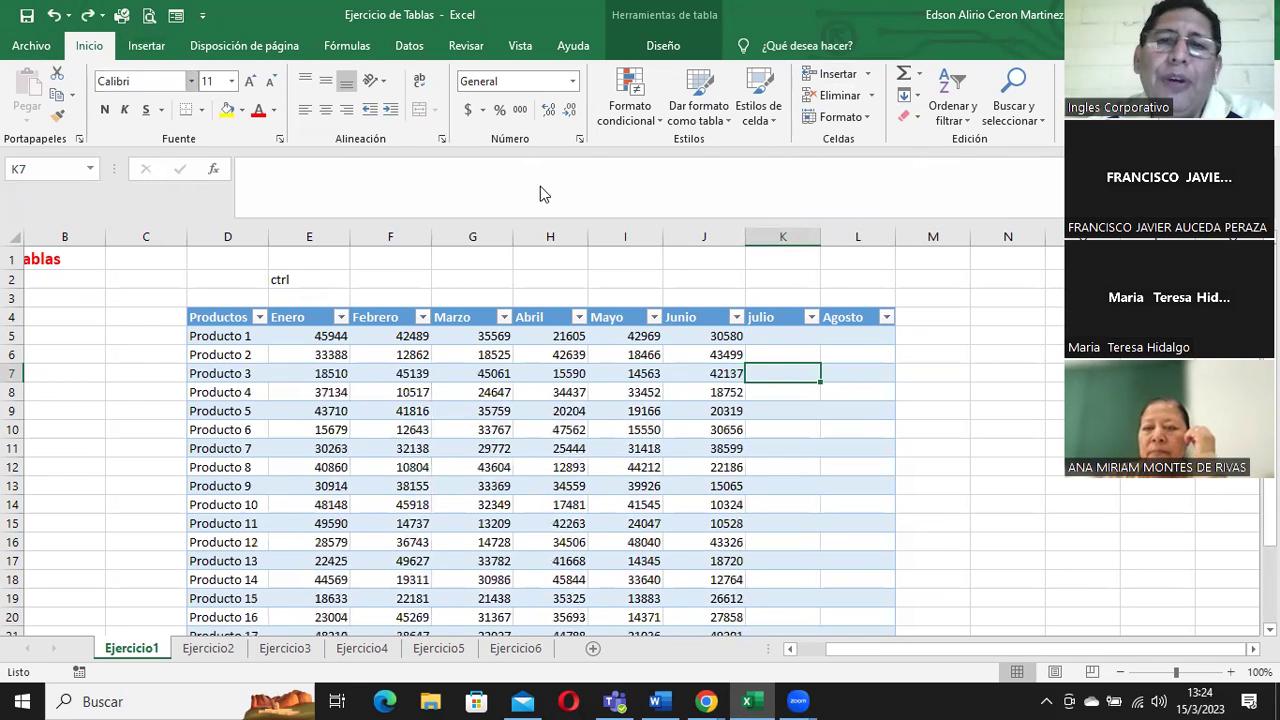
click(14, 373)
right_click(14, 373)
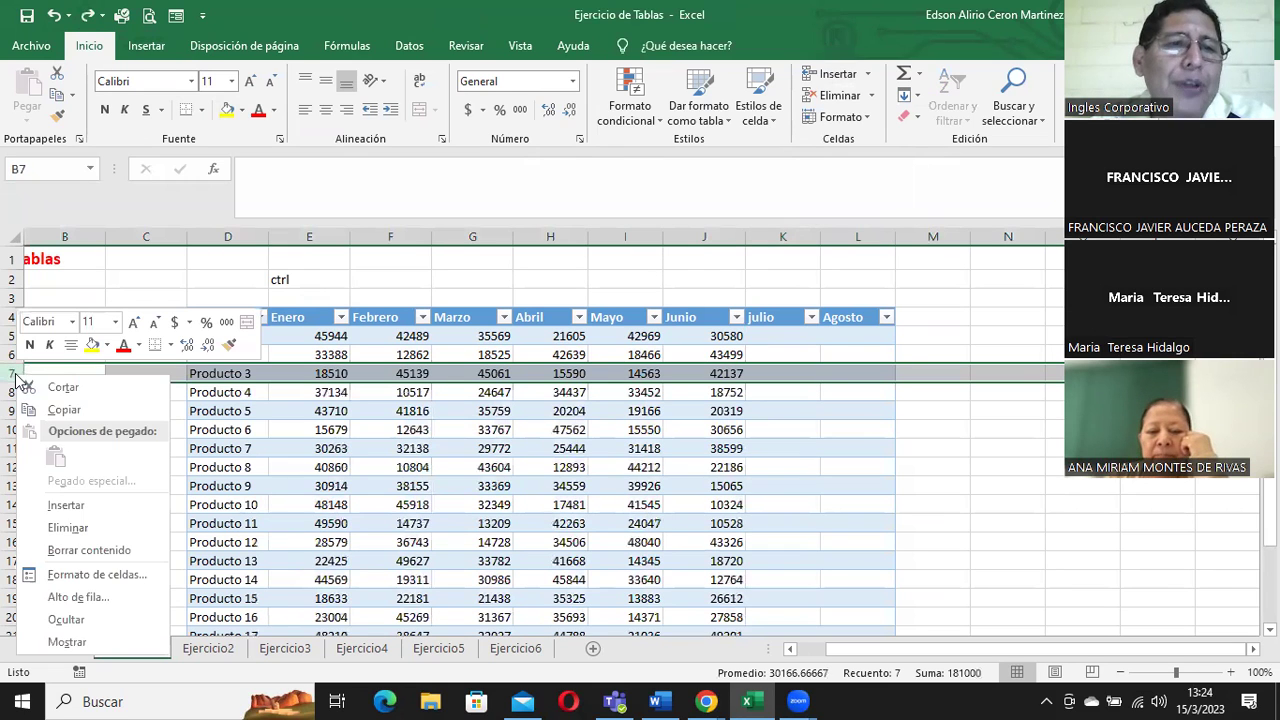
click(66, 505)
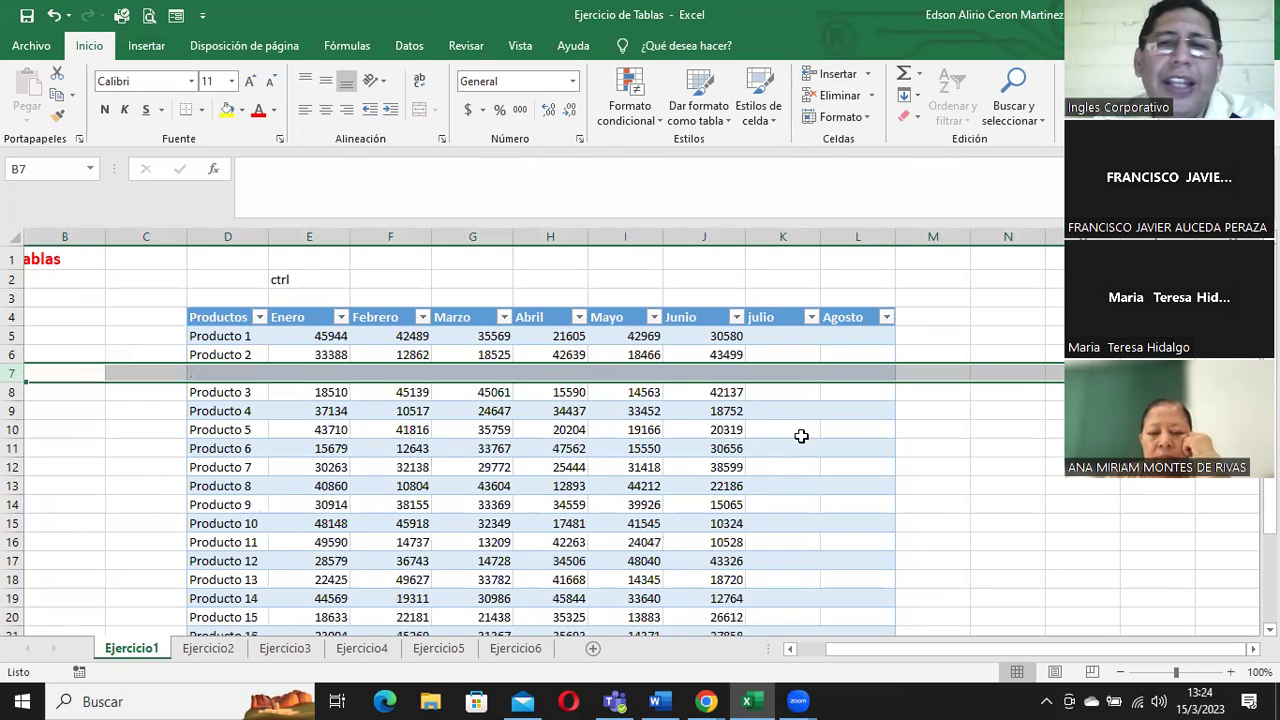
click(362, 374)
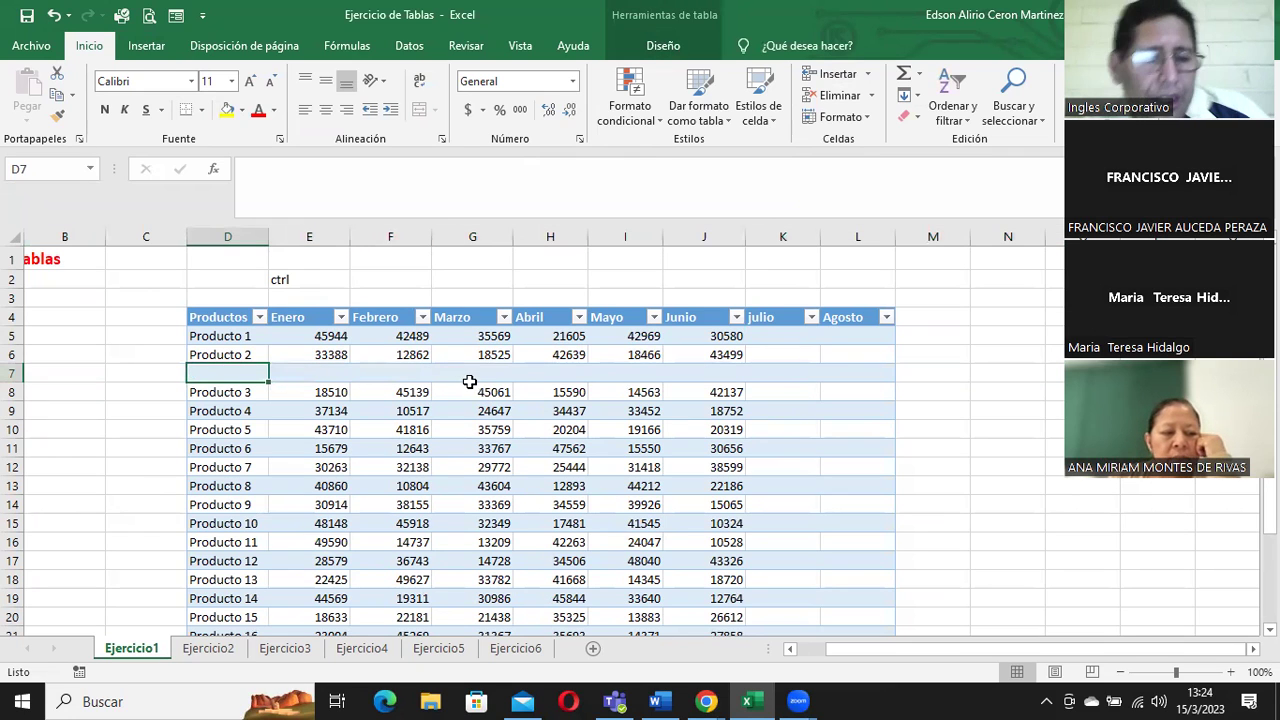
key(ctrl+z)
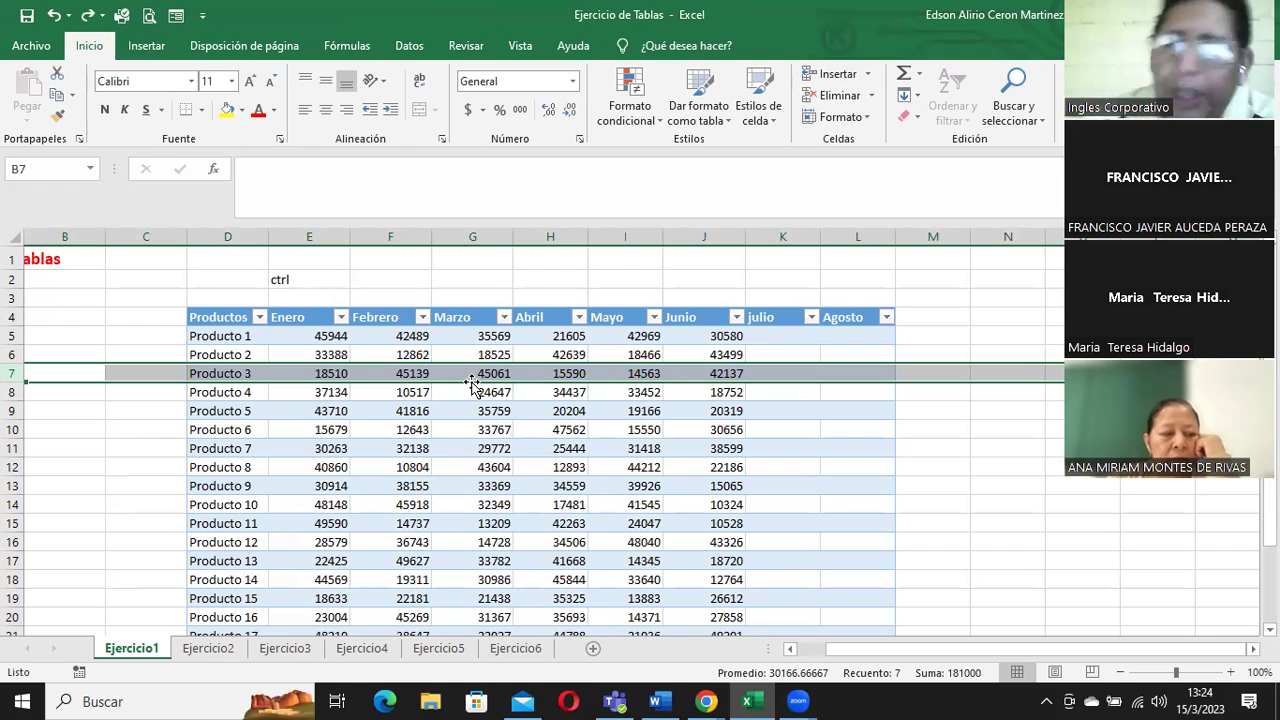
click(104, 372)
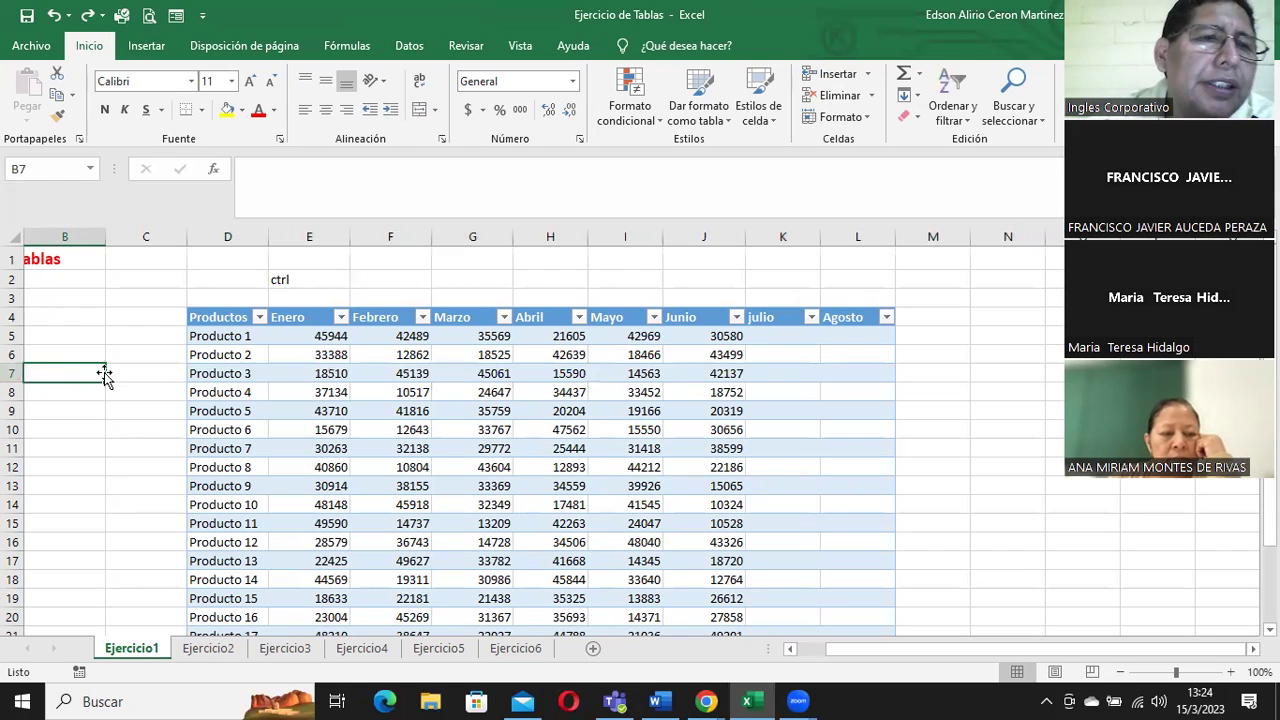
click(205, 372)
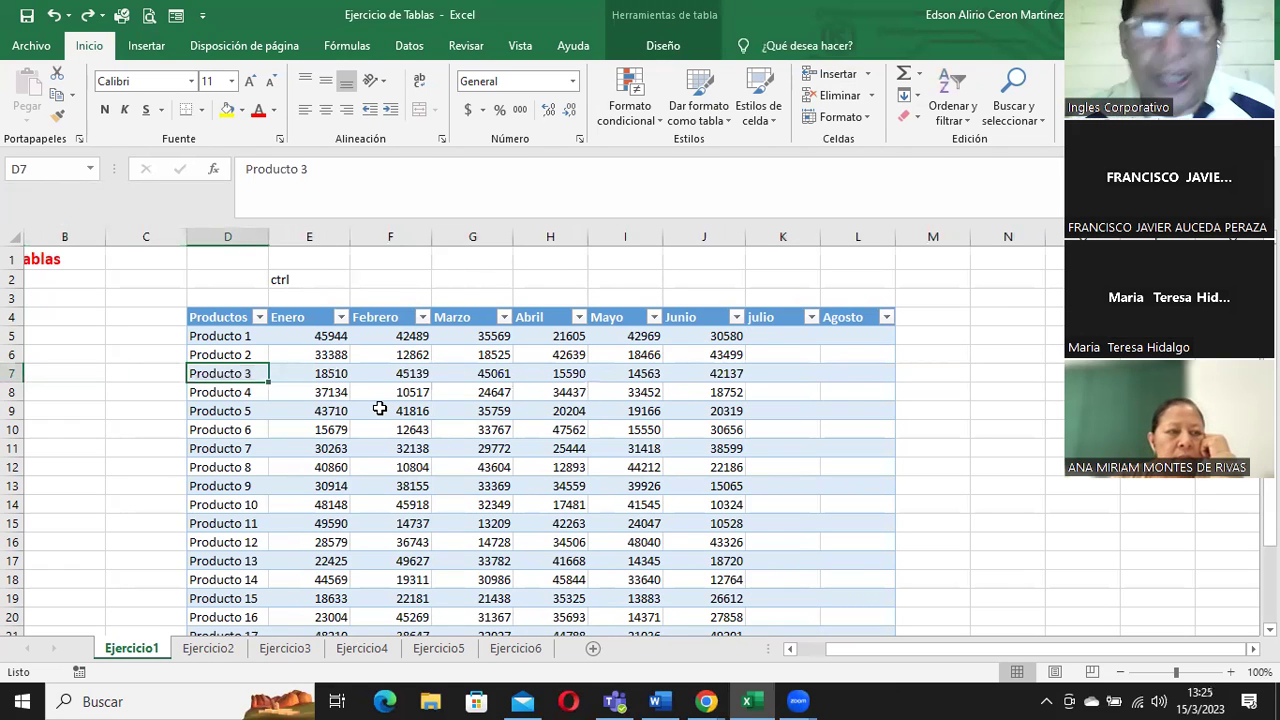
key(ctrl+plus)
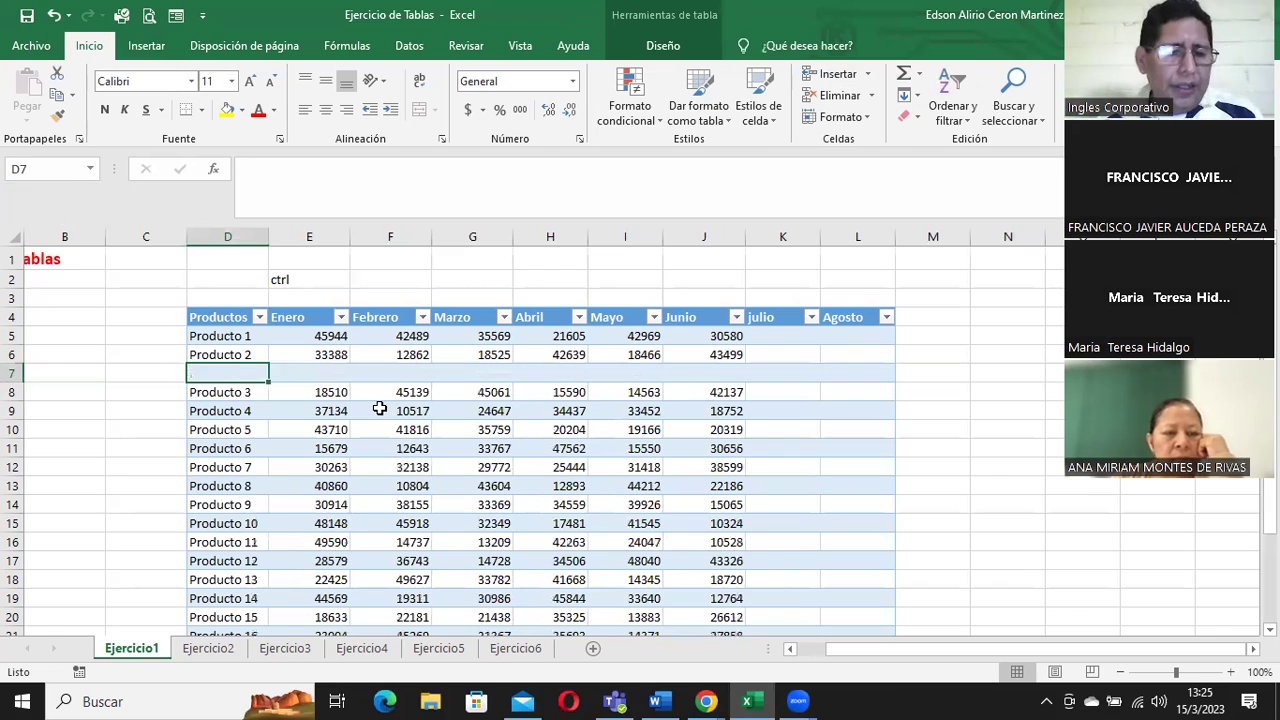
key(ctrl+z)
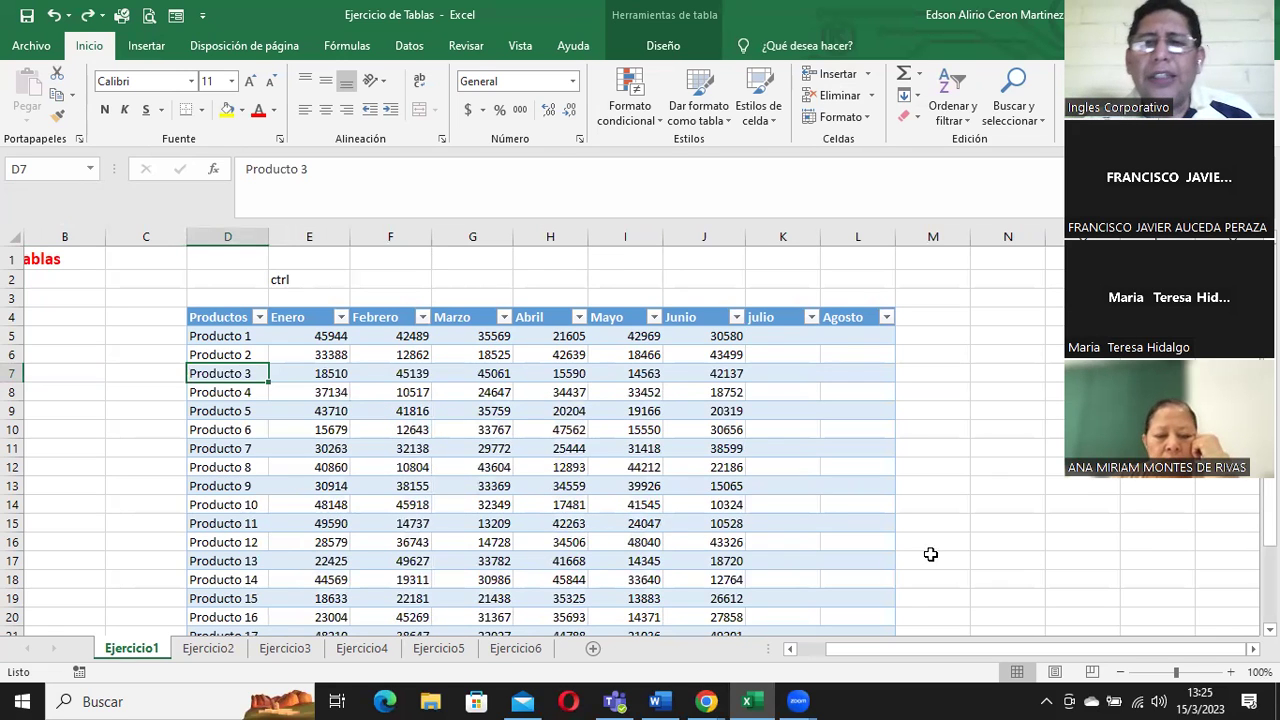
Step: From cell D31, insert an entire column with Ctrl++, shifting the table and Total row right
scroll(929, 554, down, 1)
scroll(929, 540, down, 7)
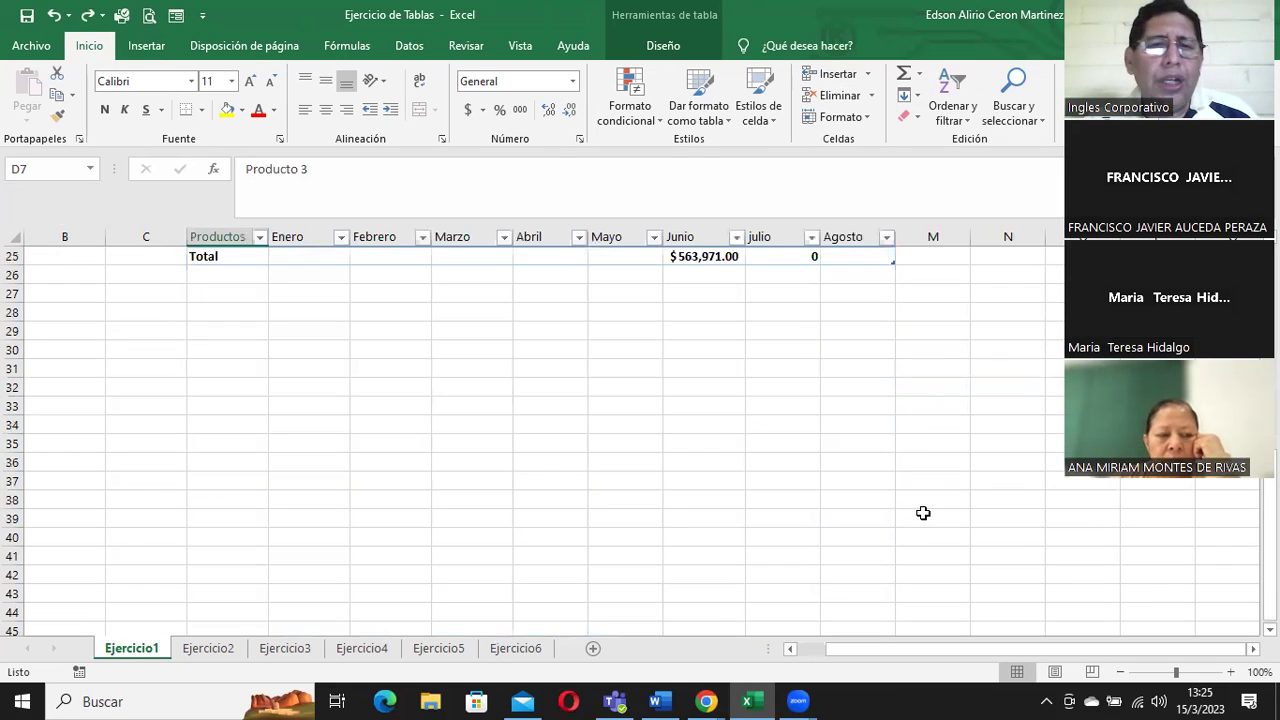
click(231, 376)
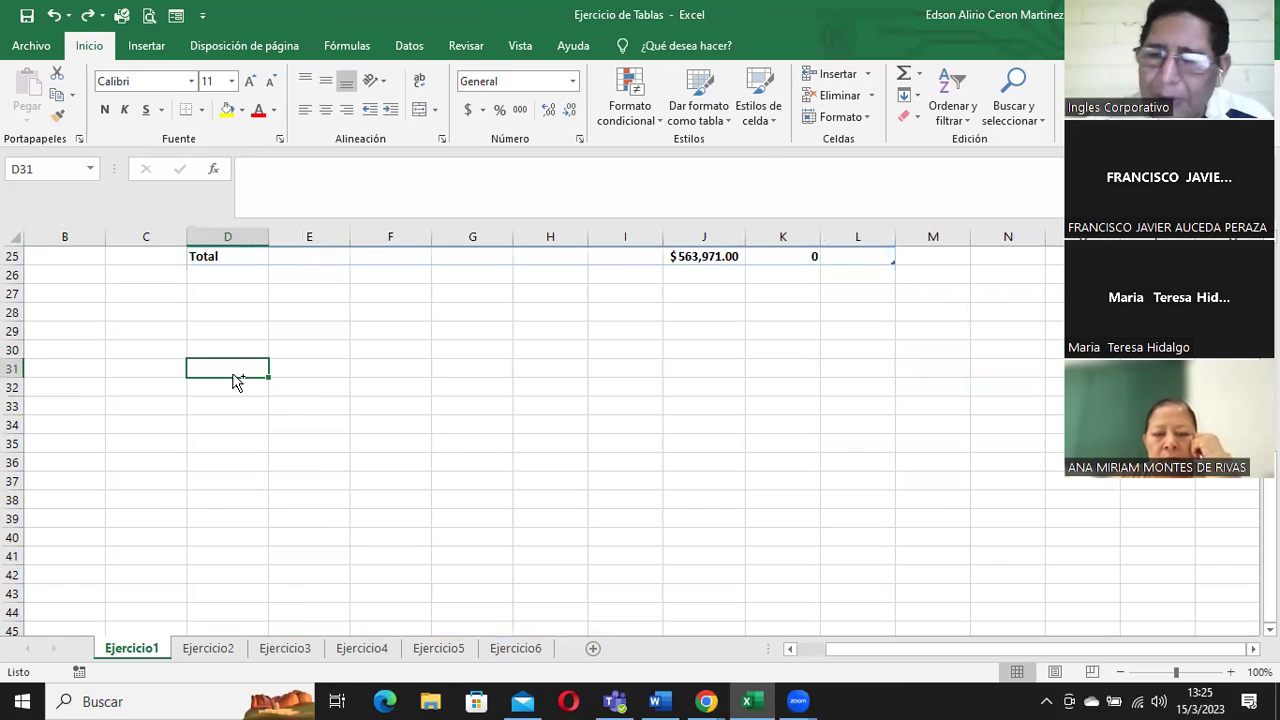
key(ctrl+plus)
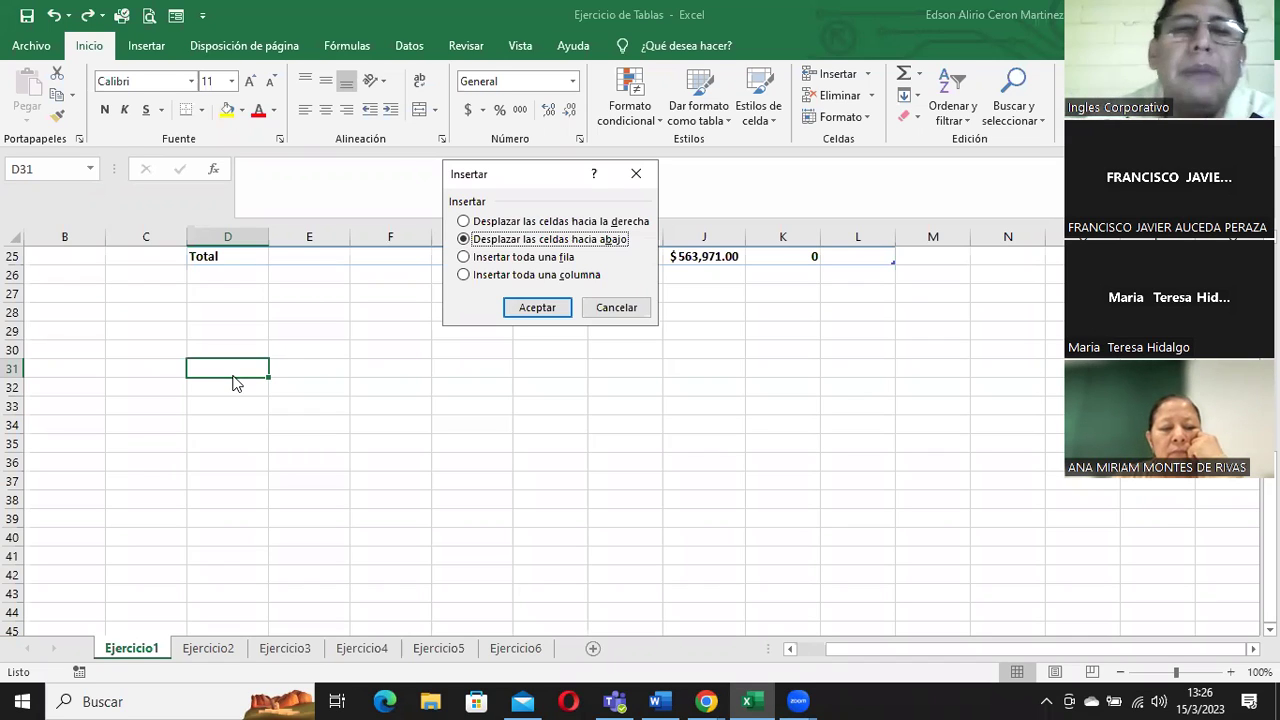
click(482, 275)
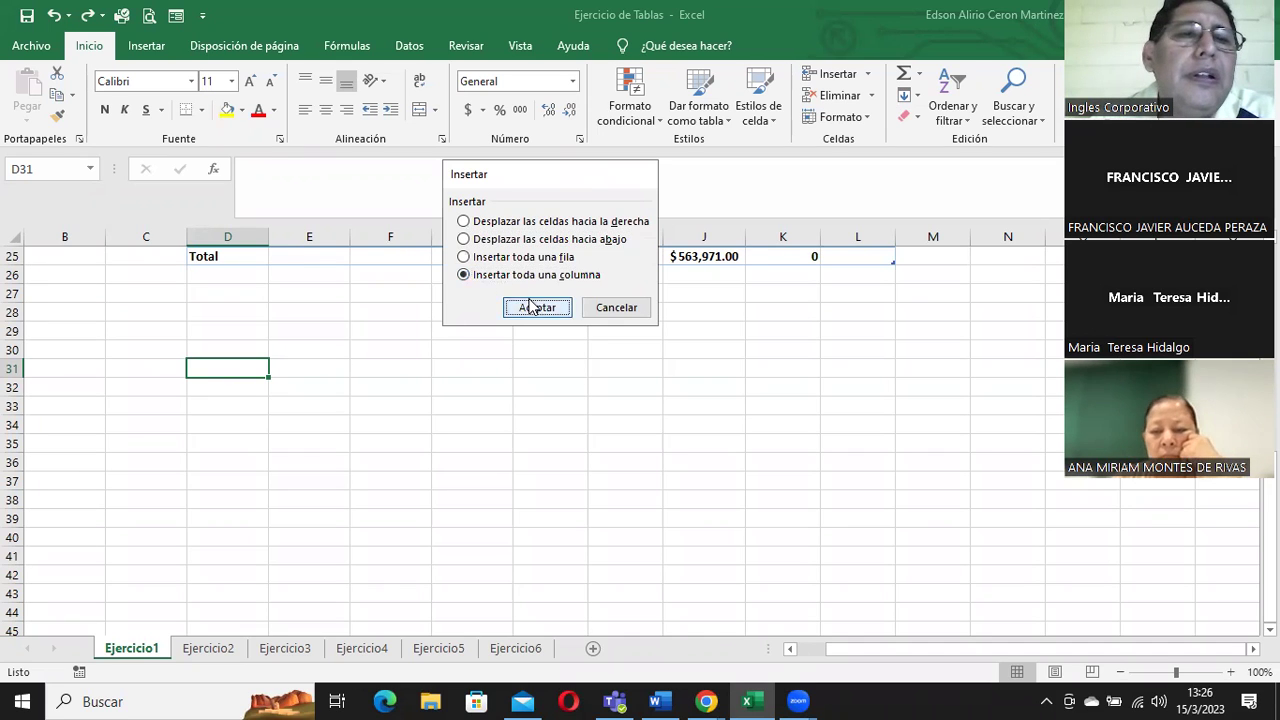
click(534, 307)
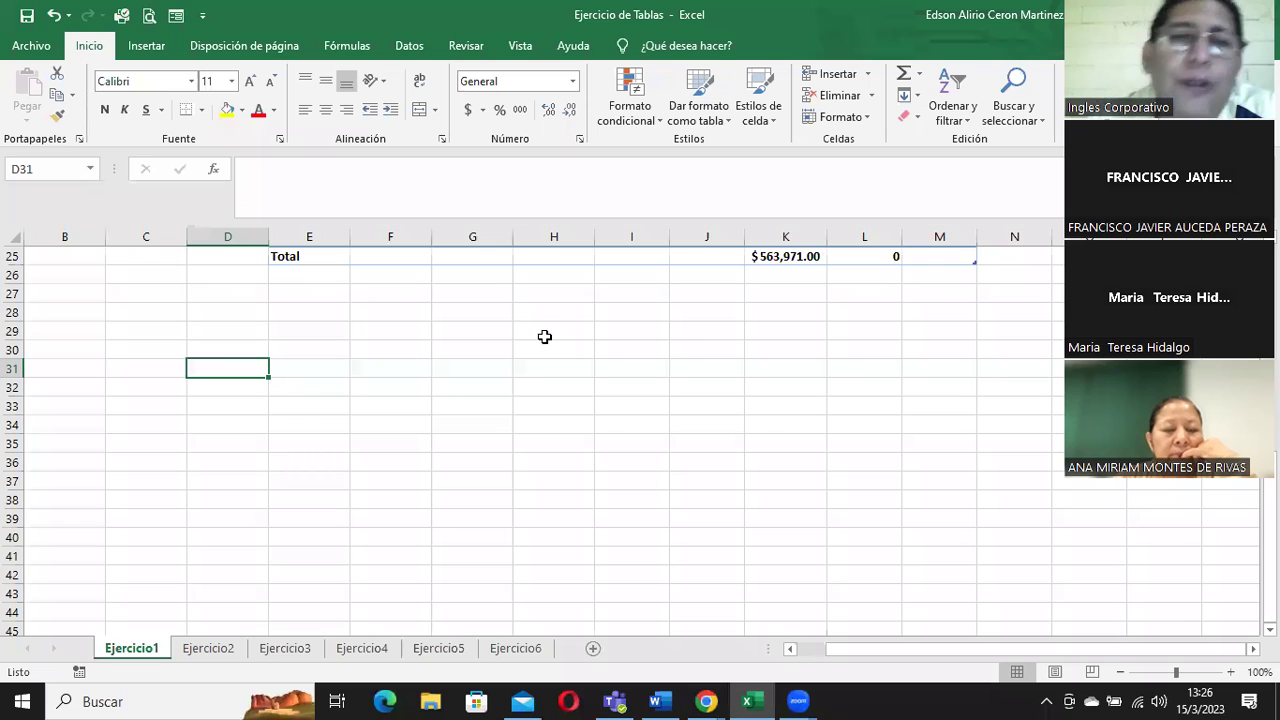
scroll(544, 337, up, 3)
Step: Insert a blank table row at F20 above Producto 16, pushing the Total row to 26
click(410, 333)
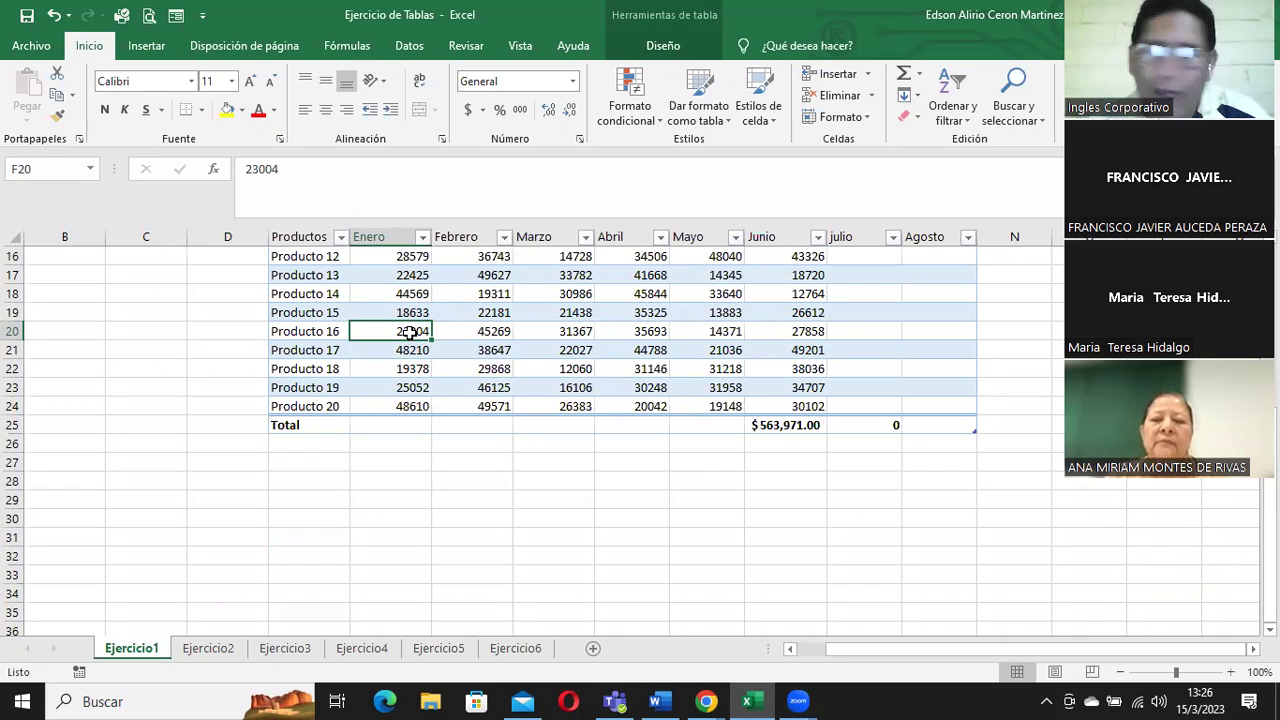
key(ctrl+plus)
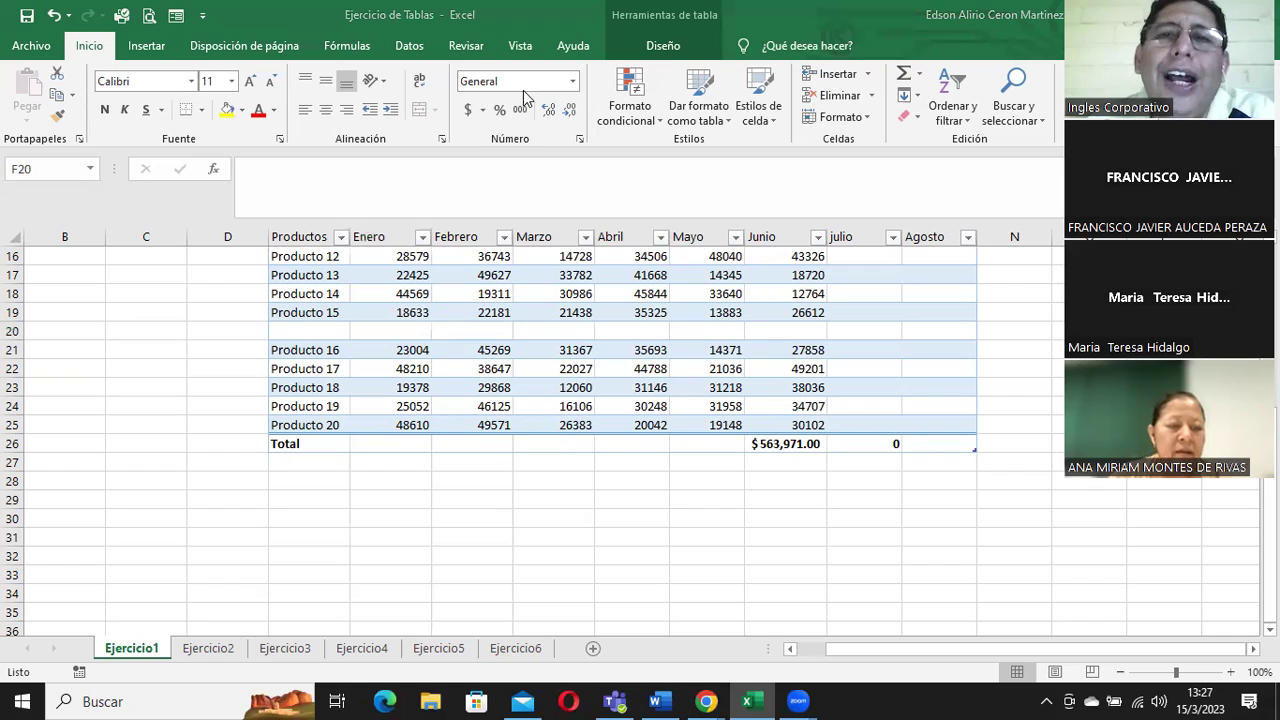
click(411, 326)
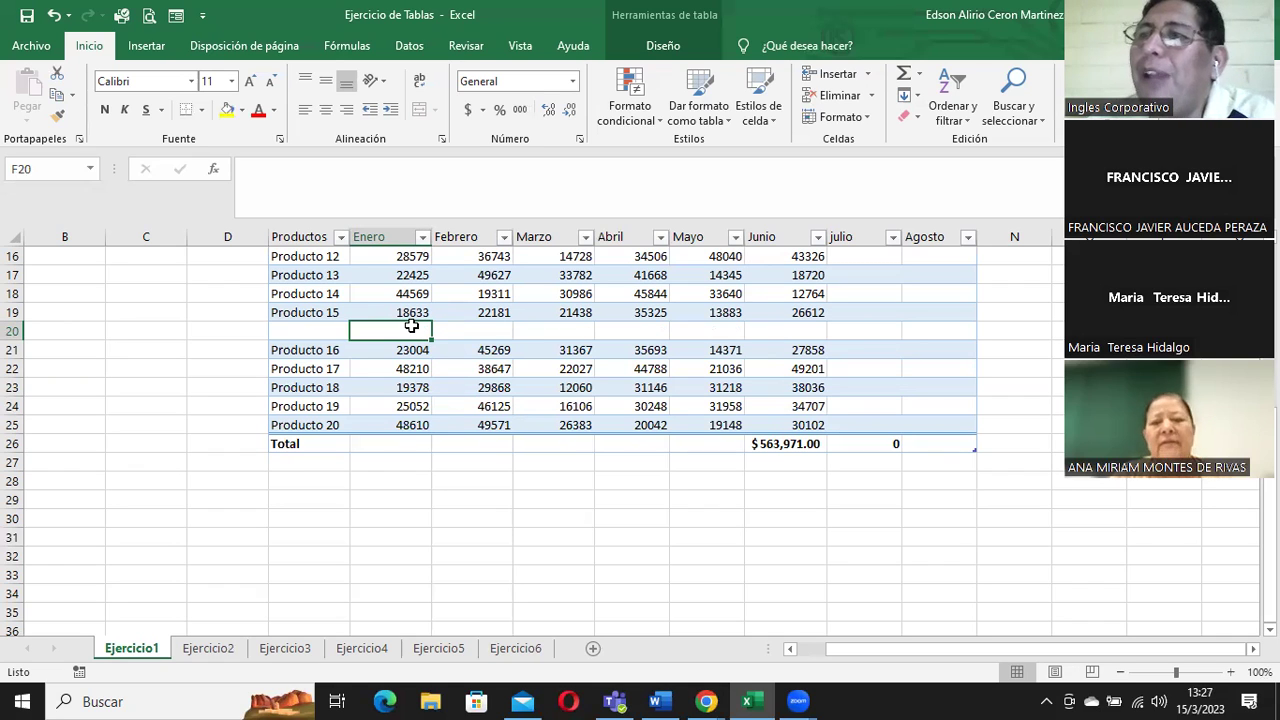
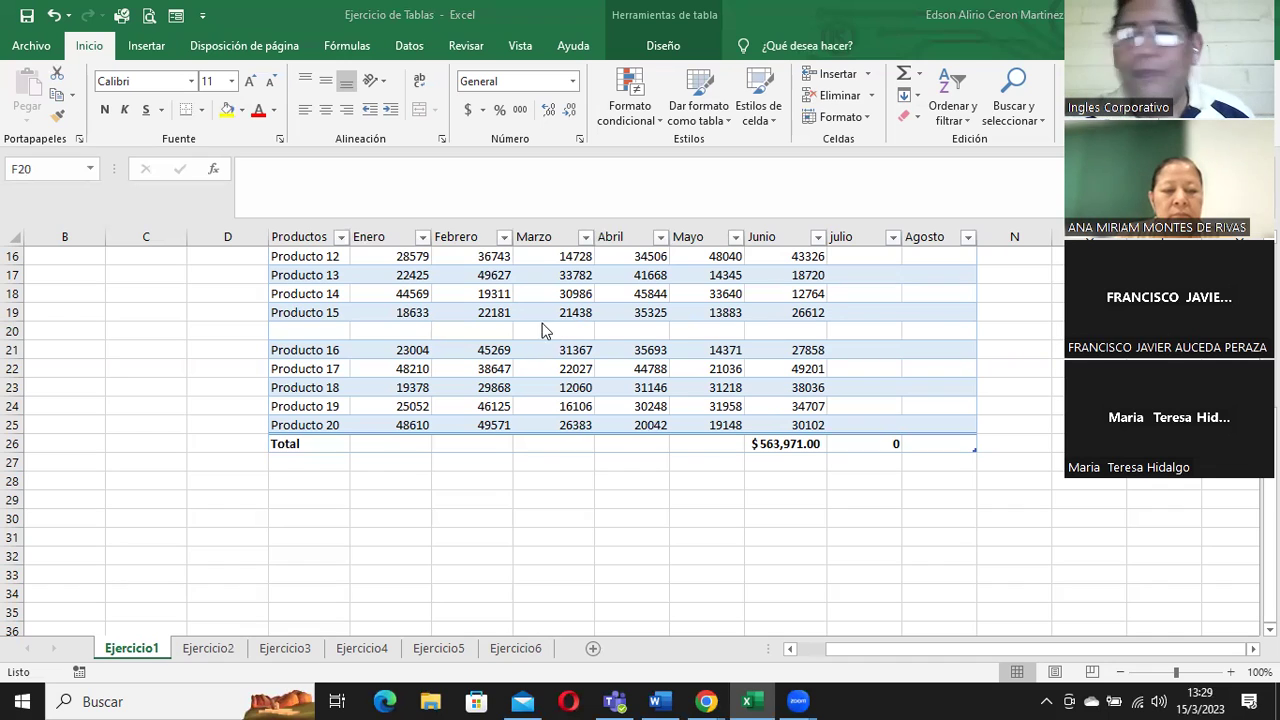
Step: Browse the table style gallery from the blank row, leaving the style unchanged
click(368, 520)
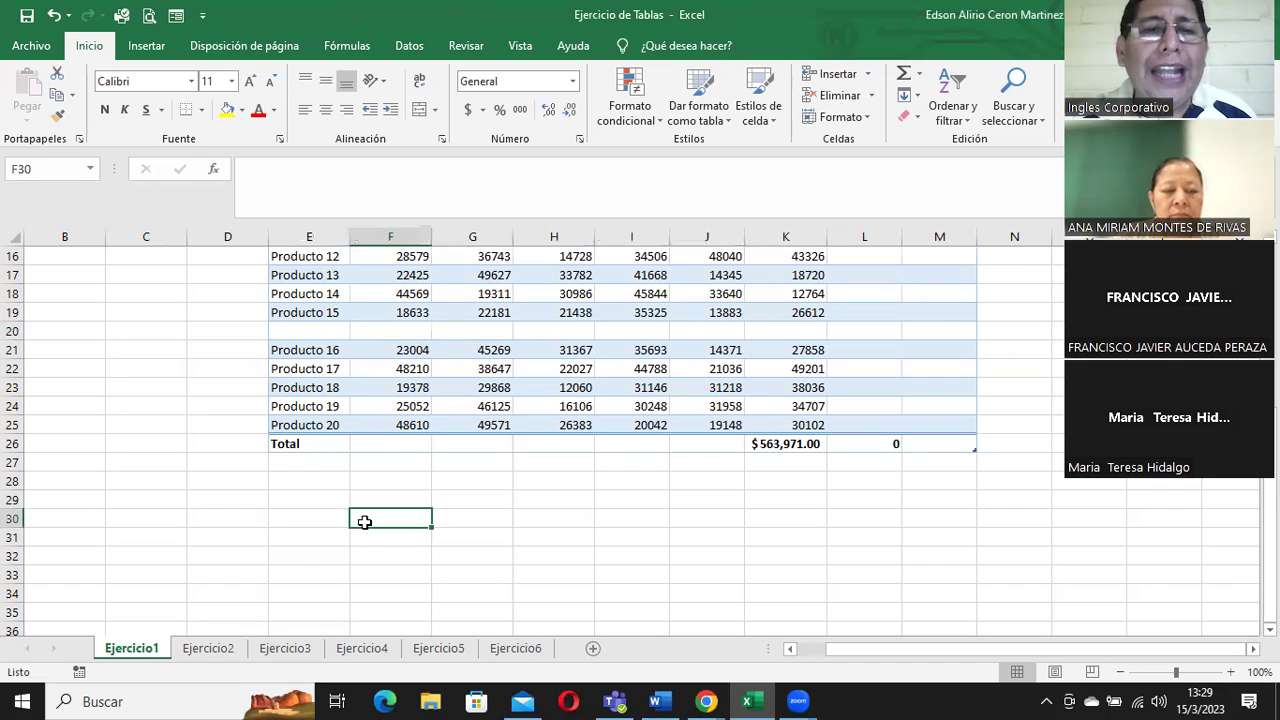
click(312, 335)
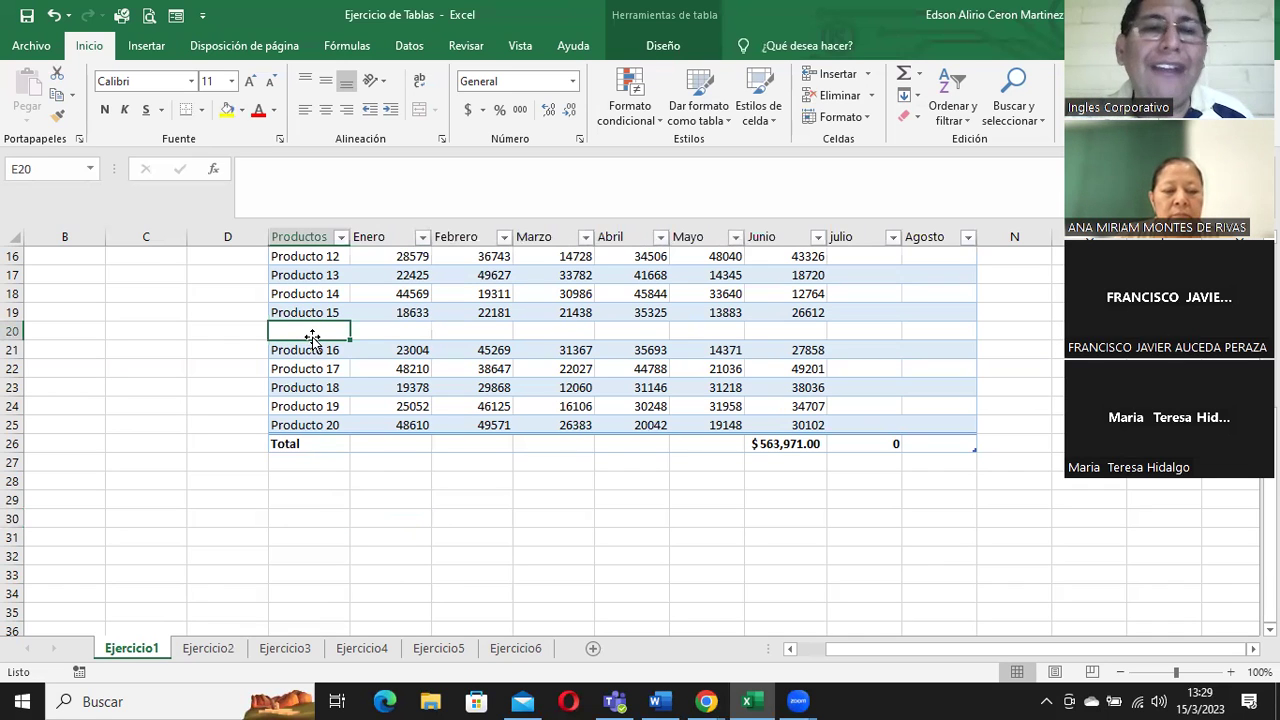
click(648, 88)
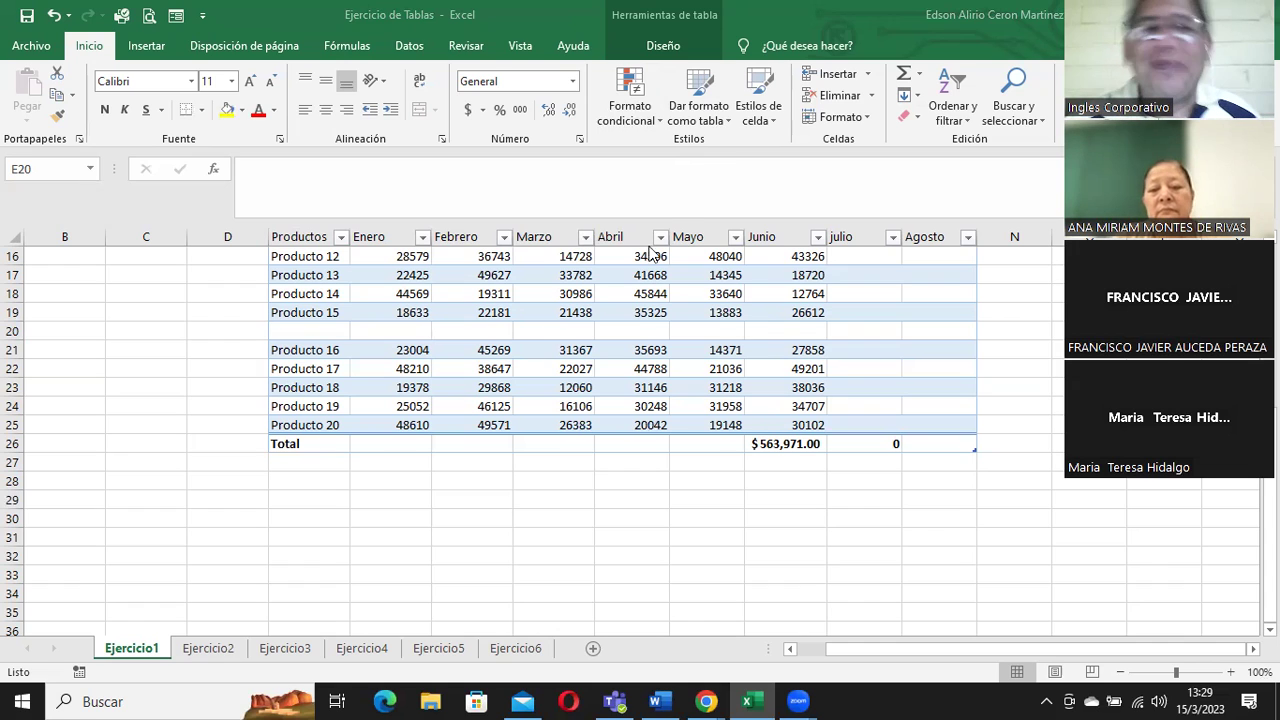
click(316, 334)
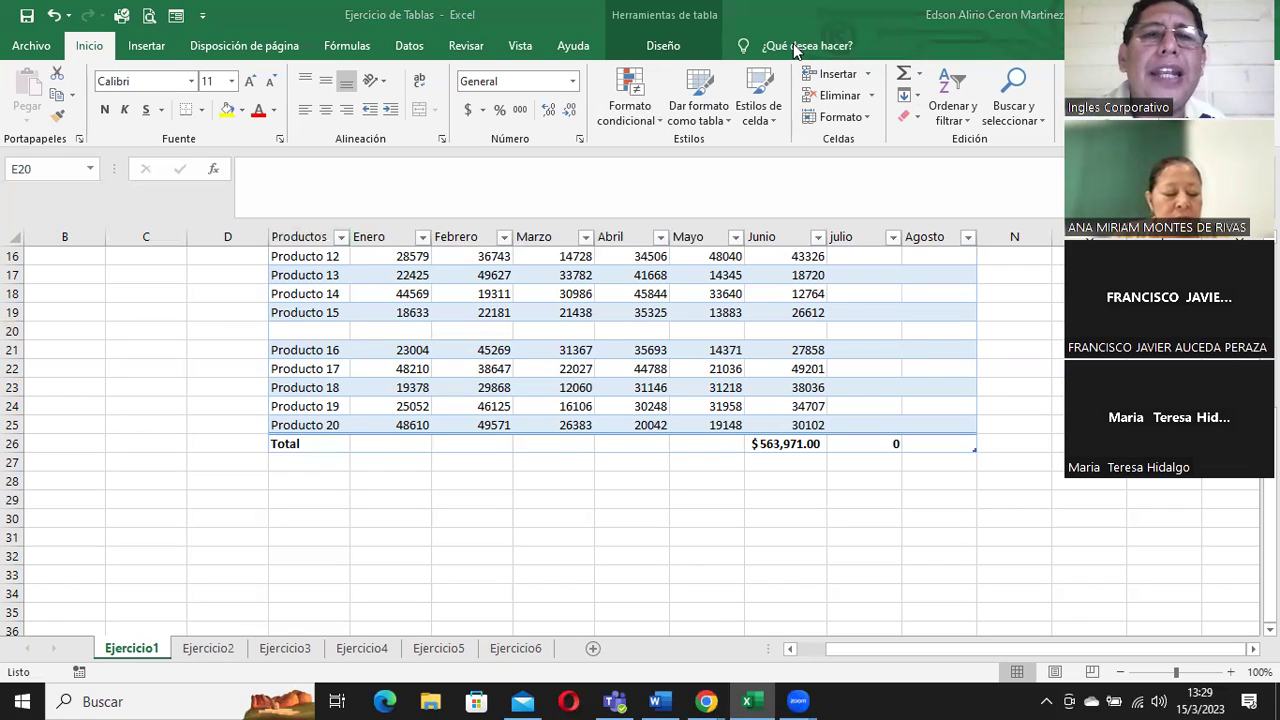
click(312, 334)
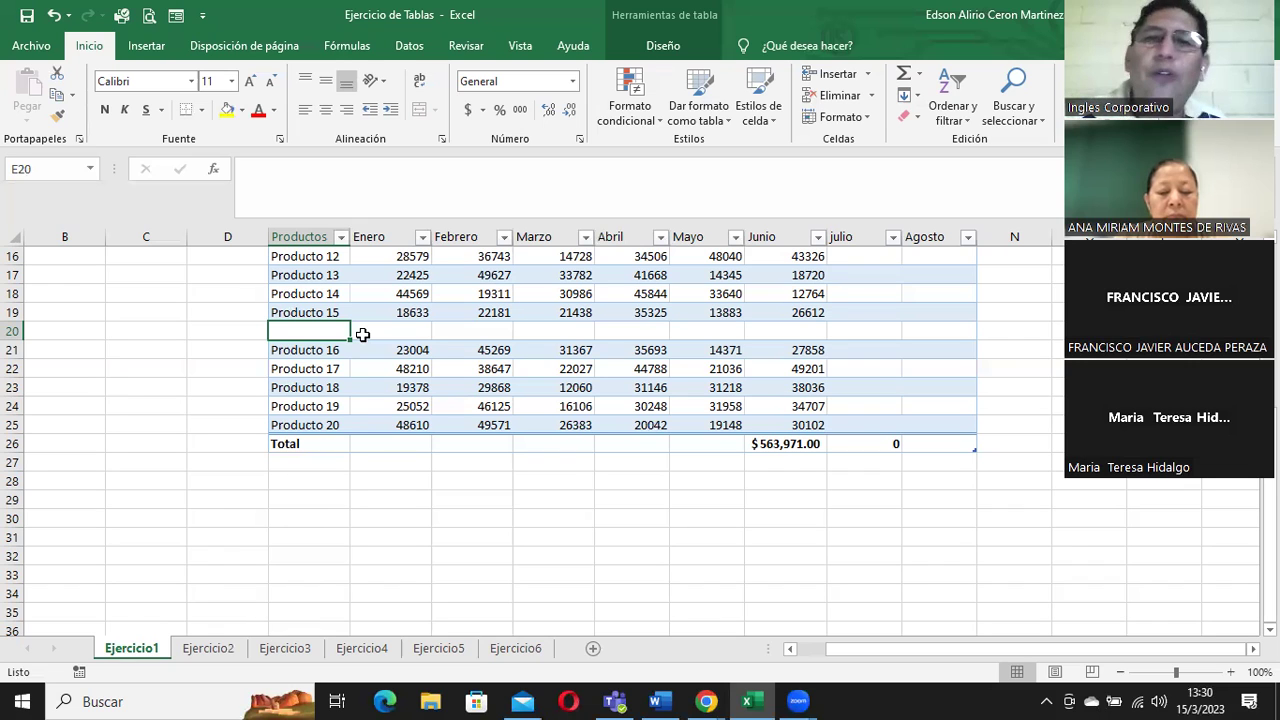
click(702, 118)
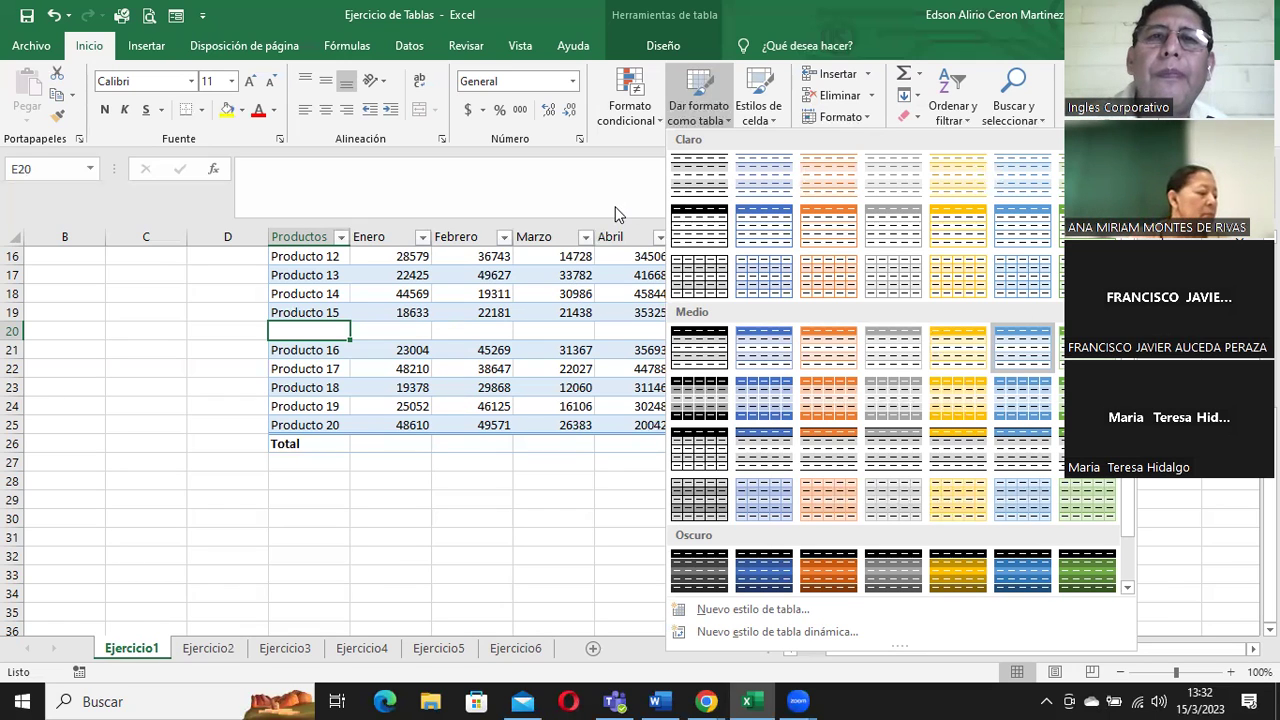
key(Escape)
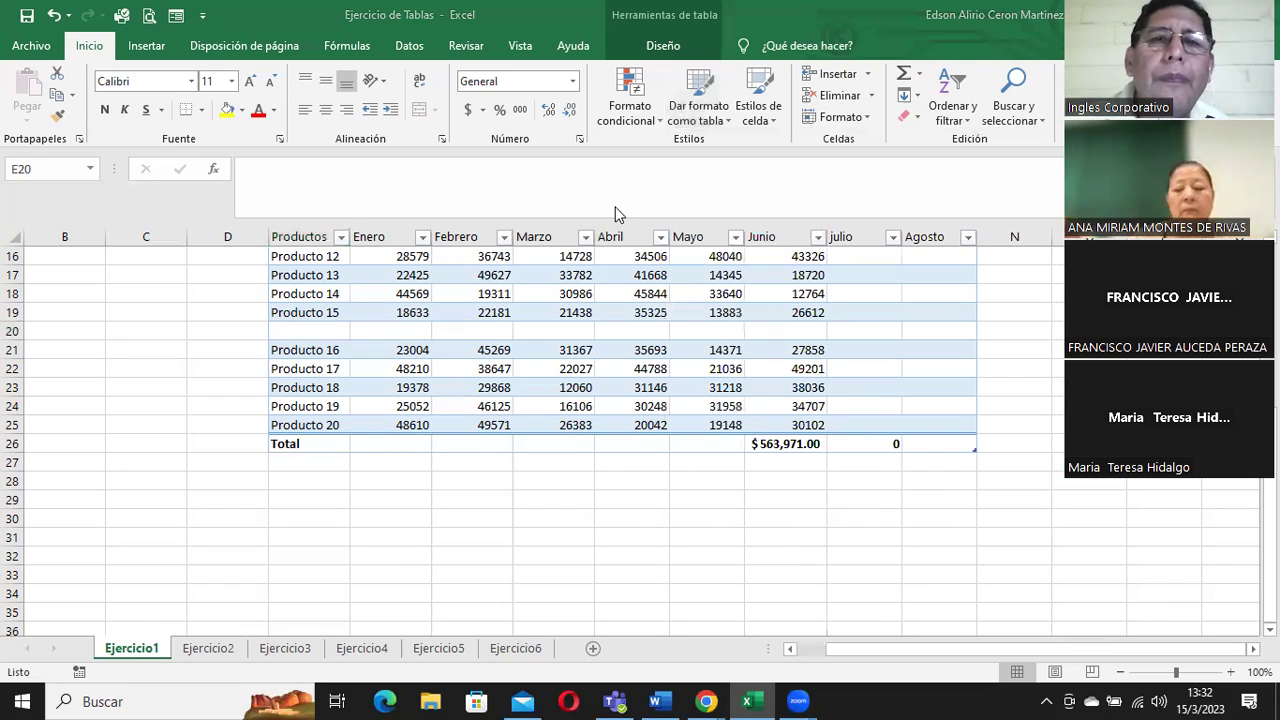
click(370, 331)
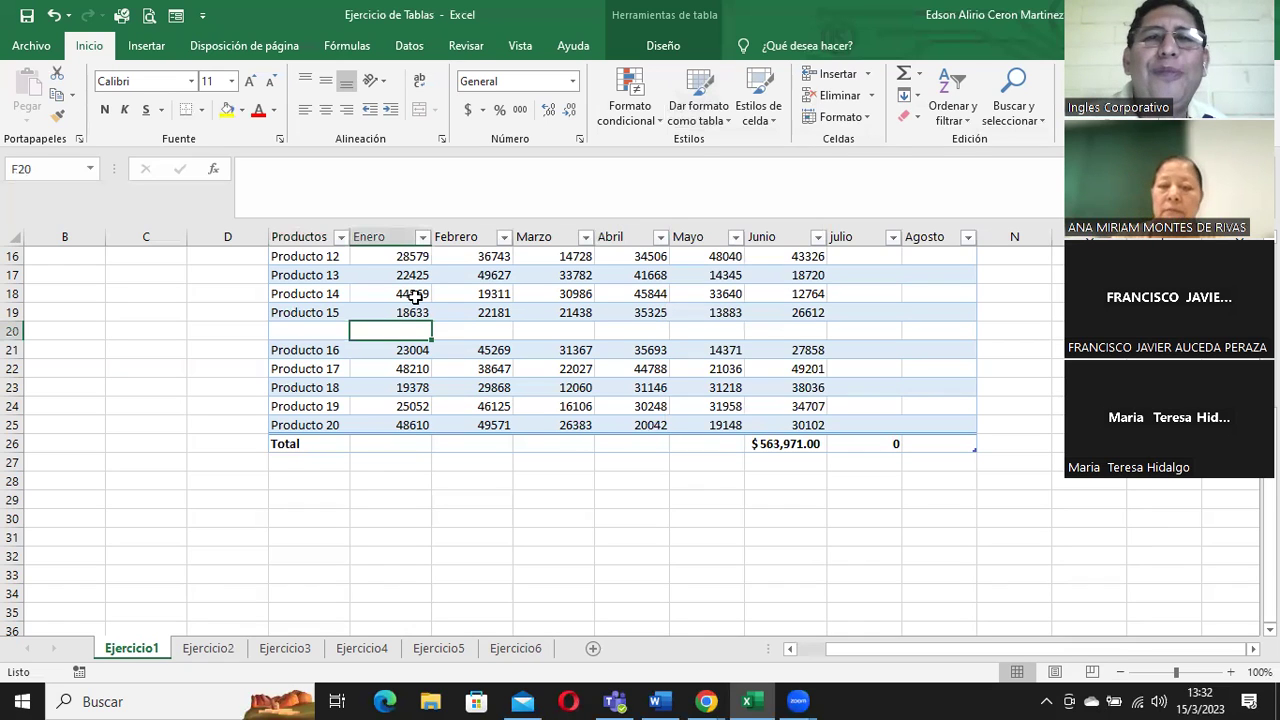
Step: On the table Diseño tab, select Producto 1 cell E5 and show the Exportar choices
click(656, 48)
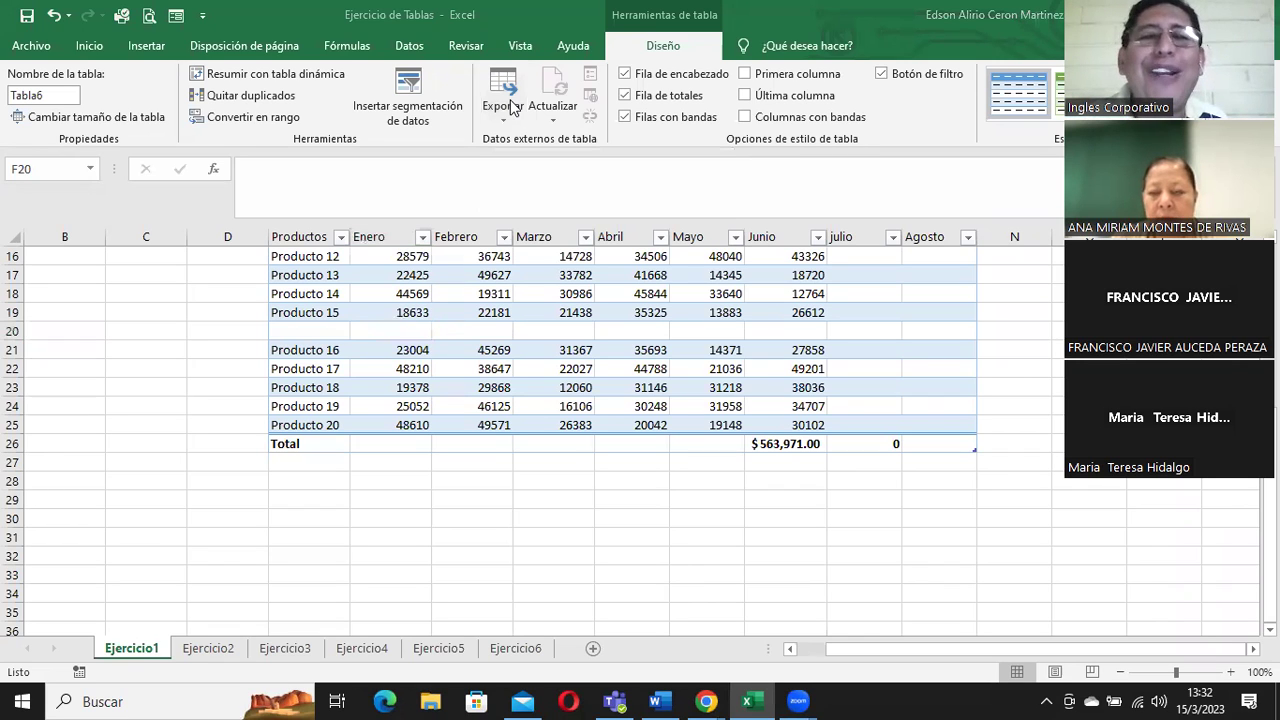
scroll(385, 300, up, 1)
scroll(397, 272, up, 2)
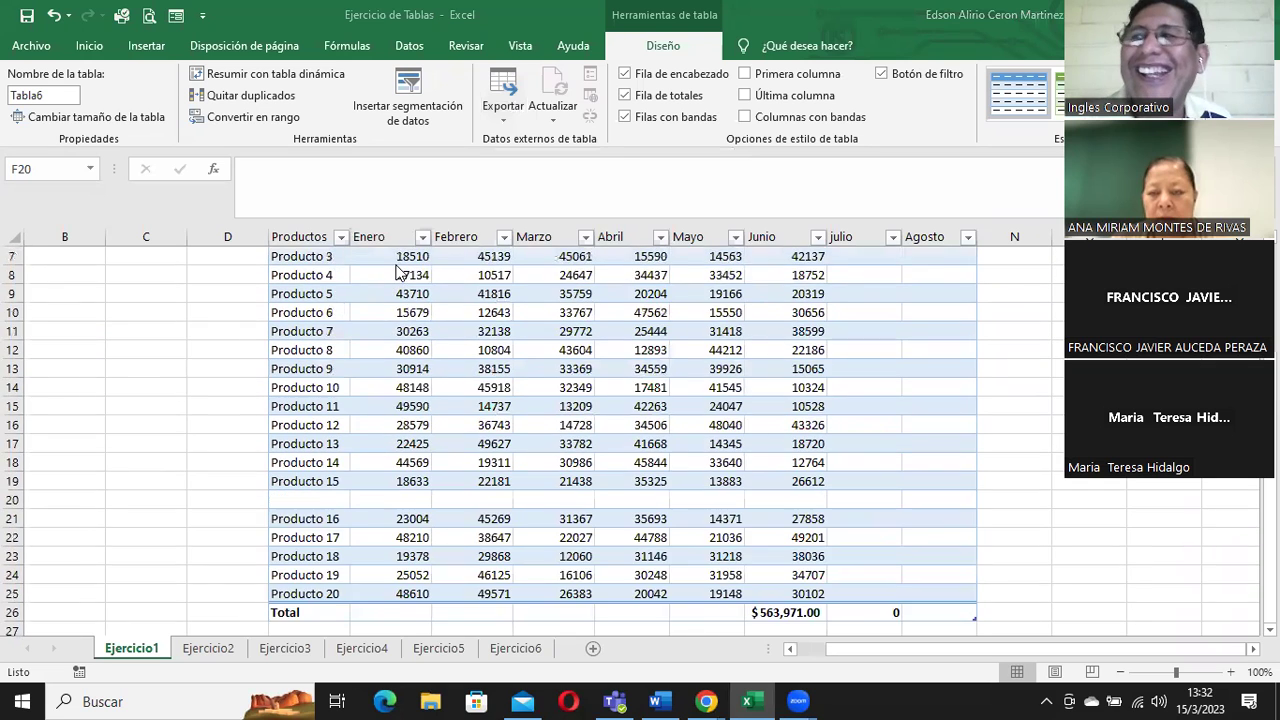
scroll(397, 272, up, 2)
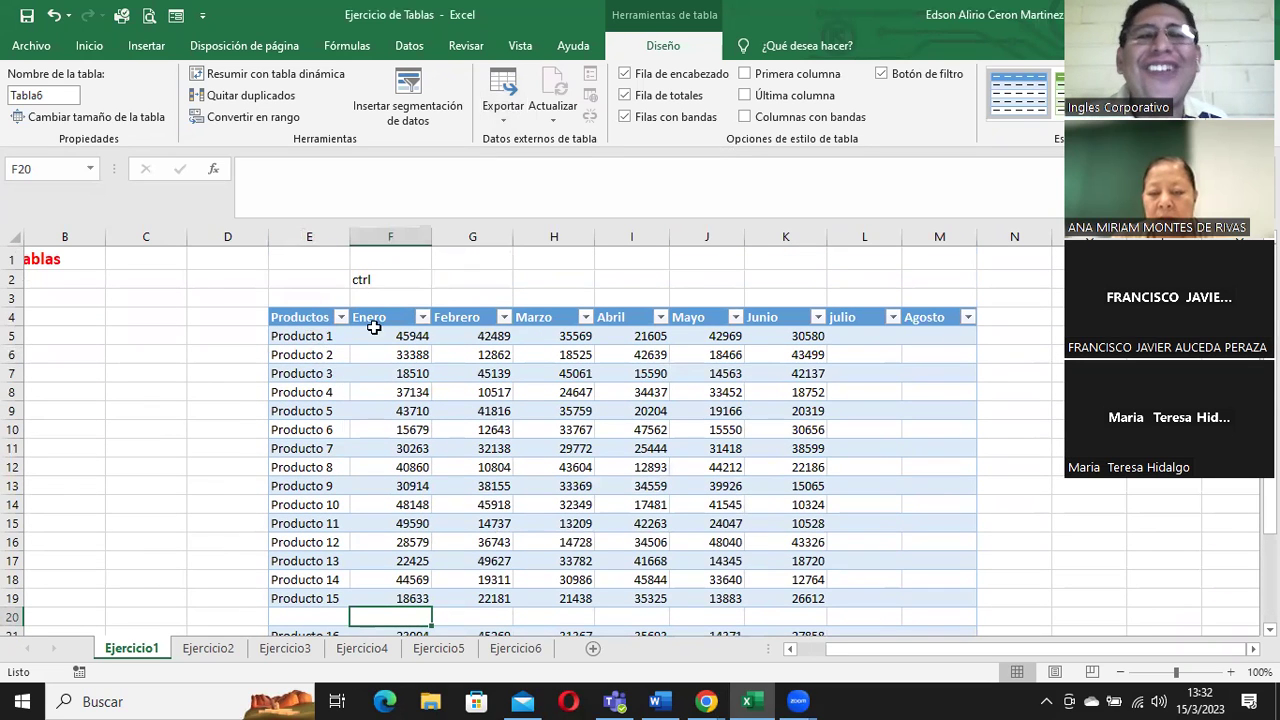
click(318, 336)
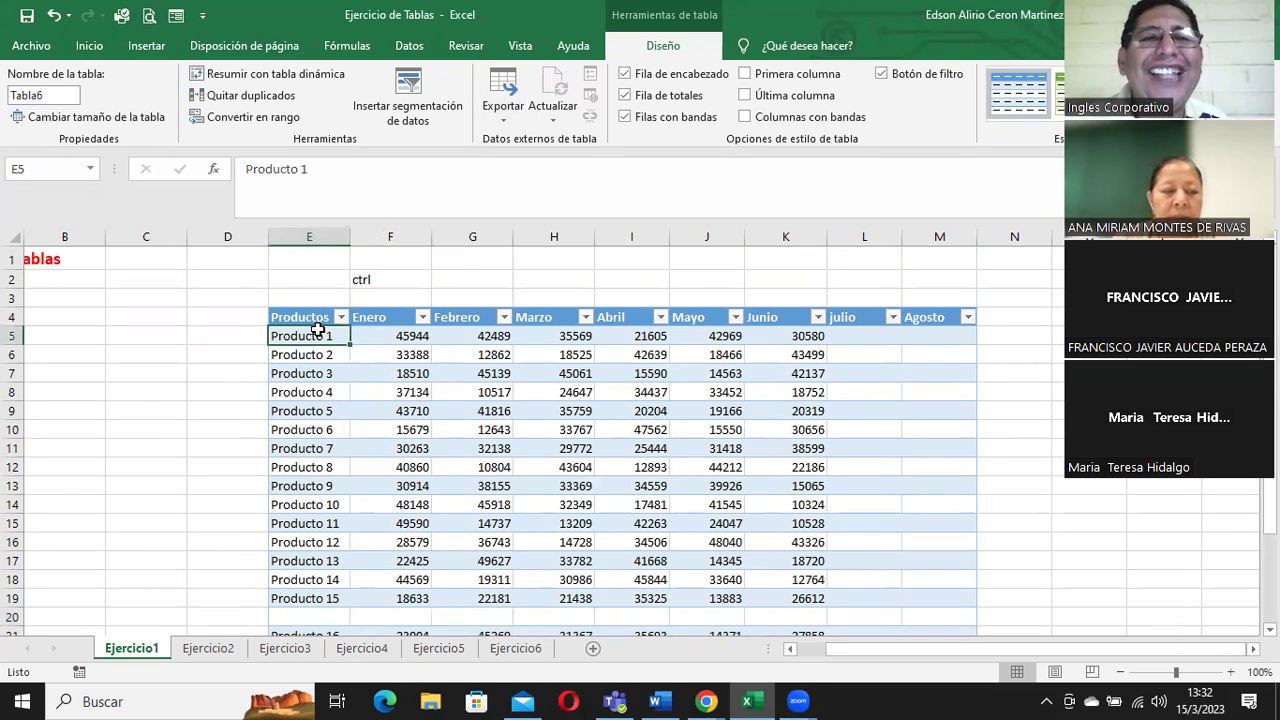
click(505, 105)
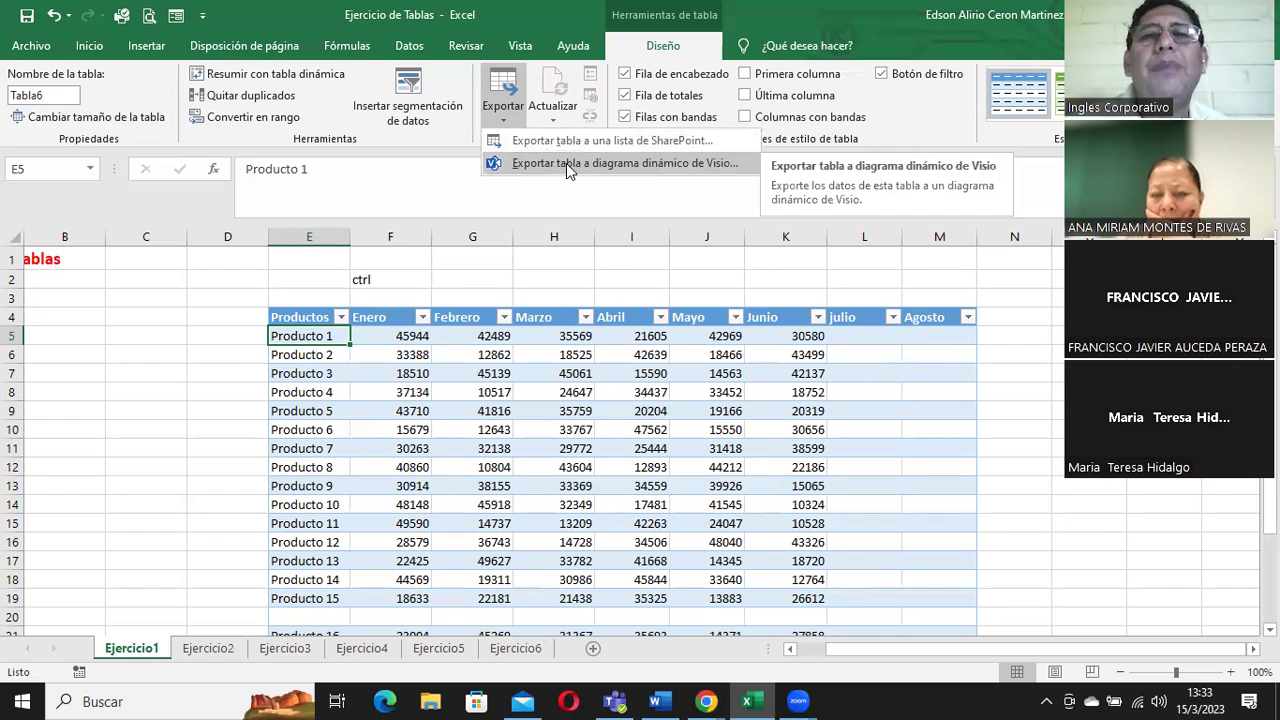
Step: Start exporting the table to a SharePoint list, then cancel the dialog
click(563, 150)
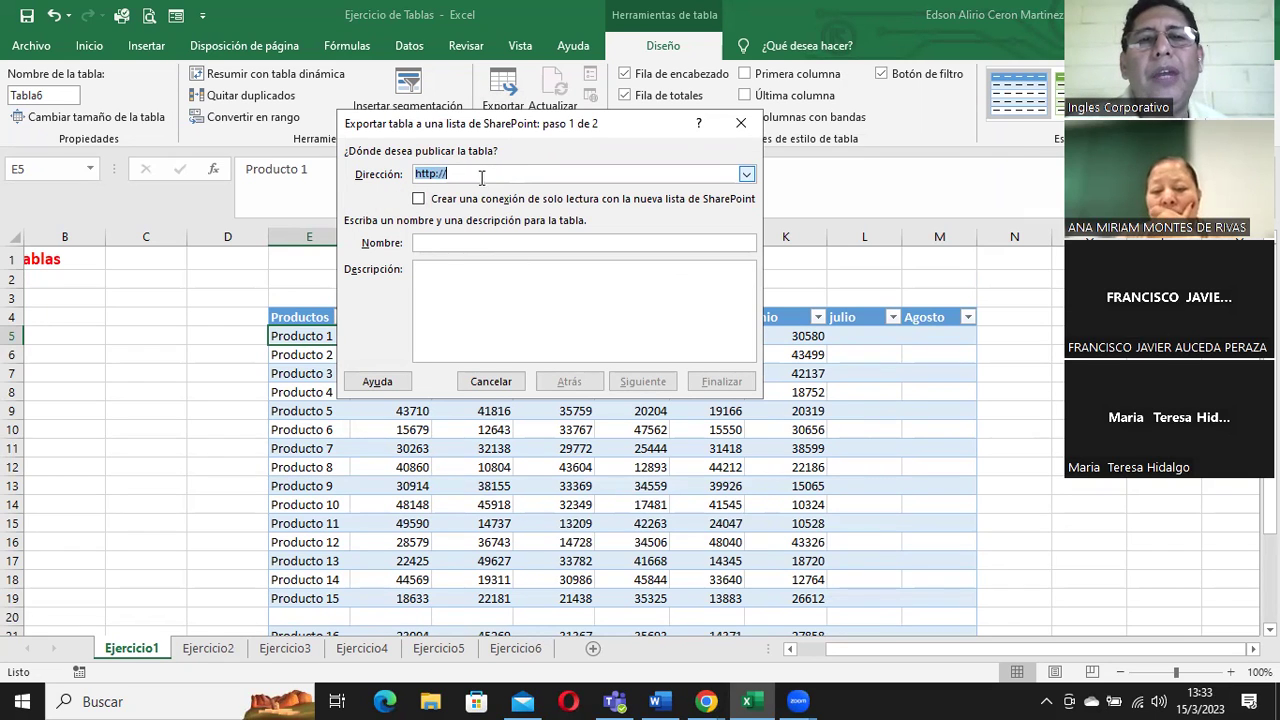
click(488, 176)
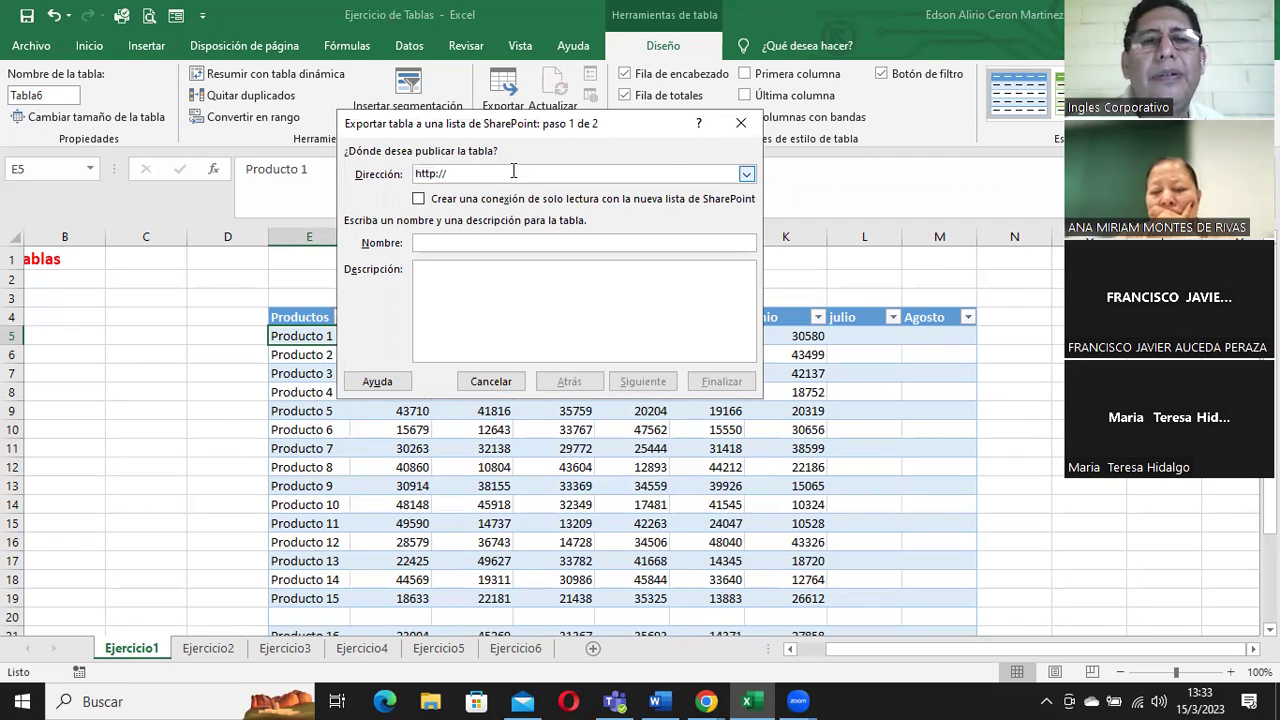
click(741, 122)
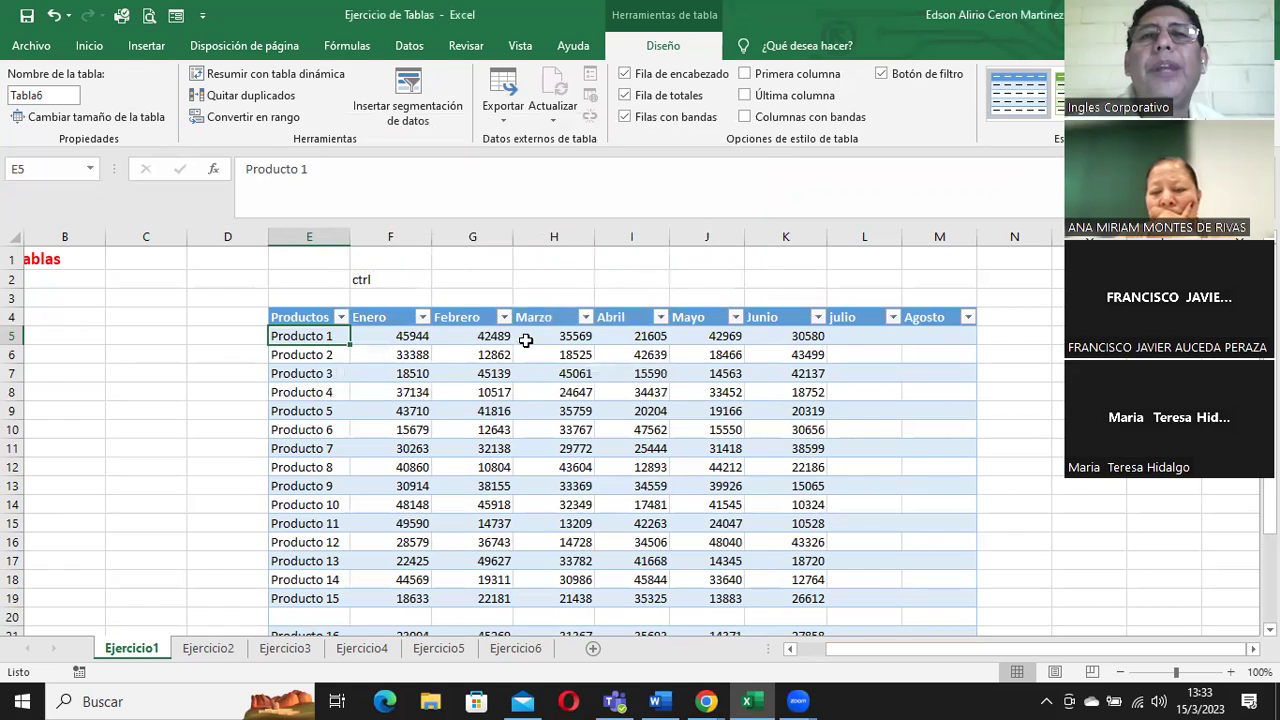
Step: Select G9 (41816), reopen and close the Exportar options, and return to Inicio
click(497, 413)
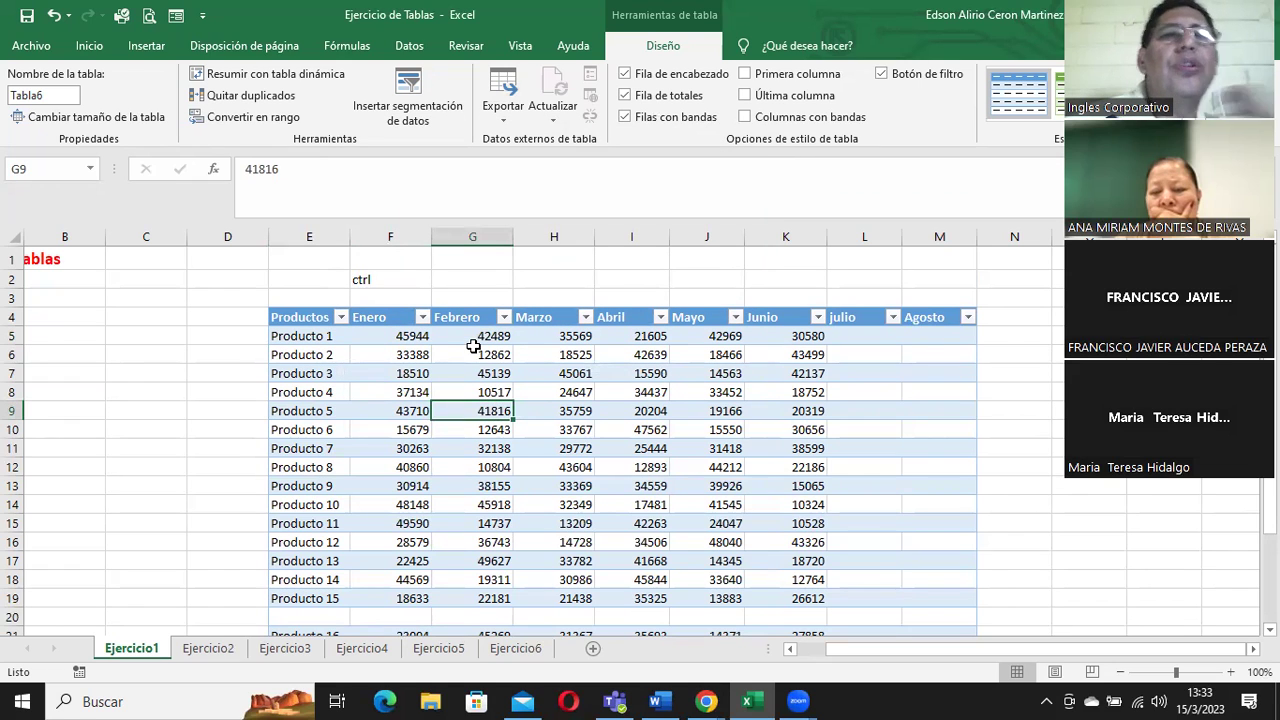
click(505, 122)
click(510, 100)
click(511, 102)
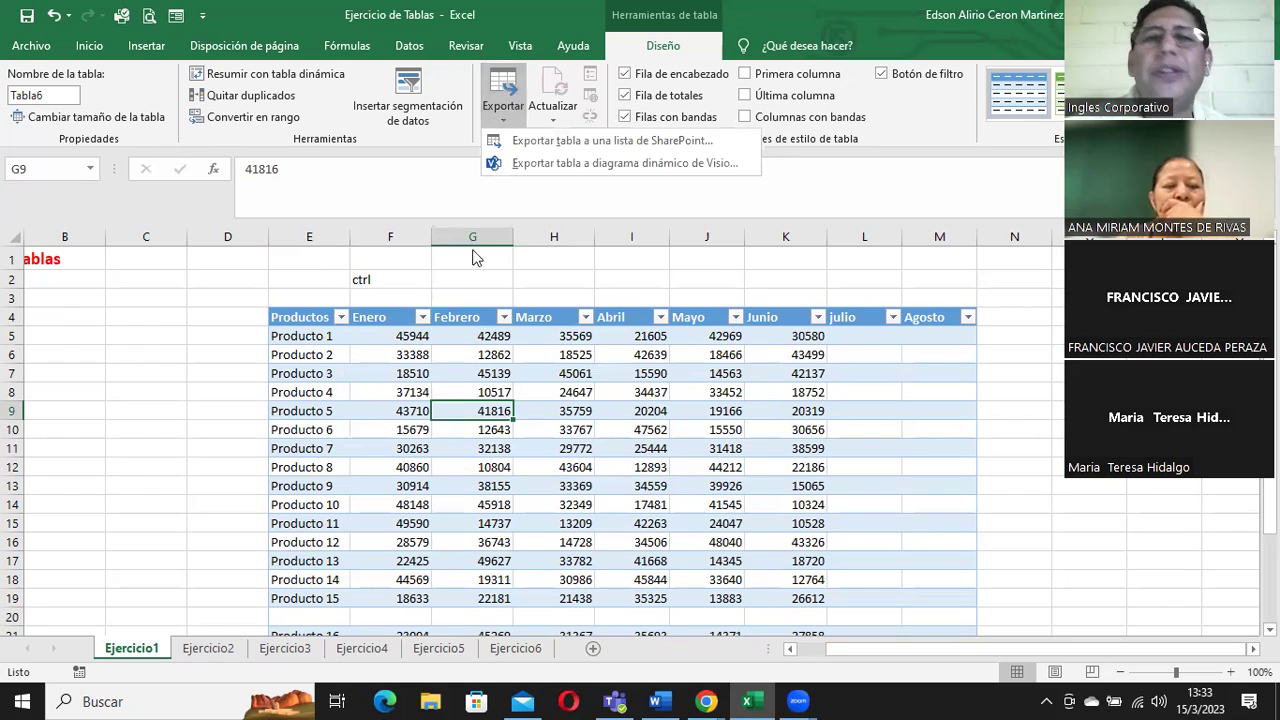
click(508, 100)
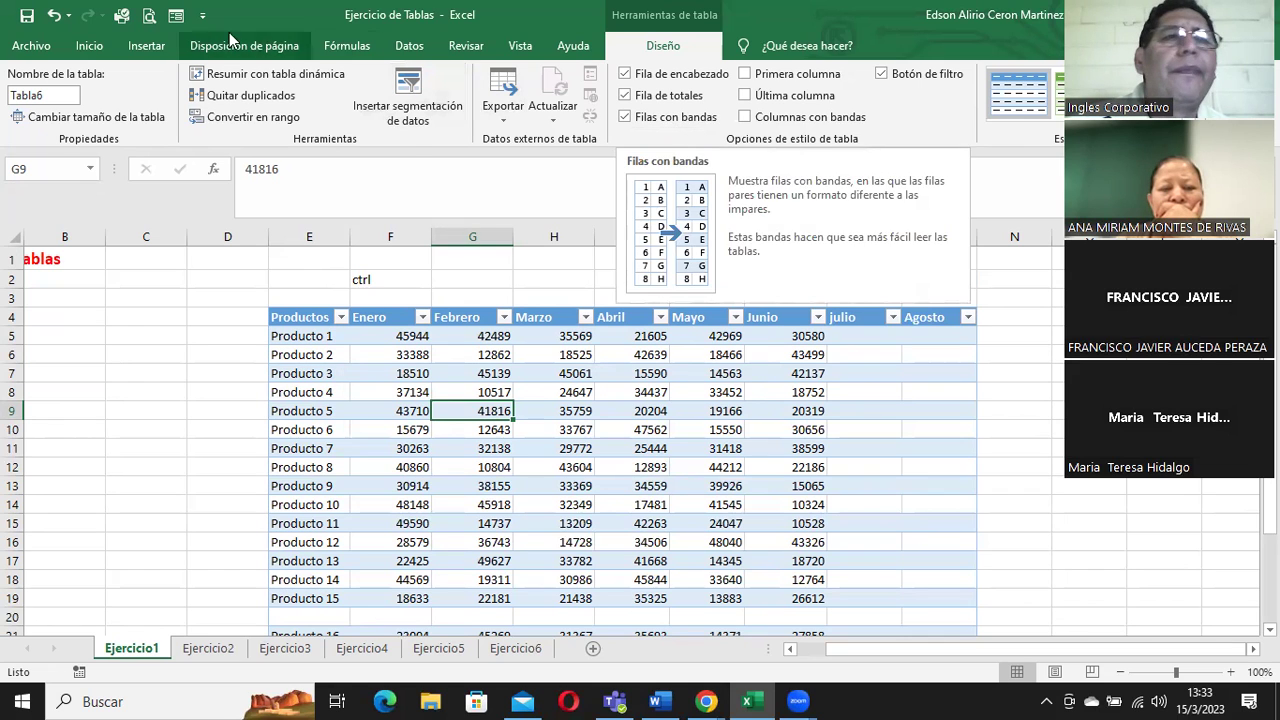
click(112, 48)
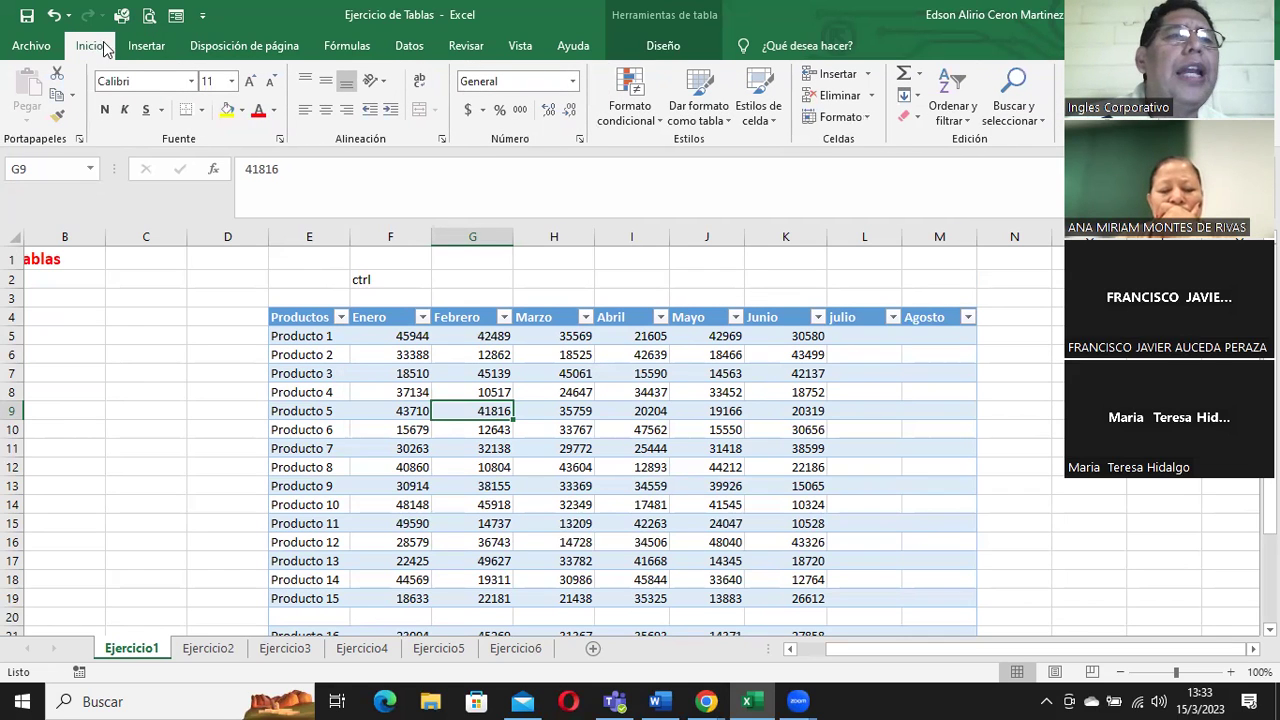
click(35, 46)
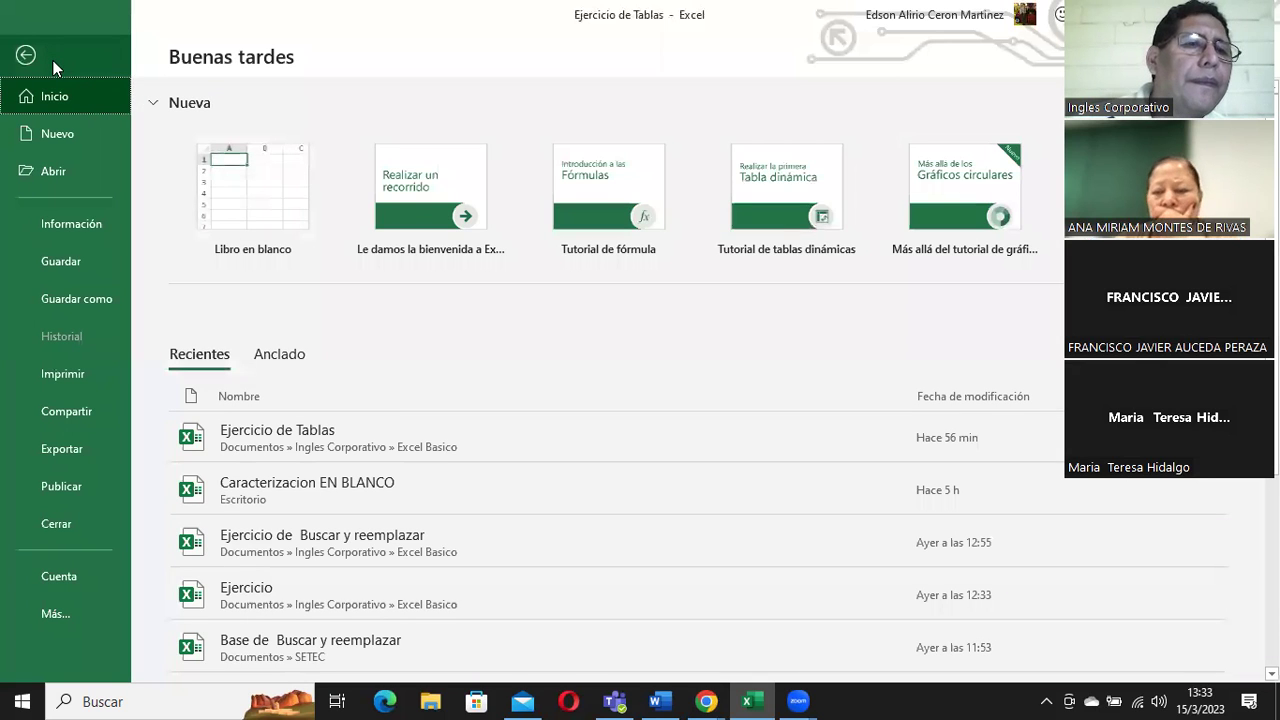
click(79, 450)
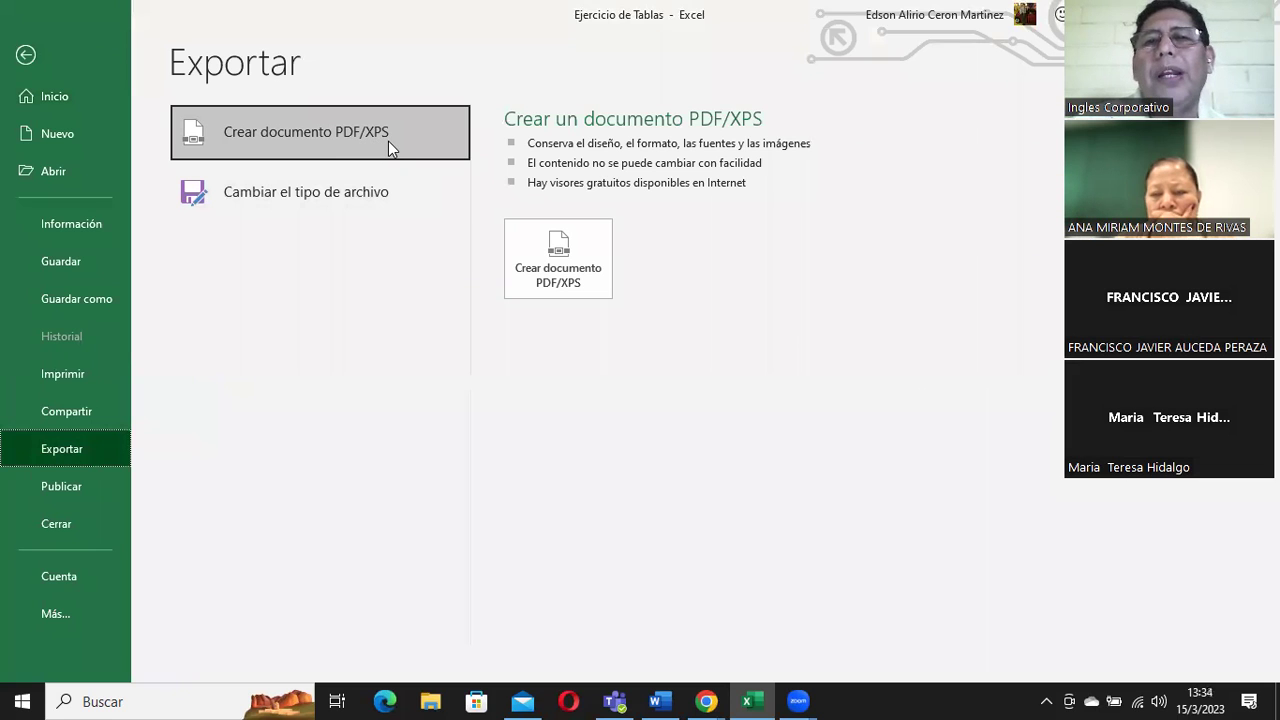
click(364, 201)
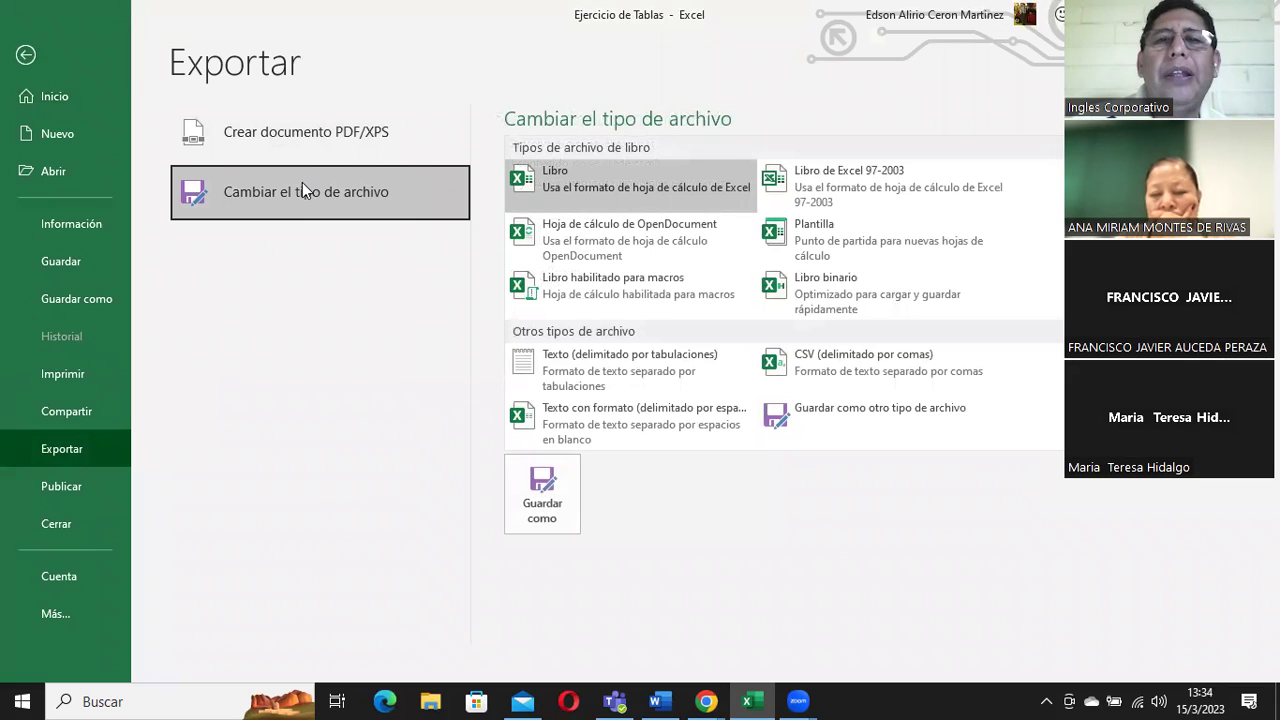
click(23, 57)
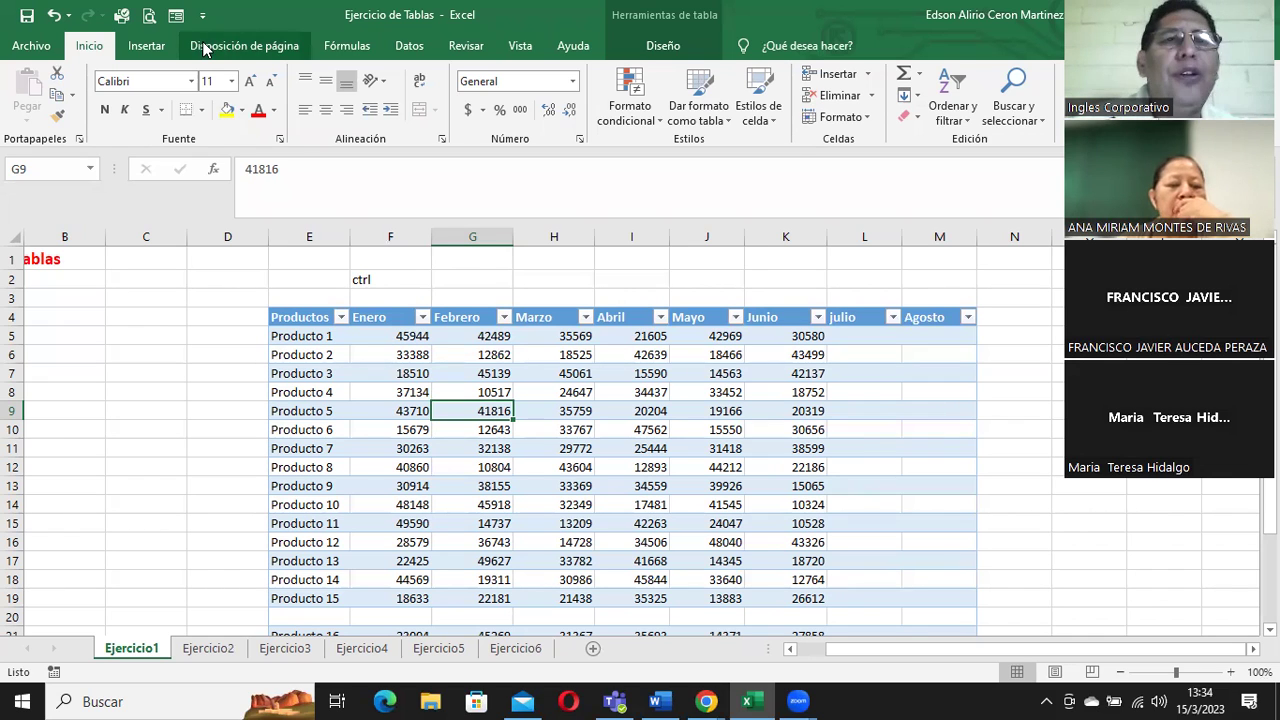
mouse_move(328, 322)
mouse_down()
mouse_move(829, 482)
mouse_move(846, 517)
mouse_up()
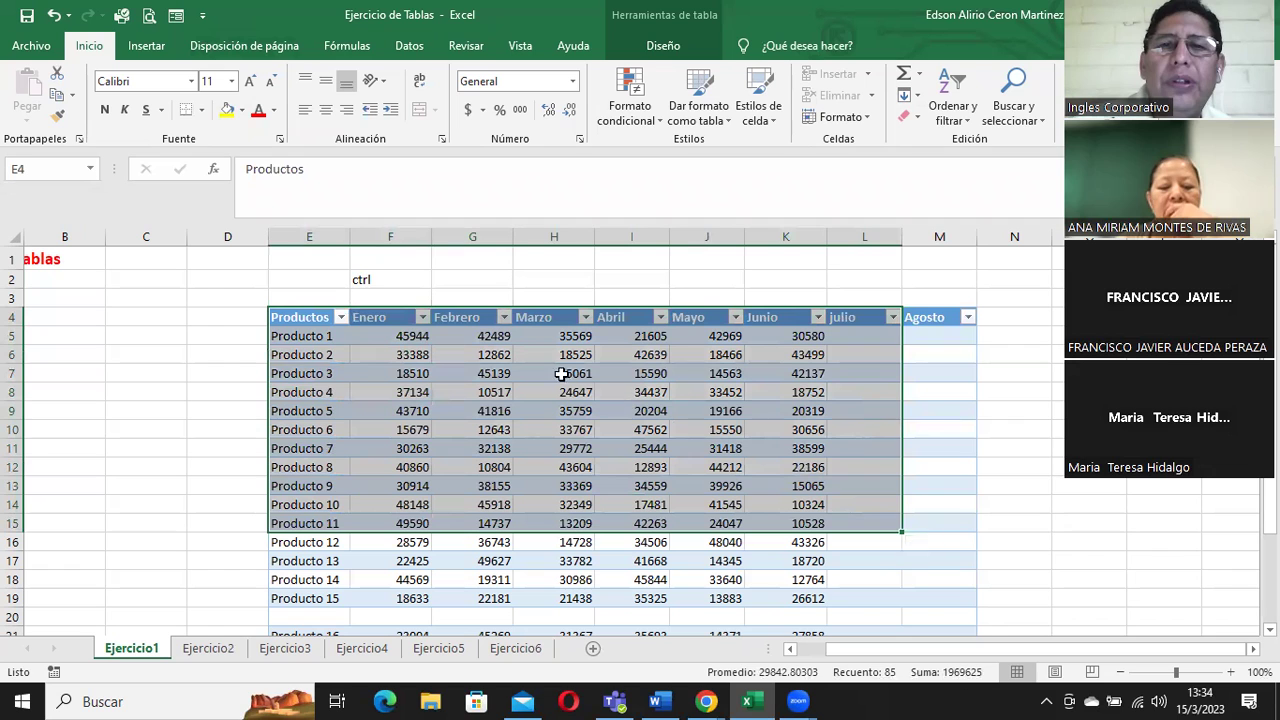
click(443, 307)
click(295, 312)
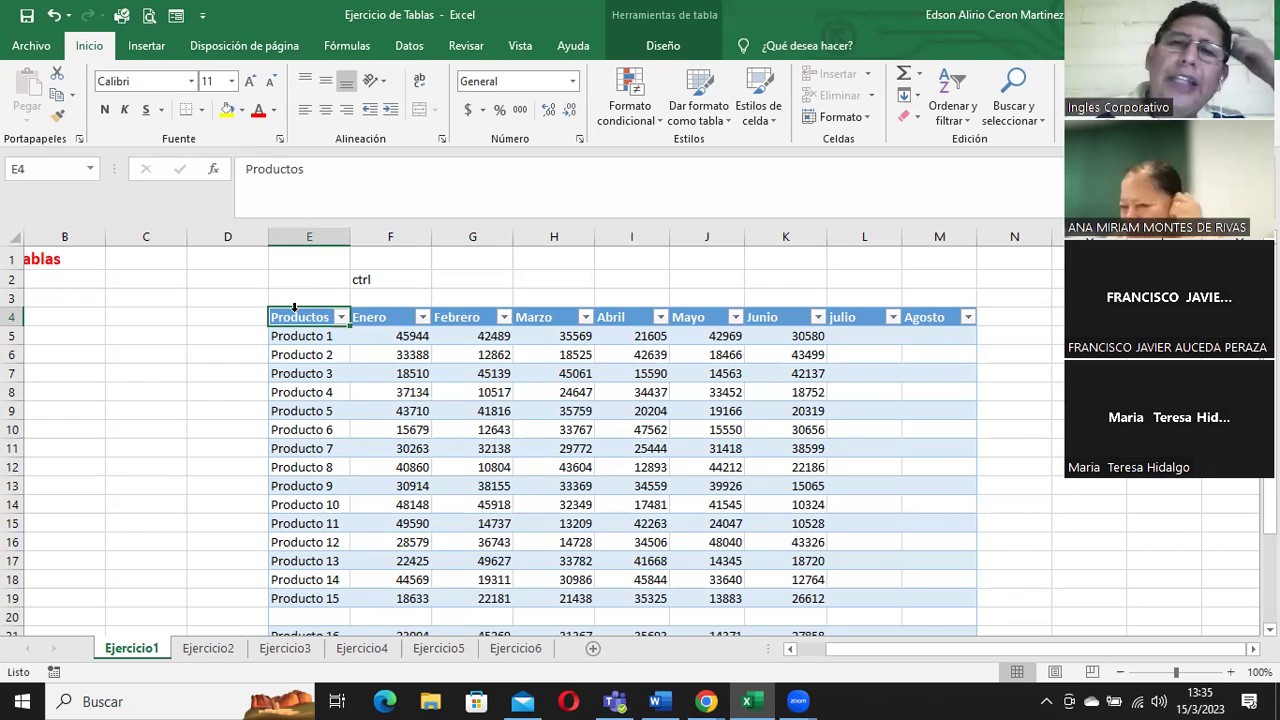
Step: Uncheck Fila de totales so Tabla6 ends with Producto 20 in row 25
scroll(1020, 391, down, 4)
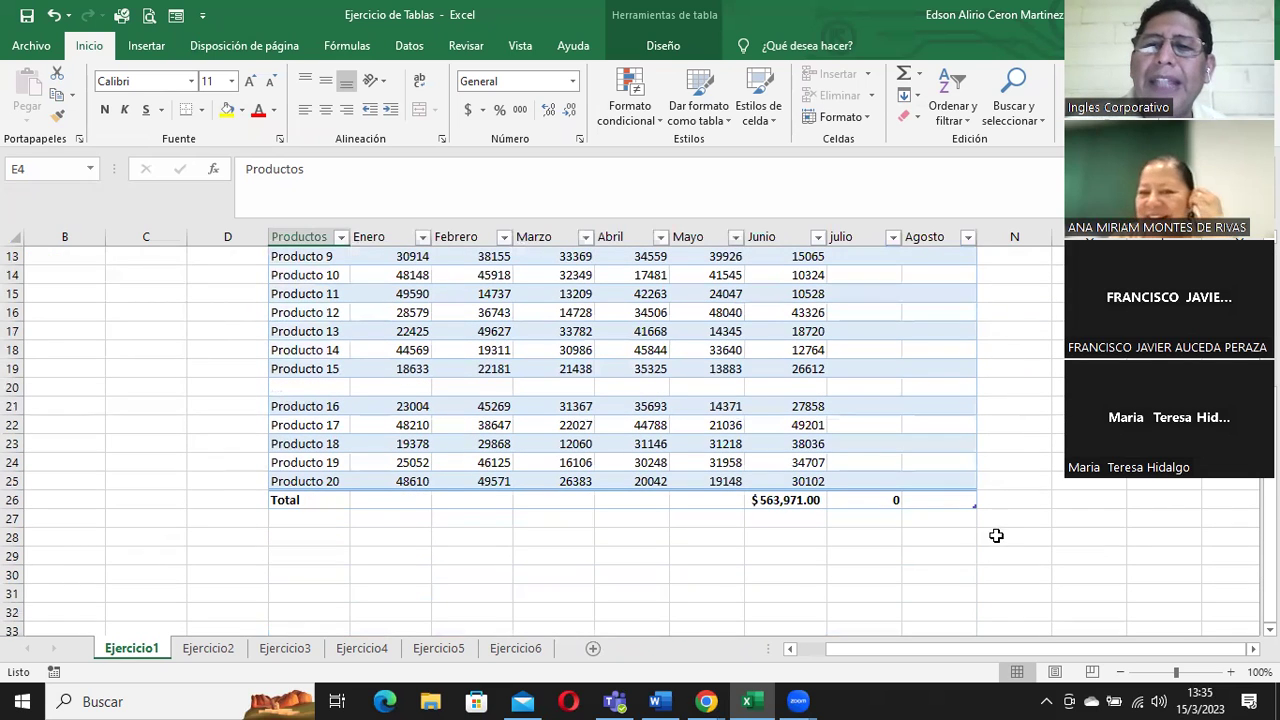
click(612, 496)
click(615, 460)
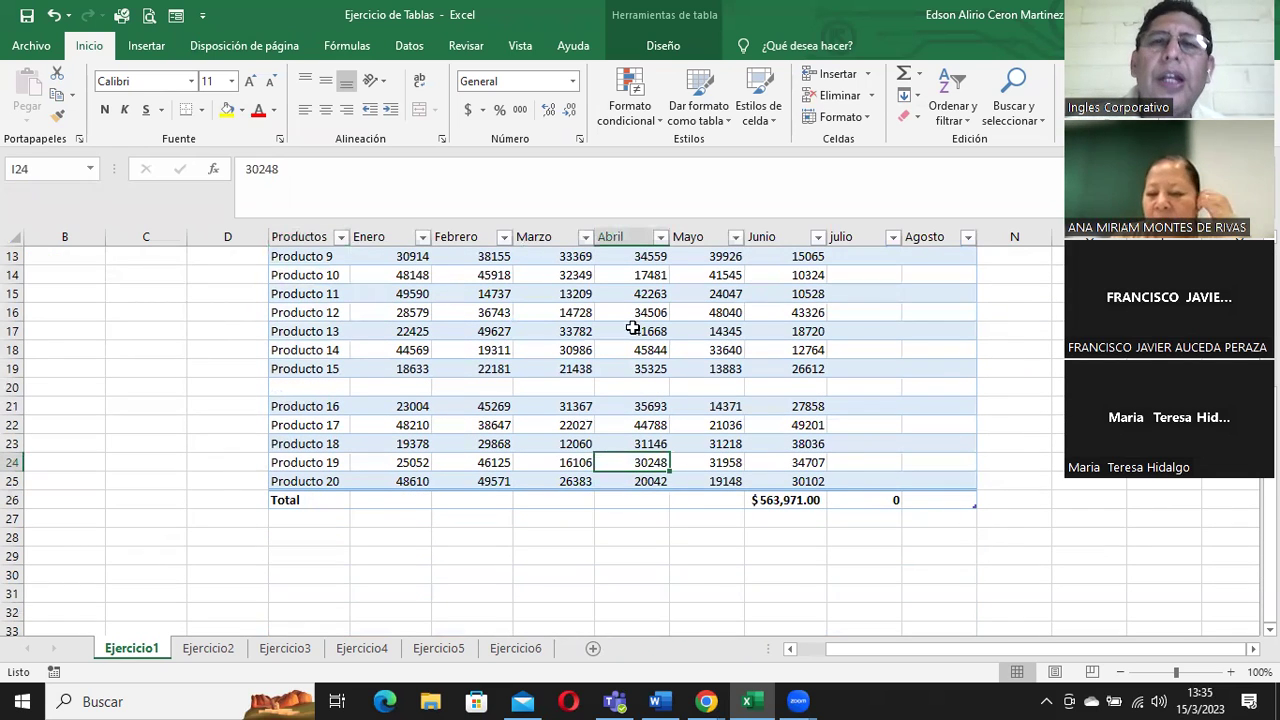
click(663, 45)
click(690, 95)
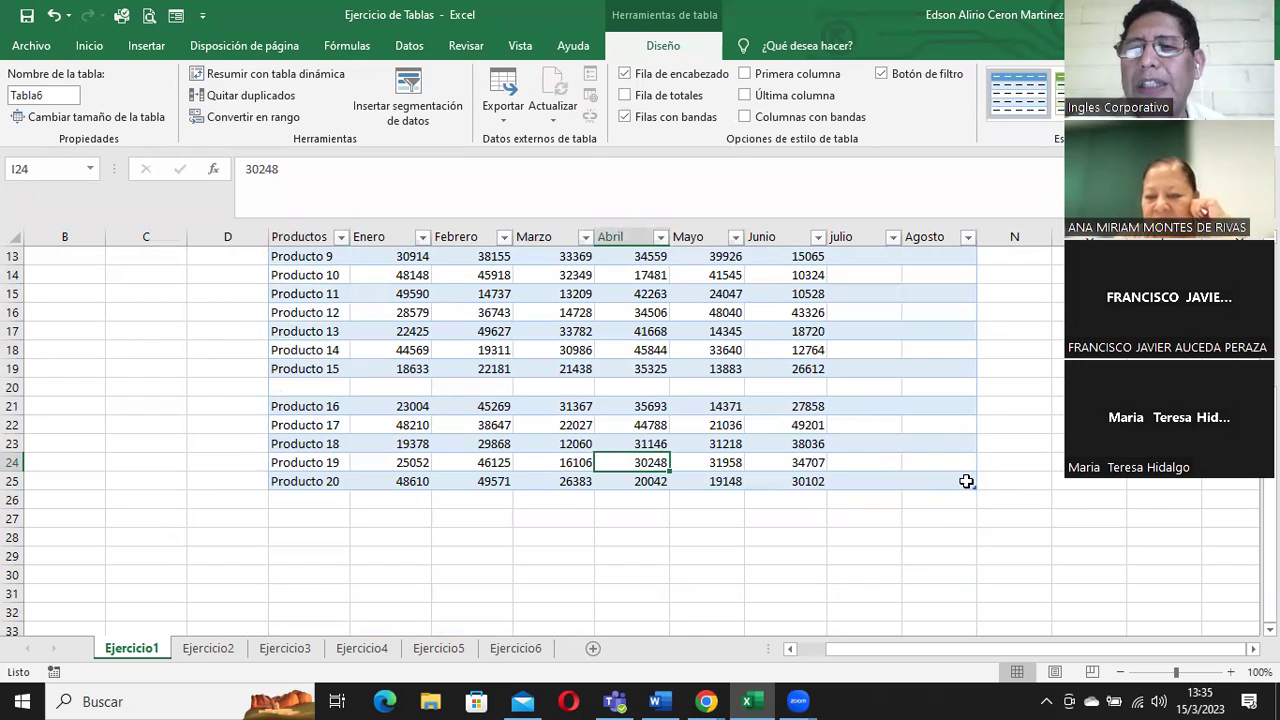
Step: Drag Tabla6's resize handle right to column O to add new month columns
drag(994, 506, 1090, 545)
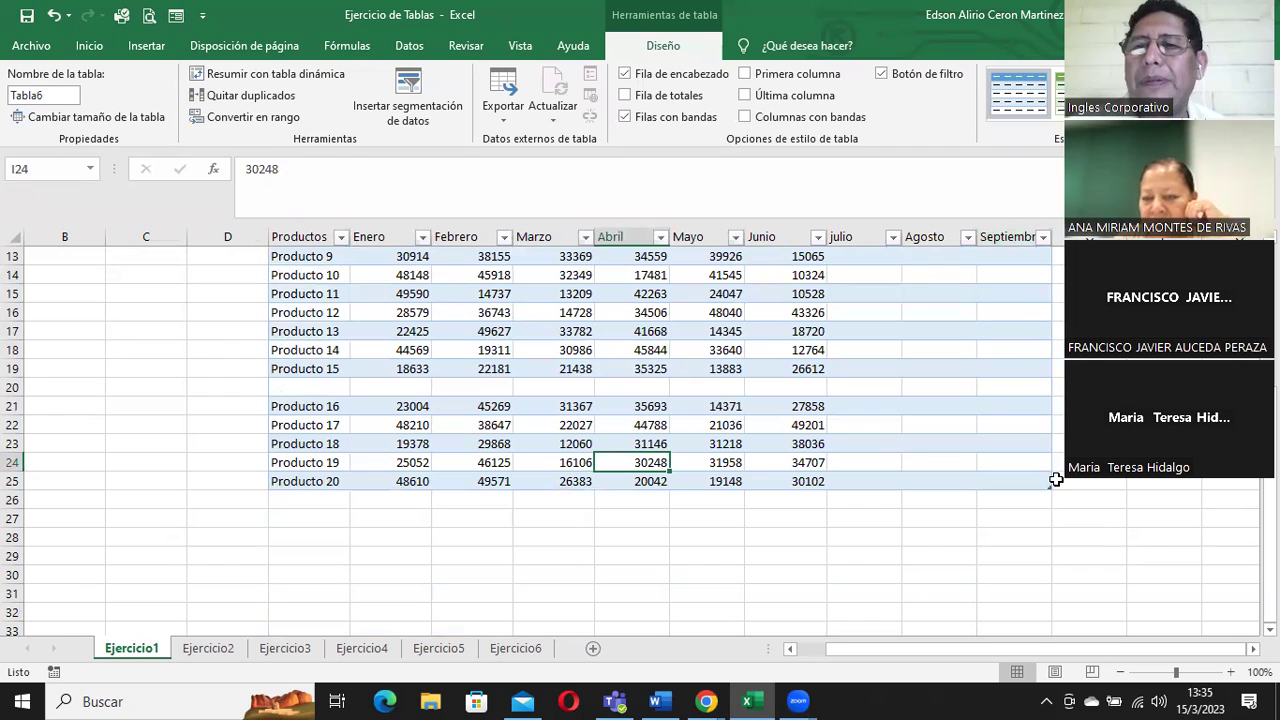
drag(1058, 485, 1130, 501)
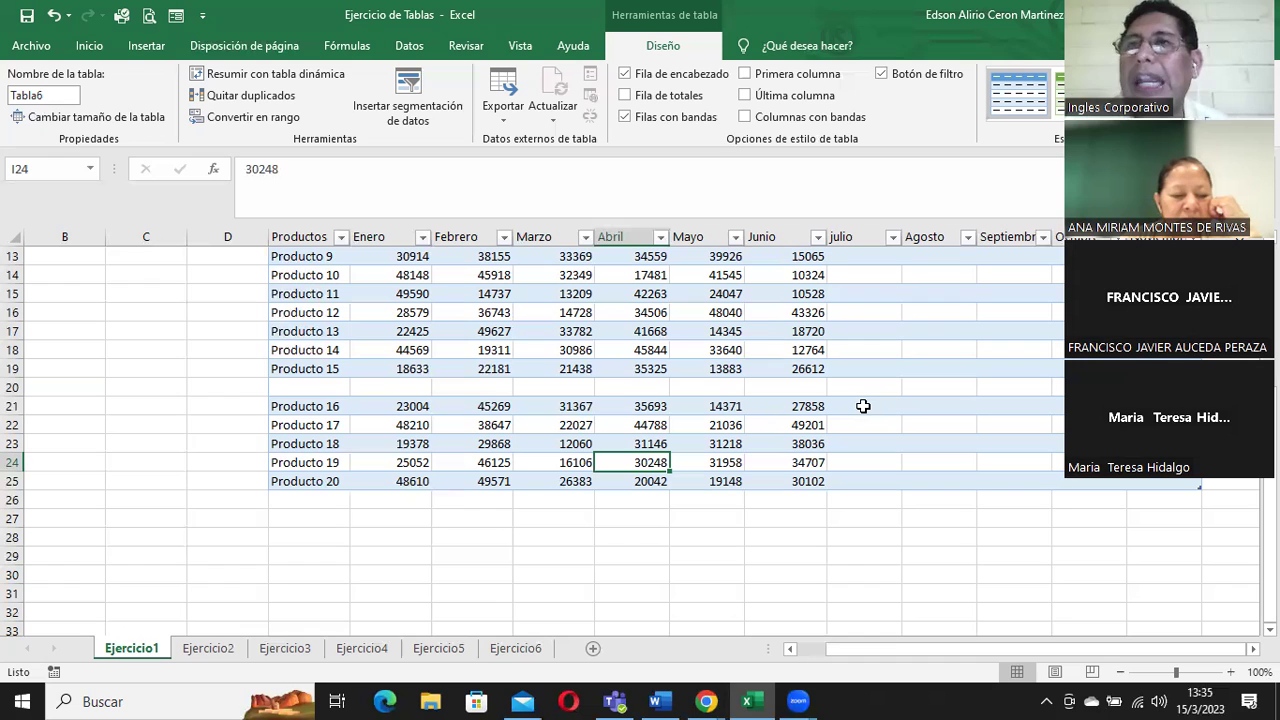
scroll(863, 406, up, 4)
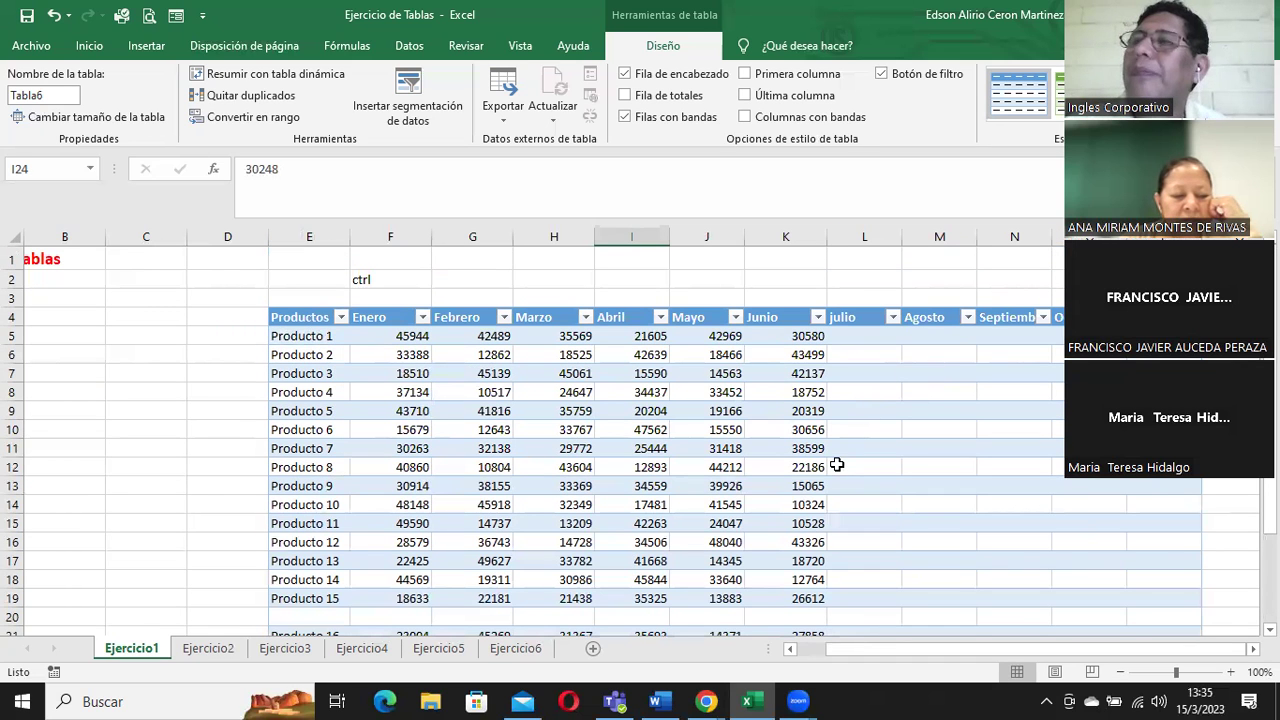
scroll(837, 465, down, 4)
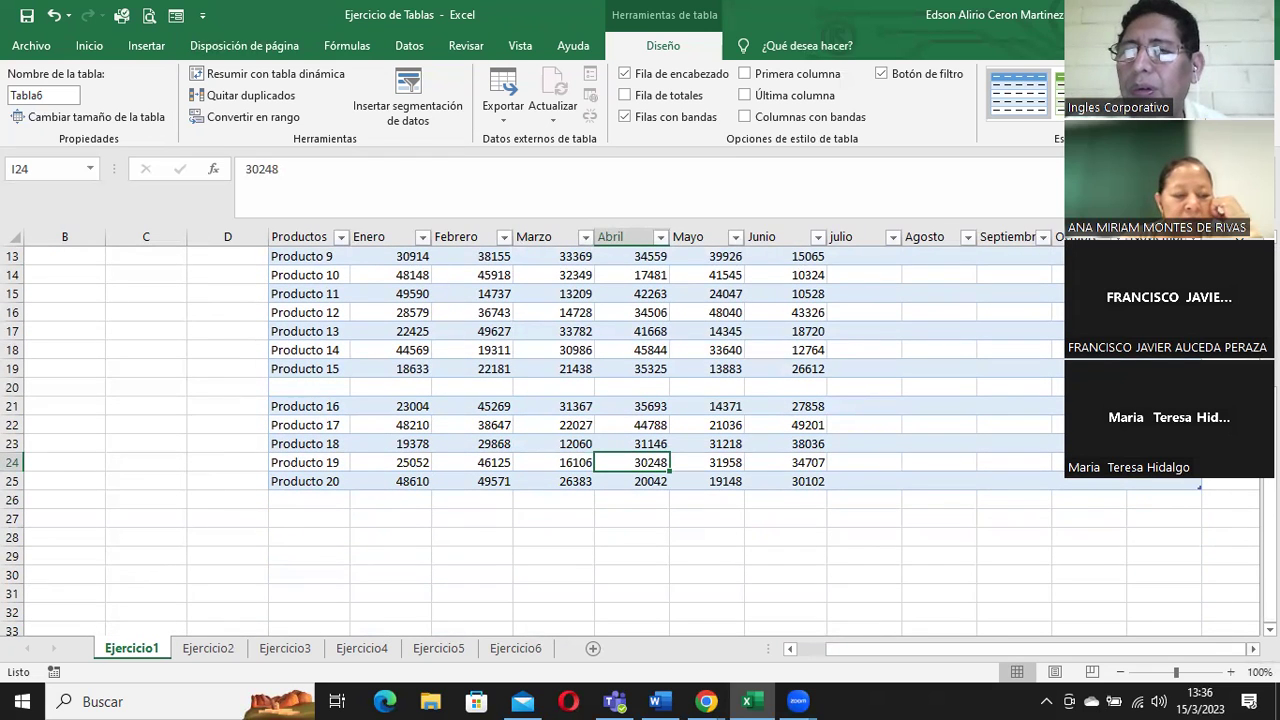
Step: Stretch Tabla6 two columns past Noviembre, adding the Diciembre column, and select Q25
click(1230, 672)
click(1230, 672)
click(1230, 672)
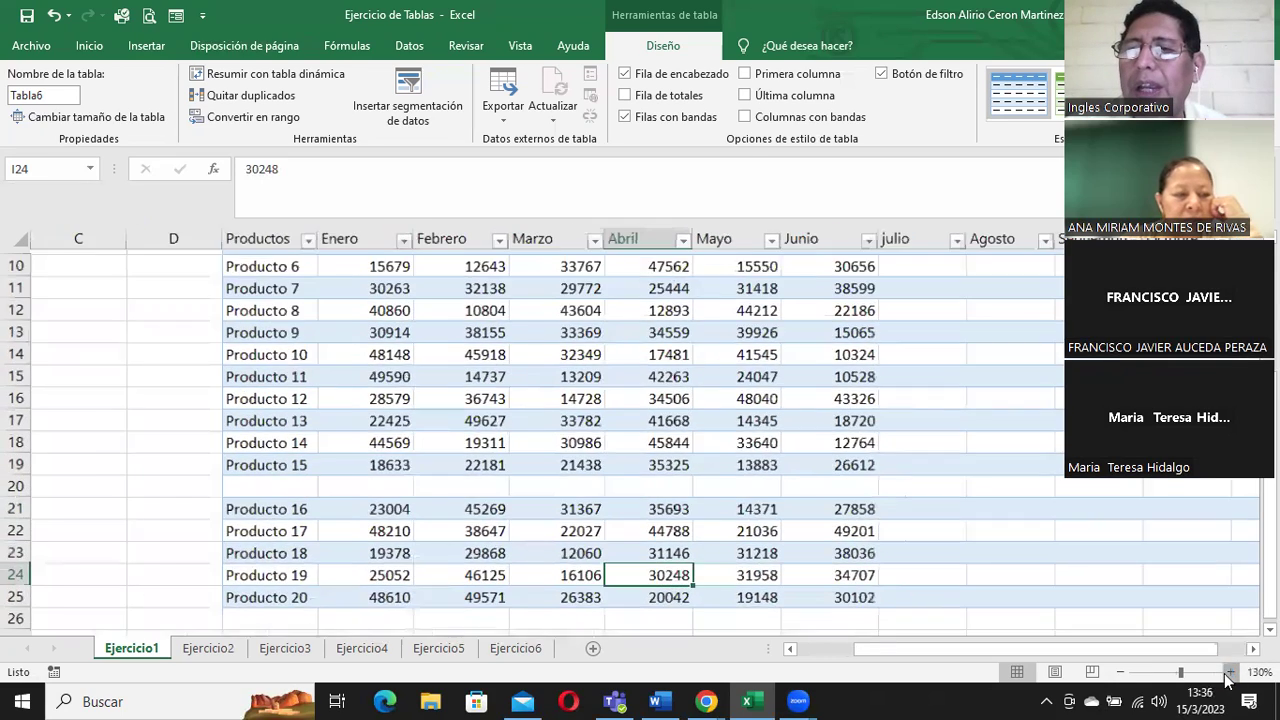
click(1230, 672)
scroll(1243, 631, down, 3)
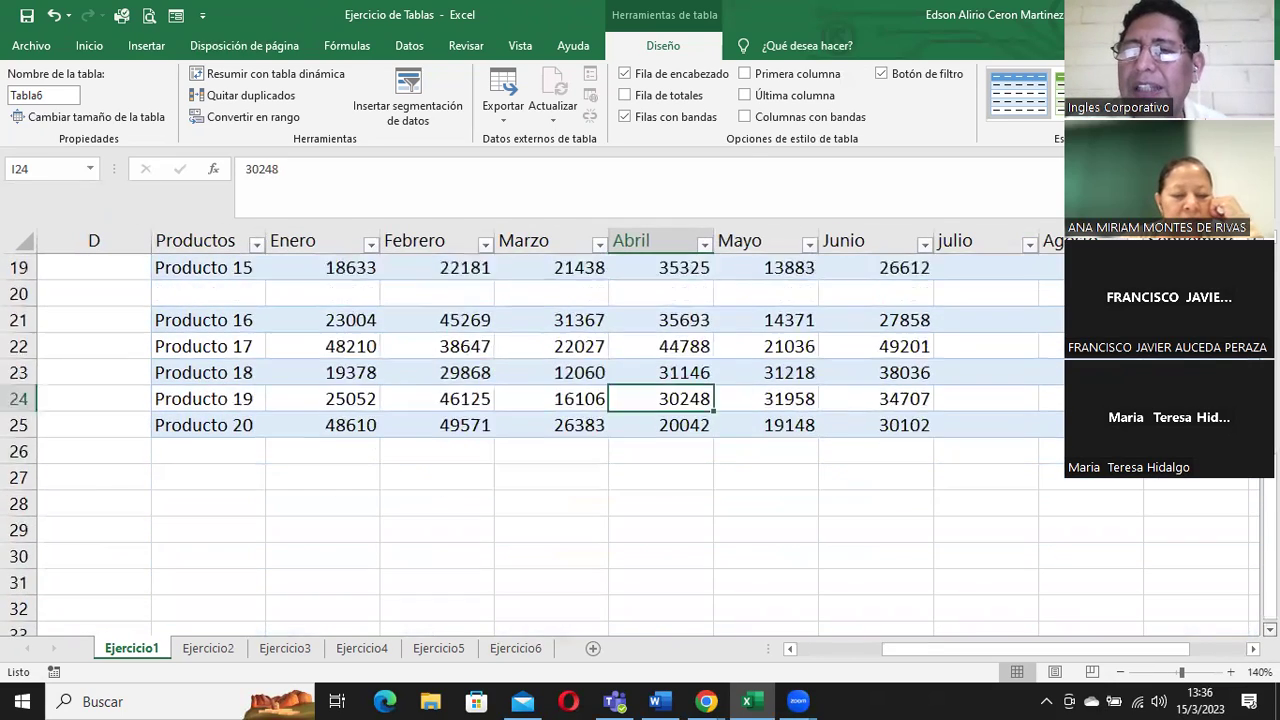
drag(1160, 647, 1216, 648)
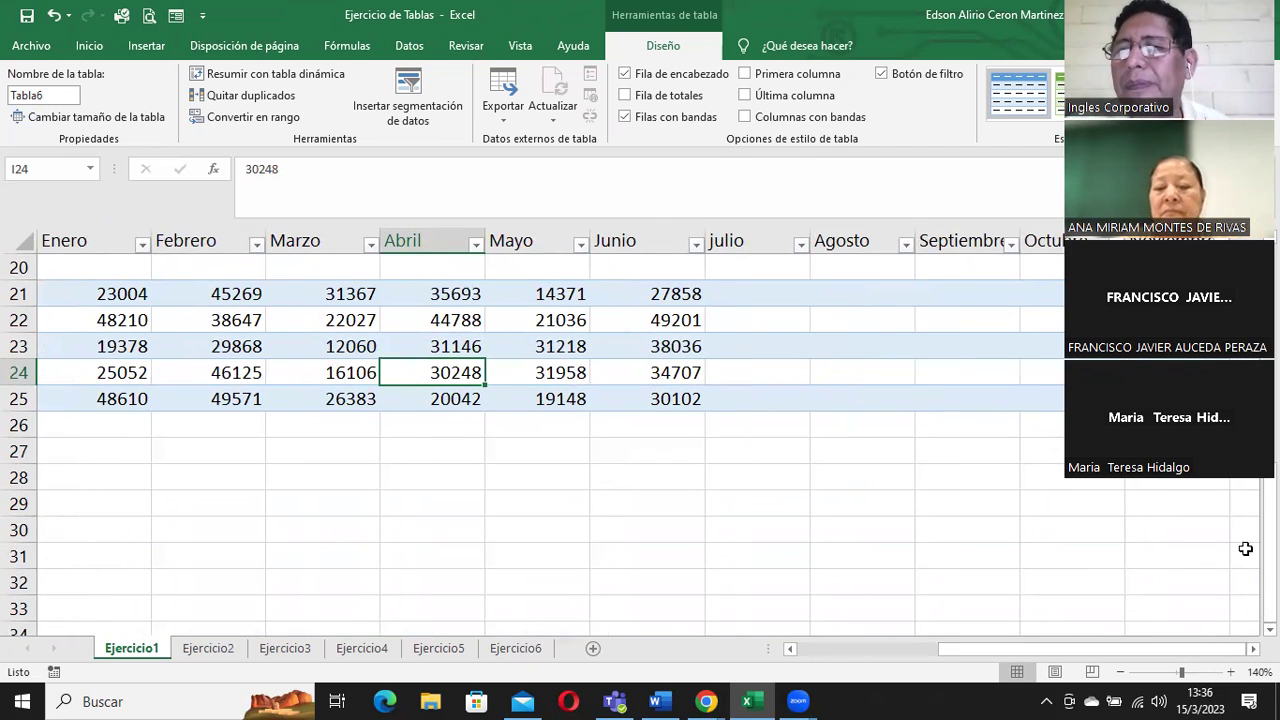
scroll(1068, 531, right, 1)
scroll(1068, 531, right, 1)
scroll(1068, 531, right, 1)
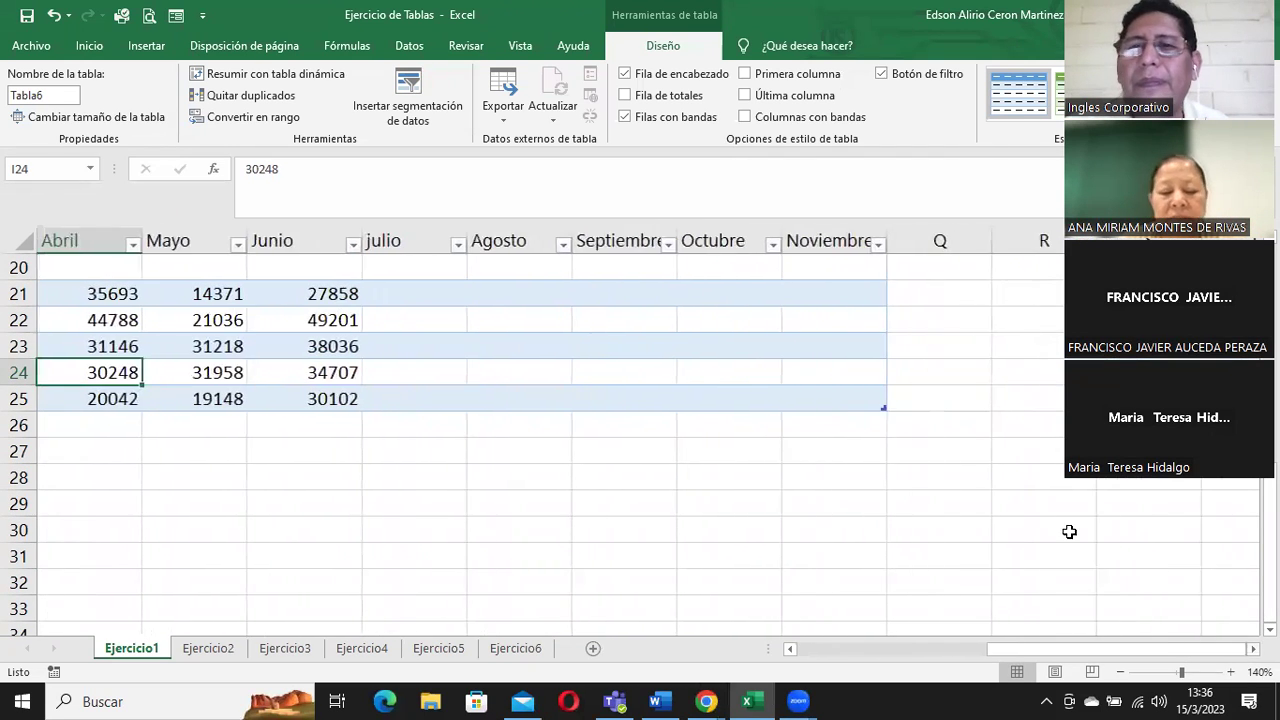
drag(900, 412, 1050, 425)
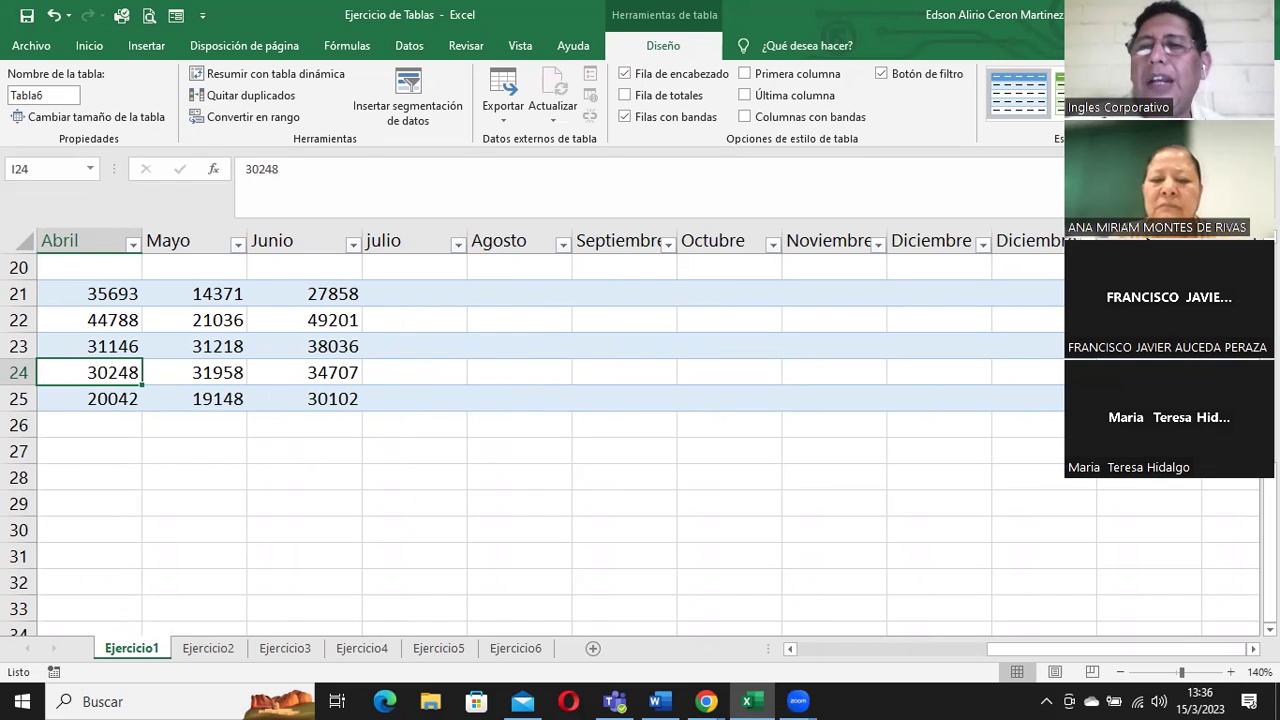
click(1050, 399)
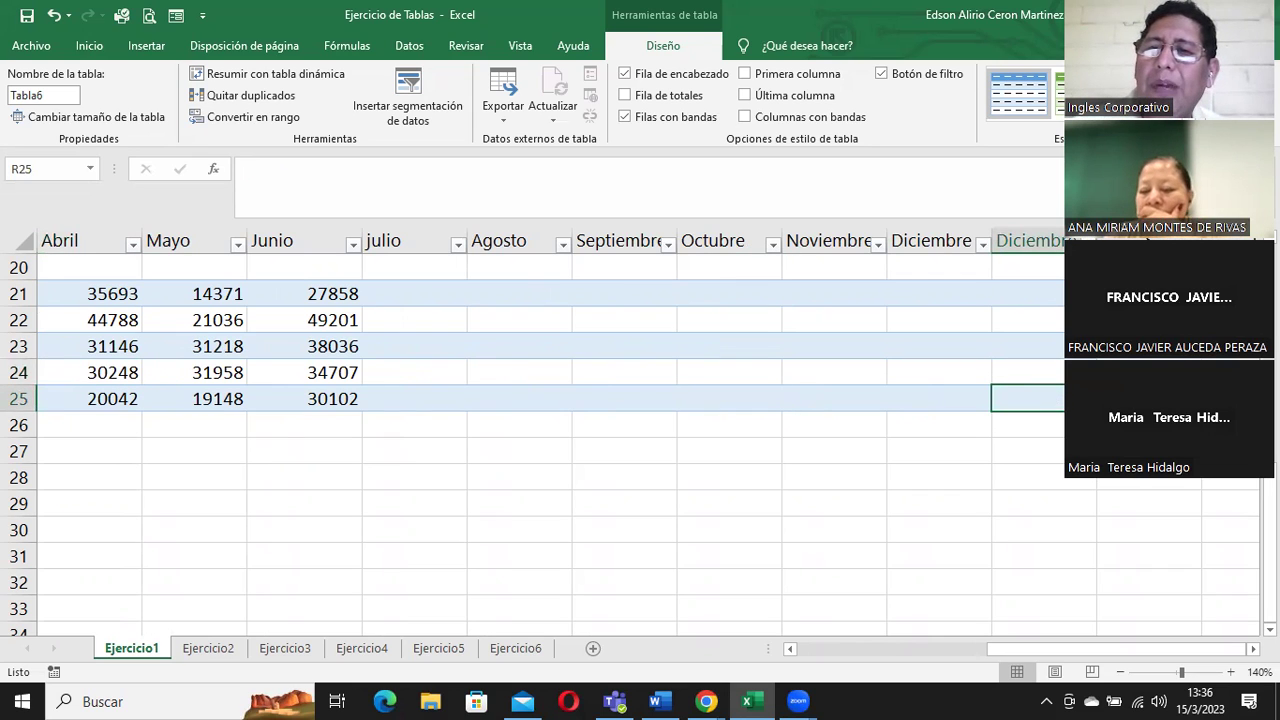
drag(1096, 411, 1096, 437)
click(950, 398)
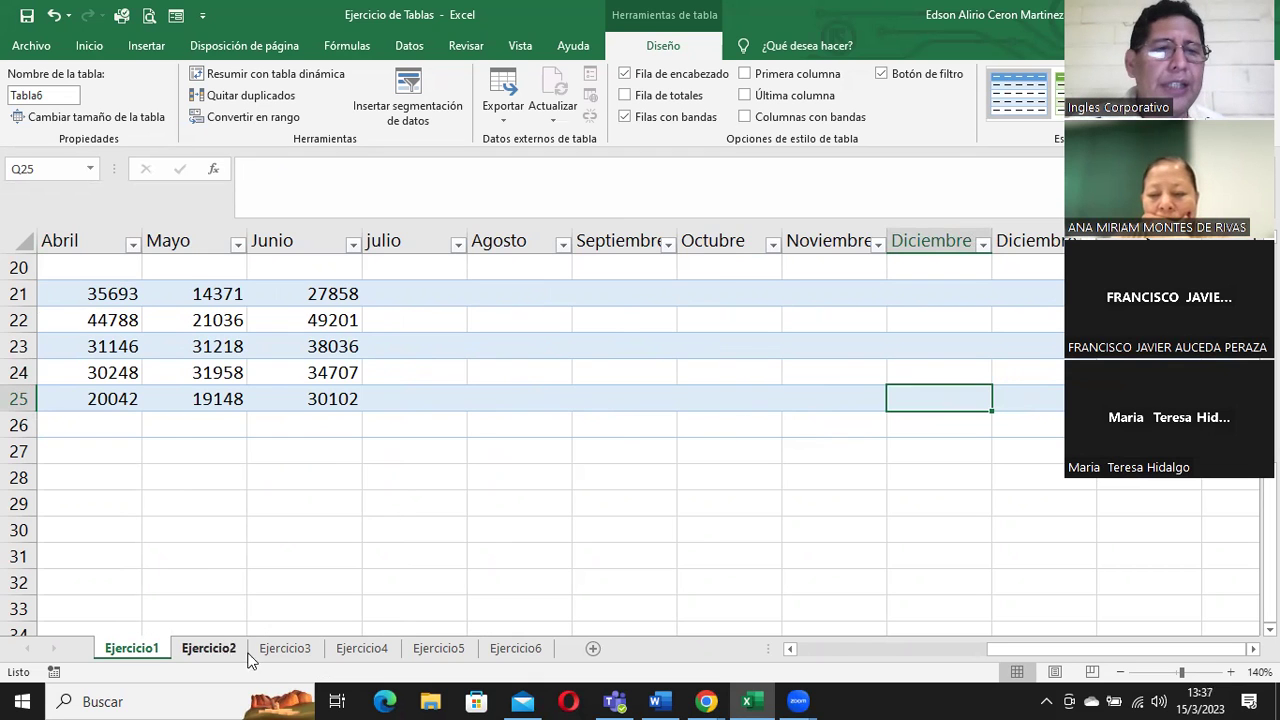
Step: Glance at Ejercicio2, then return to the Ejercicio3 sheet with Ingresos and Egresos
click(285, 650)
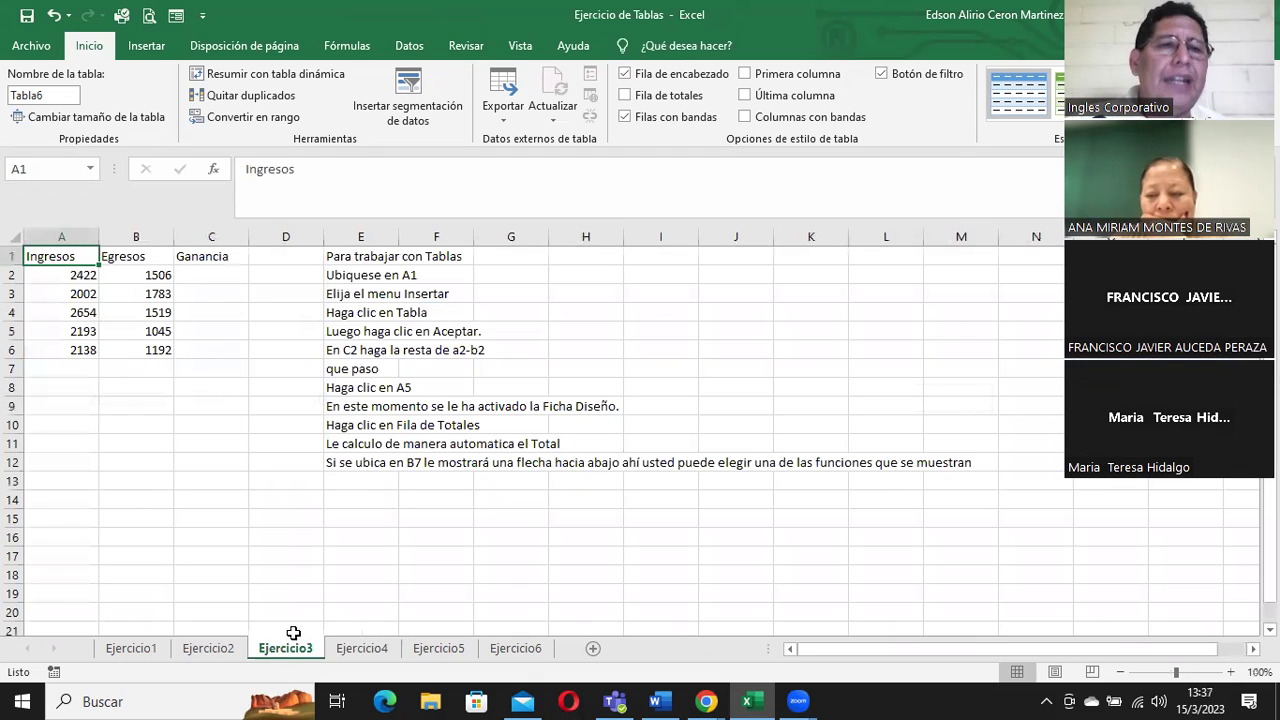
click(212, 648)
click(483, 256)
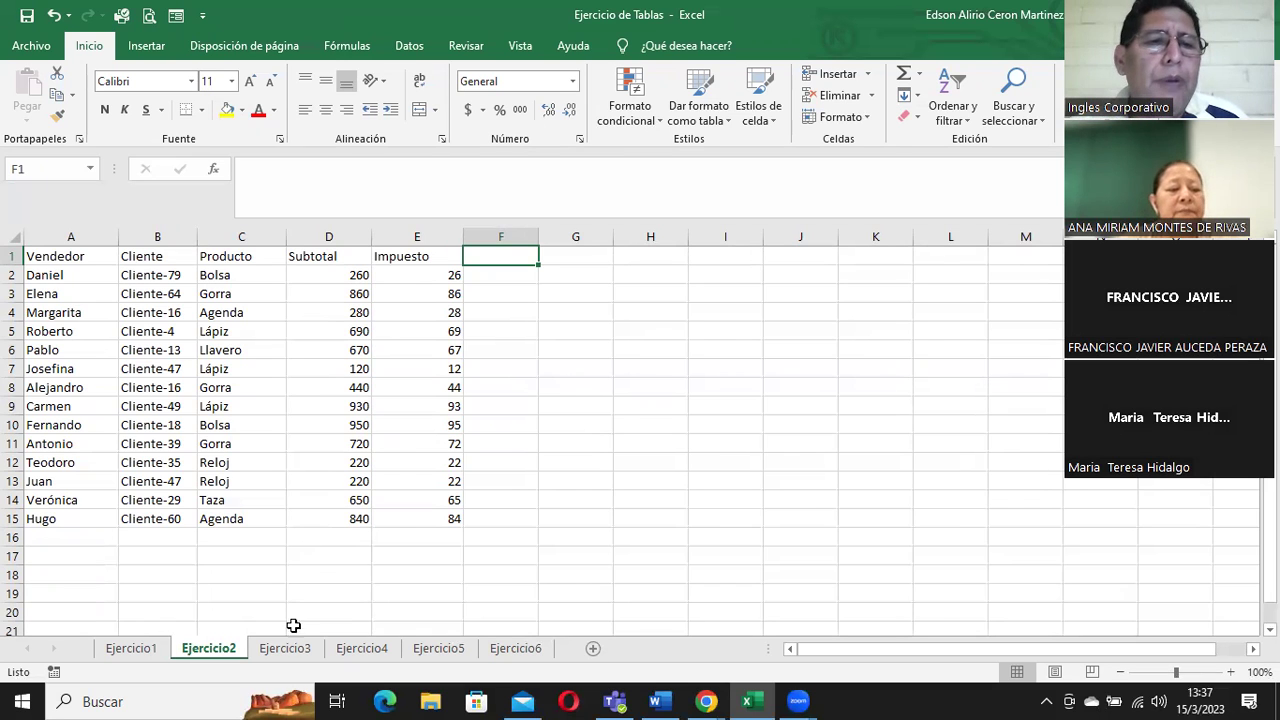
click(291, 655)
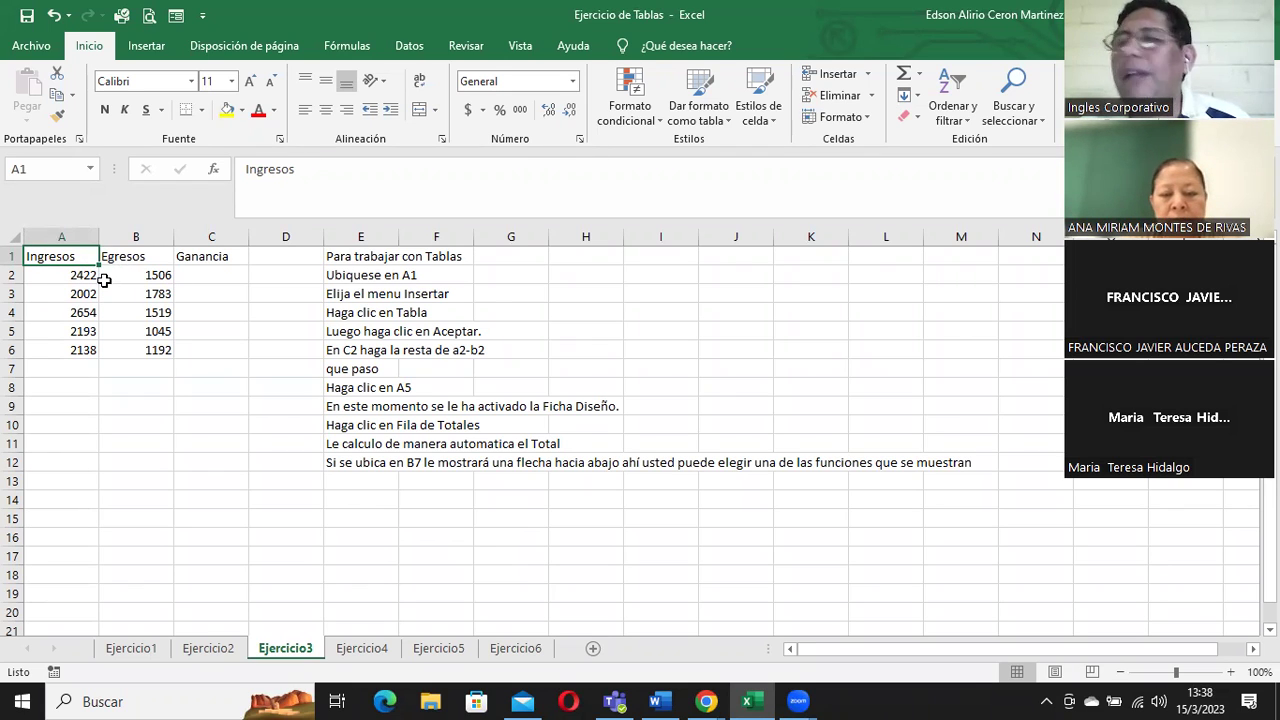
mouse_move(336, 330)
mouse_down()
mouse_move(369, 400)
mouse_move(414, 443)
mouse_up()
drag(363, 274, 368, 316)
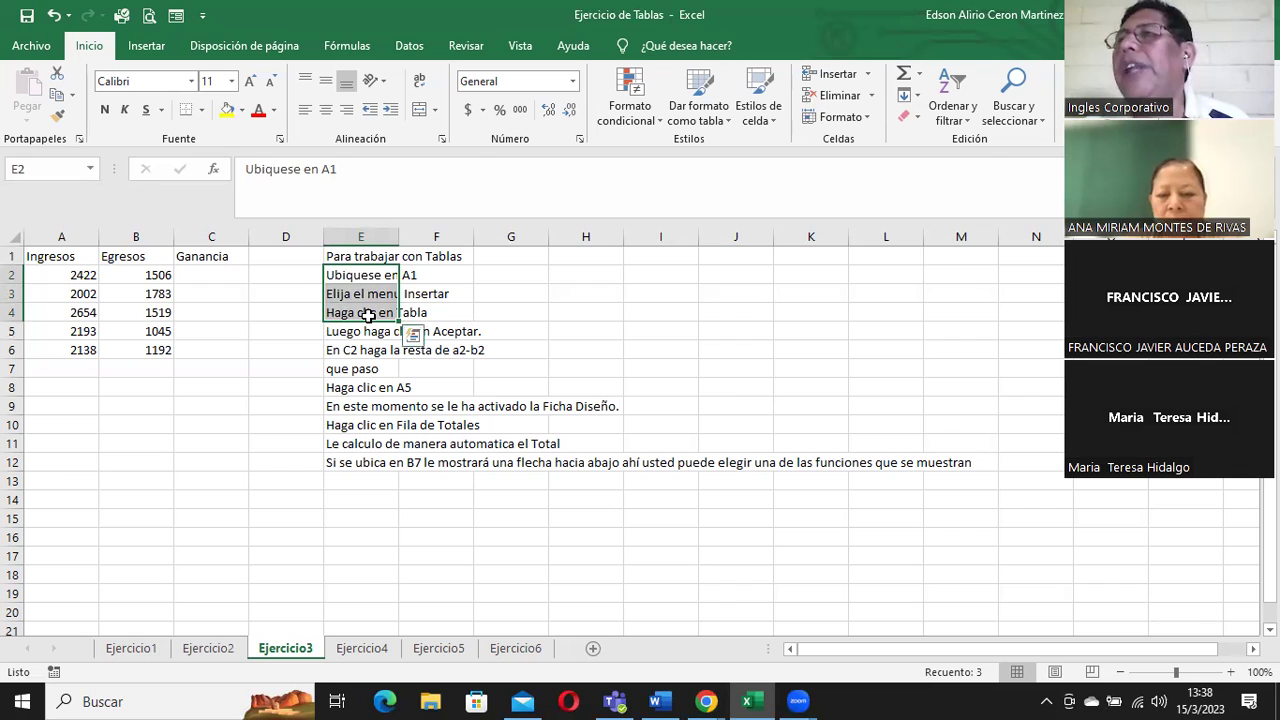
click(556, 344)
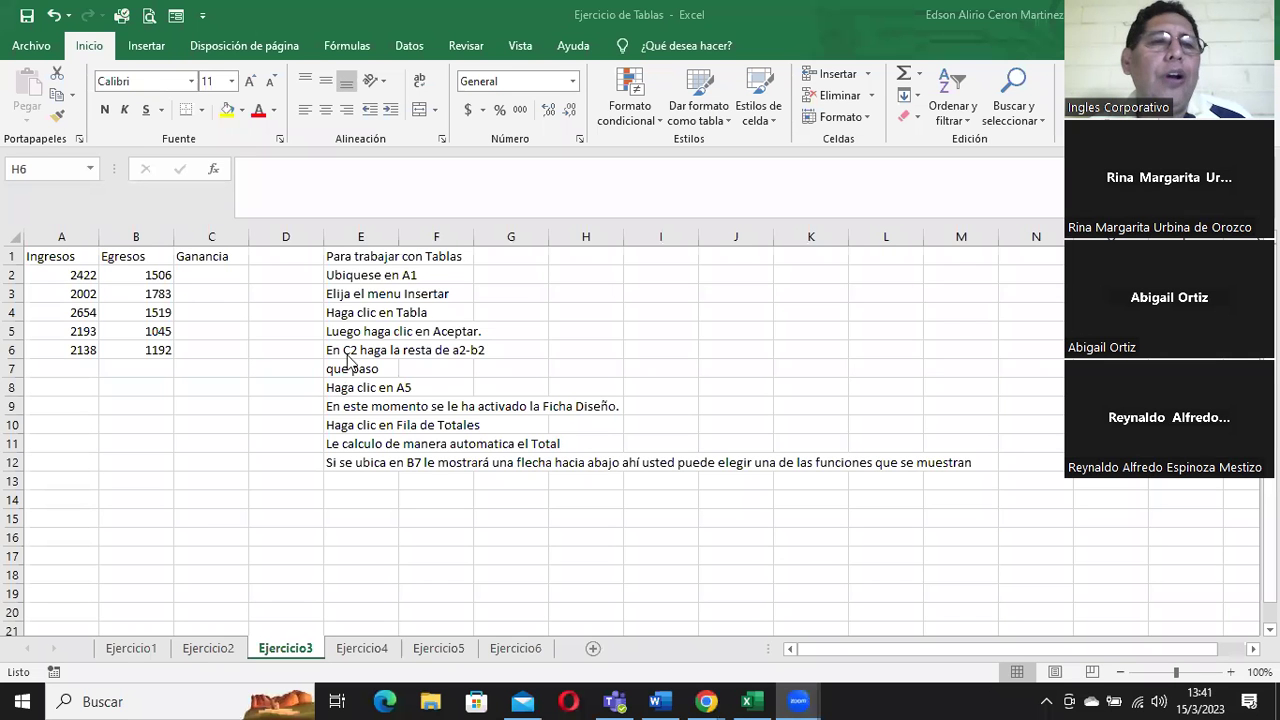
click(233, 273)
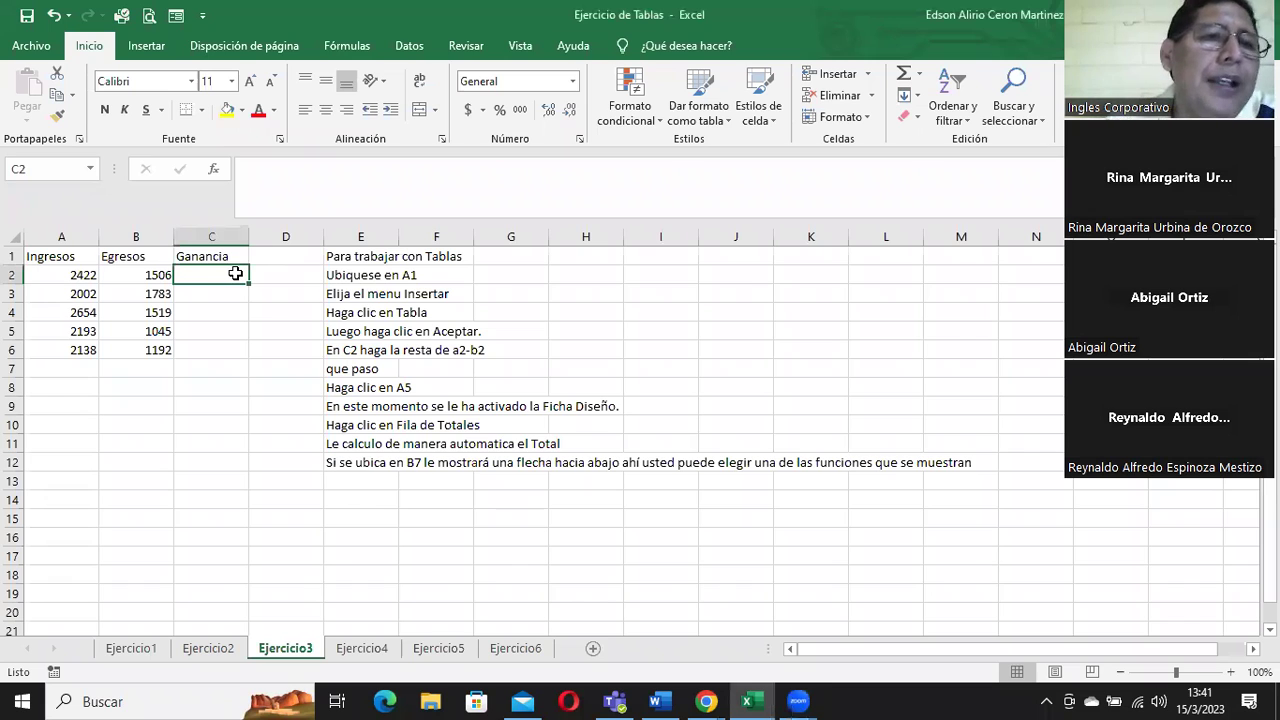
click(76, 260)
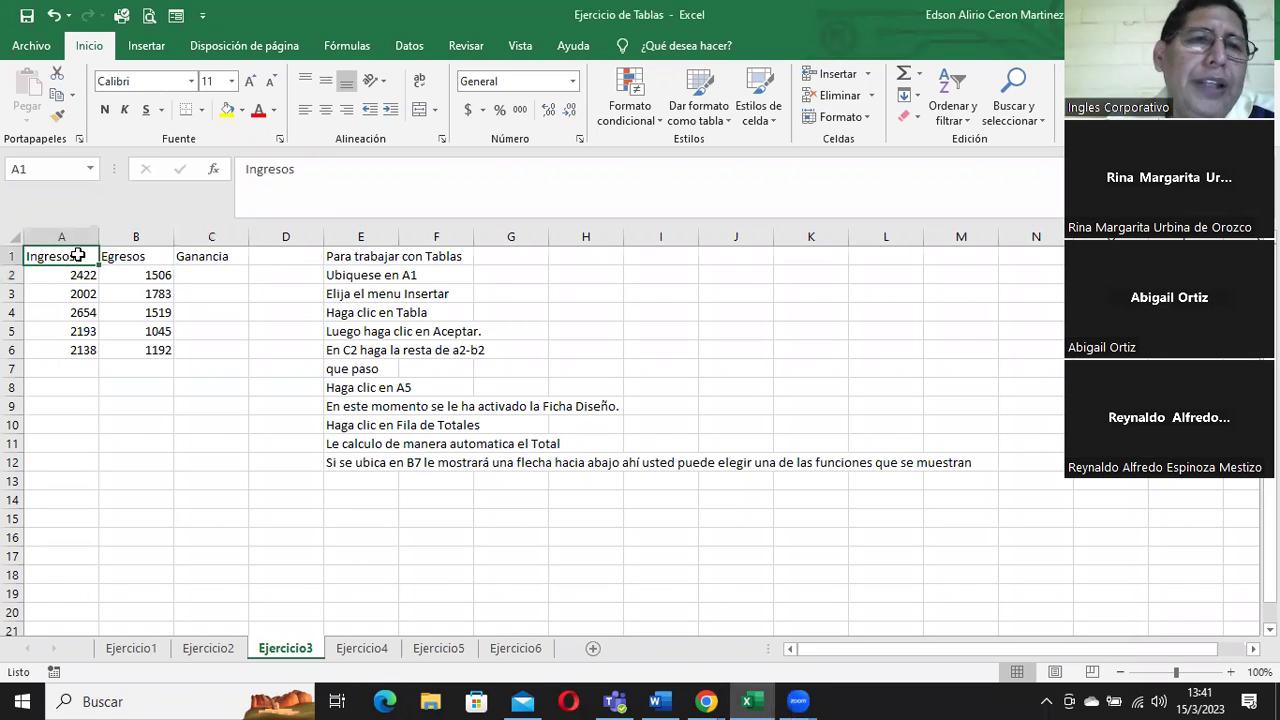
Step: Convert the range A1:C6 into a table with headers
click(146, 47)
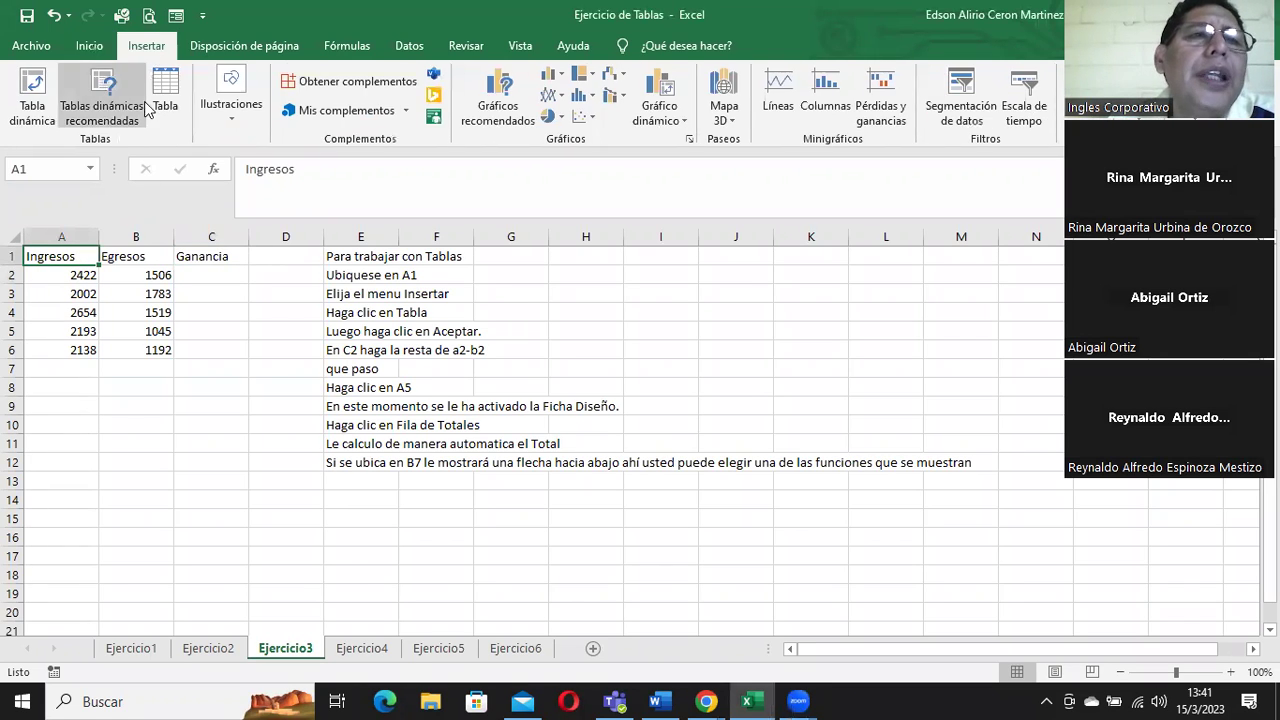
click(163, 95)
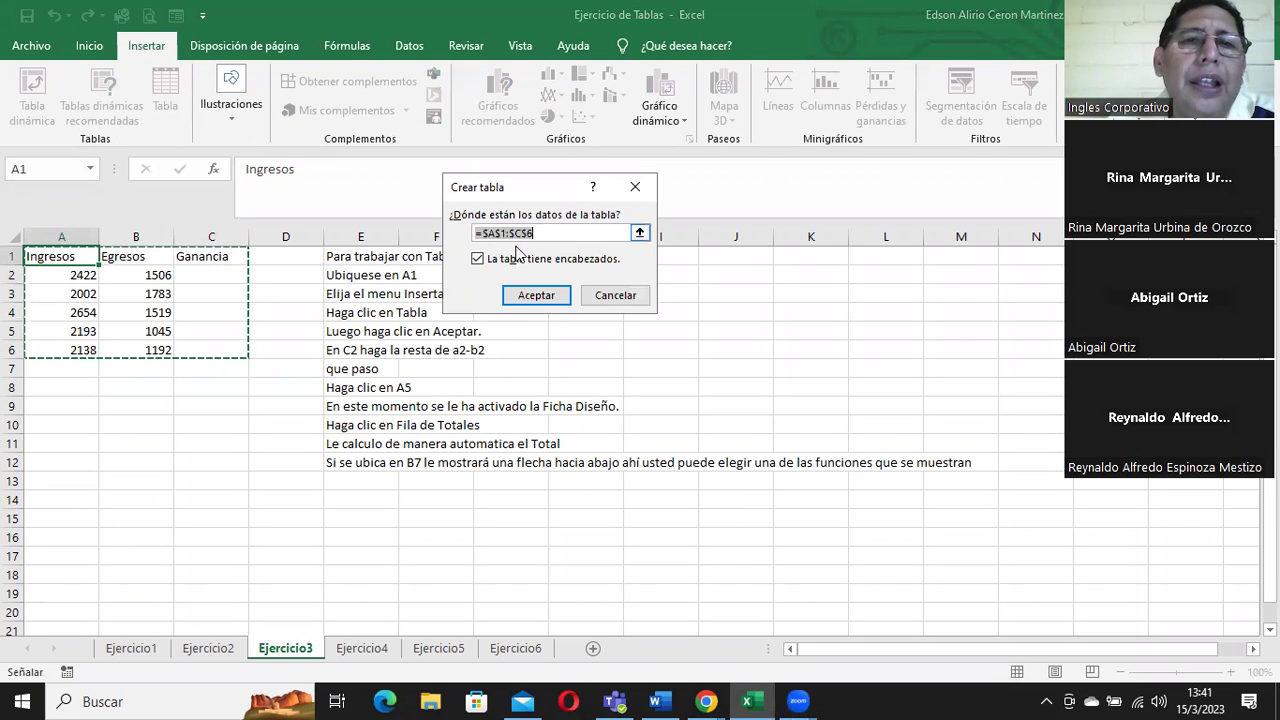
click(536, 295)
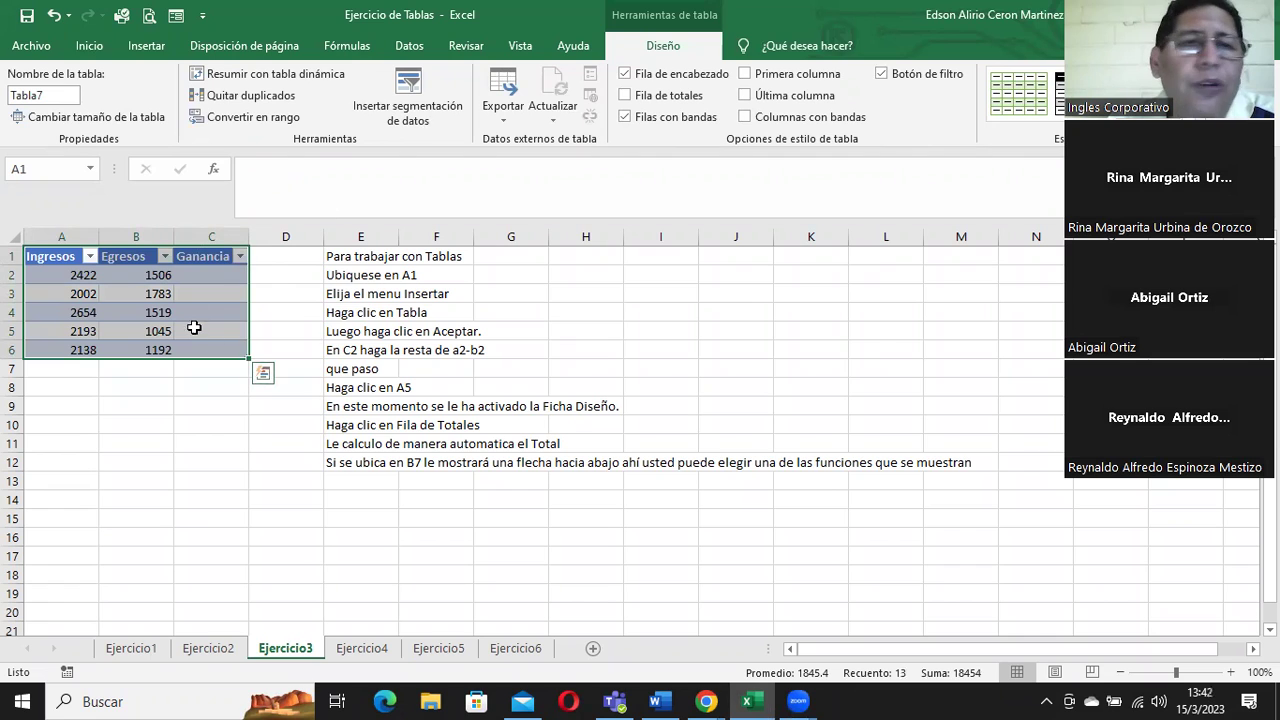
Step: Fill Ganancia with =([@[Ingresos]]-[@[Egresos]]) from C2, then switch to Ejercicio4
click(224, 274)
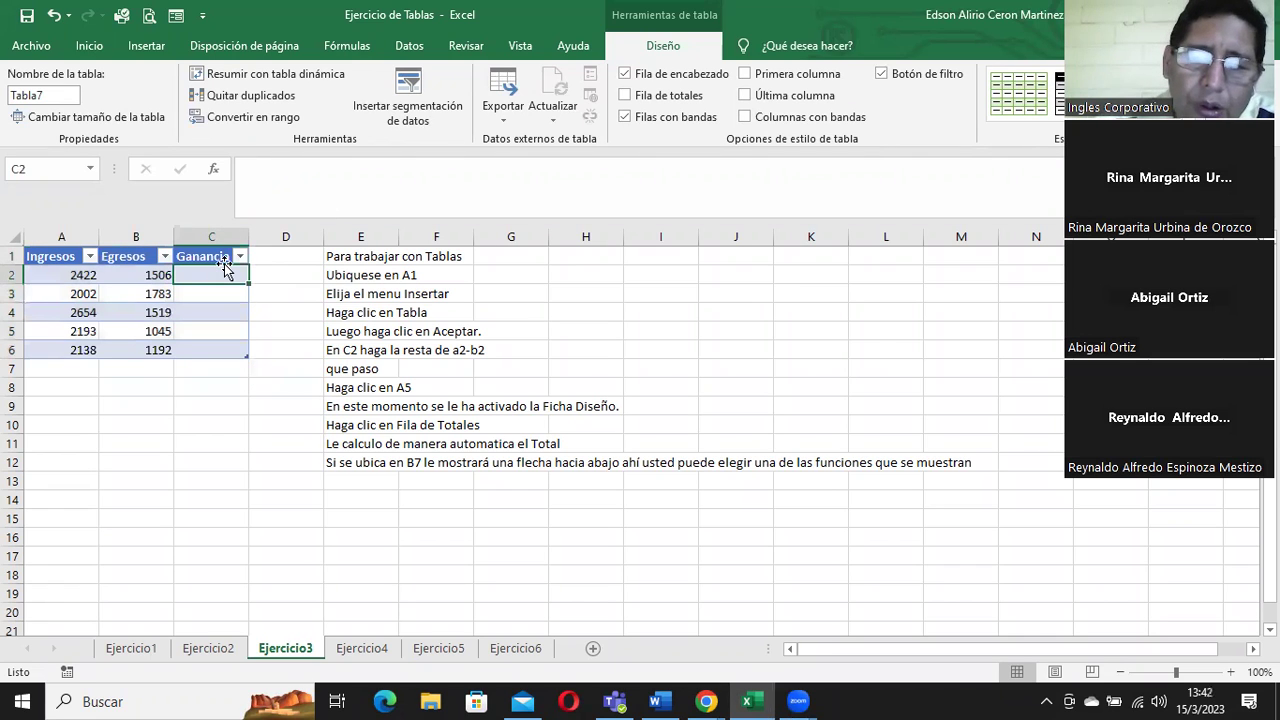
text(=()
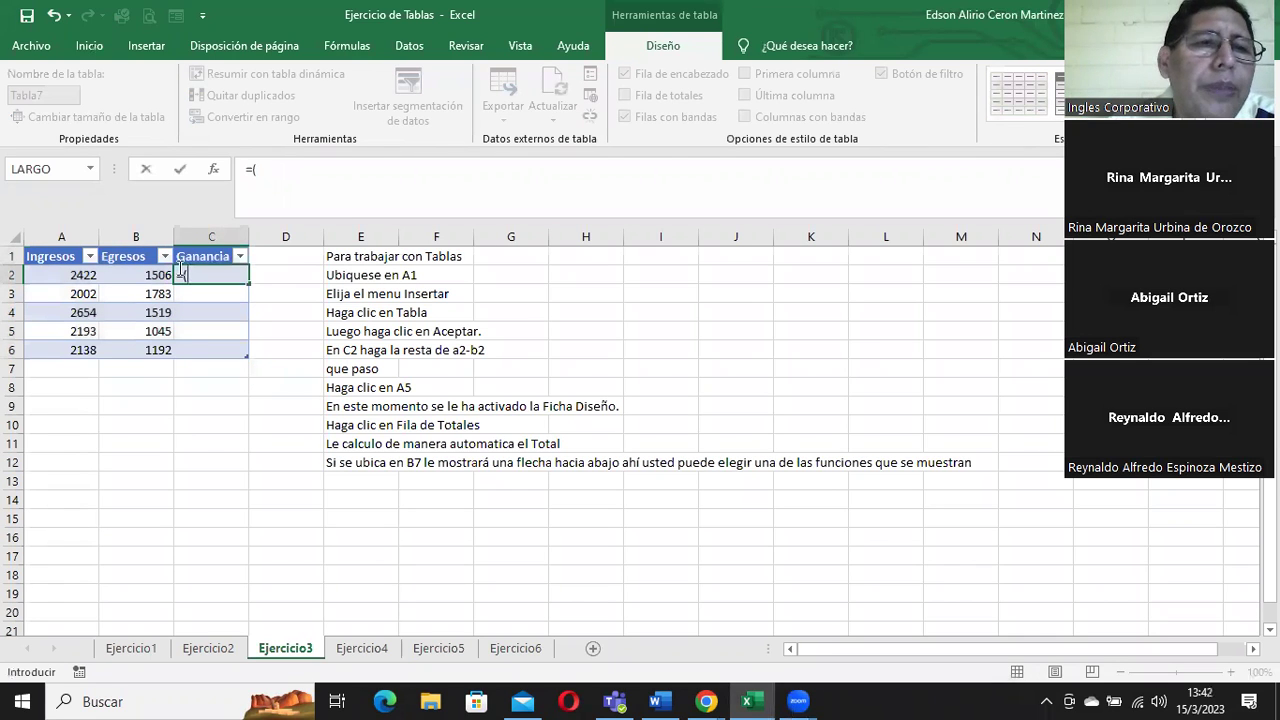
click(70, 276)
text(-)
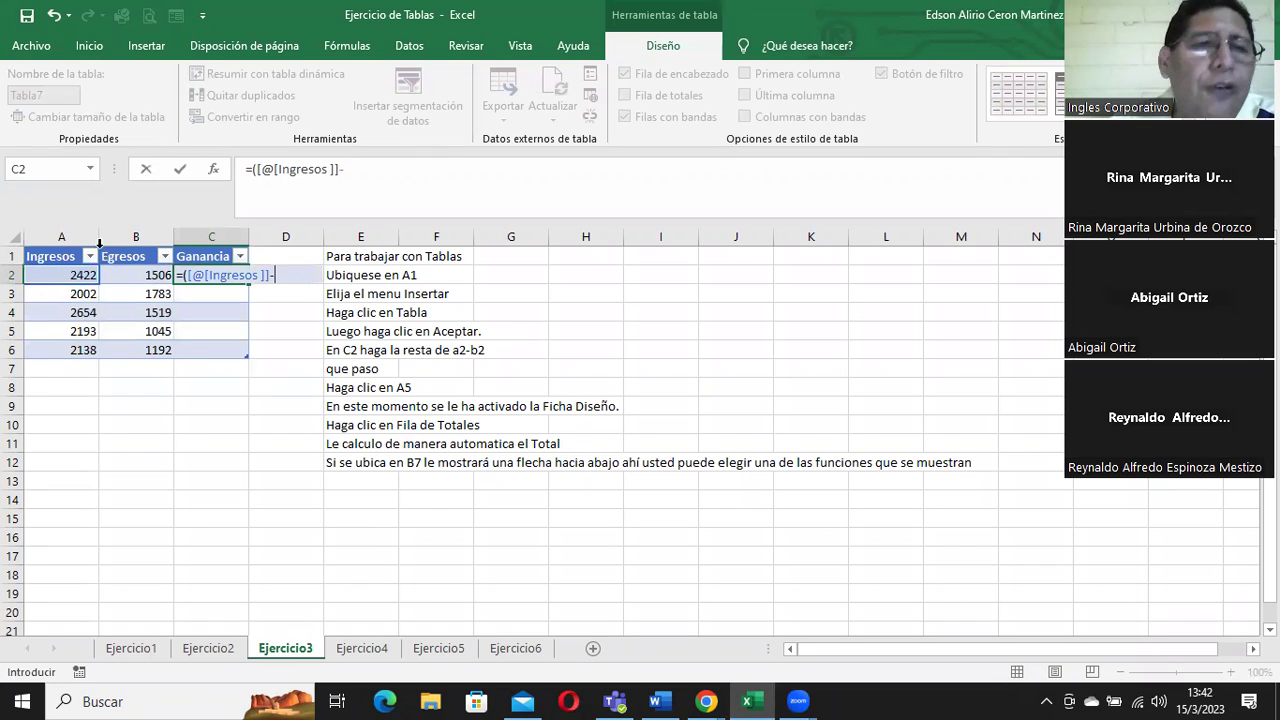
click(152, 276)
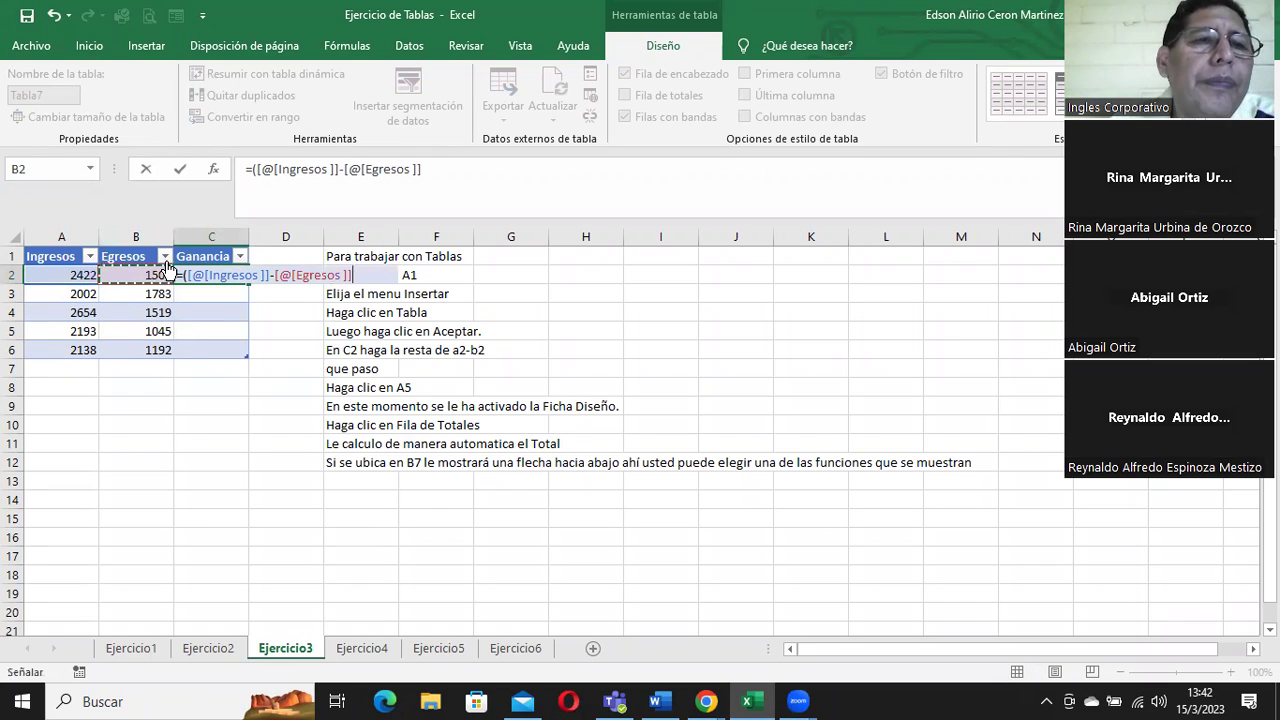
text())
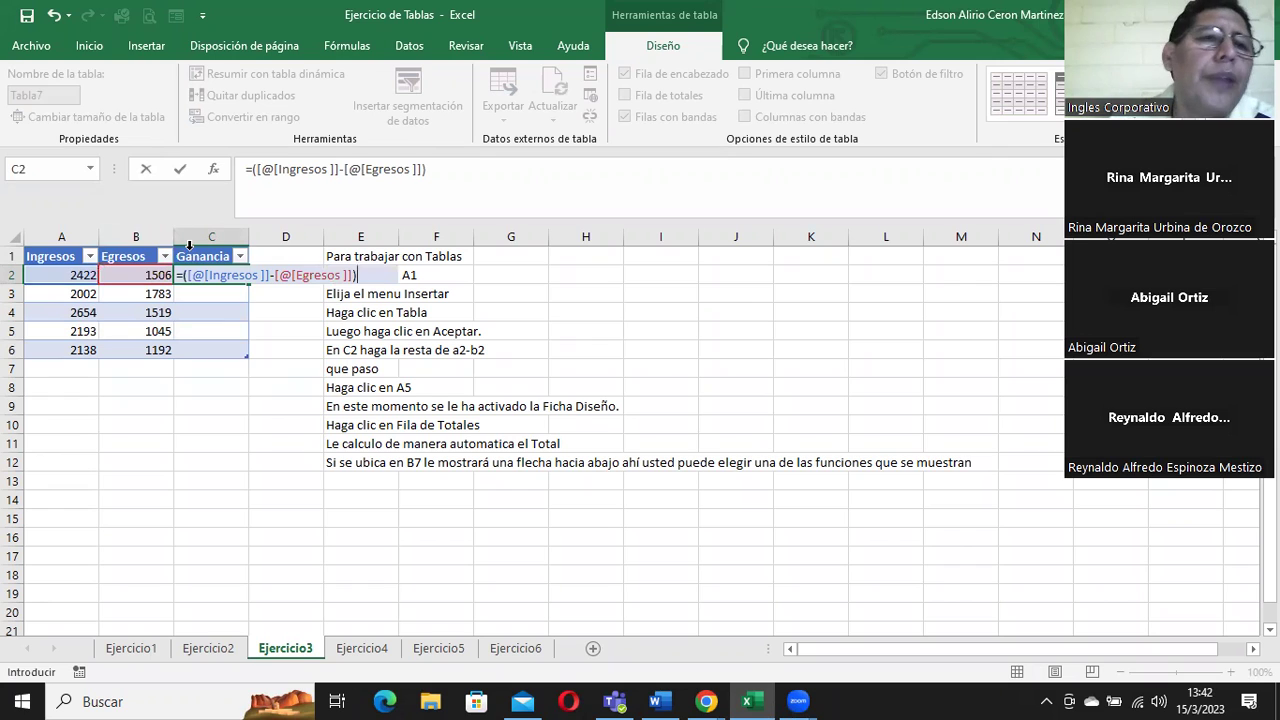
key(Return)
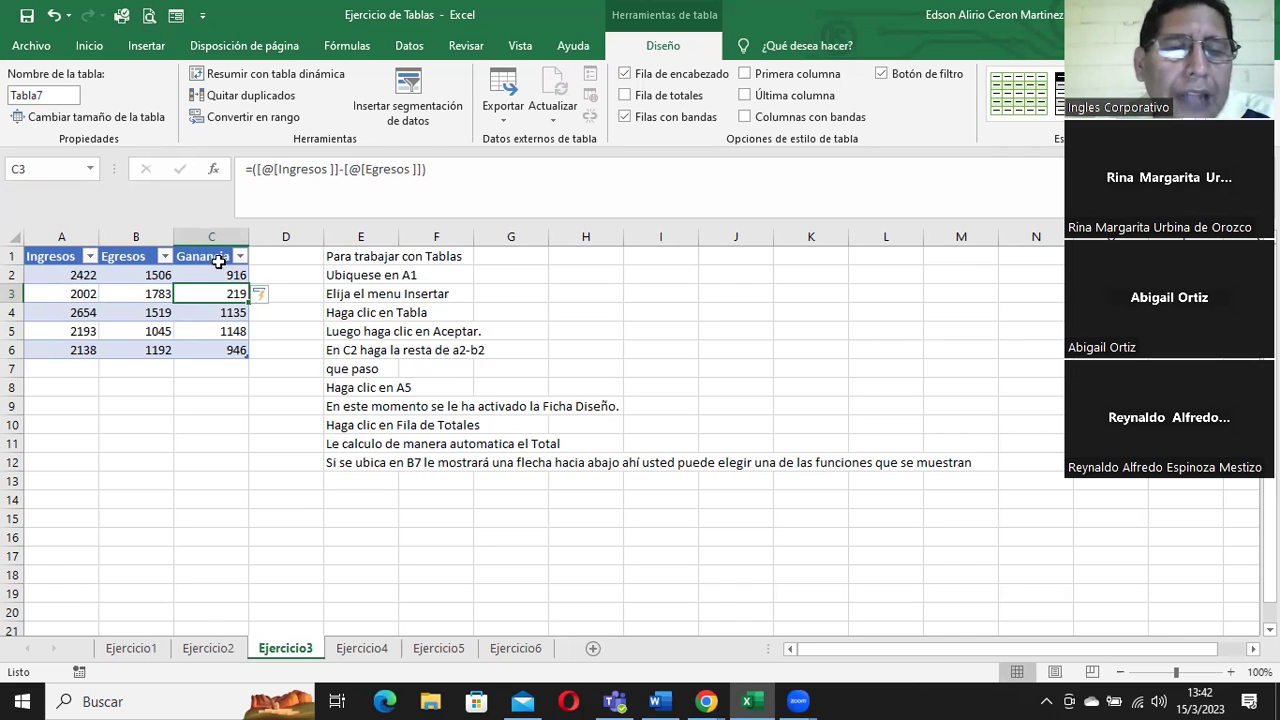
click(362, 649)
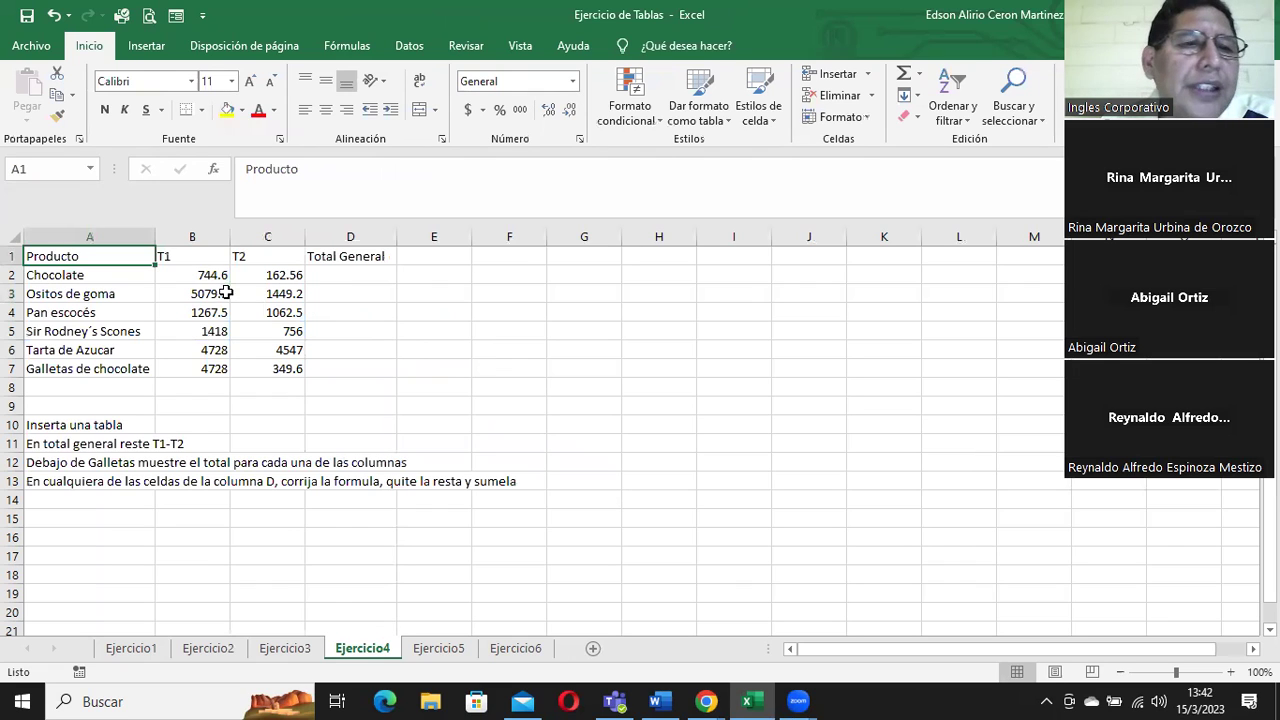
click(333, 279)
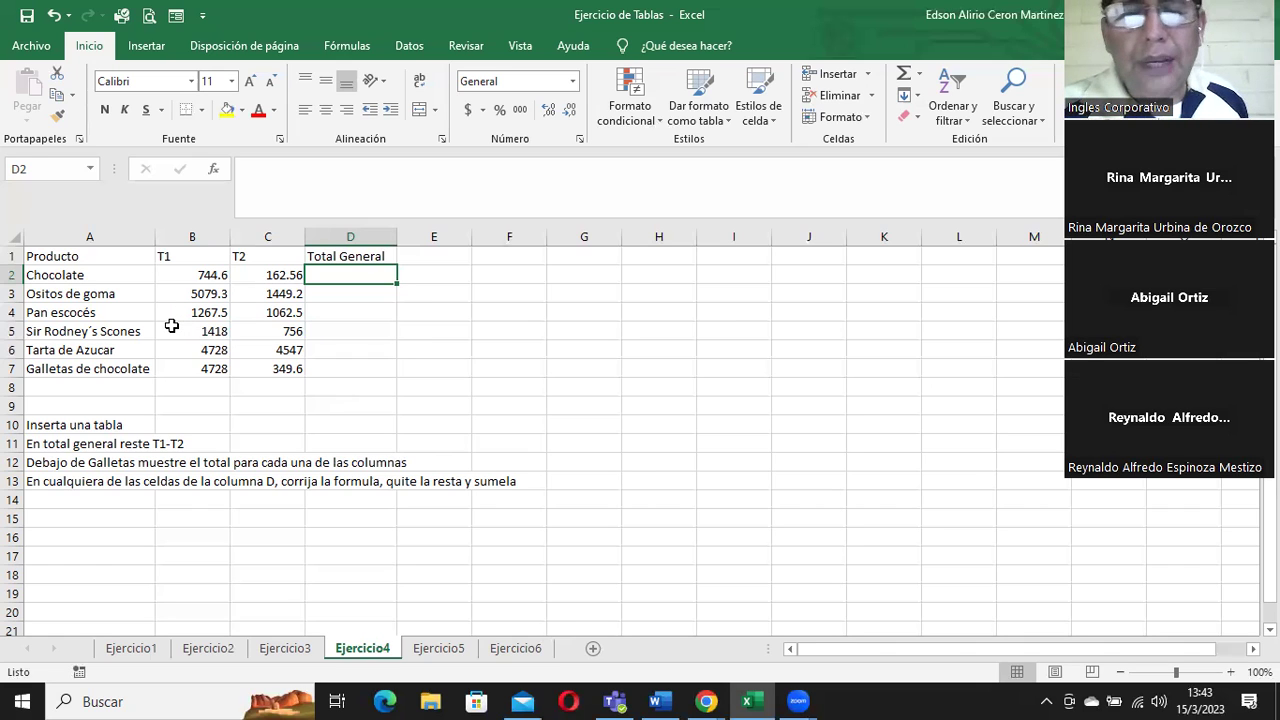
click(94, 253)
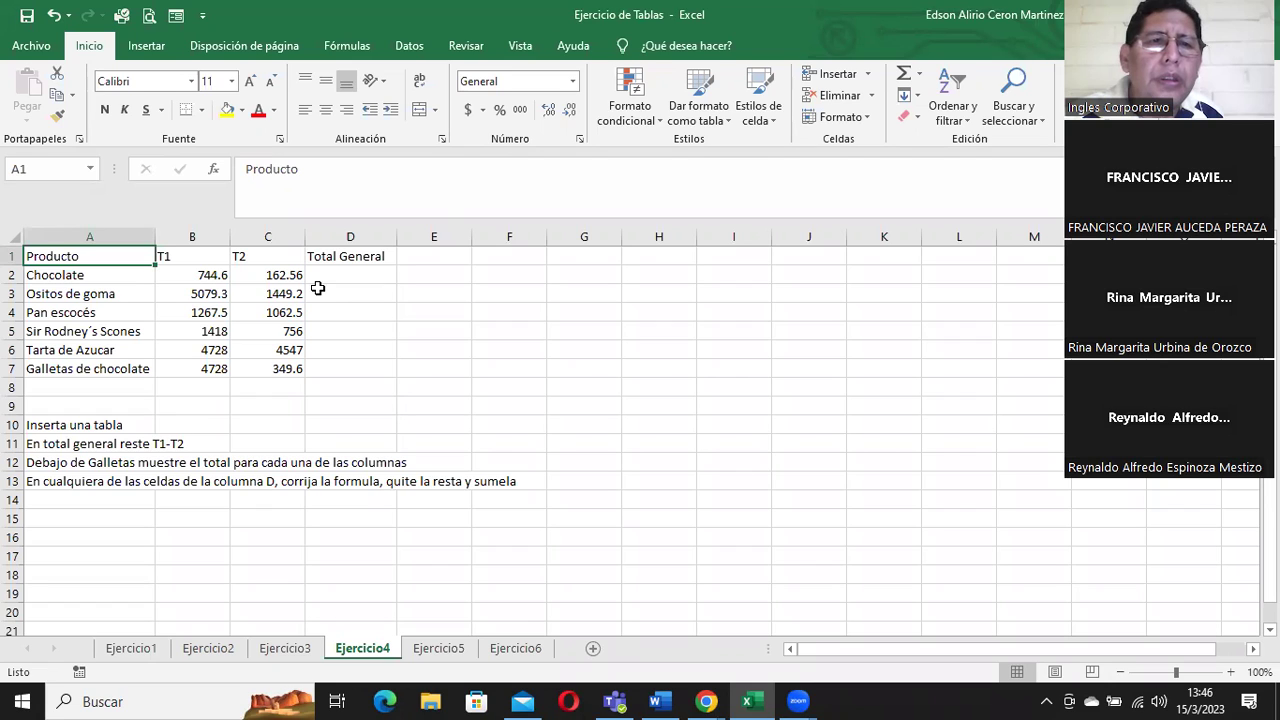
click(323, 278)
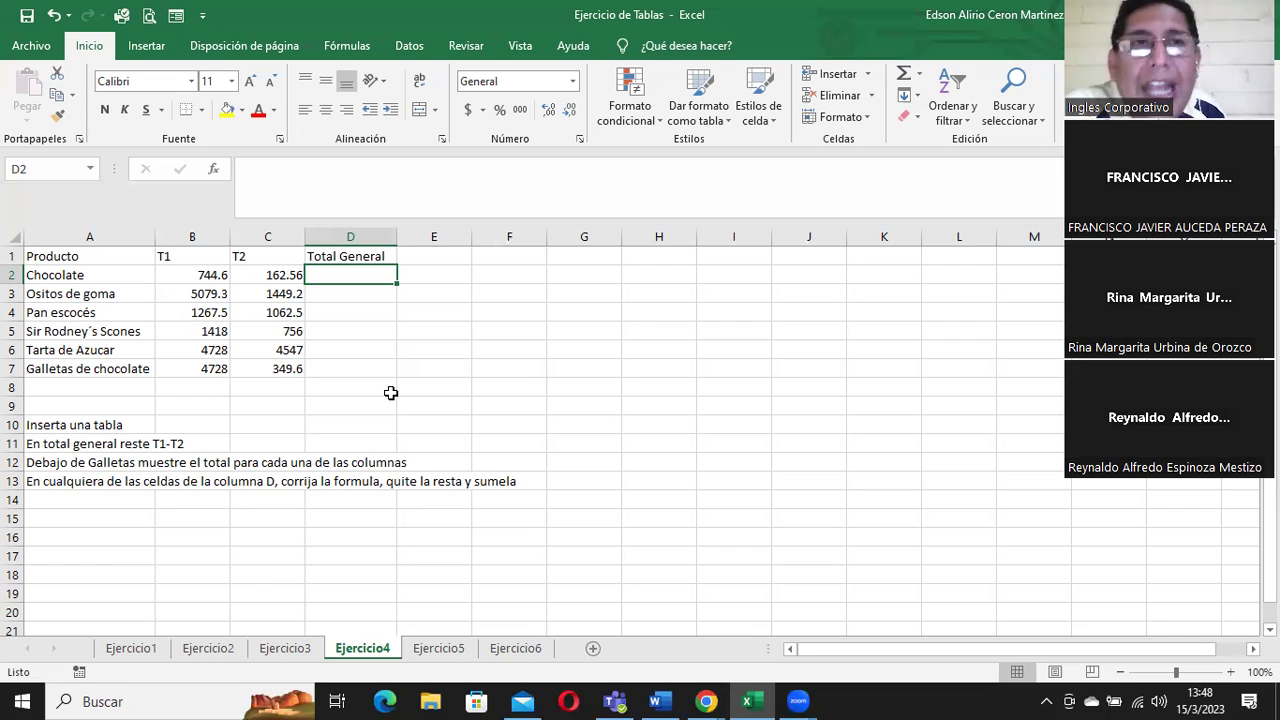
click(480, 213)
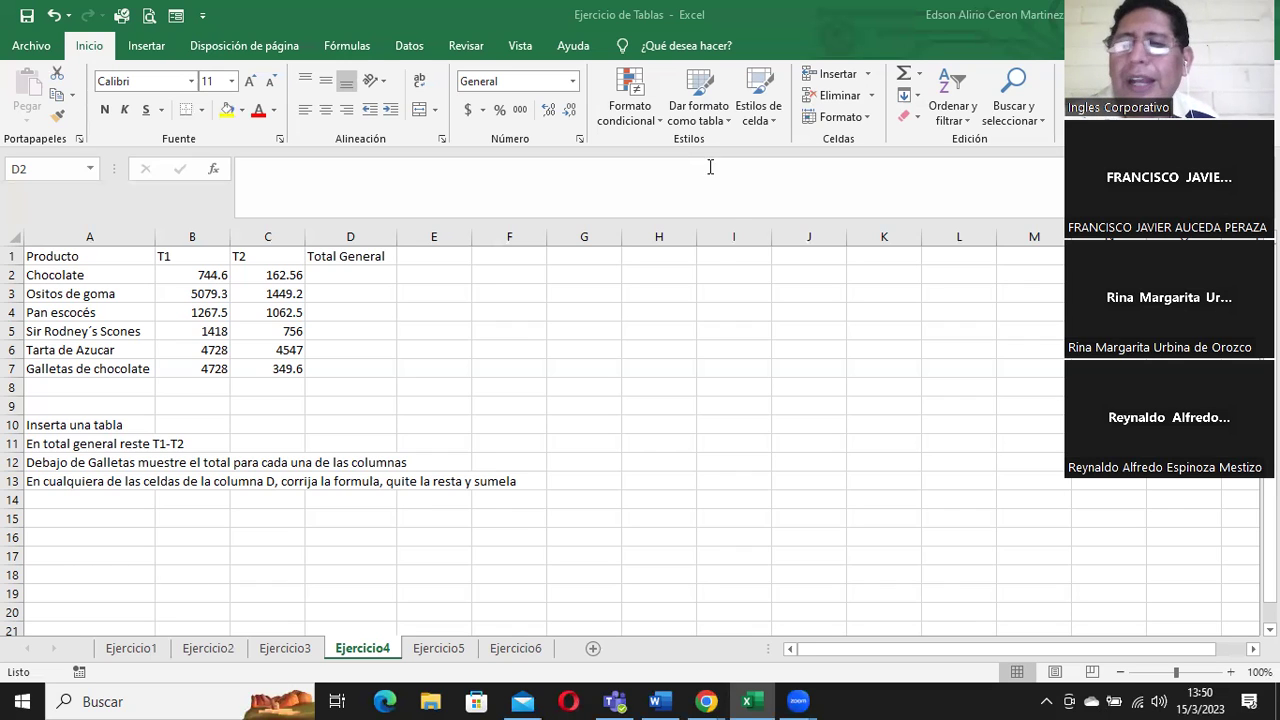
click(330, 278)
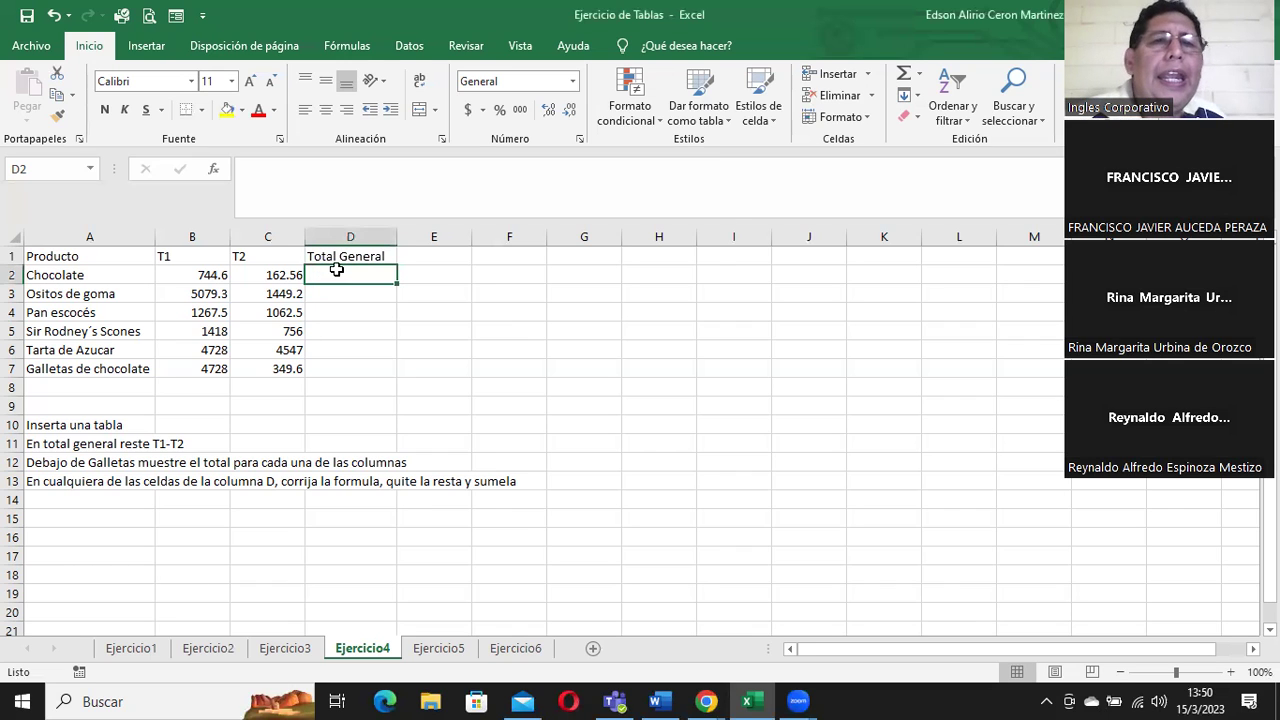
Step: Format A1:D7 as table Tabla8 in a dark gold style and select Total General cell D2
click(153, 261)
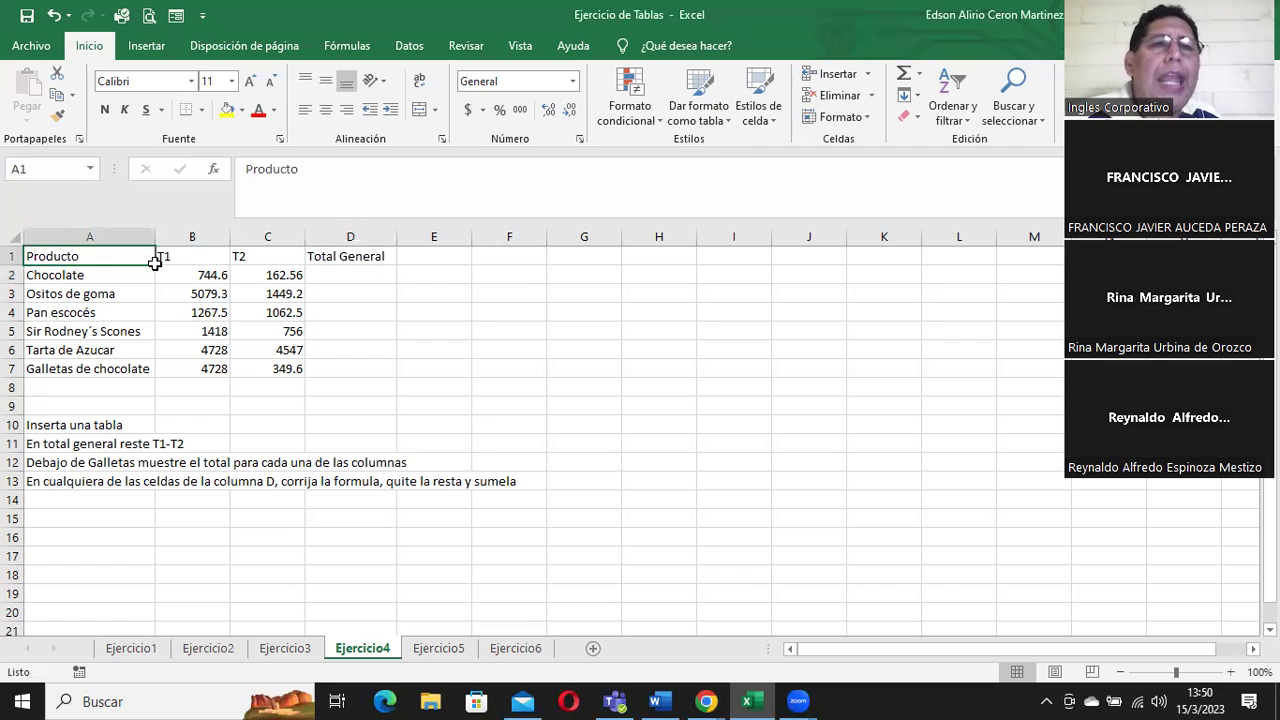
drag(153, 261, 358, 369)
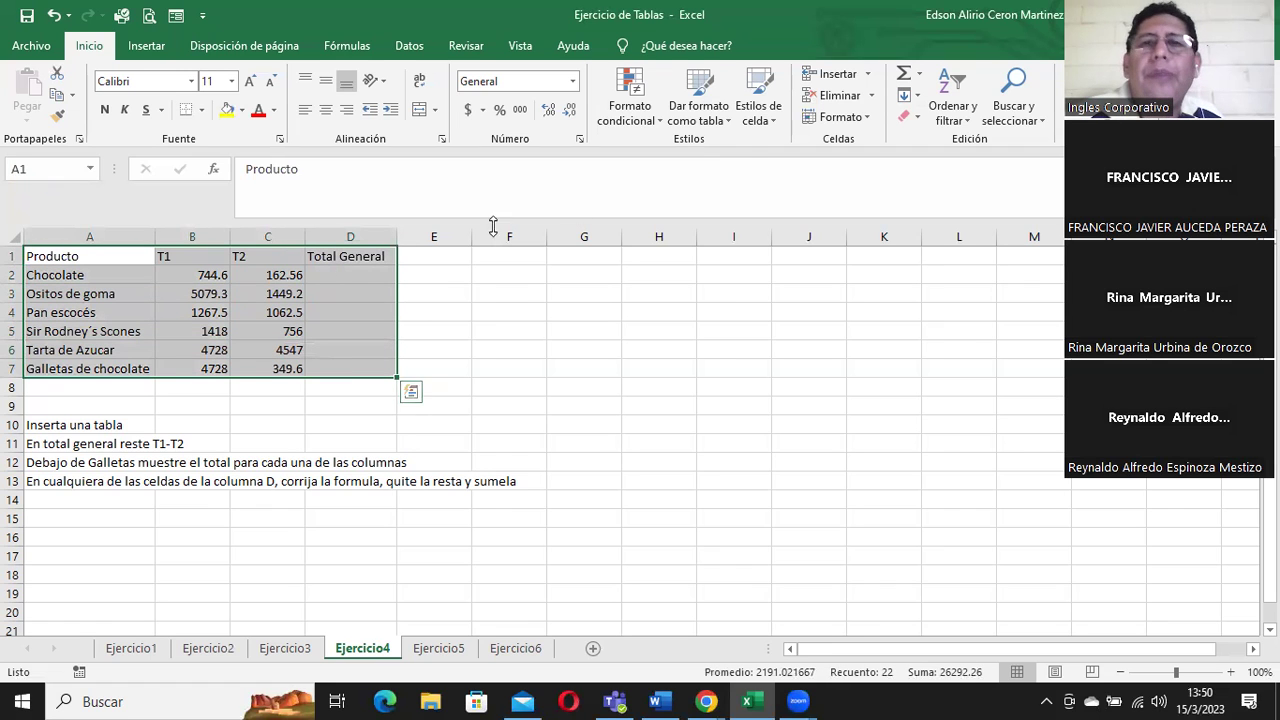
click(699, 105)
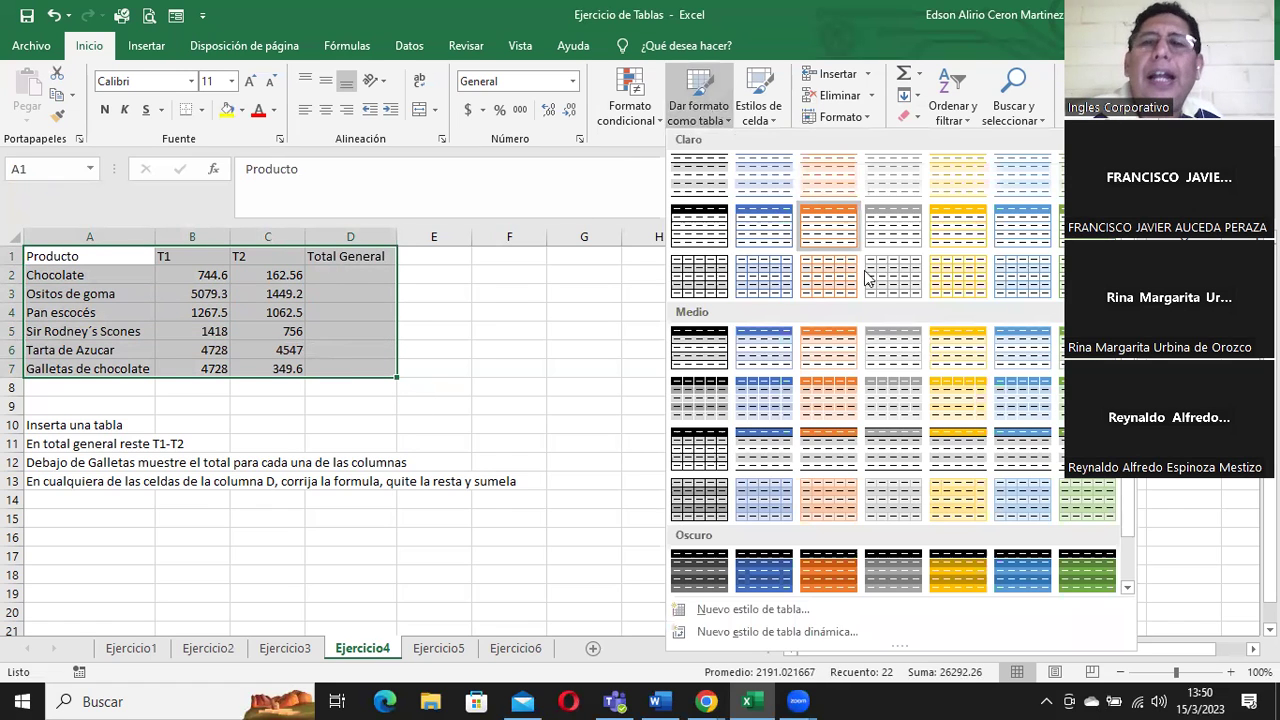
click(965, 573)
click(537, 294)
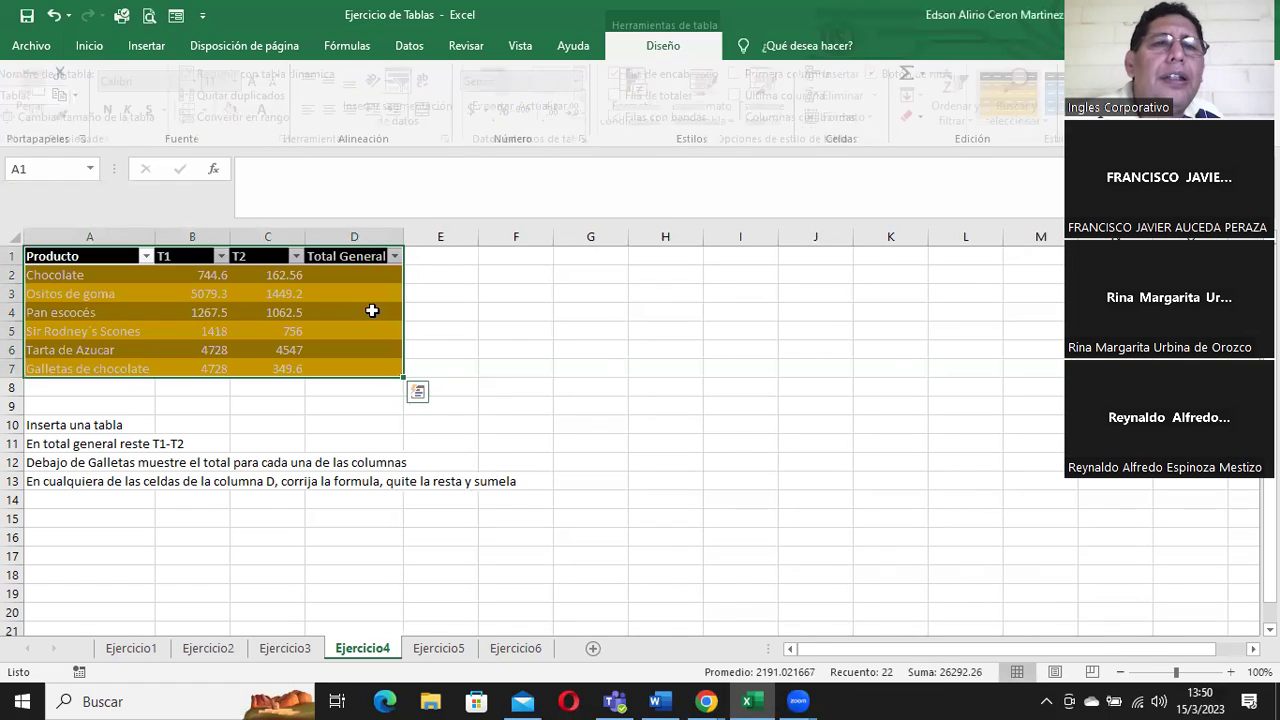
click(375, 295)
click(365, 273)
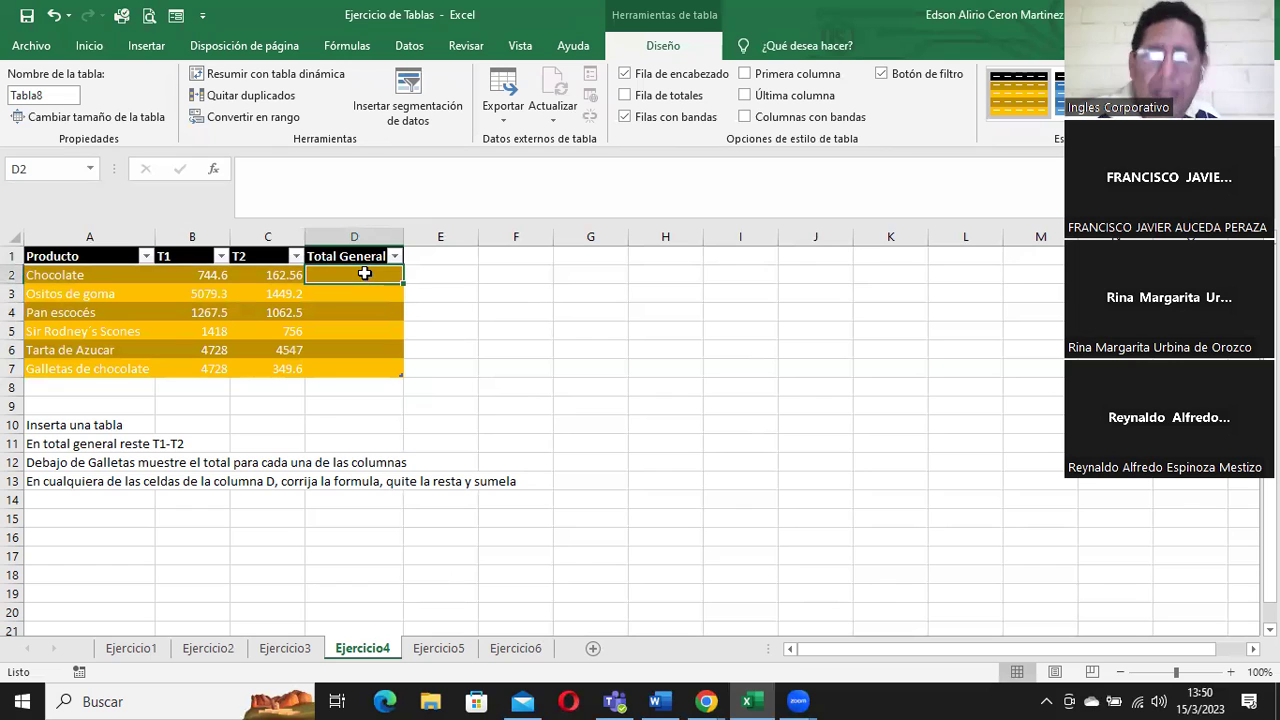
text(=()
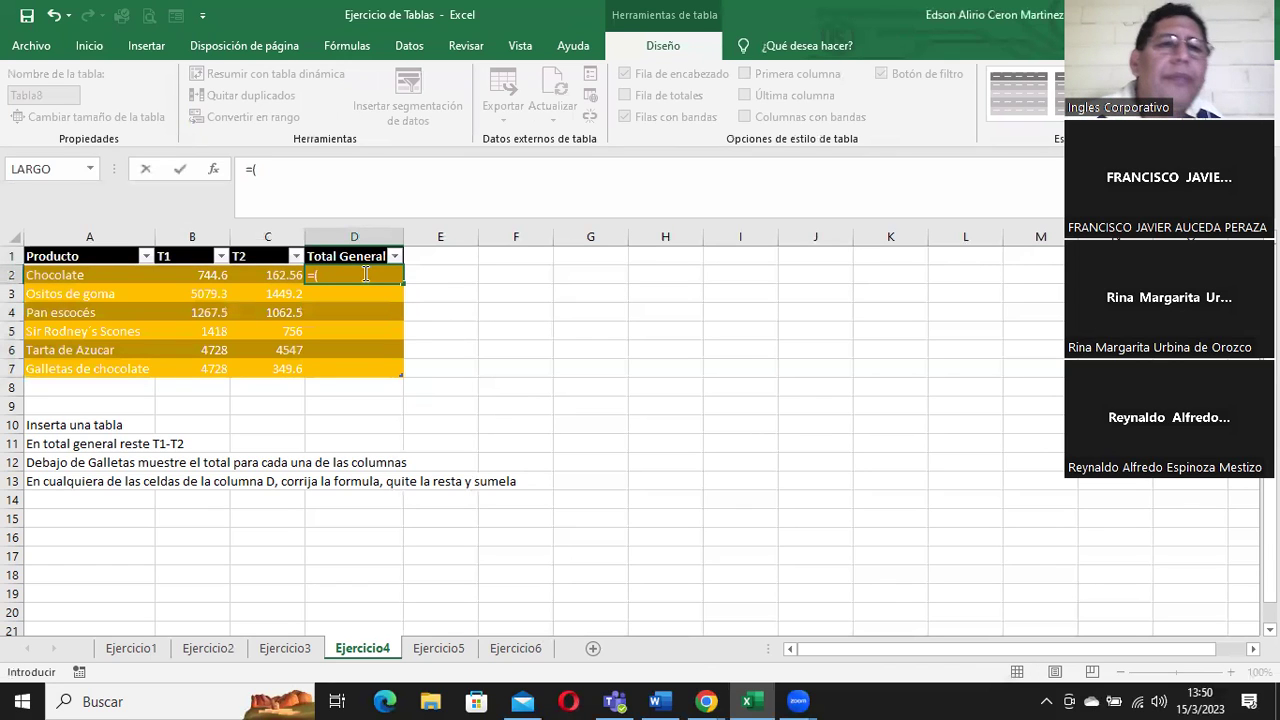
click(205, 272)
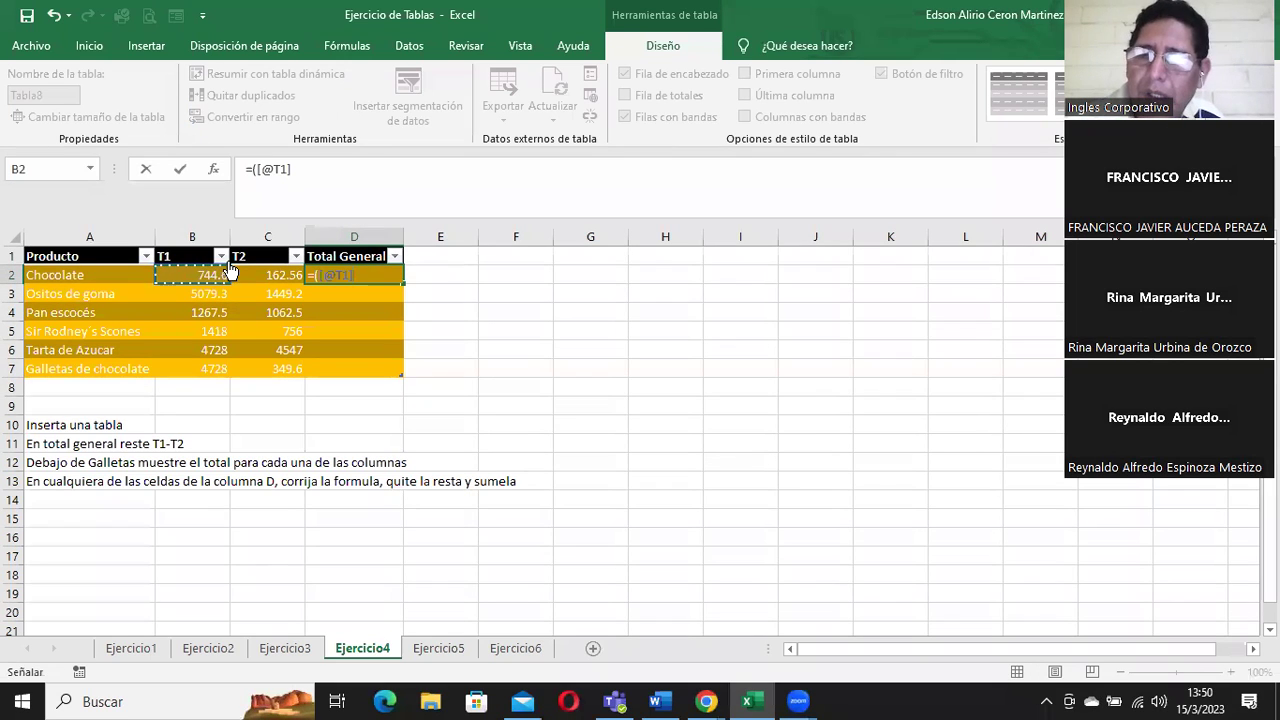
text(-)
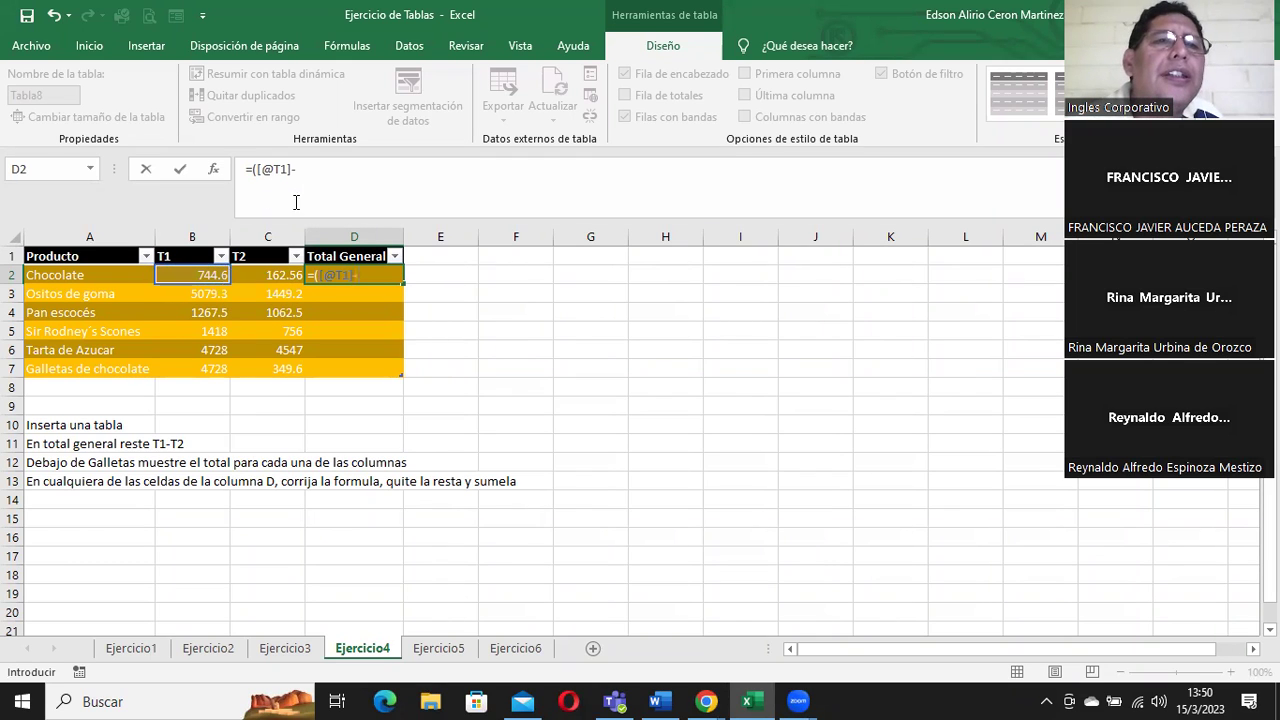
click(260, 275)
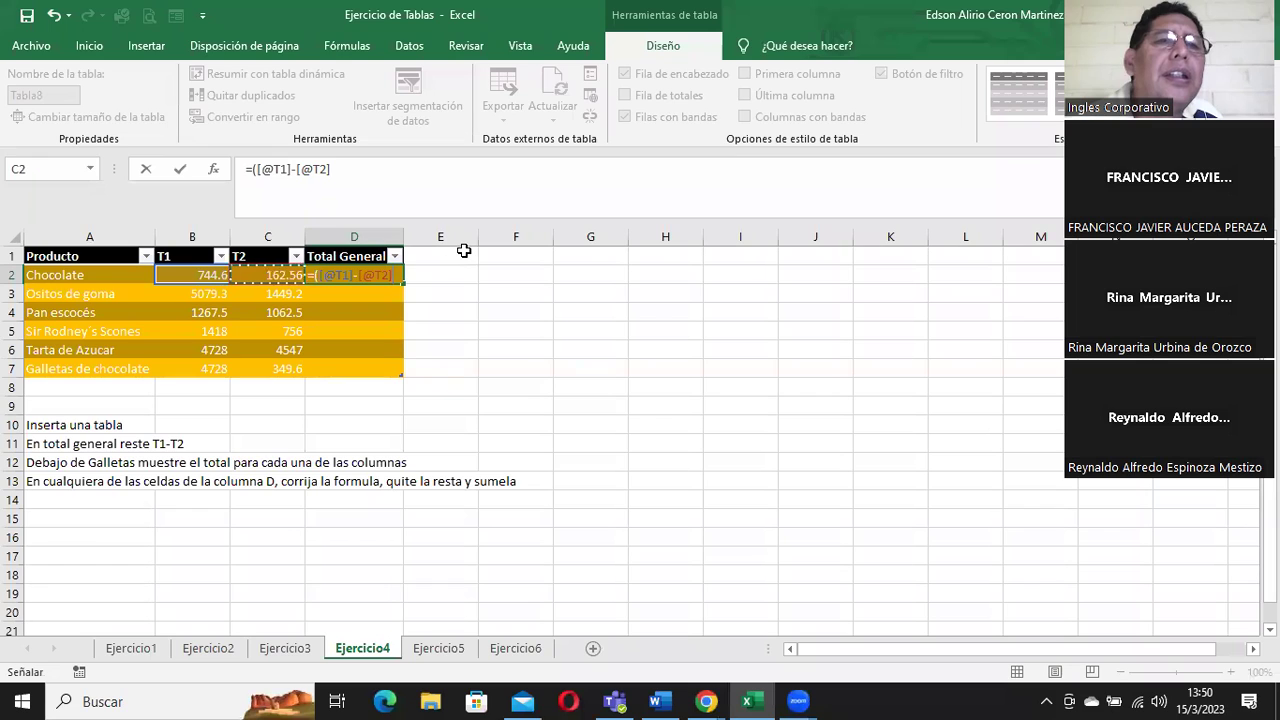
text())
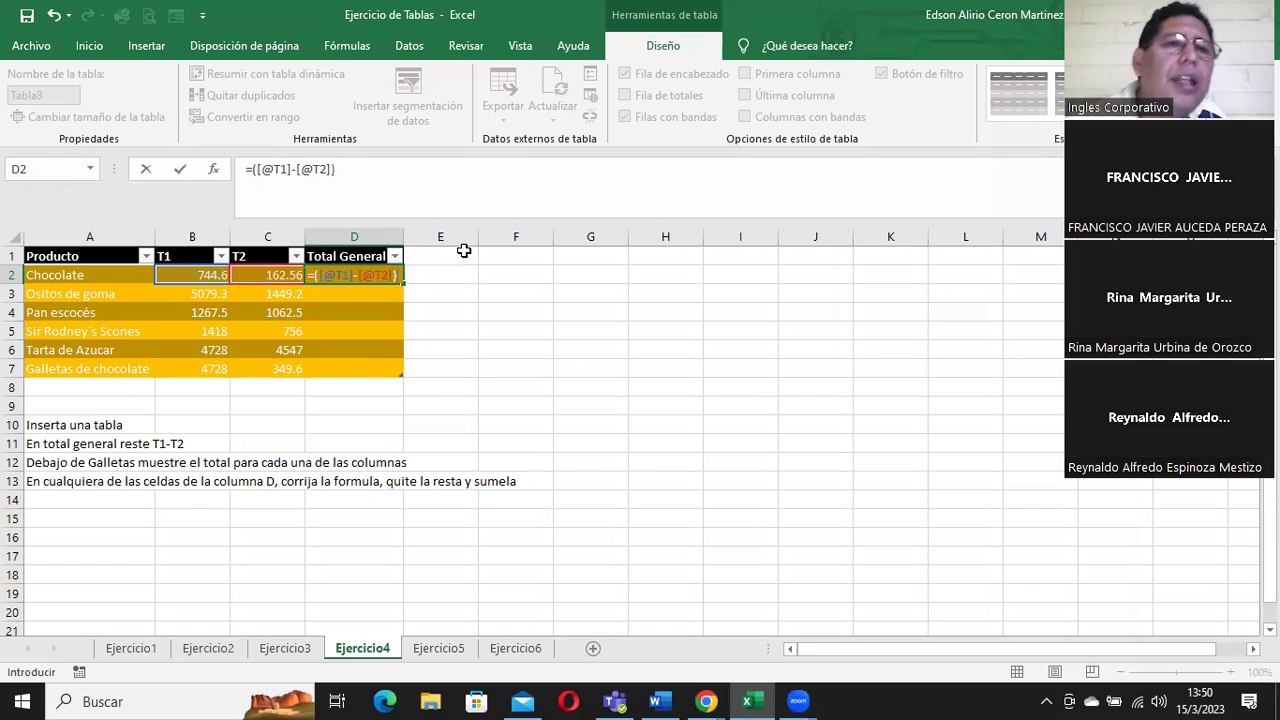
key(Return)
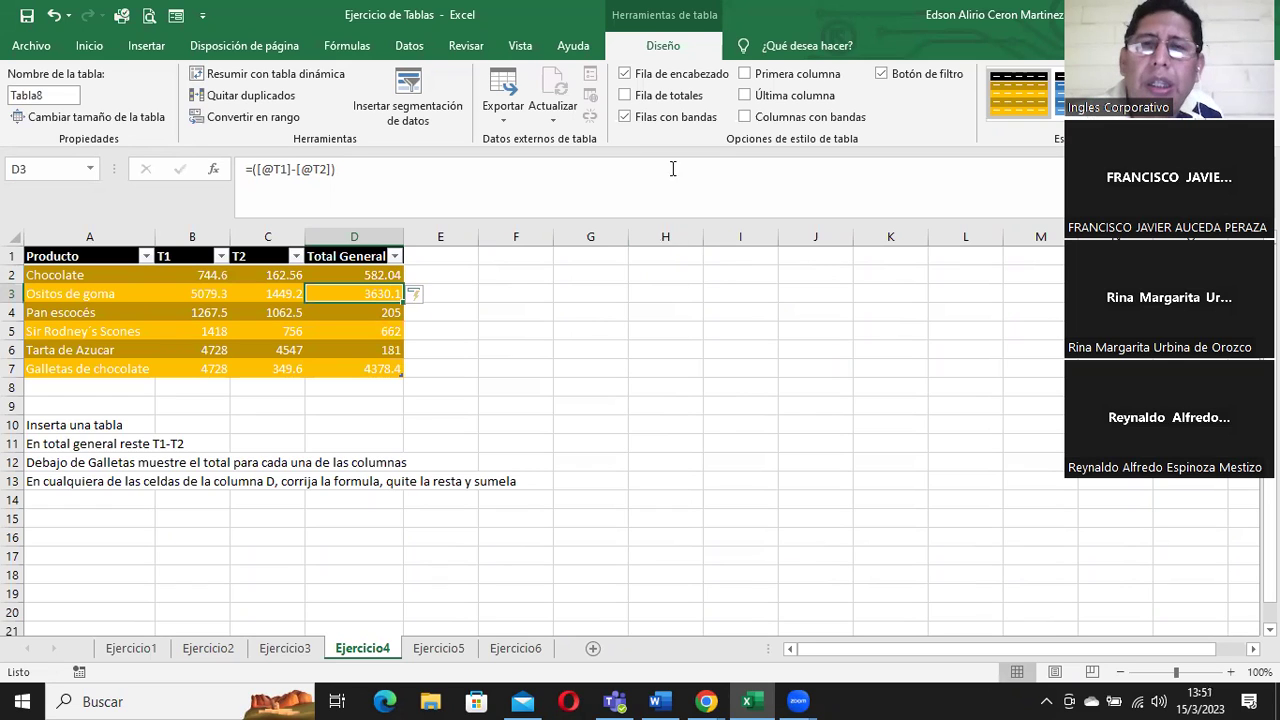
click(688, 92)
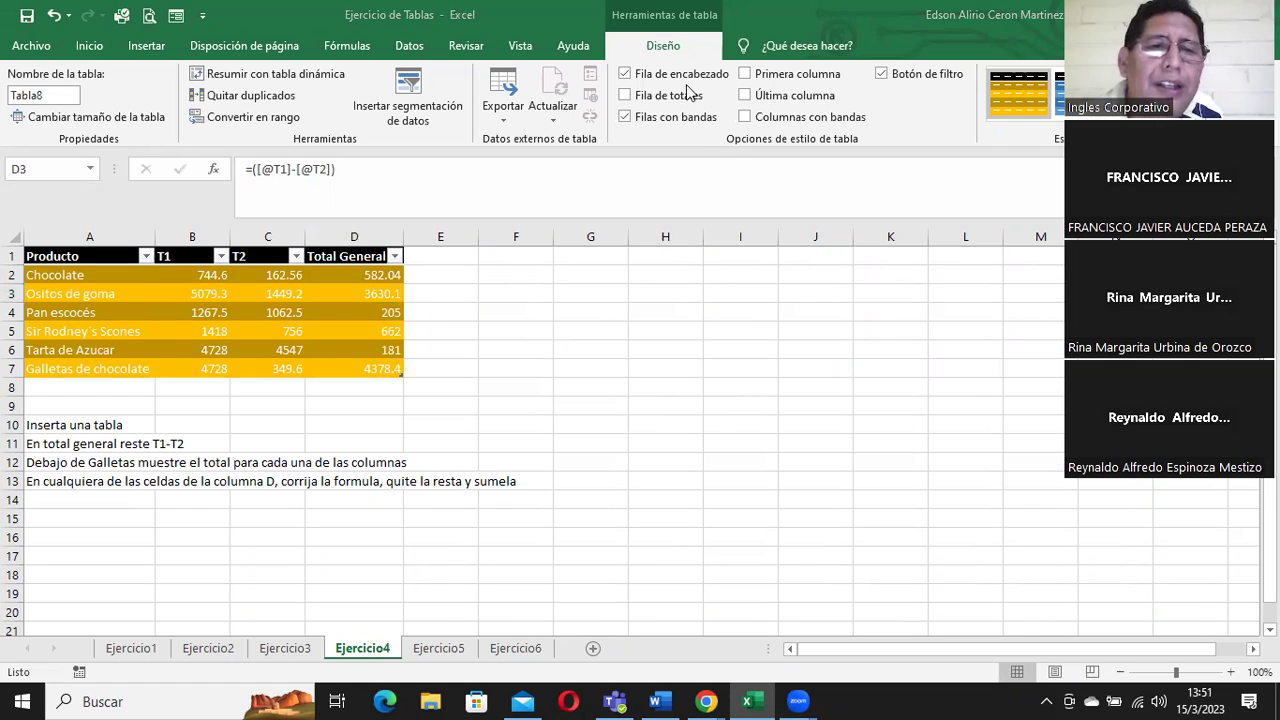
click(440, 649)
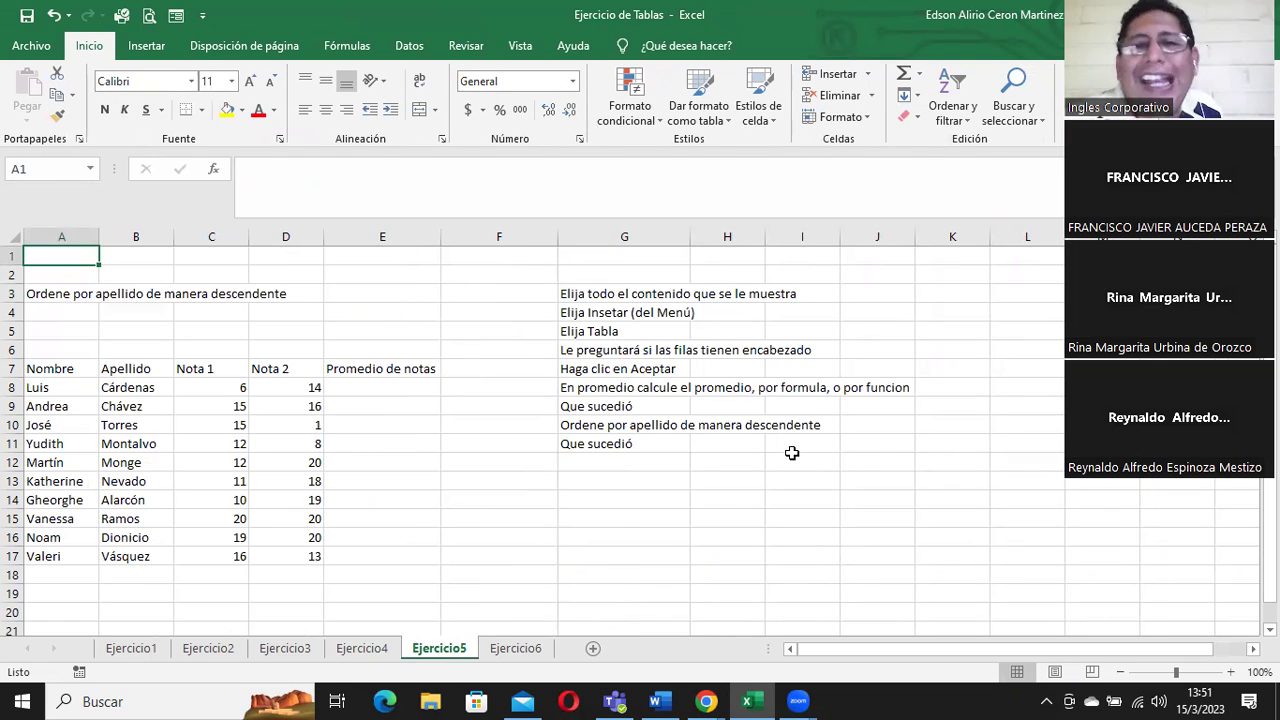
Step: Enter the Vendedor heading in cell N2
scroll(791, 453, down, 2)
scroll(723, 425, up, 2)
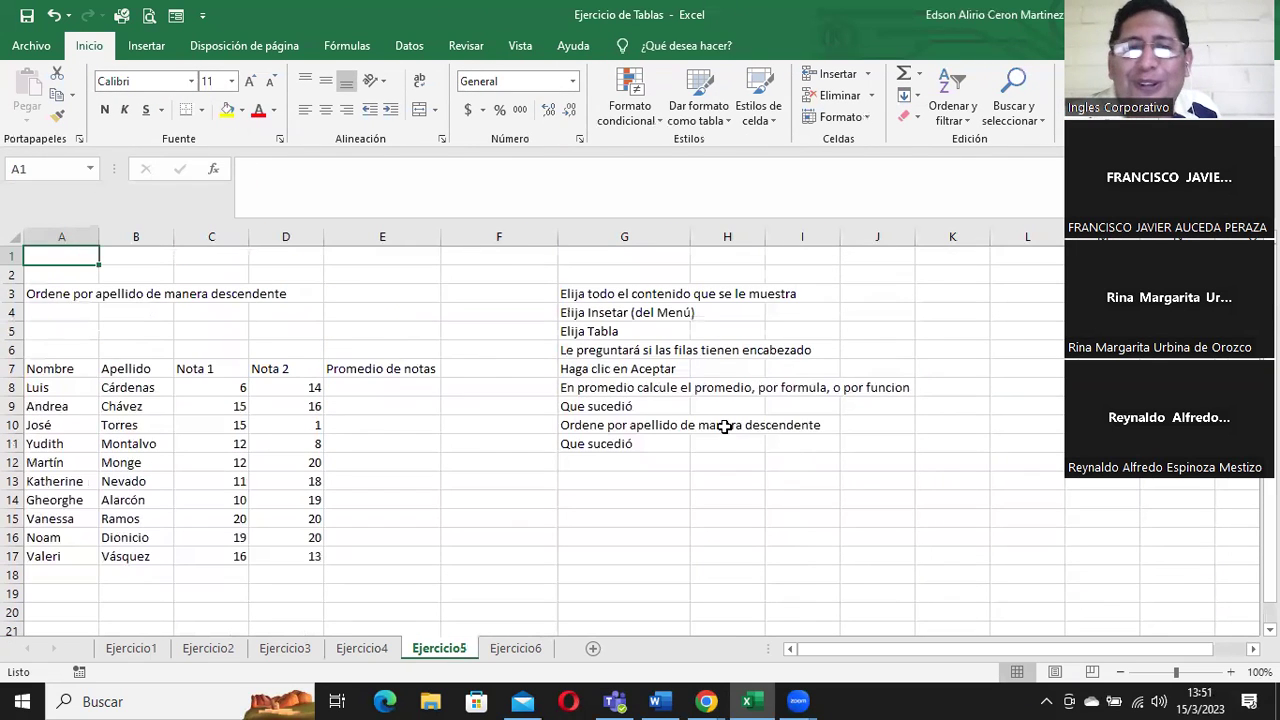
click(378, 389)
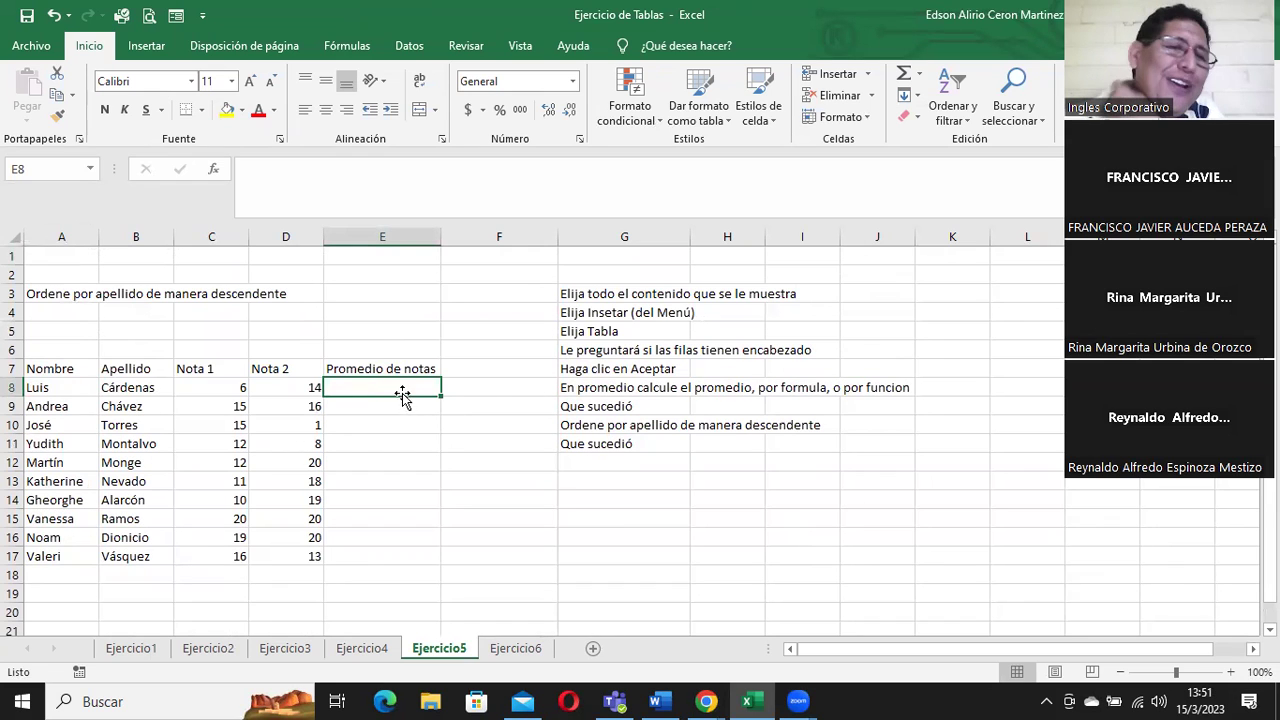
drag(909, 648, 1000, 653)
scroll(970, 434, right, 1)
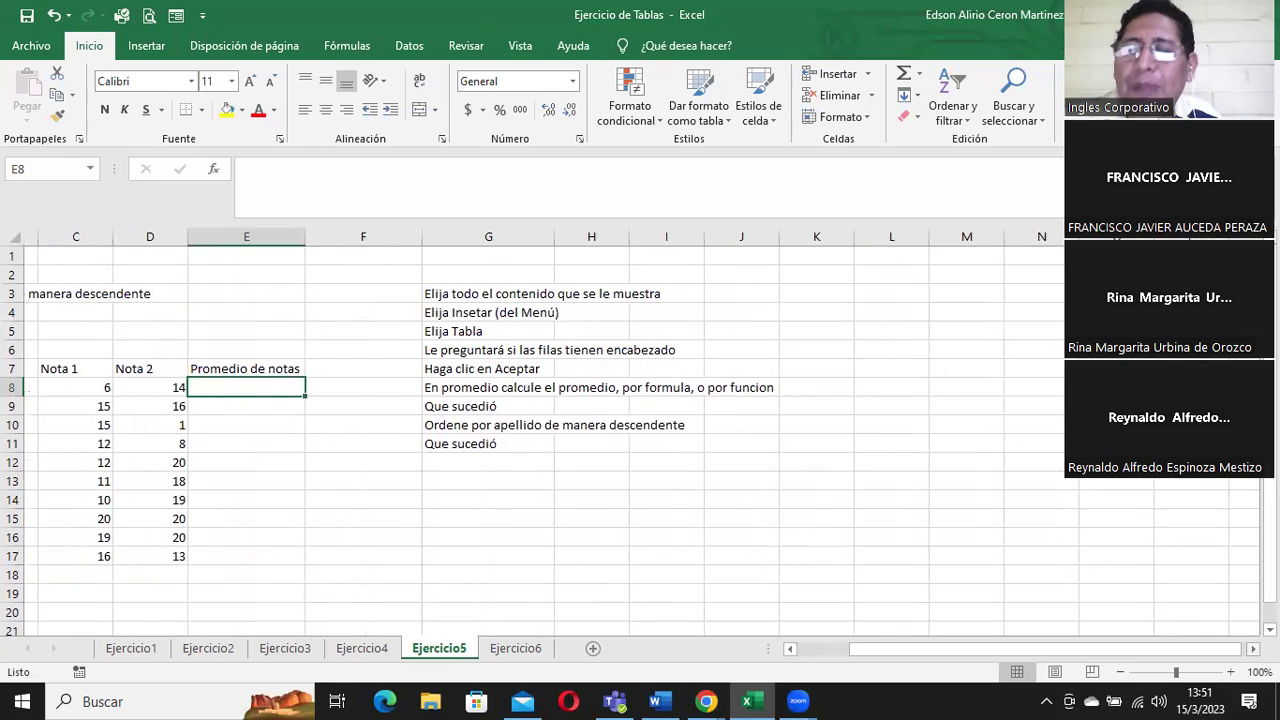
scroll(970, 434, right, 1)
click(951, 275)
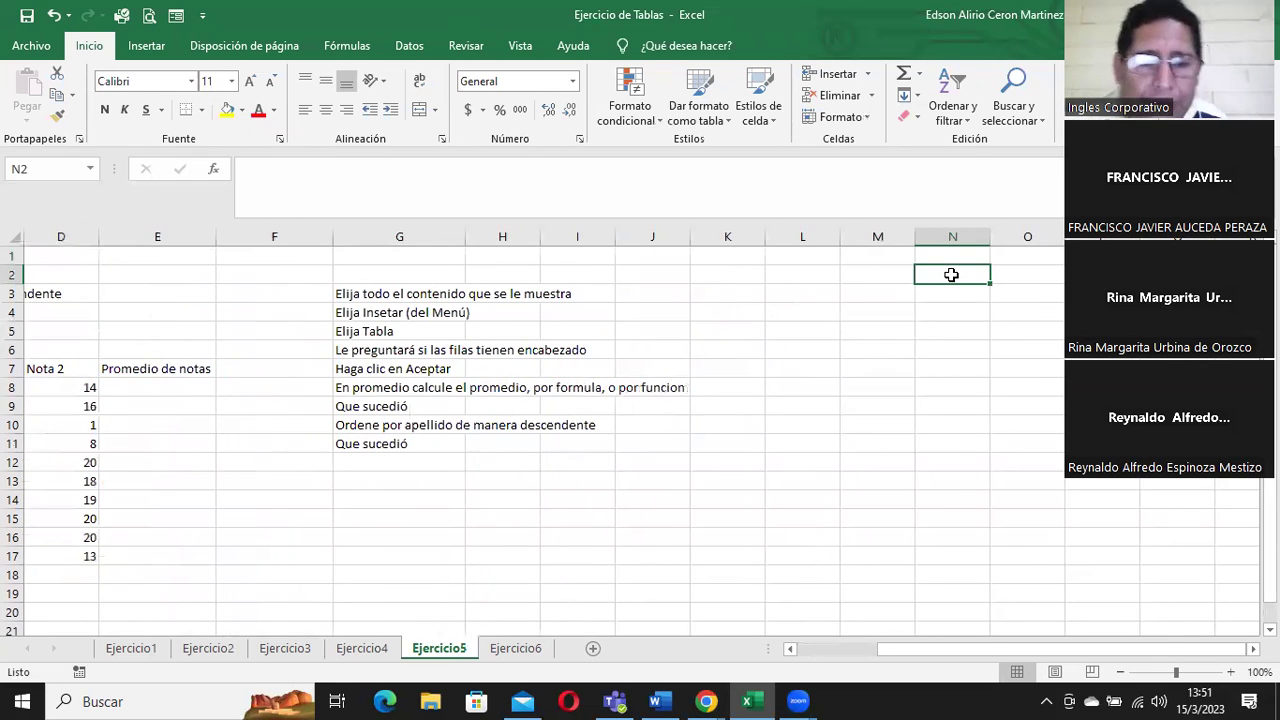
text(VEndedor)
key(Return)
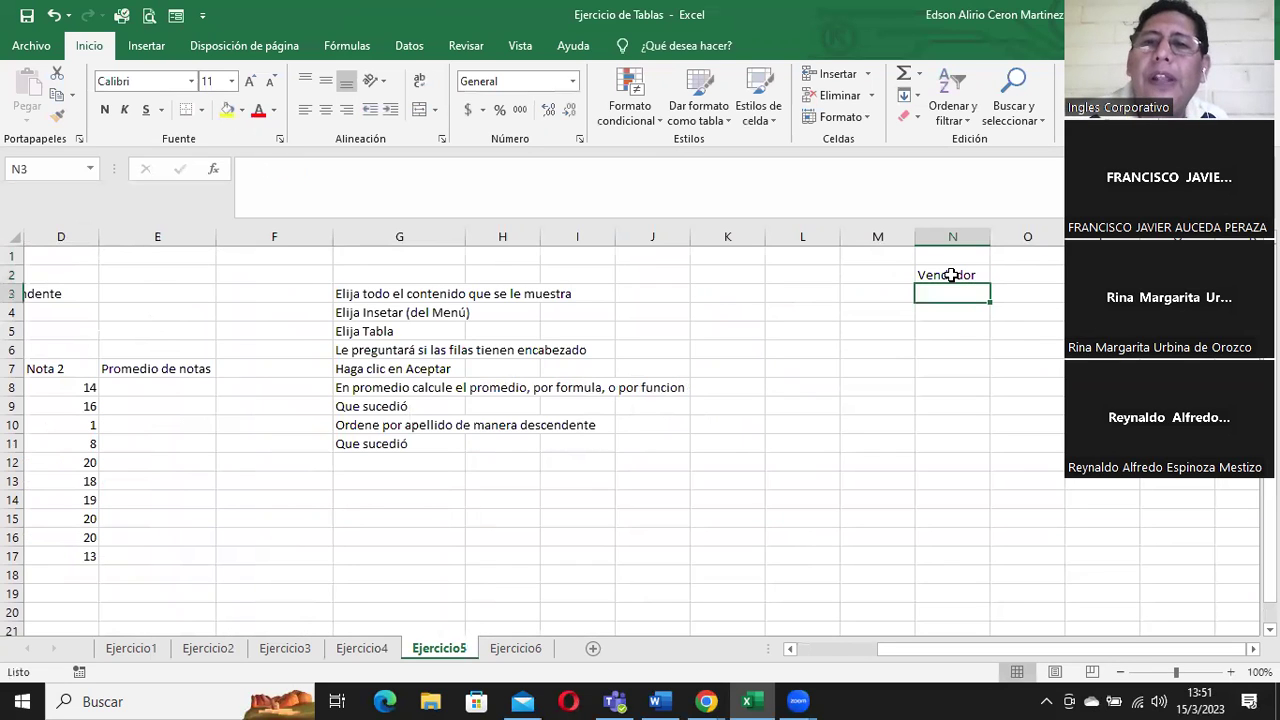
Step: List five seller first names beneath the heading in N3:N7
text(Maria)
key(Return)
text(FRancisco)
key(Return)
text(R)
key(Return)
text(Abigail)
key(Return)
text(Re)
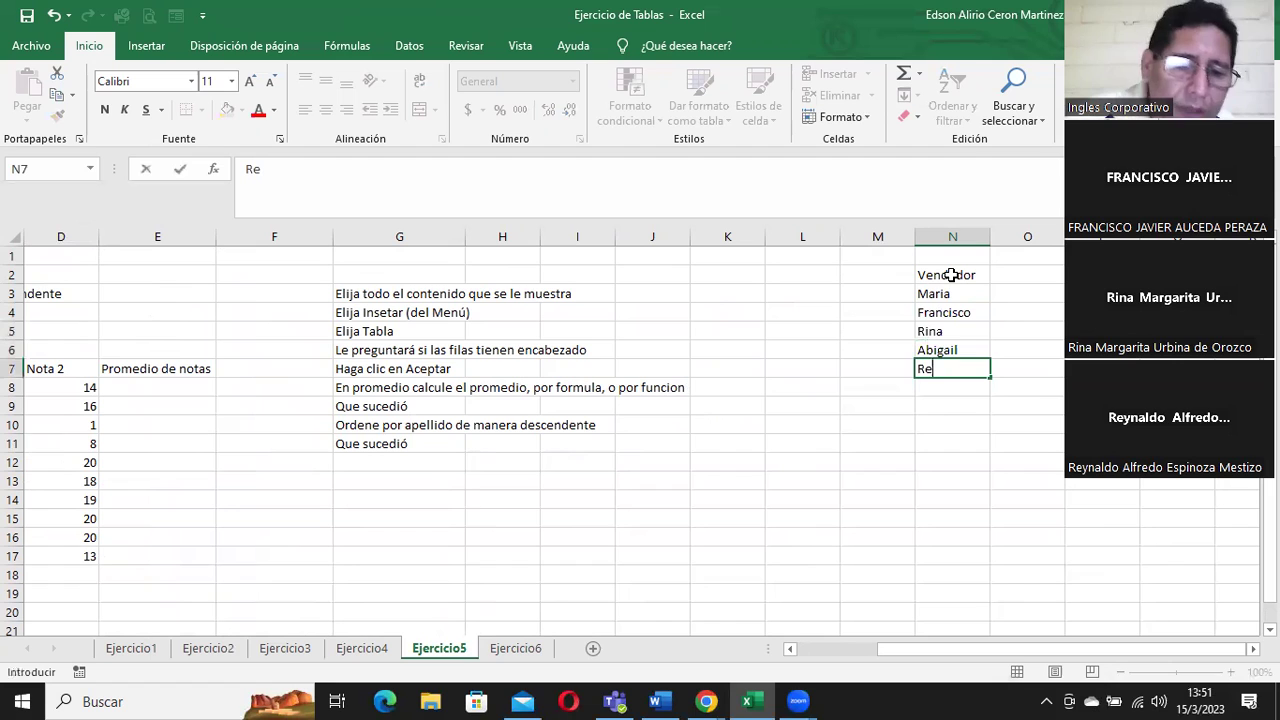
text(ynaldo)
key(Return)
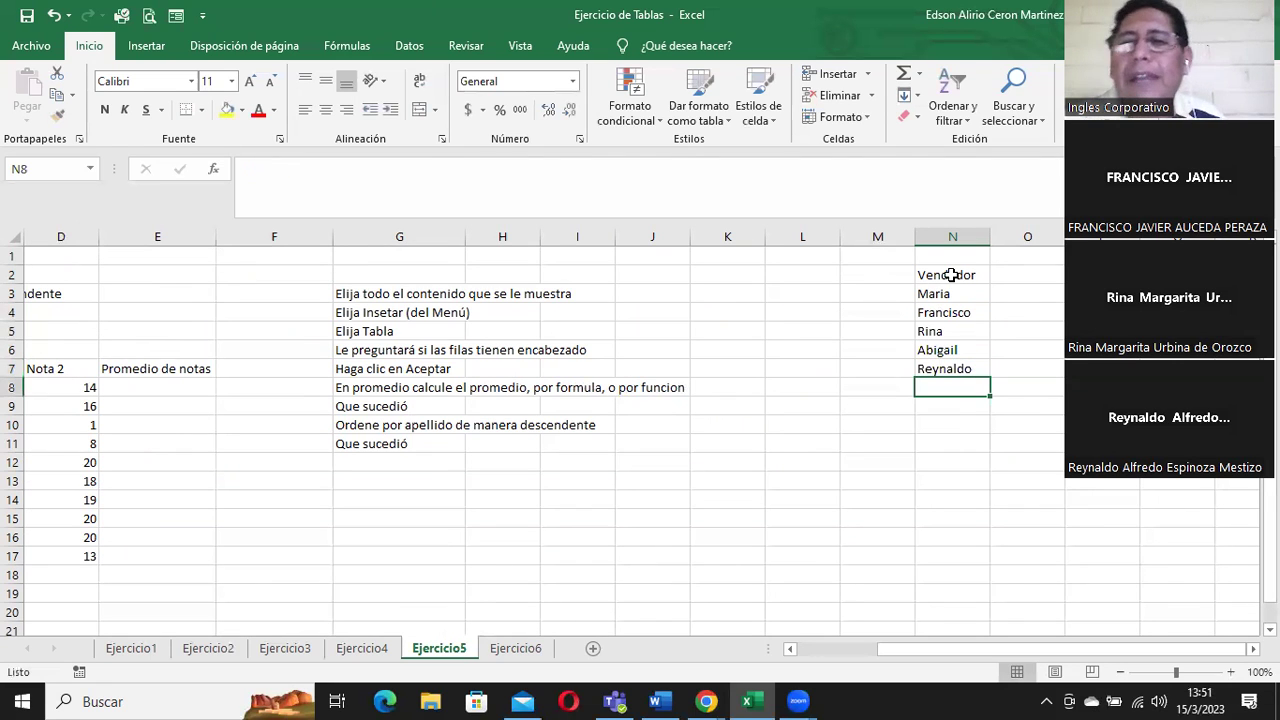
click(1041, 274)
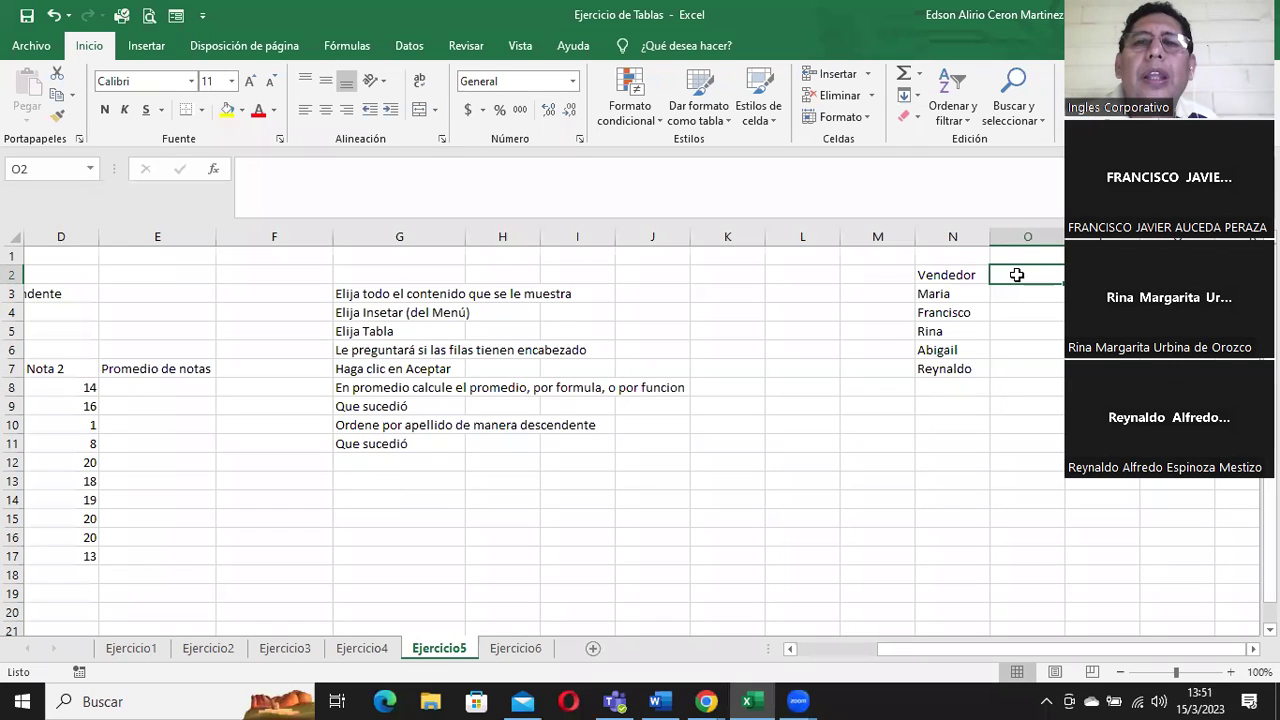
Step: Format the Vendedor list N2:N7 as a table without headers, creating Tabla9 with a Columna1 header
drag(953, 275, 944, 369)
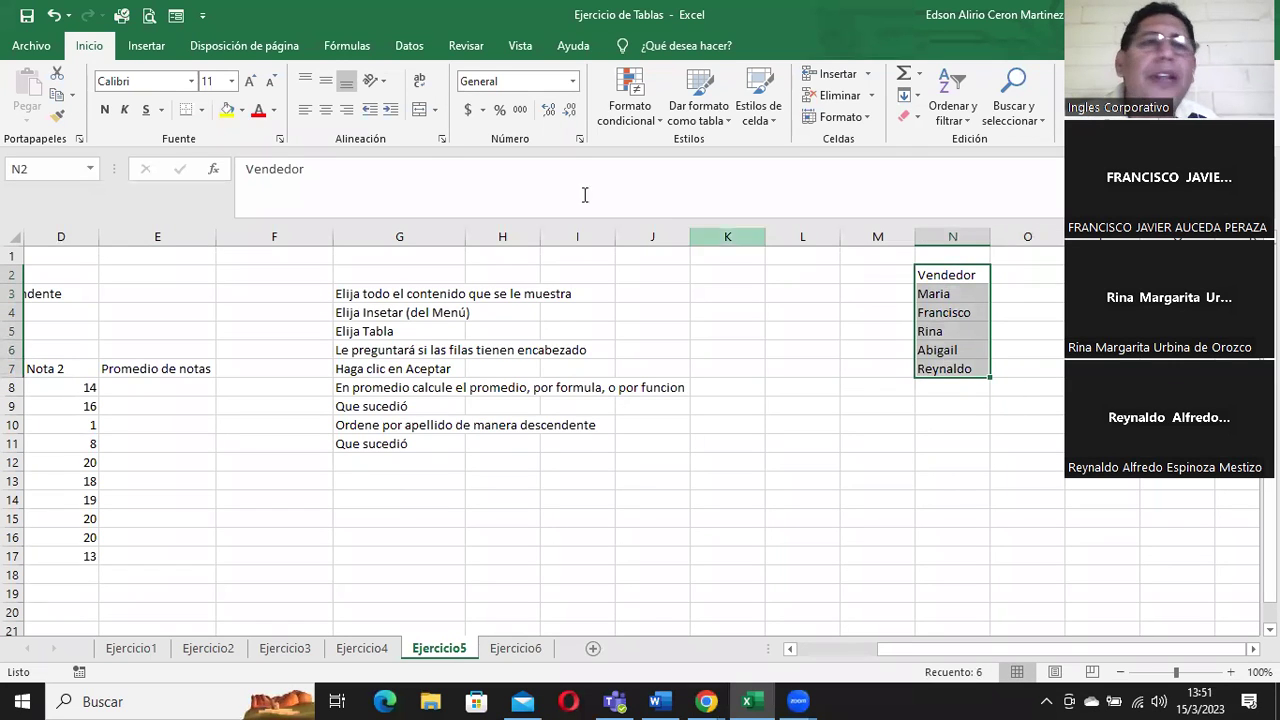
click(698, 105)
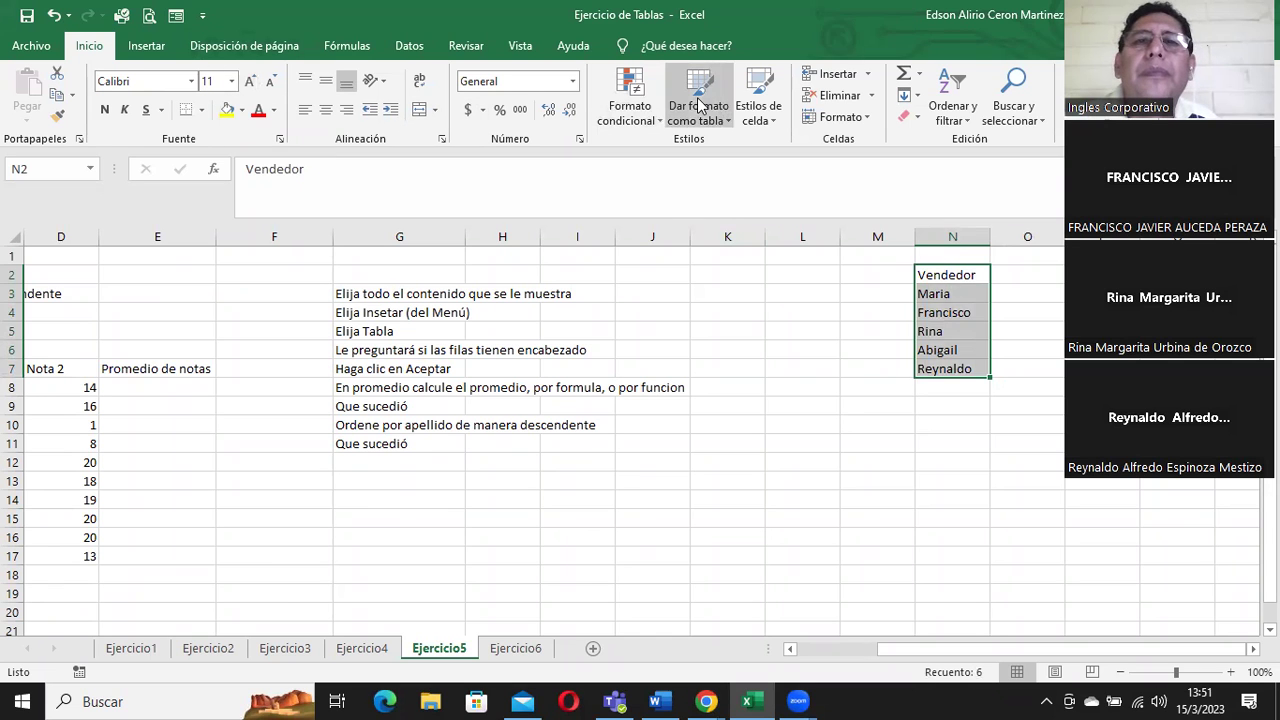
click(853, 342)
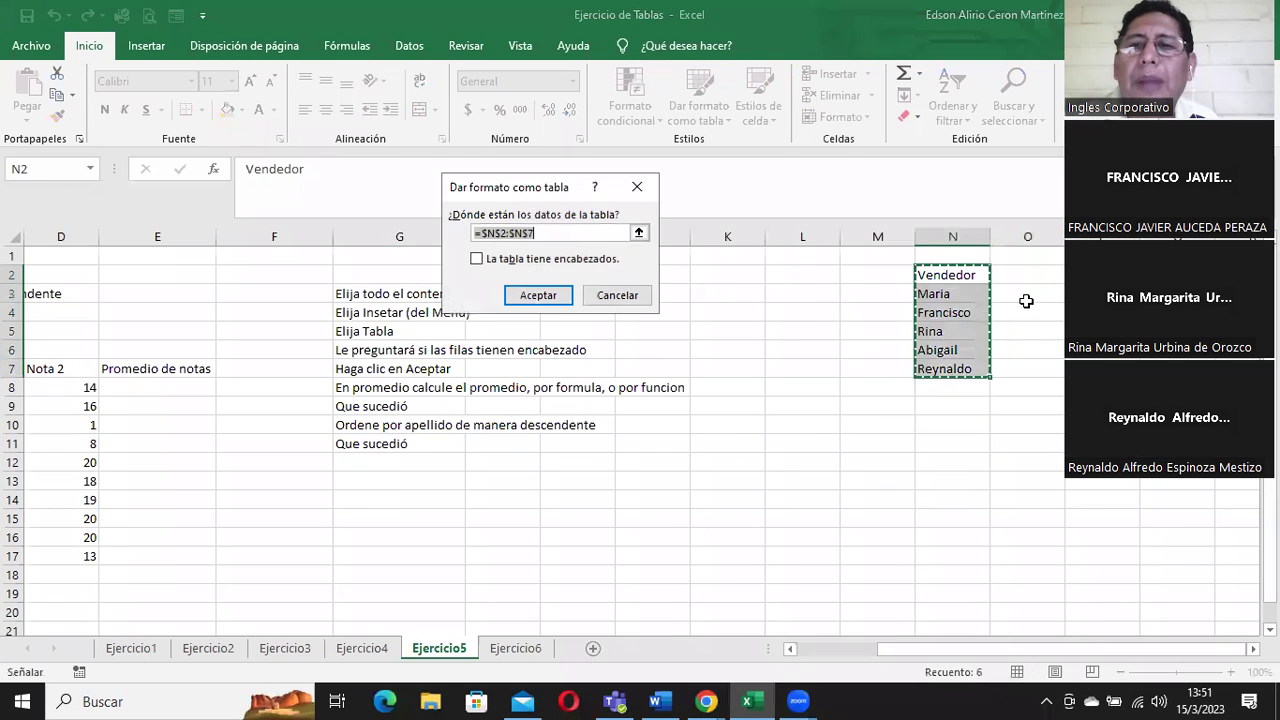
click(539, 297)
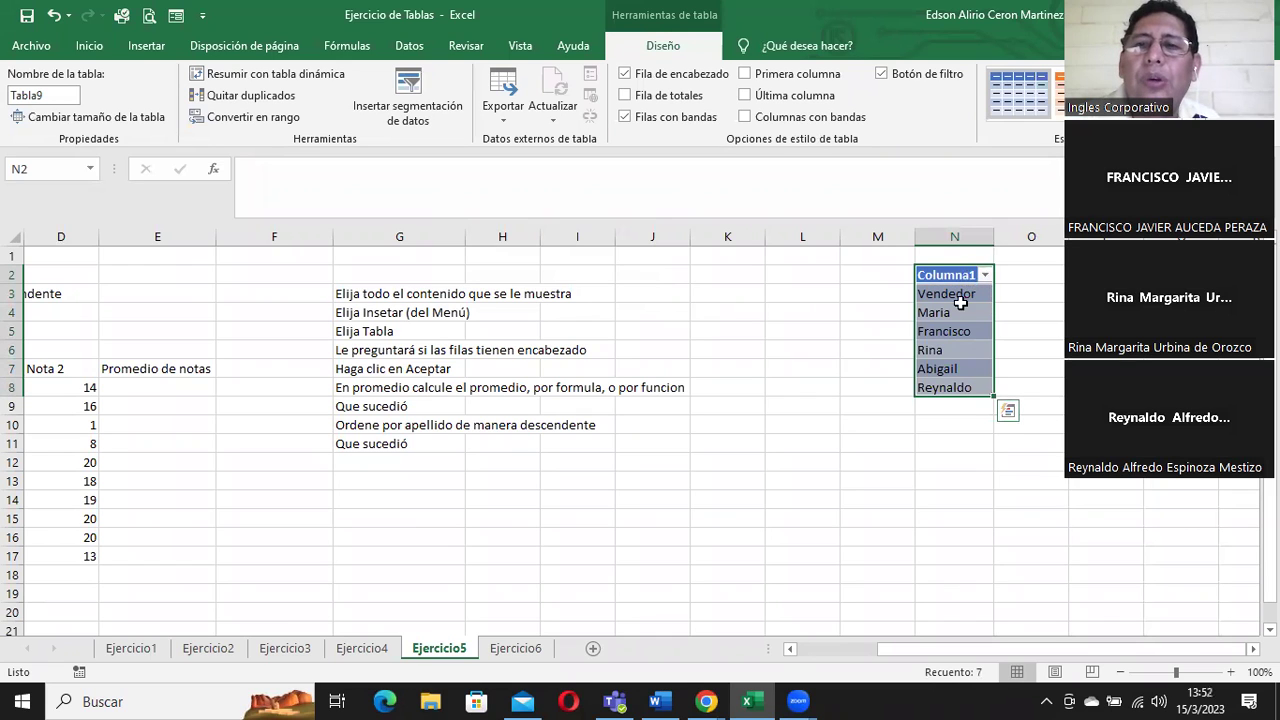
Step: Undo the table and recreate it with a blue style, using Vendedor as the header row
click(53, 15)
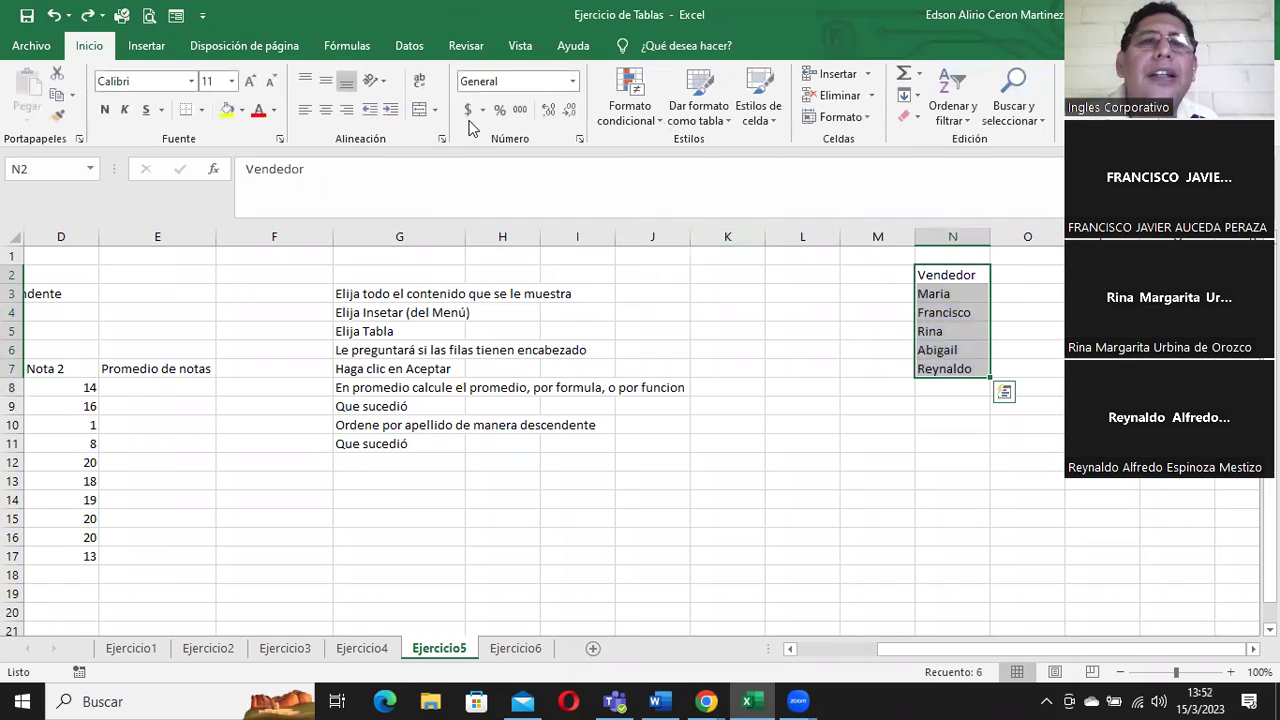
click(699, 110)
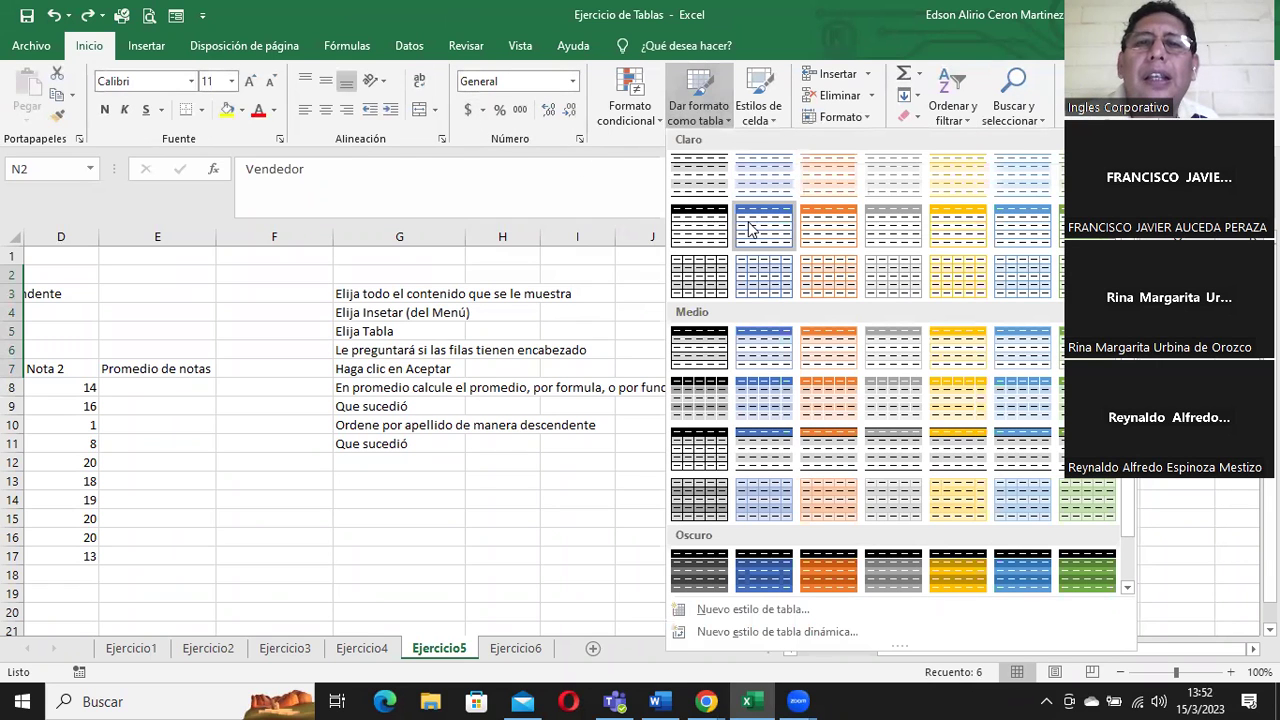
click(751, 228)
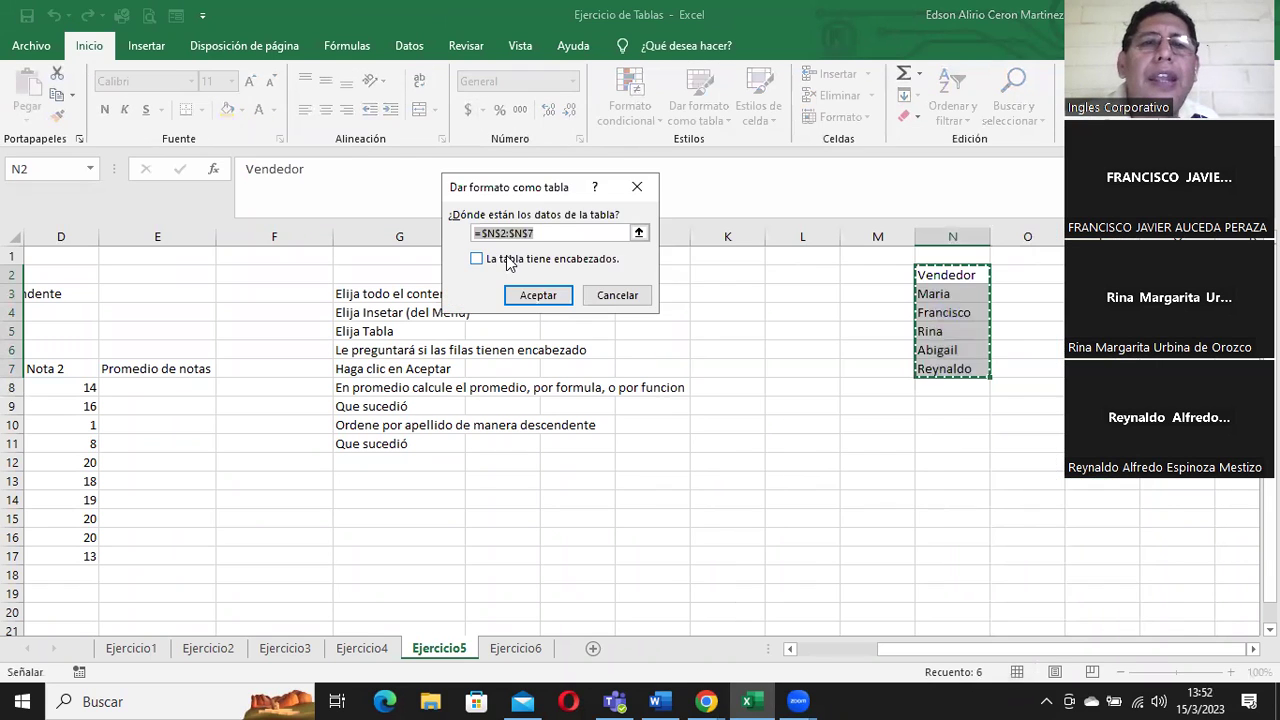
click(506, 258)
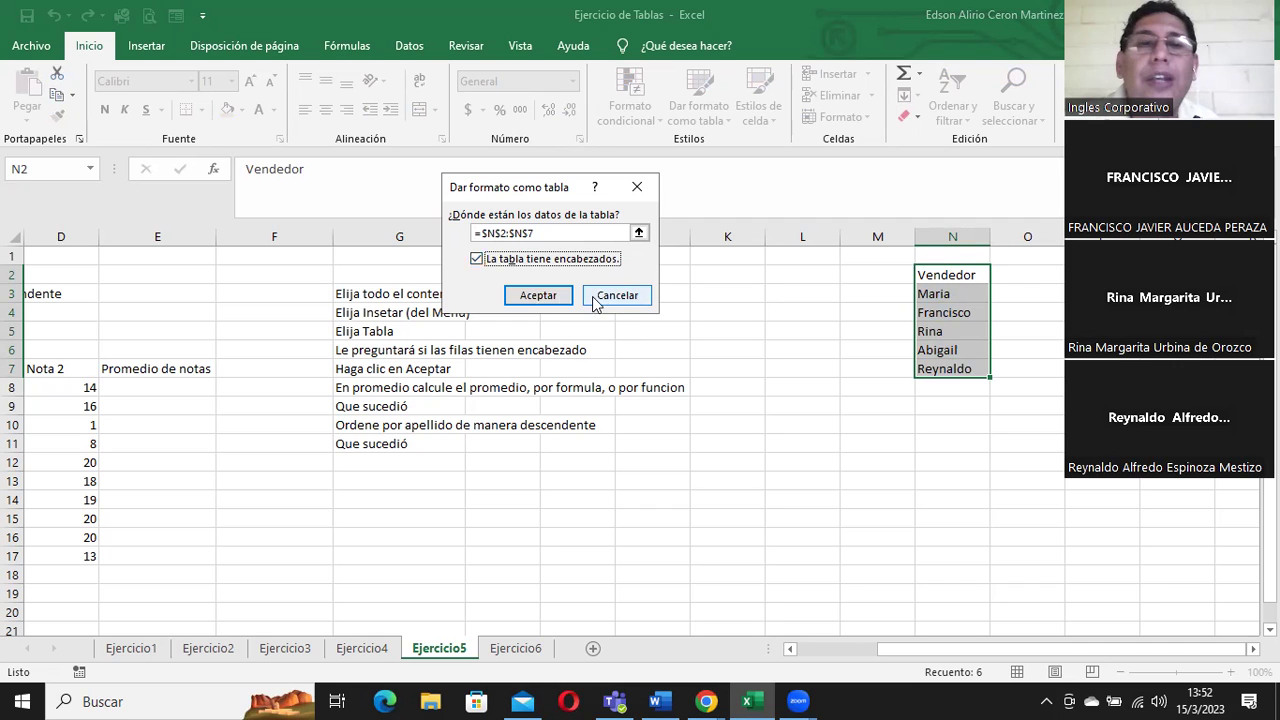
click(548, 295)
Step: Check the Vendedor column's filter menu, then select cell P2 for the dropdown
click(998, 280)
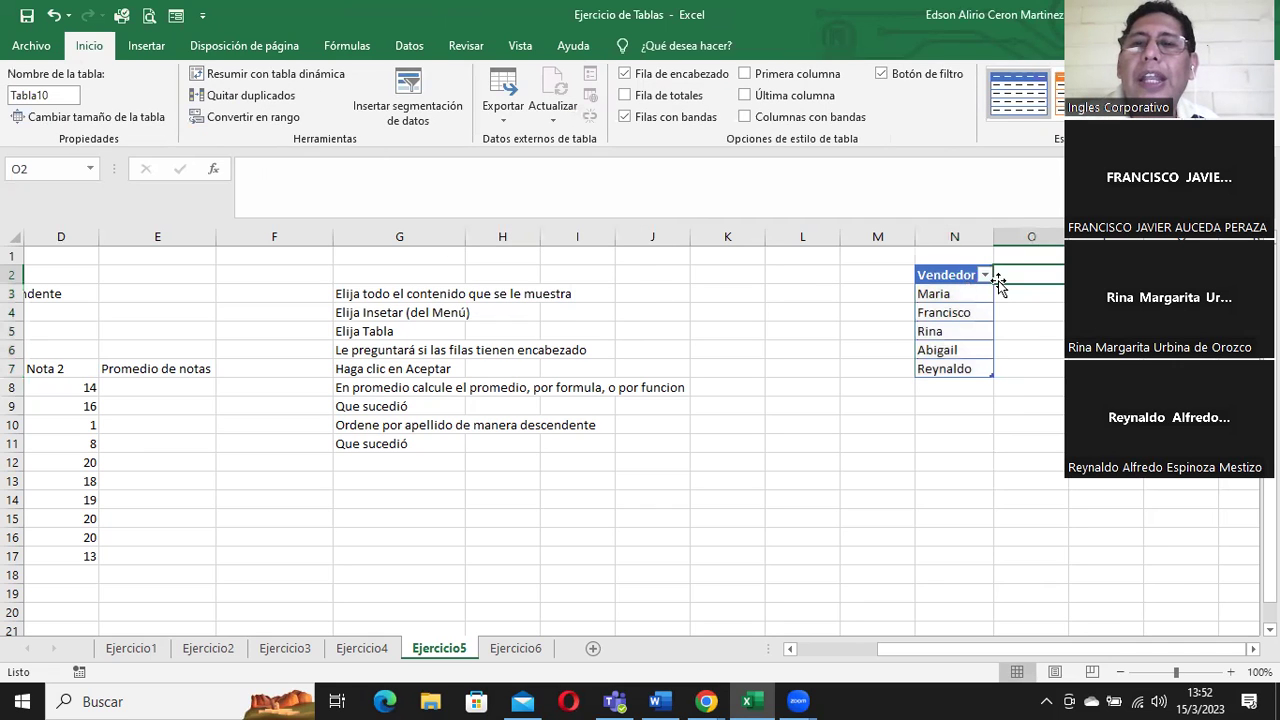
click(984, 275)
click(984, 275)
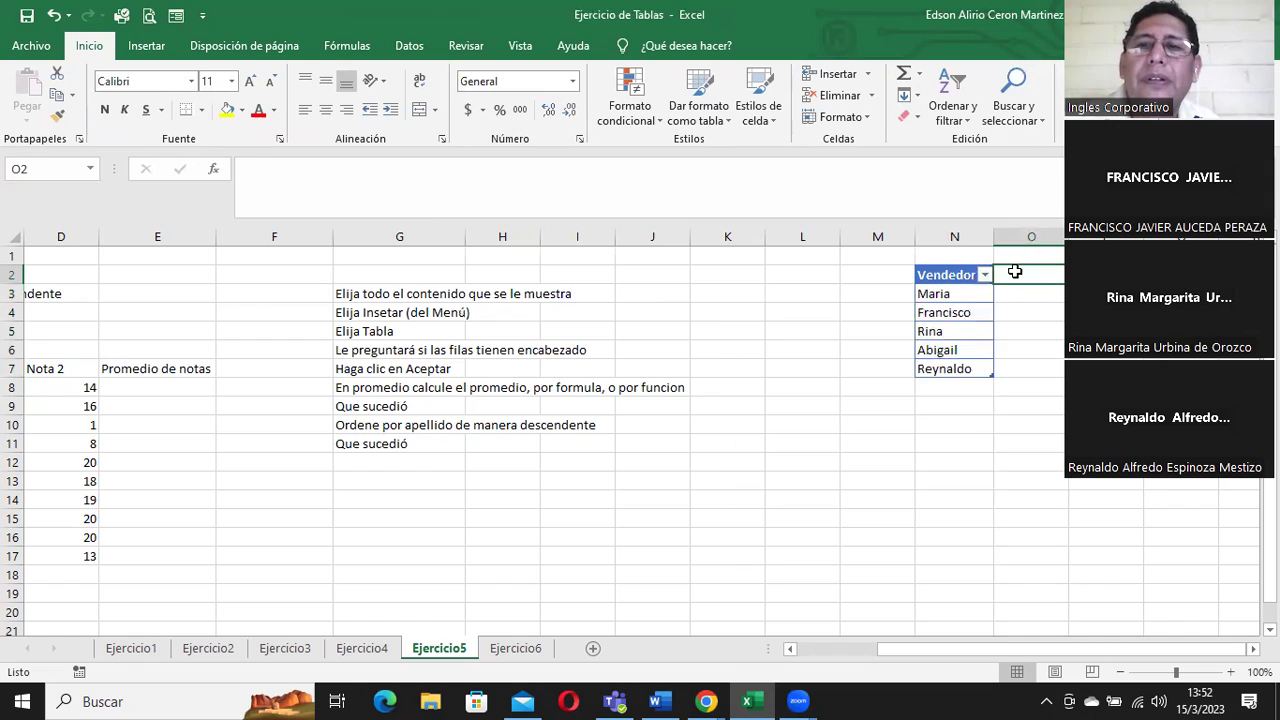
click(1076, 274)
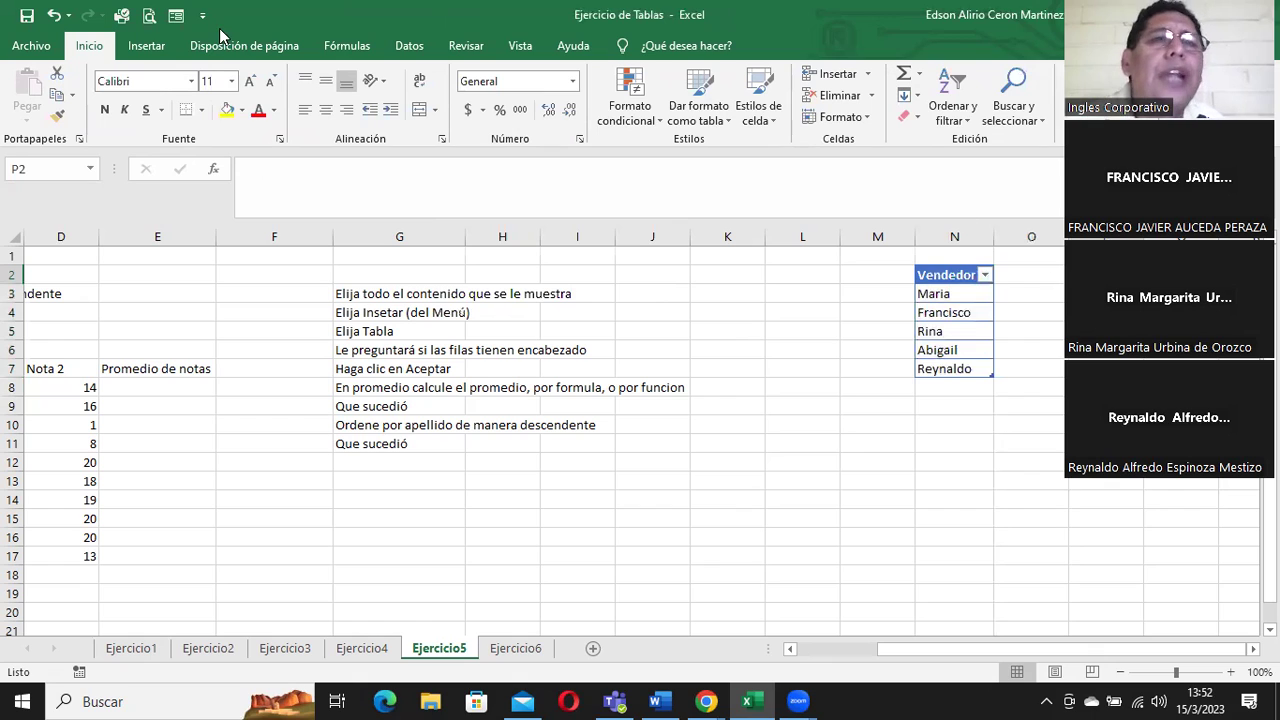
click(515, 330)
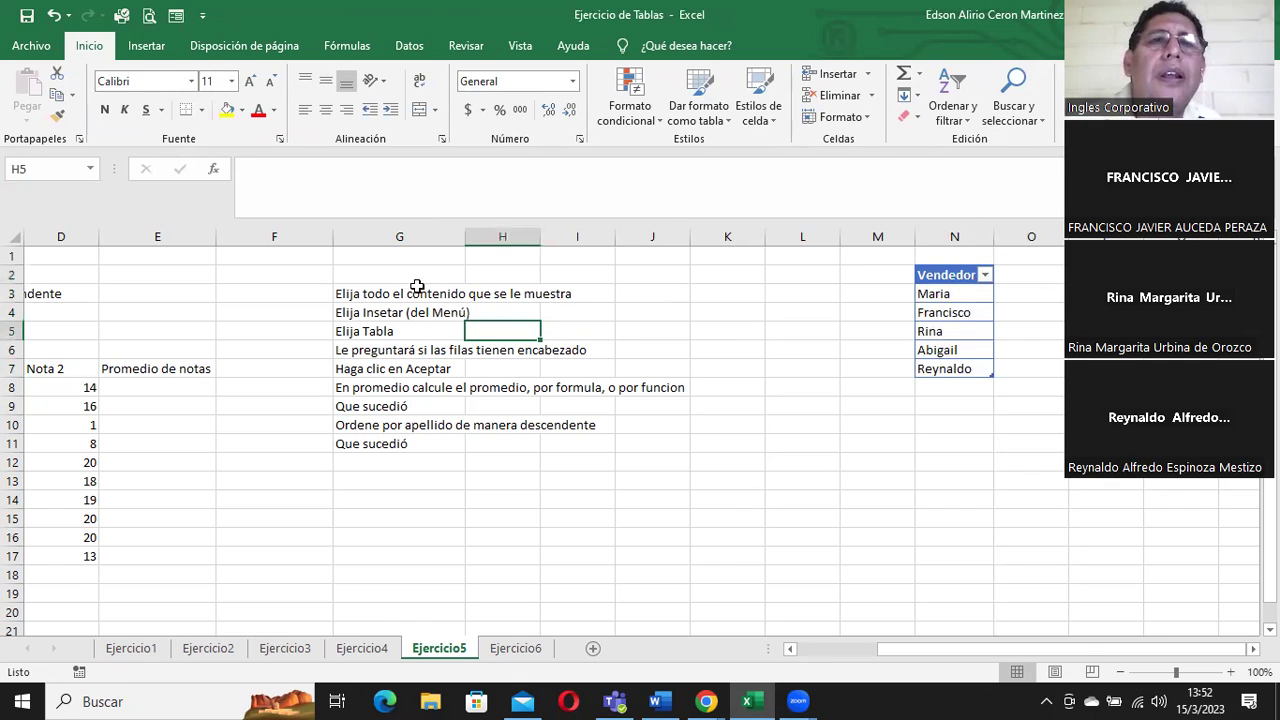
click(274, 331)
click(1105, 274)
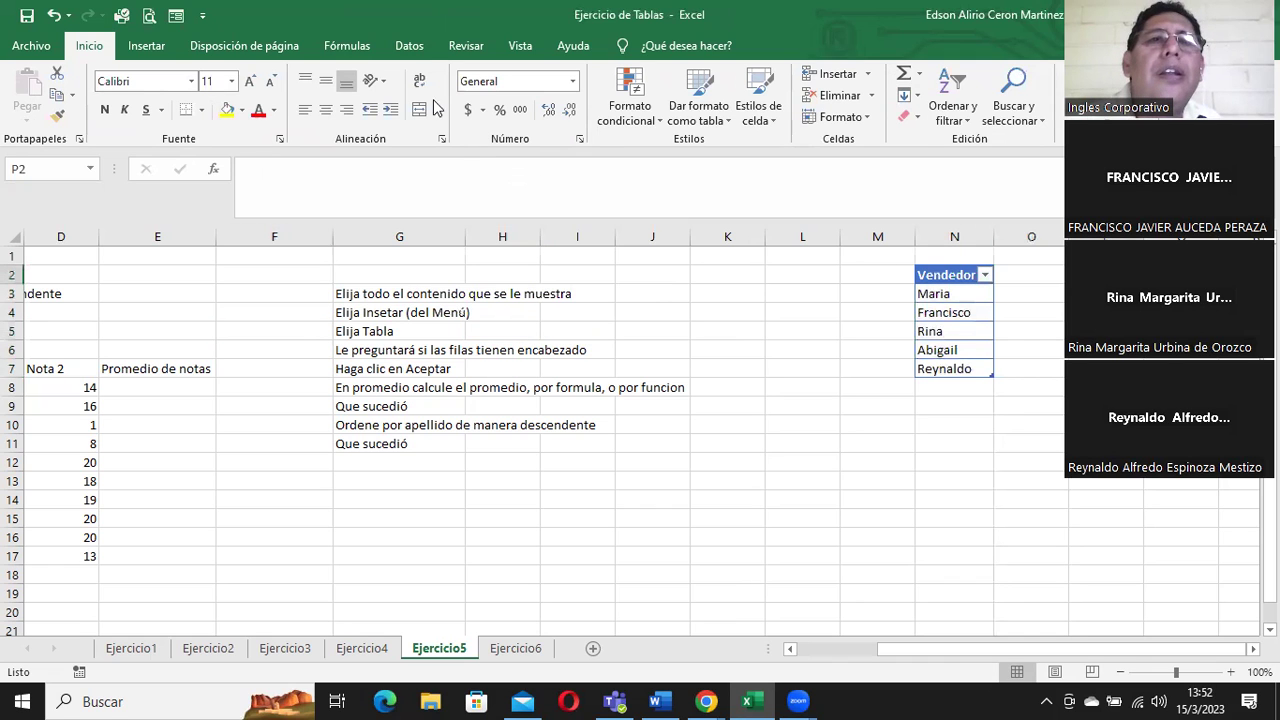
Step: Give P2 list data validation with source $N$3:$N$7
click(410, 46)
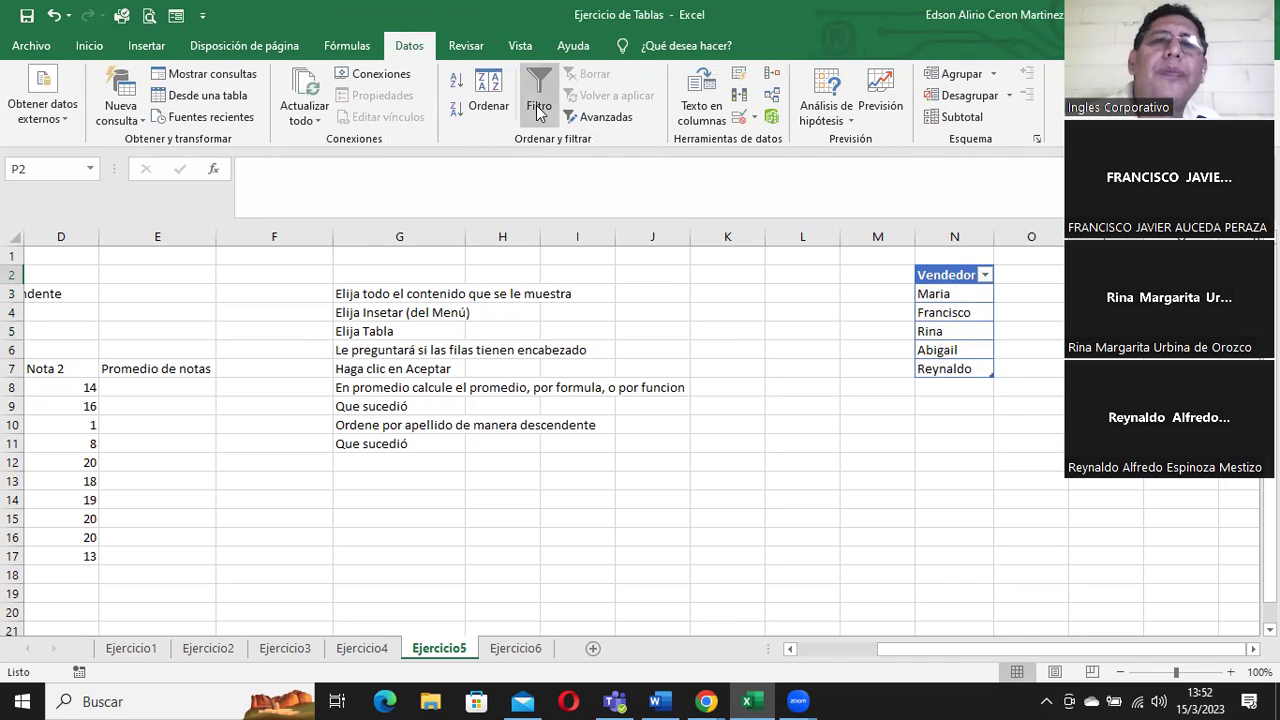
click(752, 117)
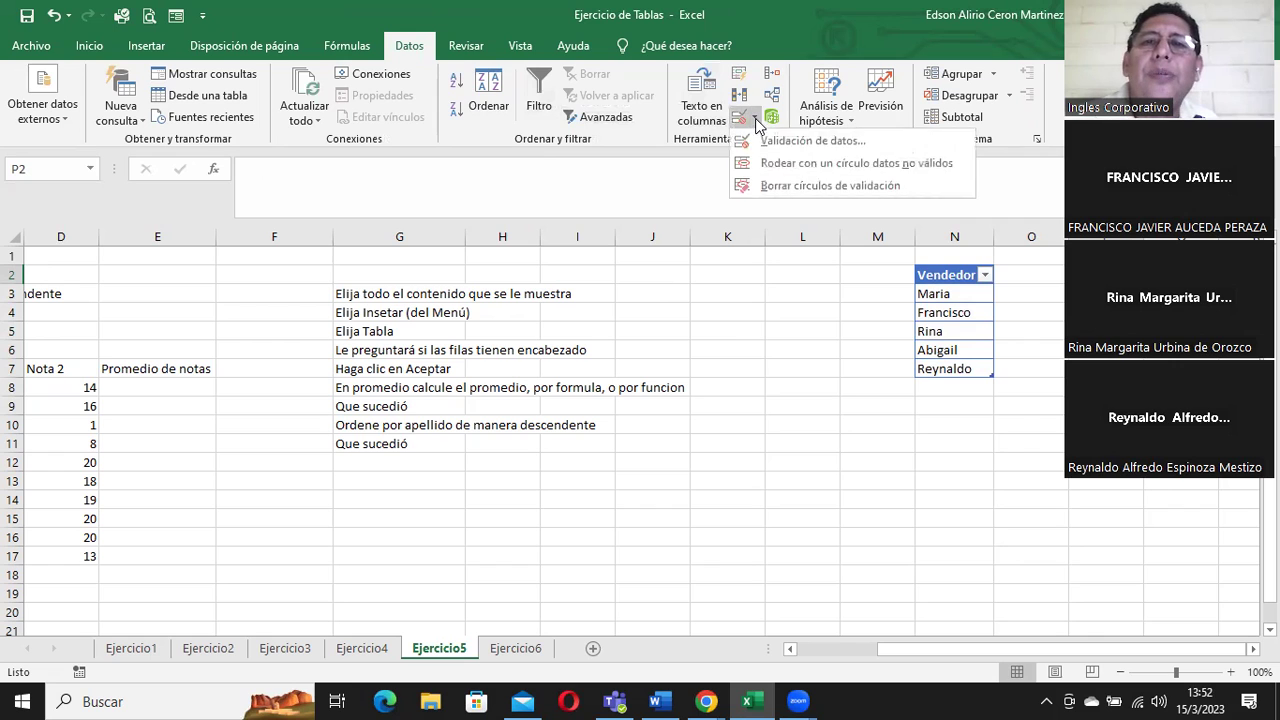
click(771, 141)
click(484, 202)
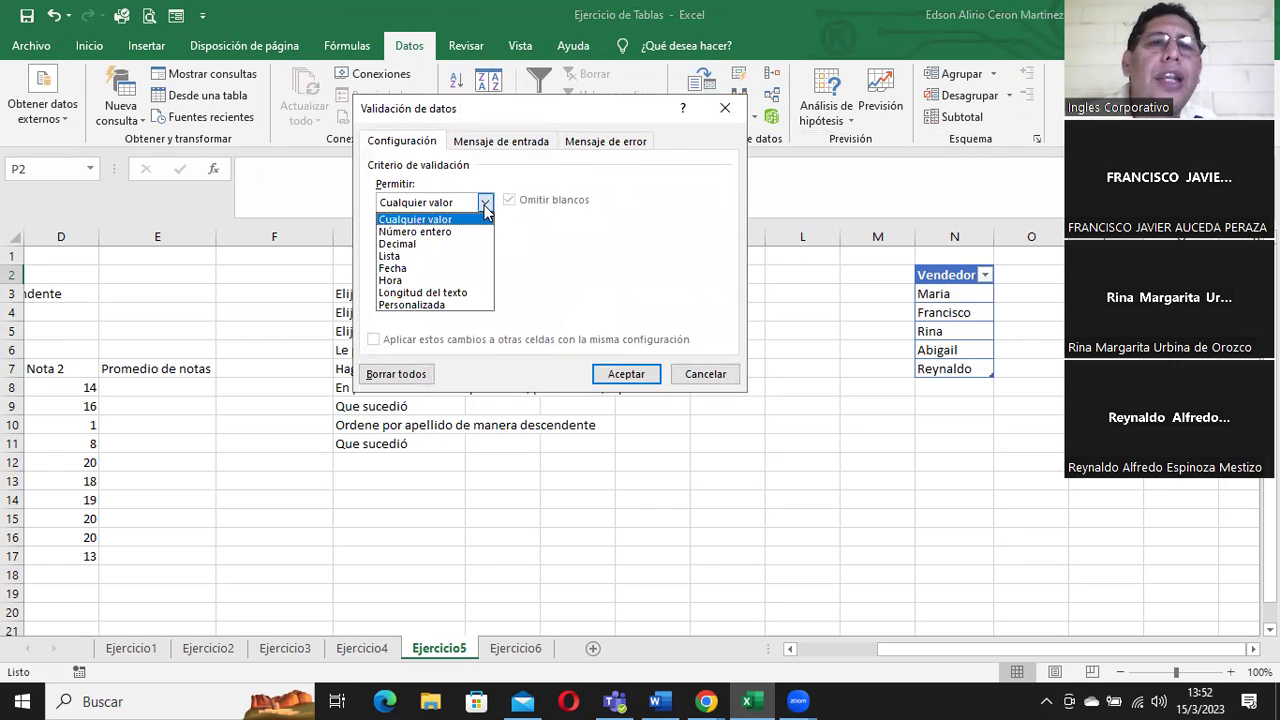
click(449, 256)
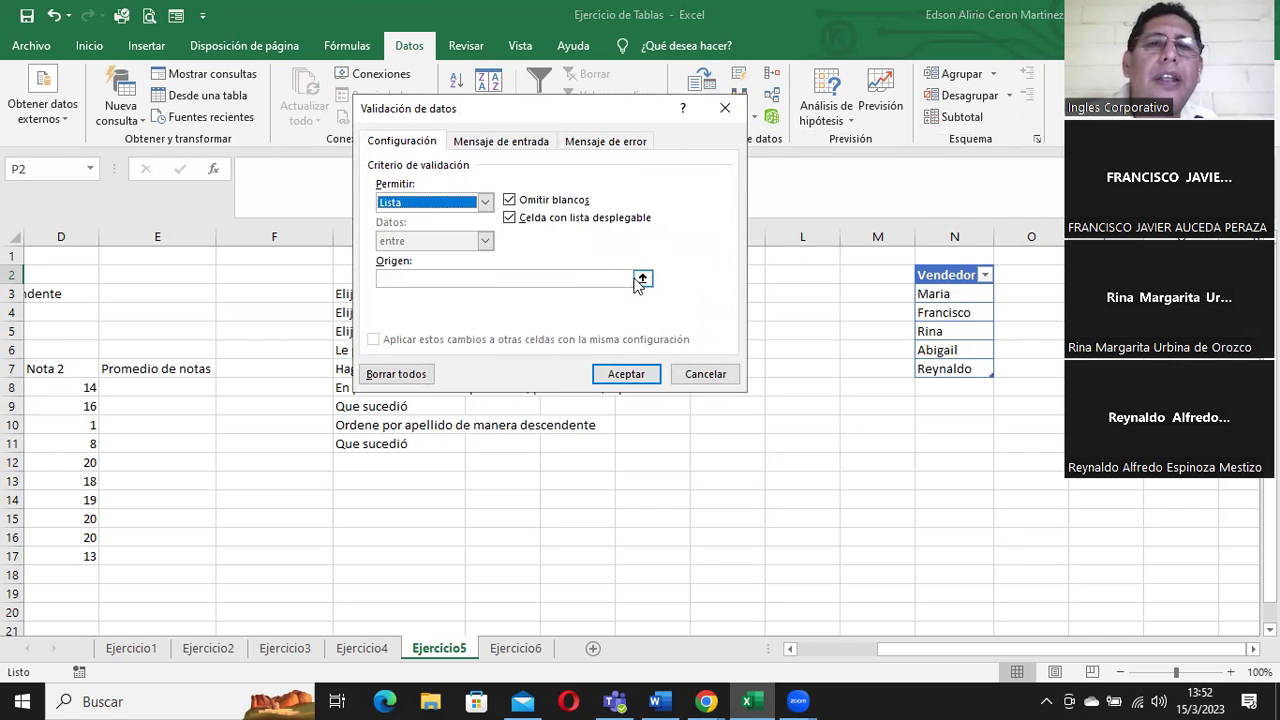
click(643, 281)
drag(935, 294, 958, 370)
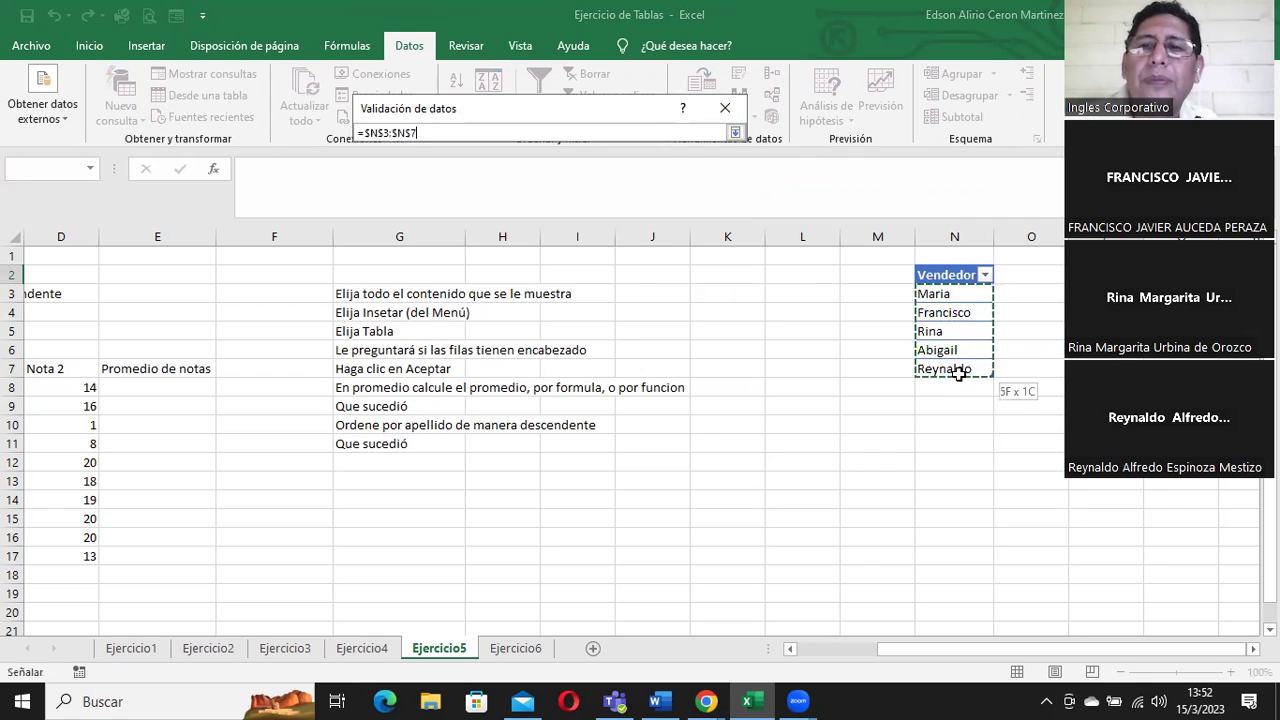
click(734, 132)
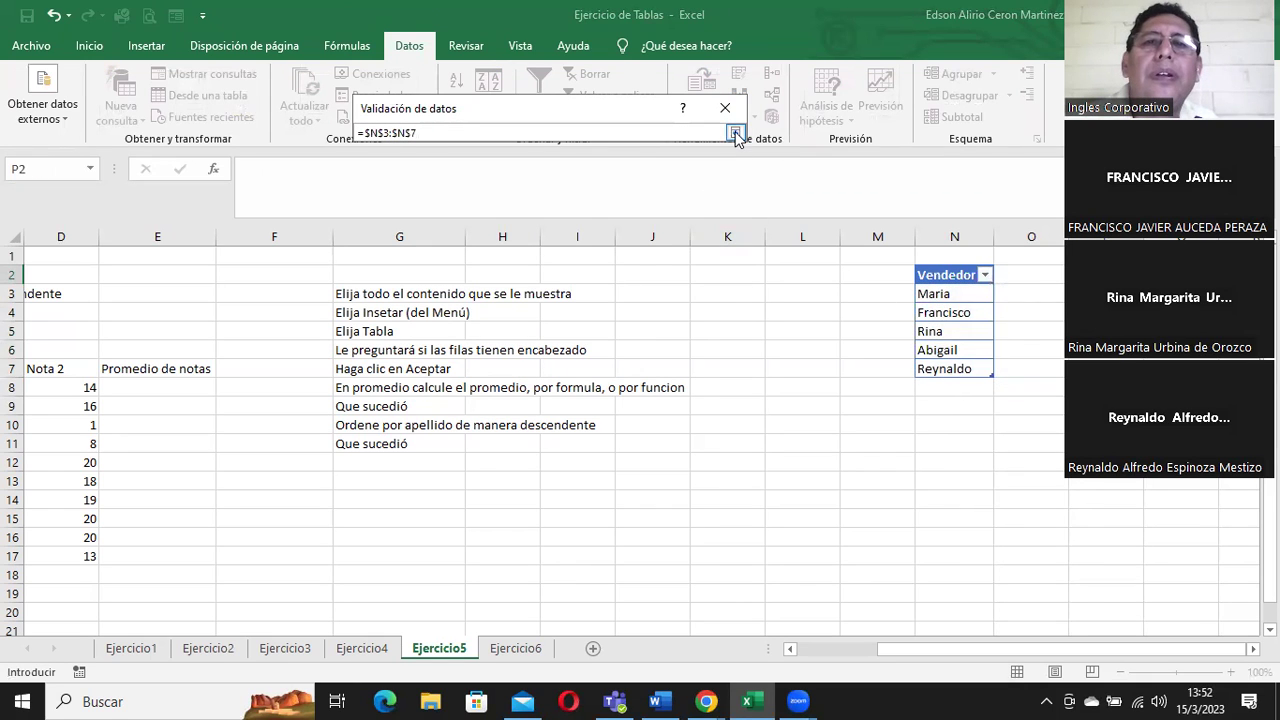
click(627, 376)
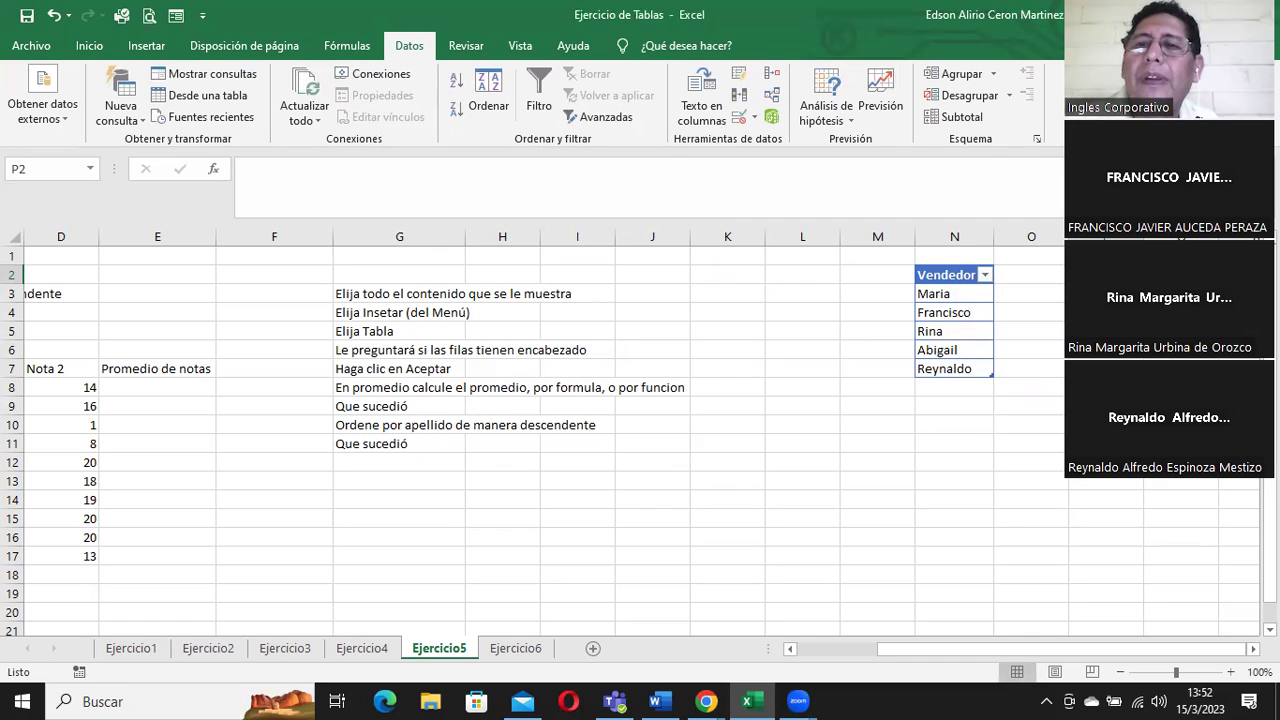
Step: Test P2's dropdown by choosing Reynaldo, Rina and Maria, then go to the table's last name
key(Return)
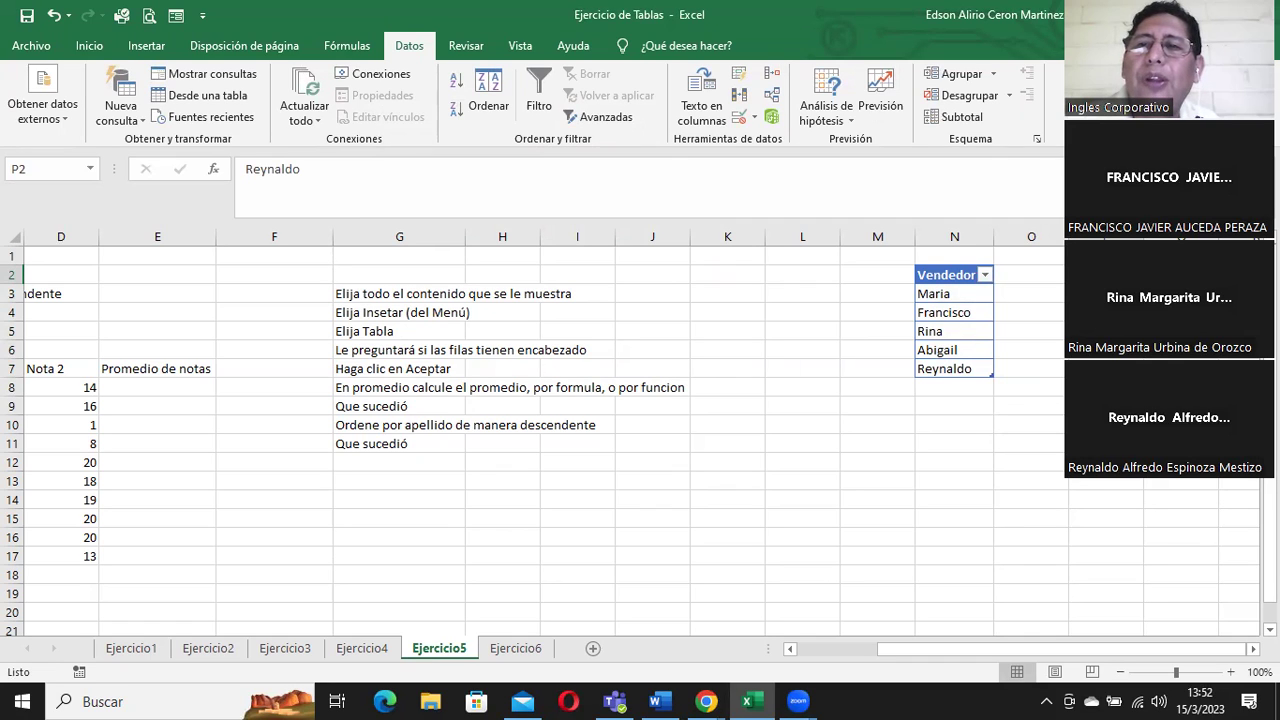
key(Return)
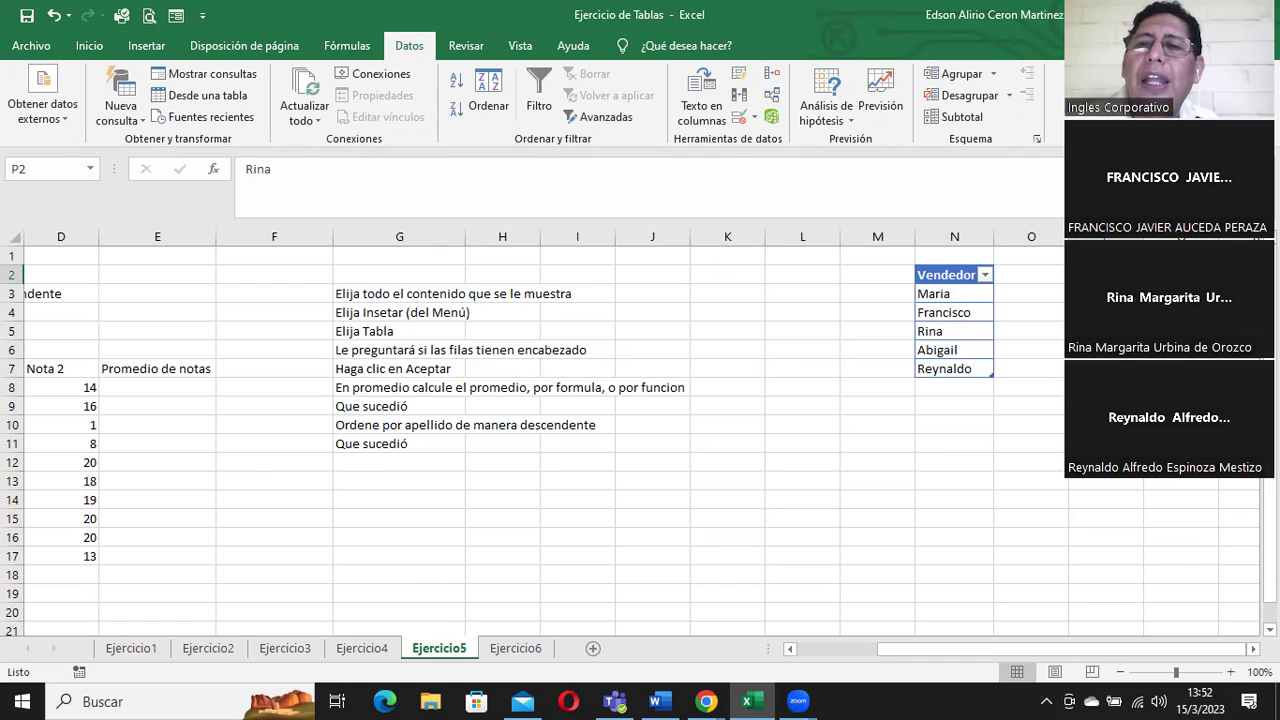
key(Return)
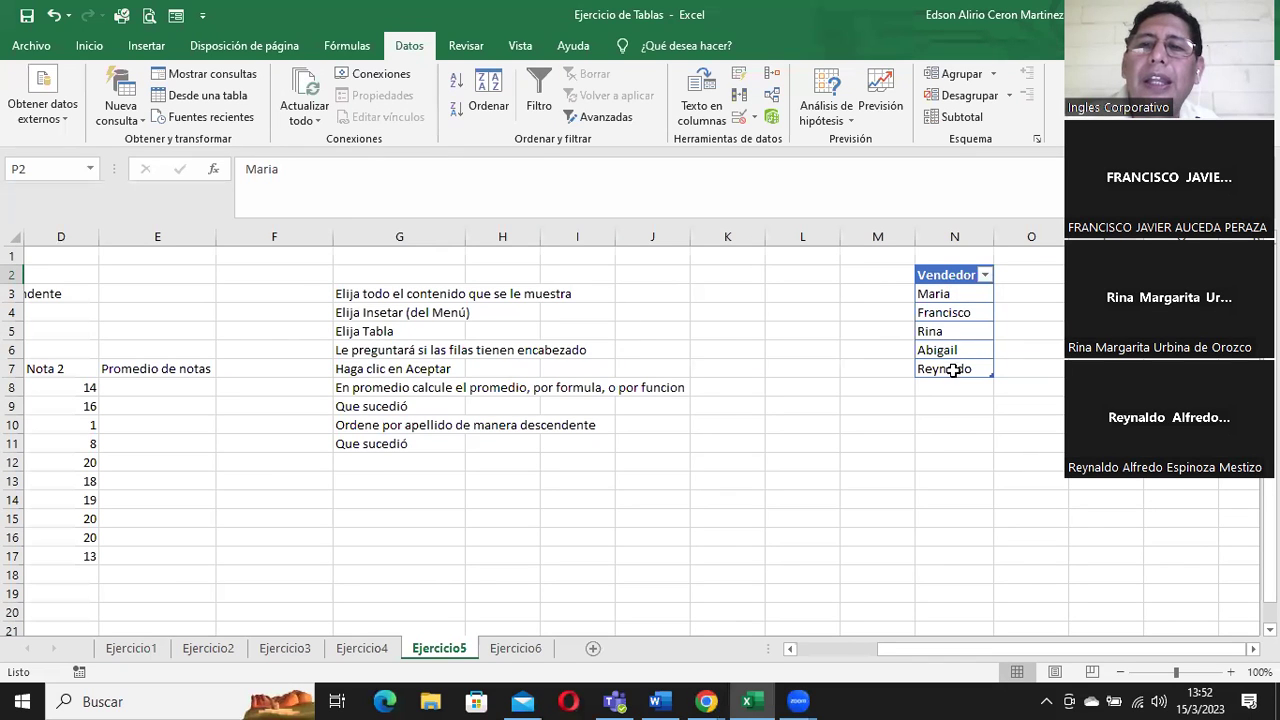
click(975, 368)
Step: Enter Edson in N8 below Reynaldo to extend the table, then reselect P2
click(954, 387)
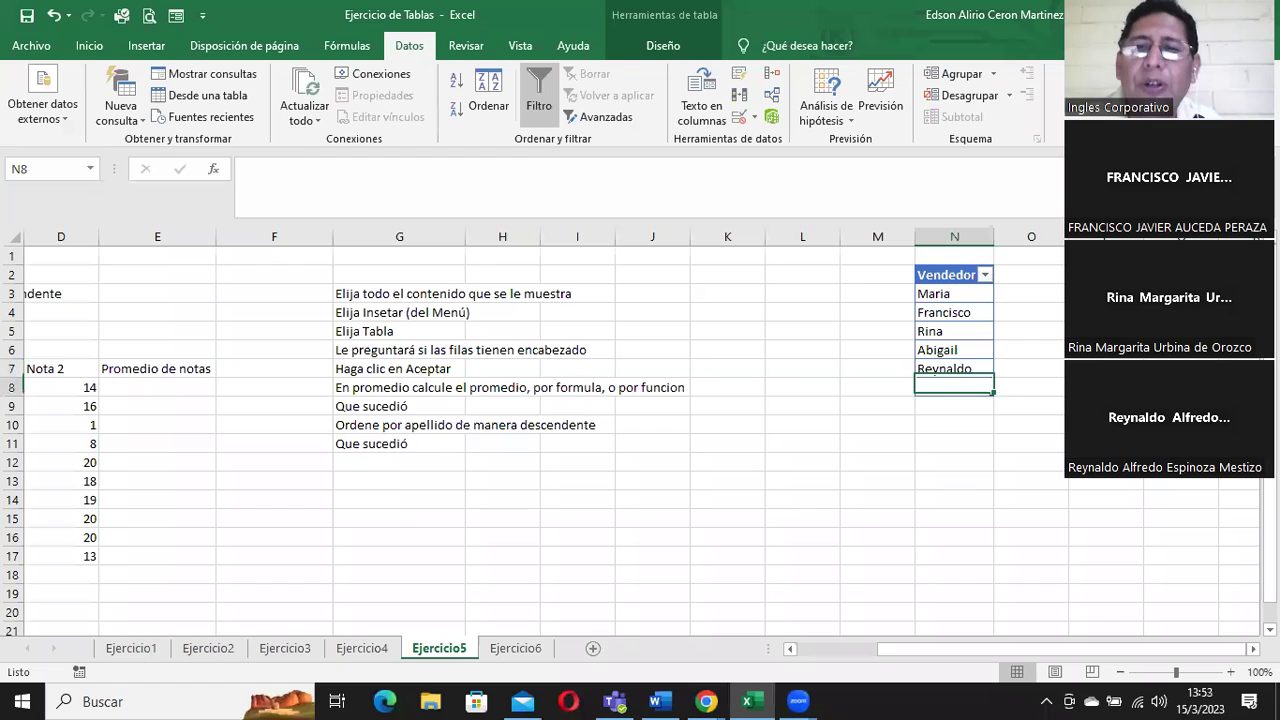
click(954, 368)
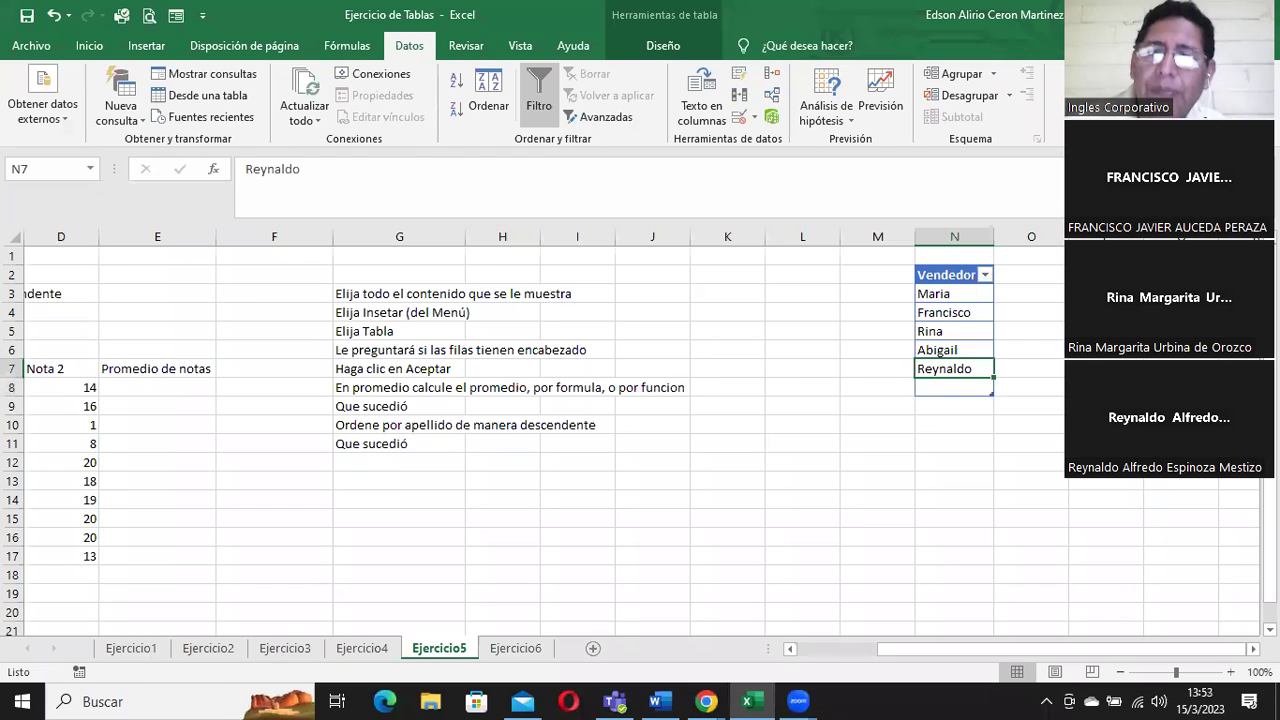
click(954, 387)
text(EDson)
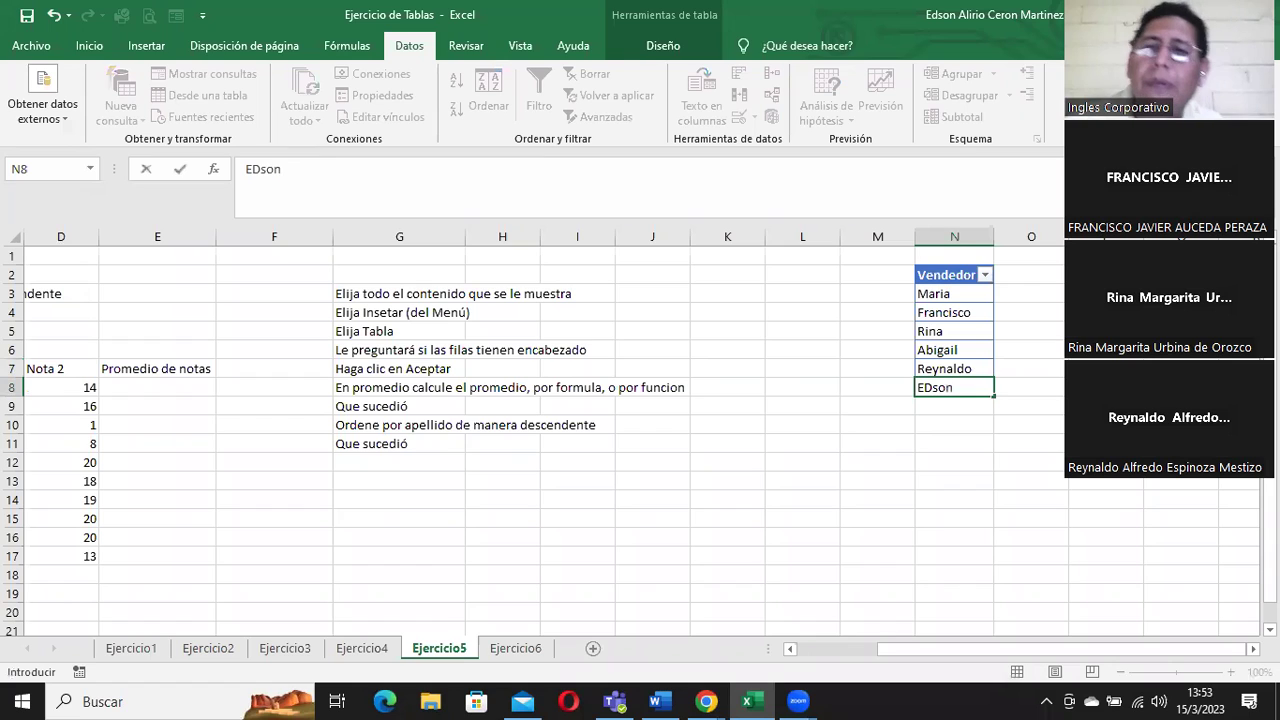
key(Return)
click(1105, 274)
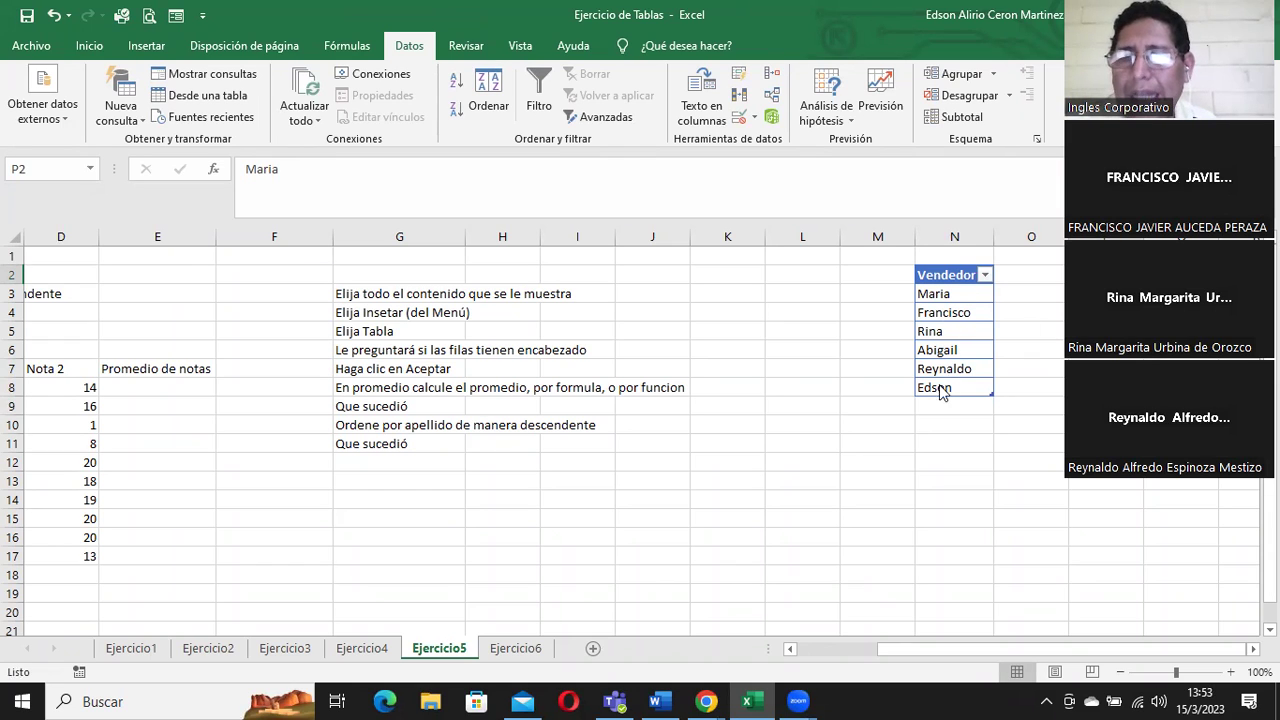
click(950, 275)
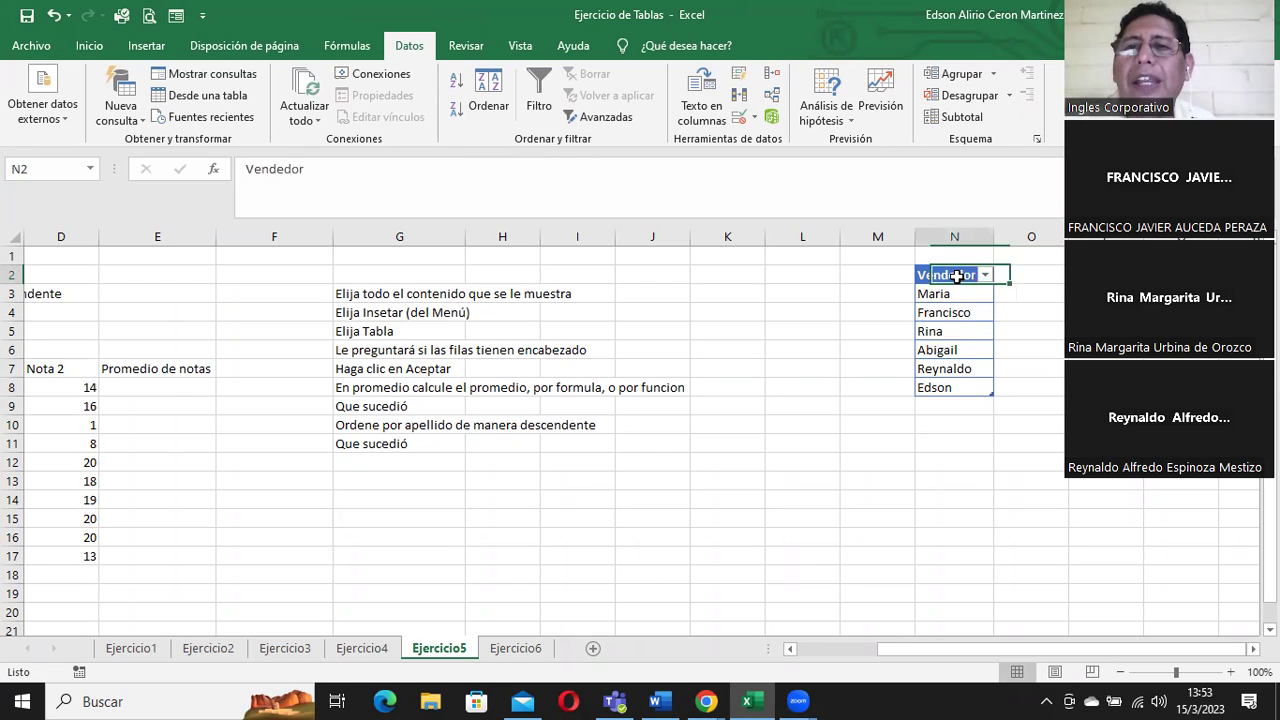
click(755, 120)
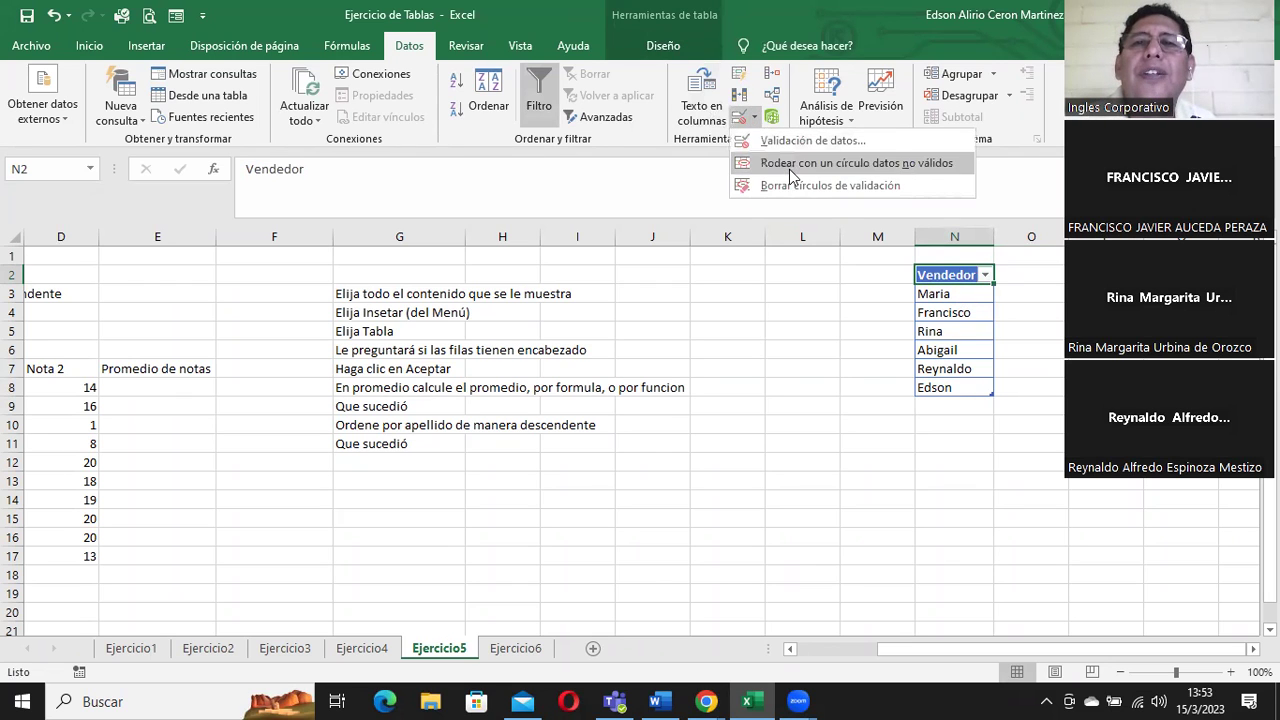
click(810, 139)
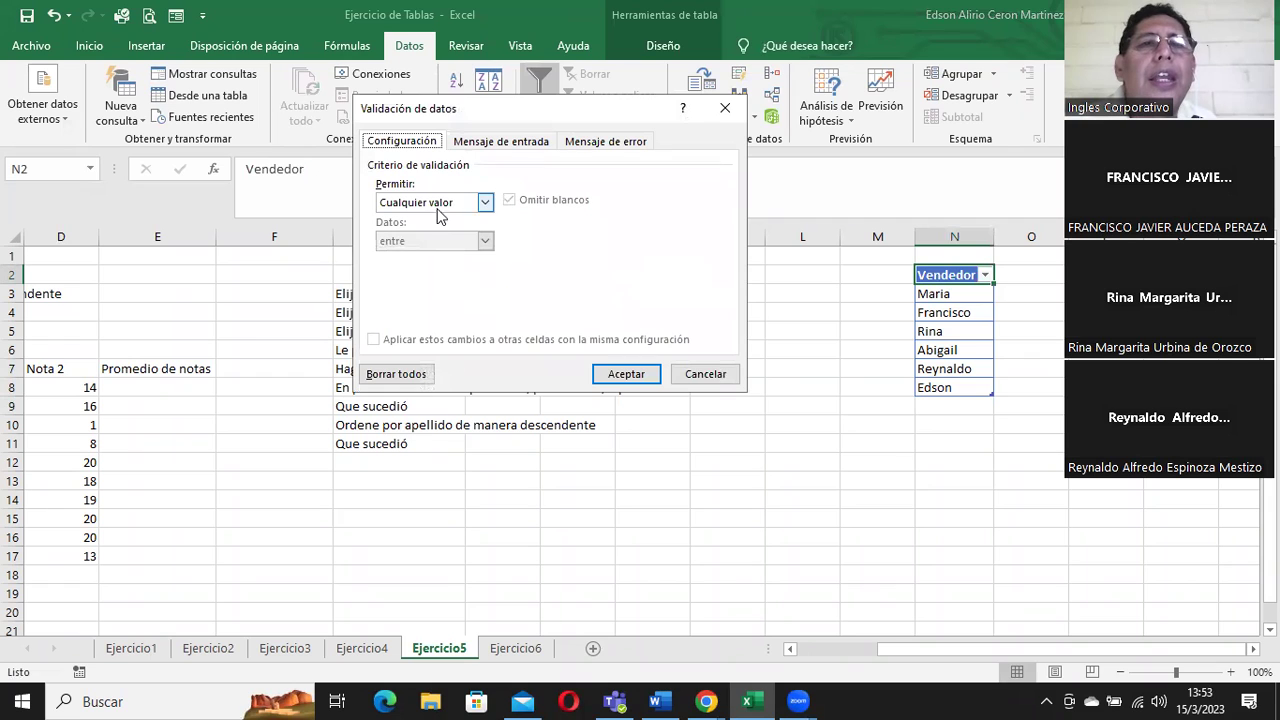
click(703, 373)
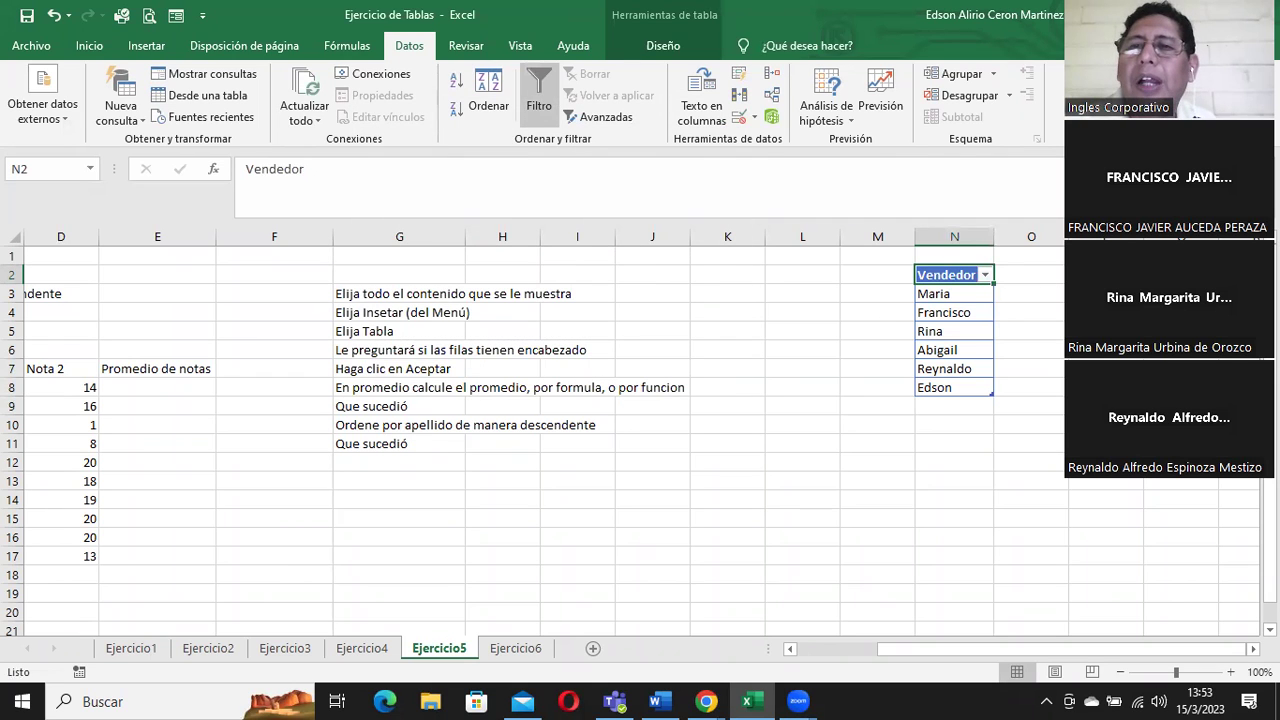
click(755, 118)
click(786, 141)
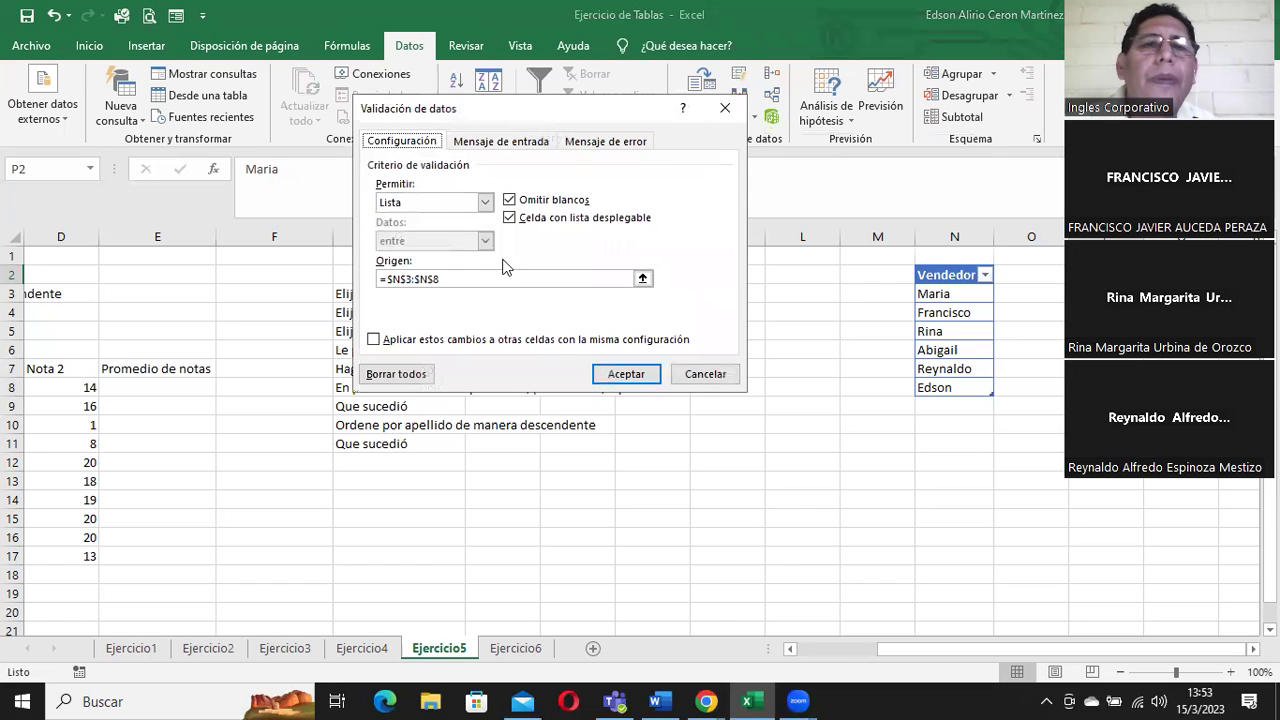
click(446, 280)
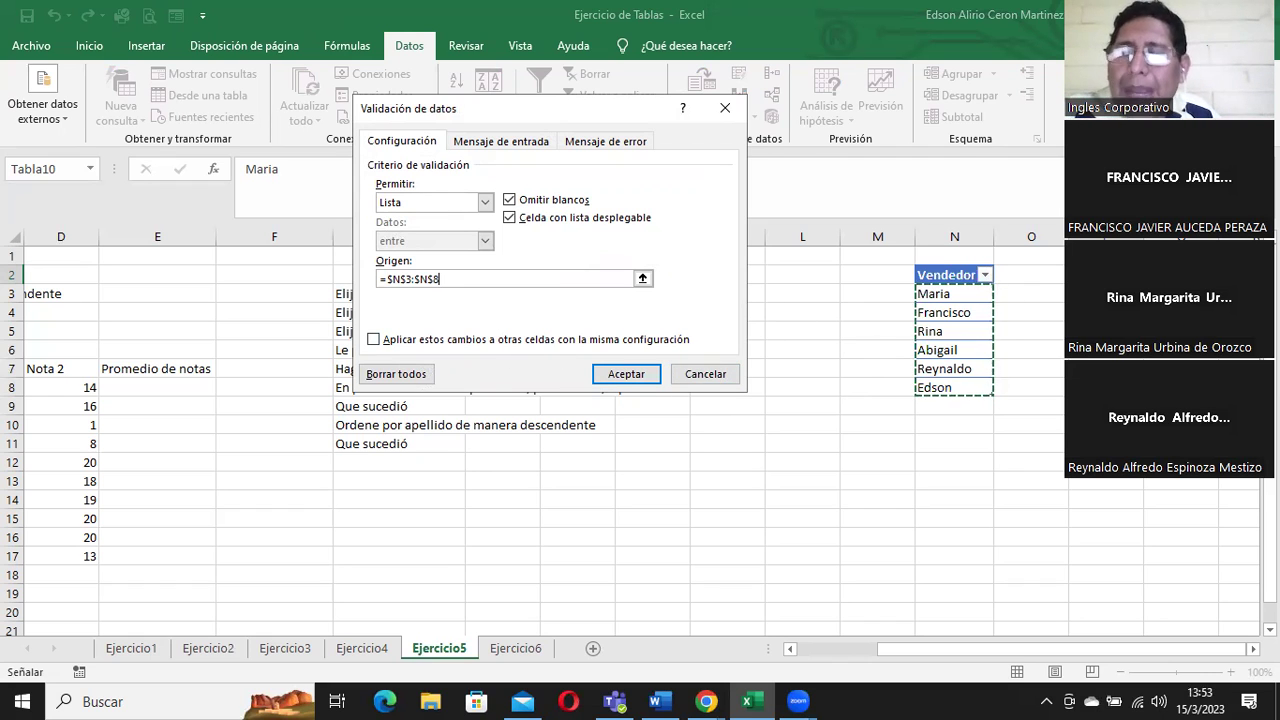
click(707, 374)
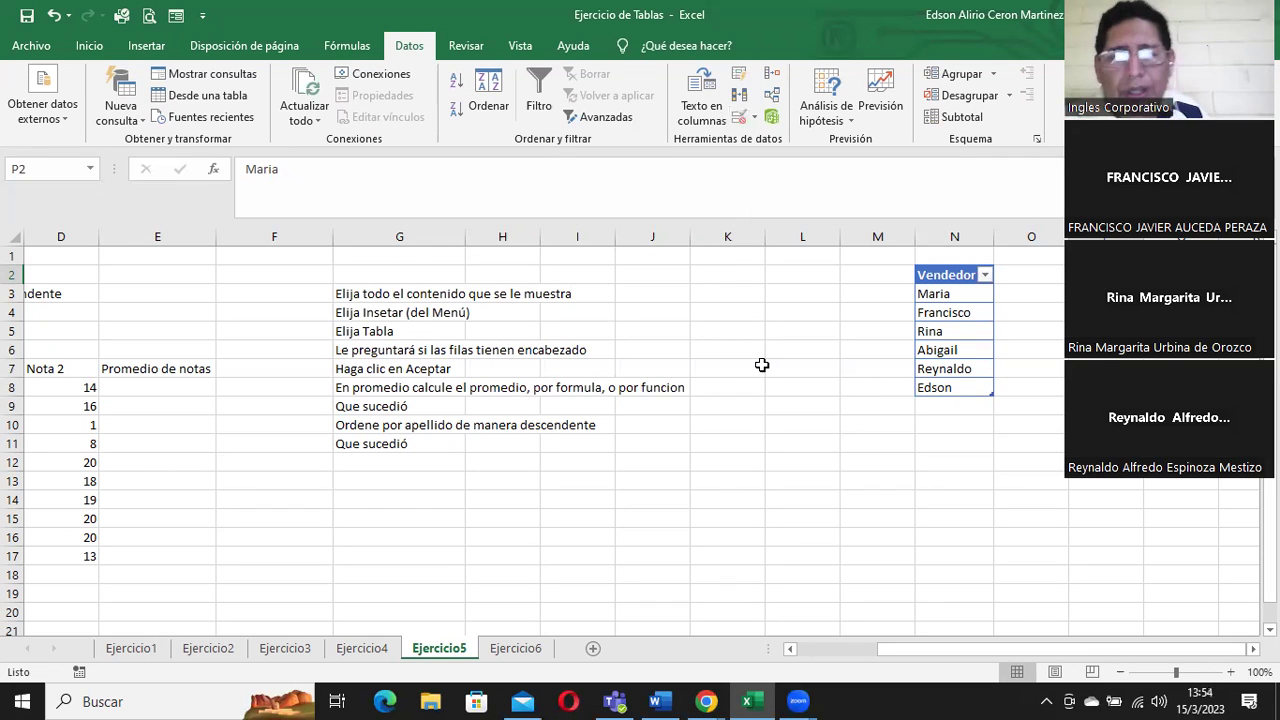
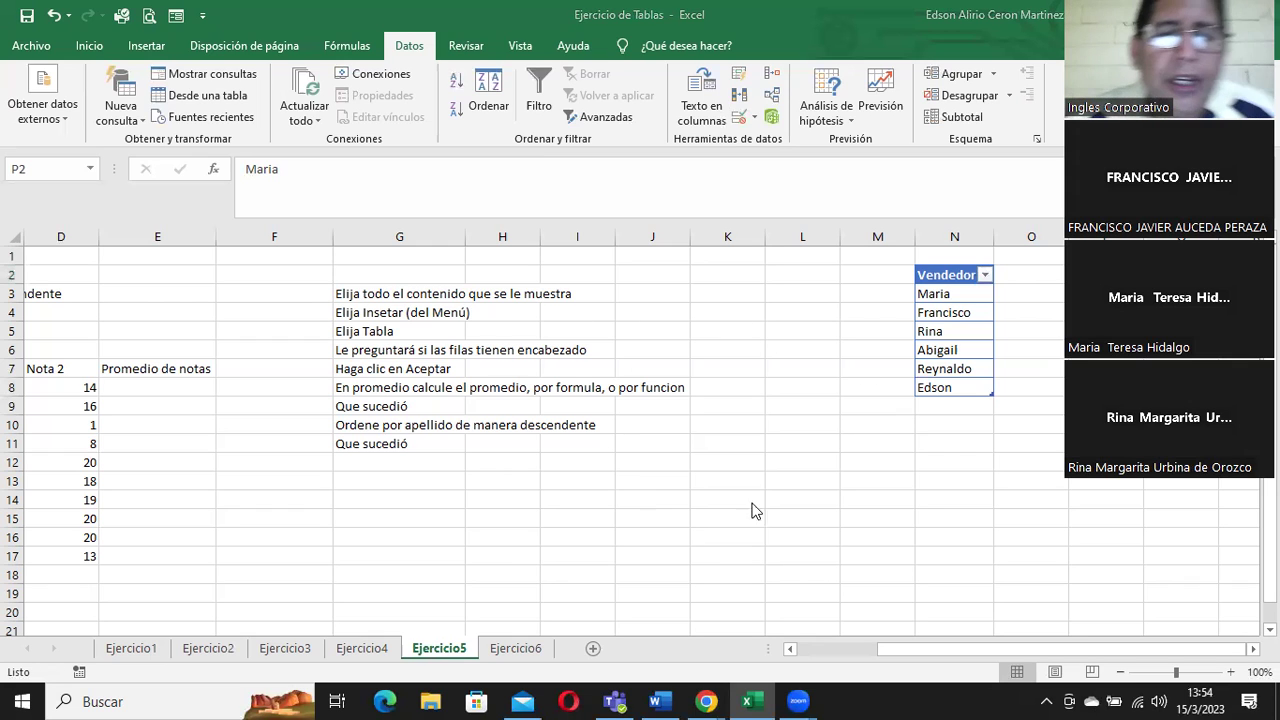
Step: Go to the Ejercicio6 sheet with the sales data
click(516, 650)
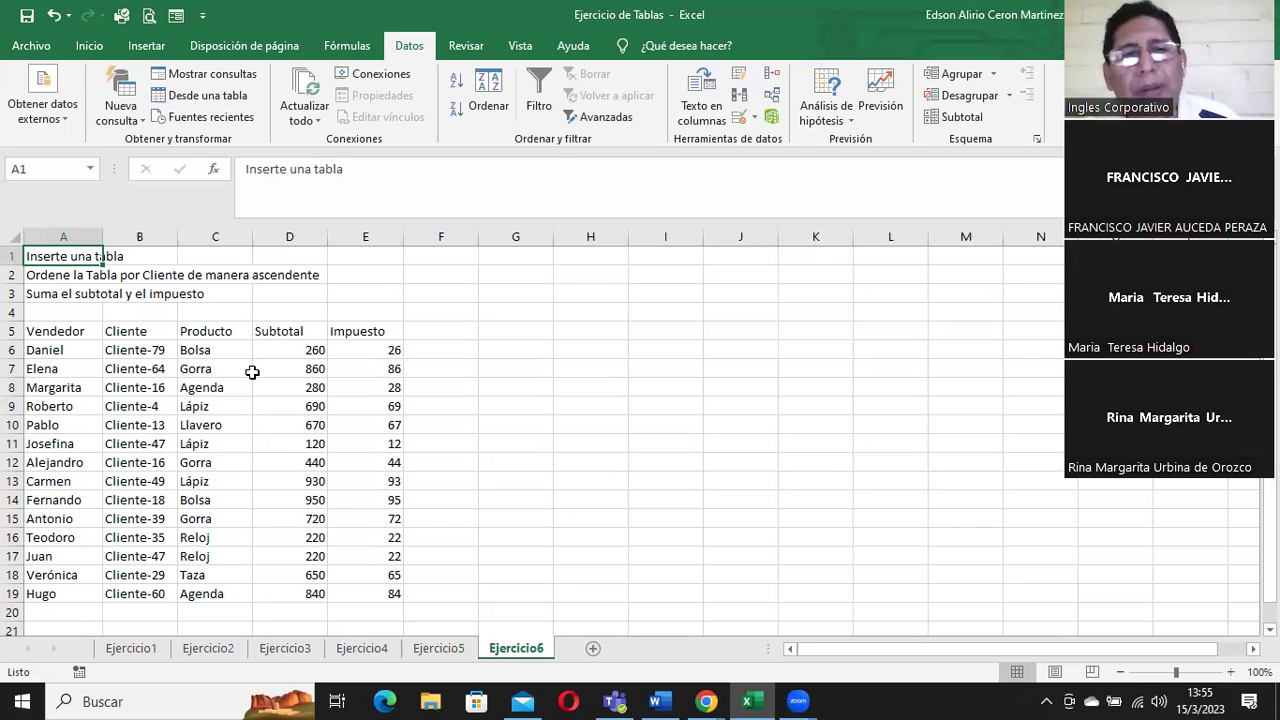
Step: Convert the range $A$5:$E$19 into an Excel table (Tabla11) with headers
key(Down)
key(Down)
key(Down)
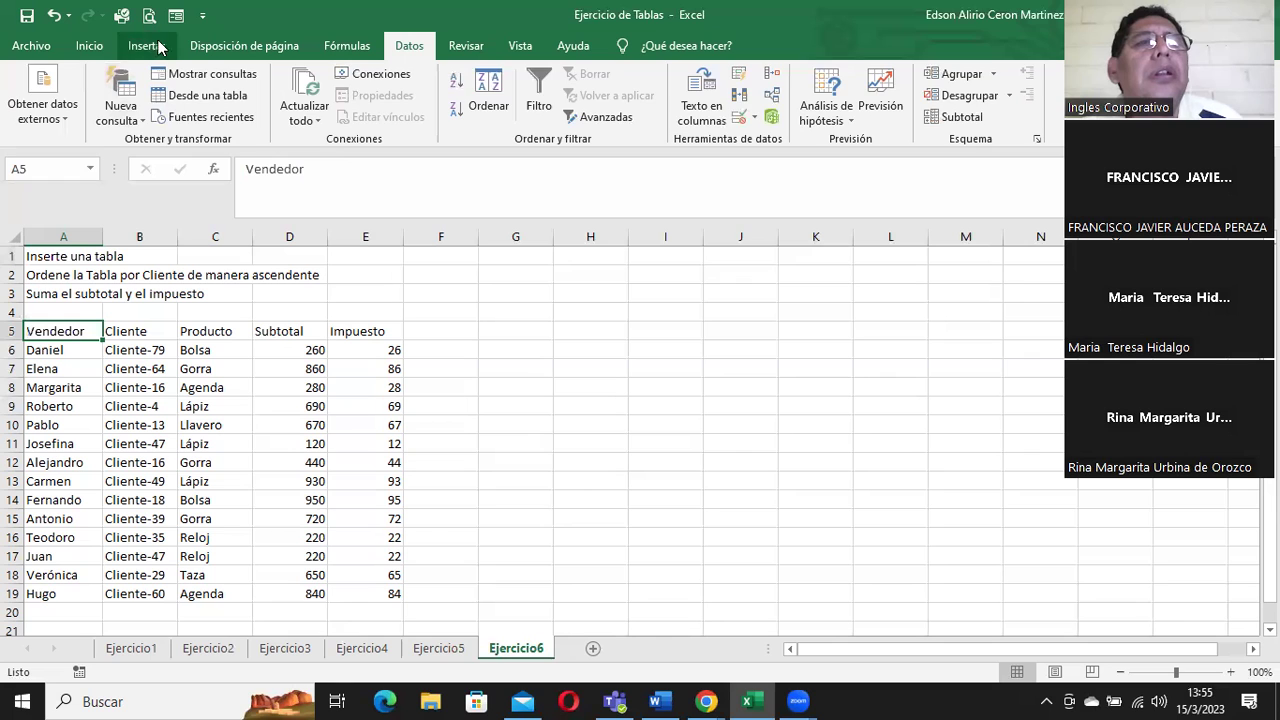
click(146, 45)
click(160, 95)
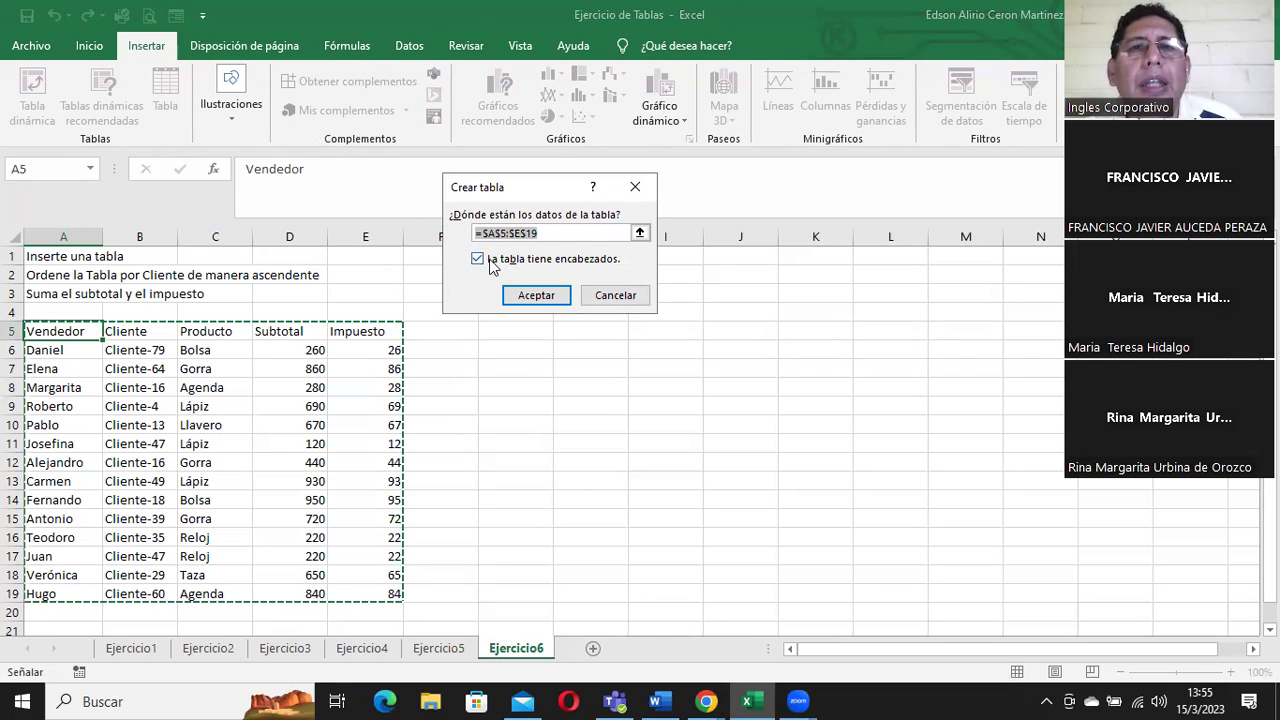
click(540, 296)
click(432, 331)
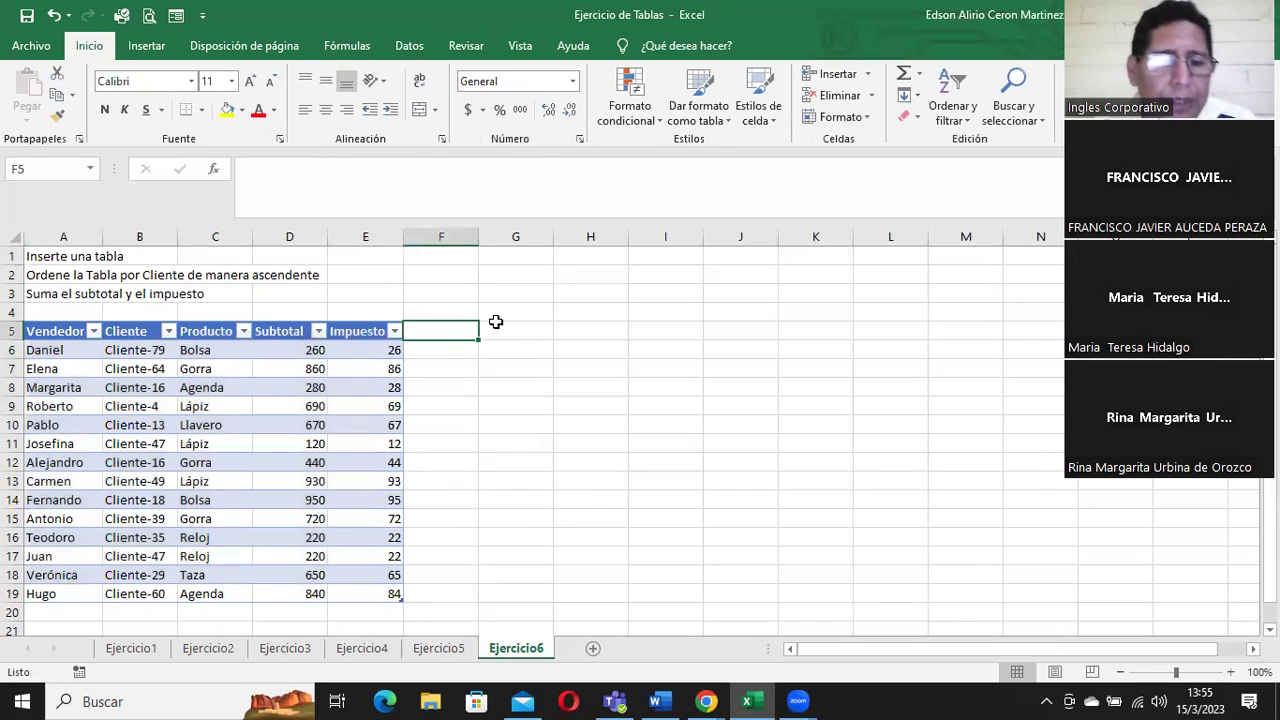
text(Tota)
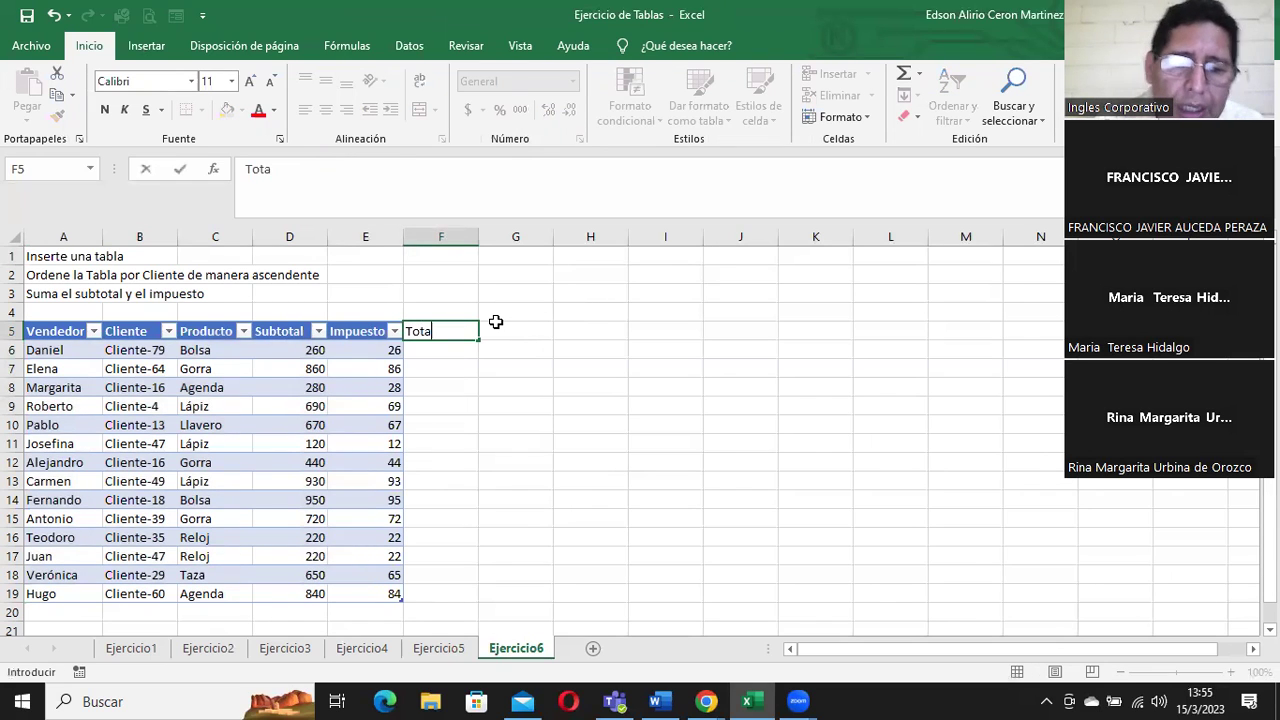
text(l)
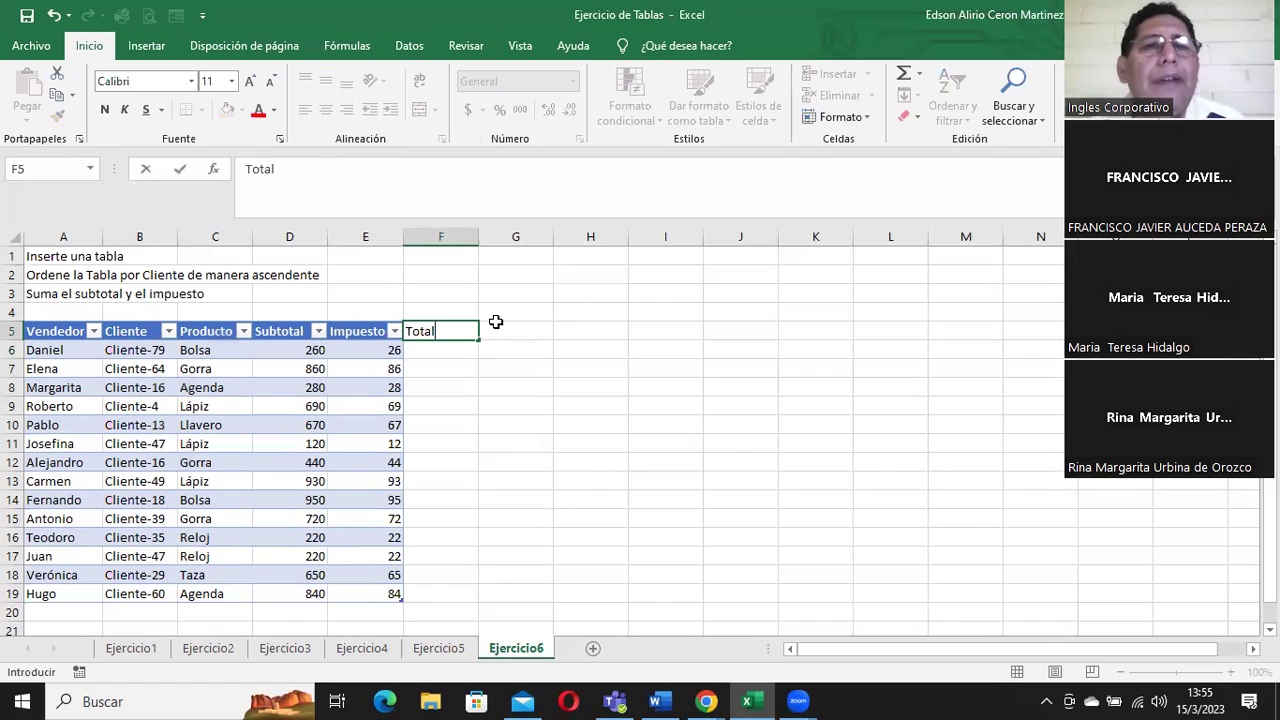
key(Return)
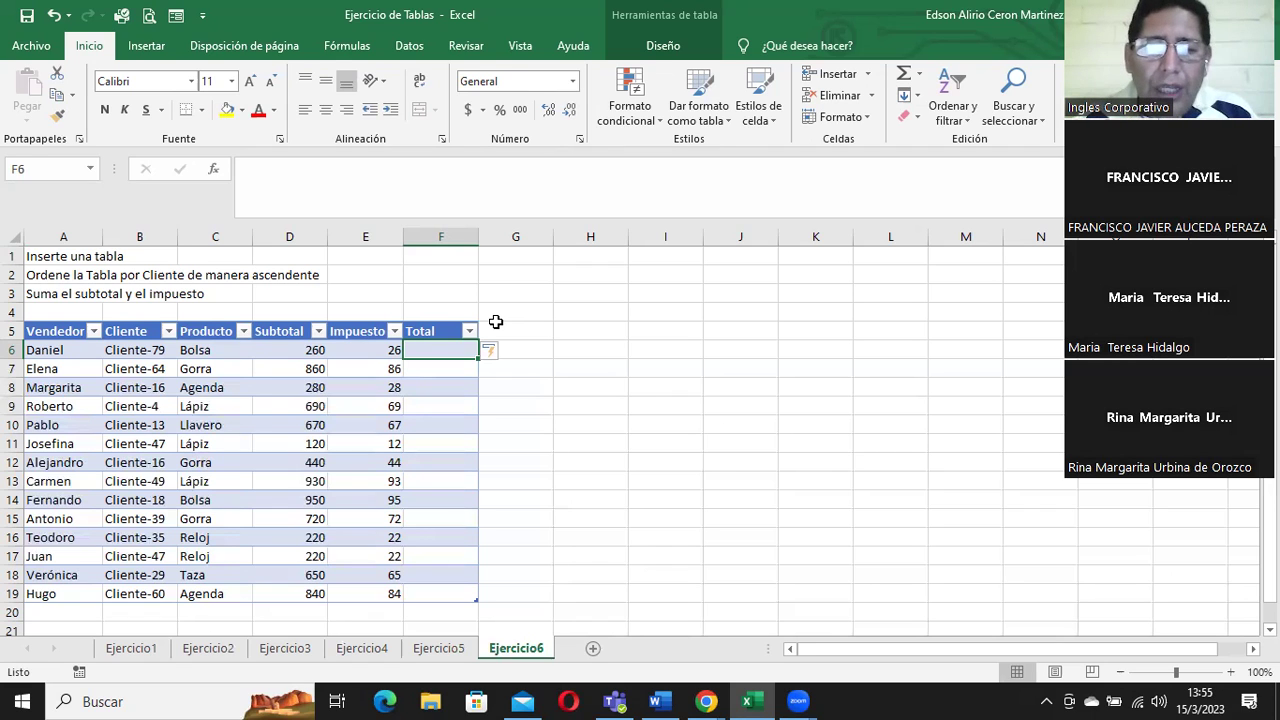
text(=()
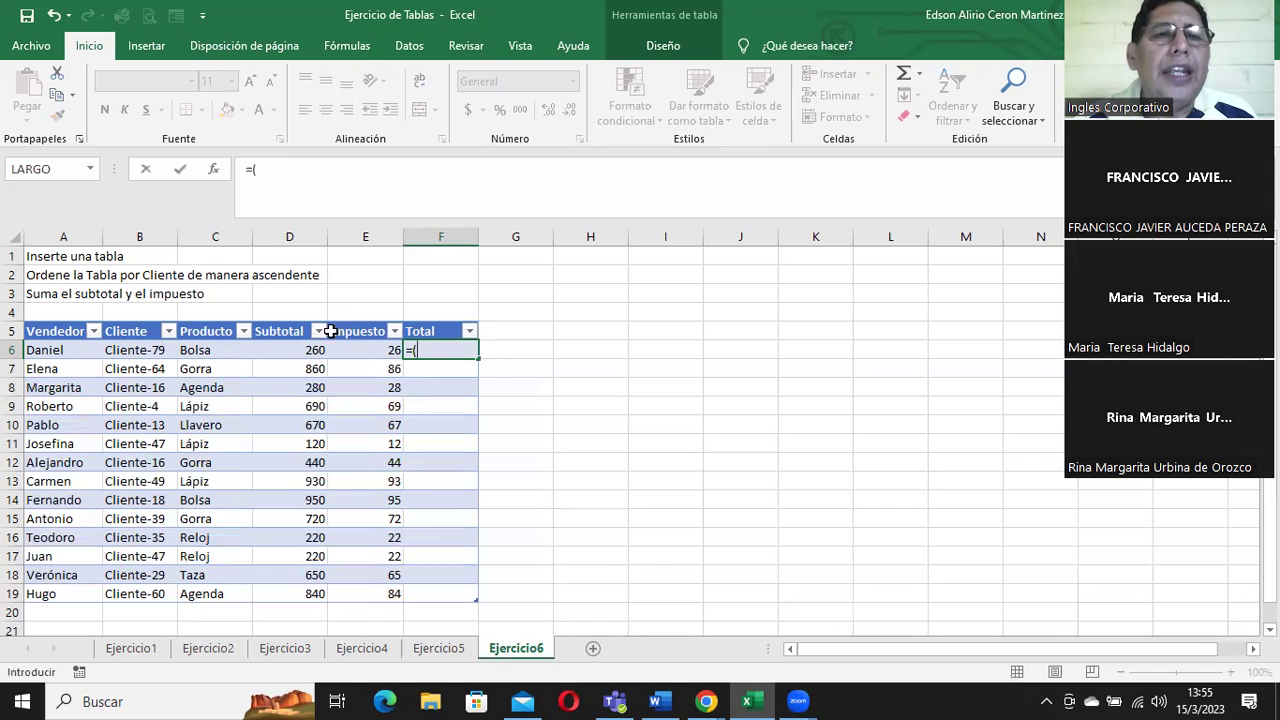
click(308, 348)
text(-+)
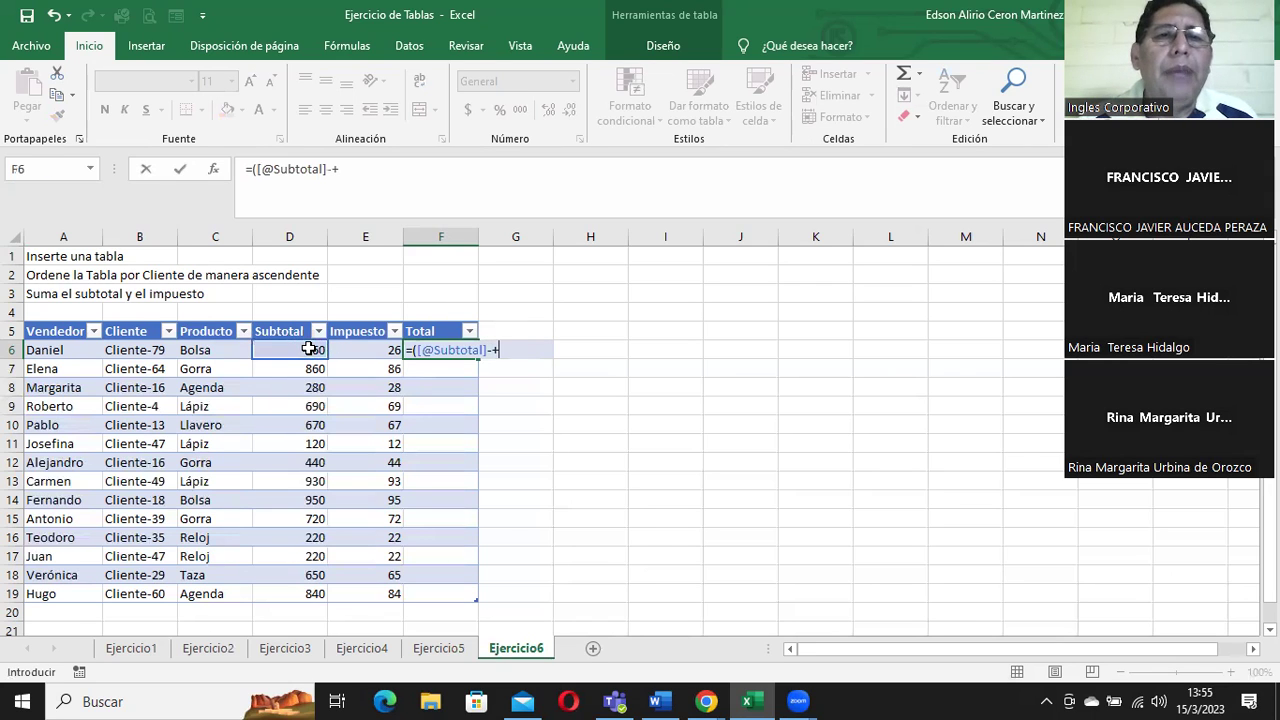
key(BackSpace)
key(BackSpace)
text(+)
click(364, 351)
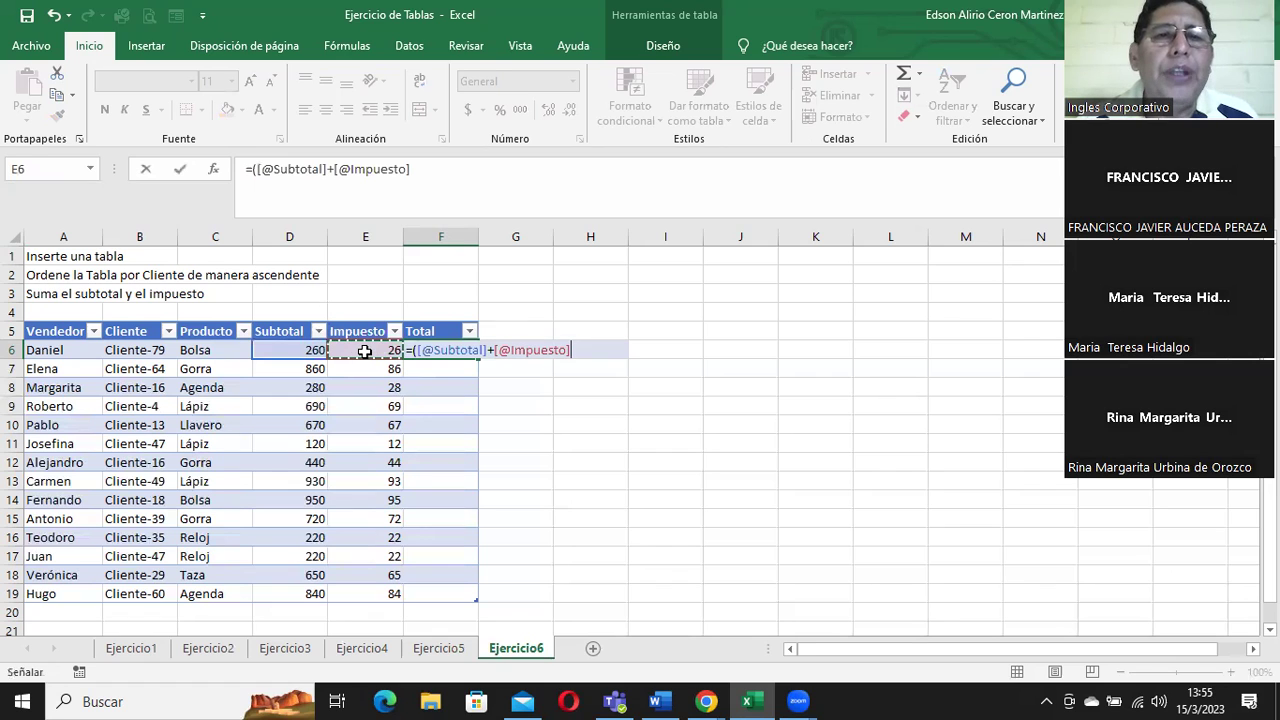
text())
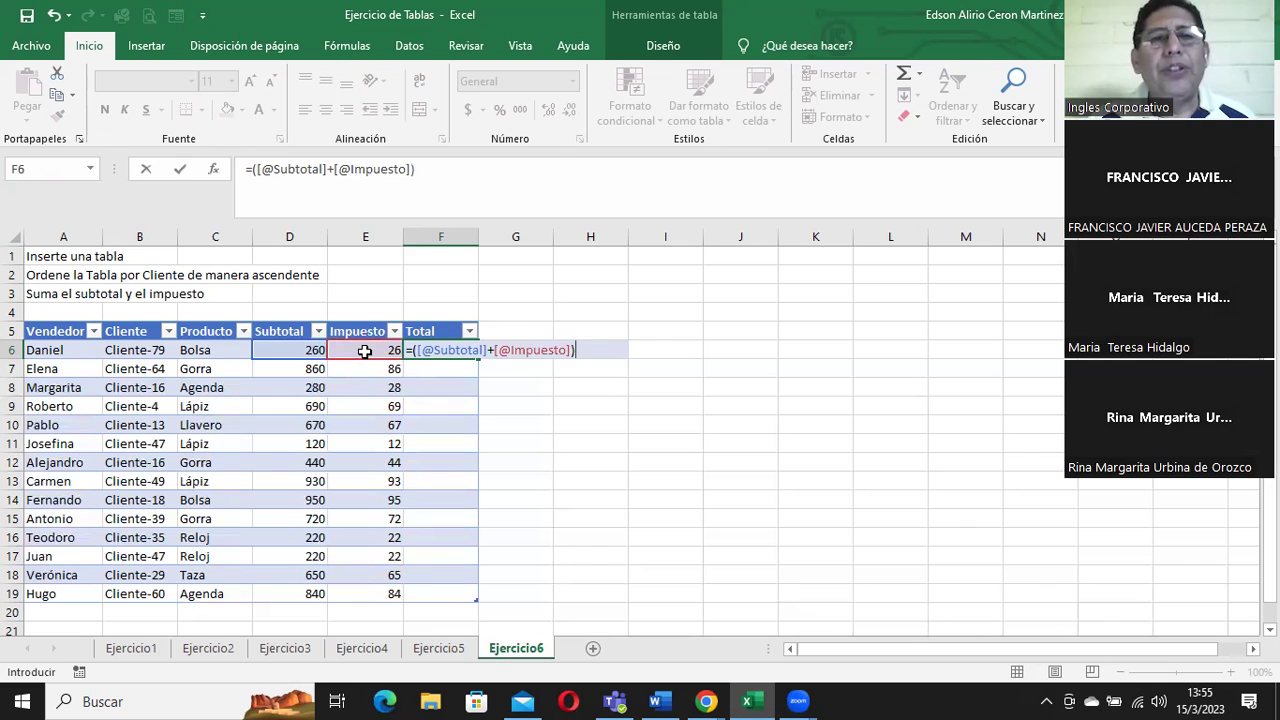
key(Return)
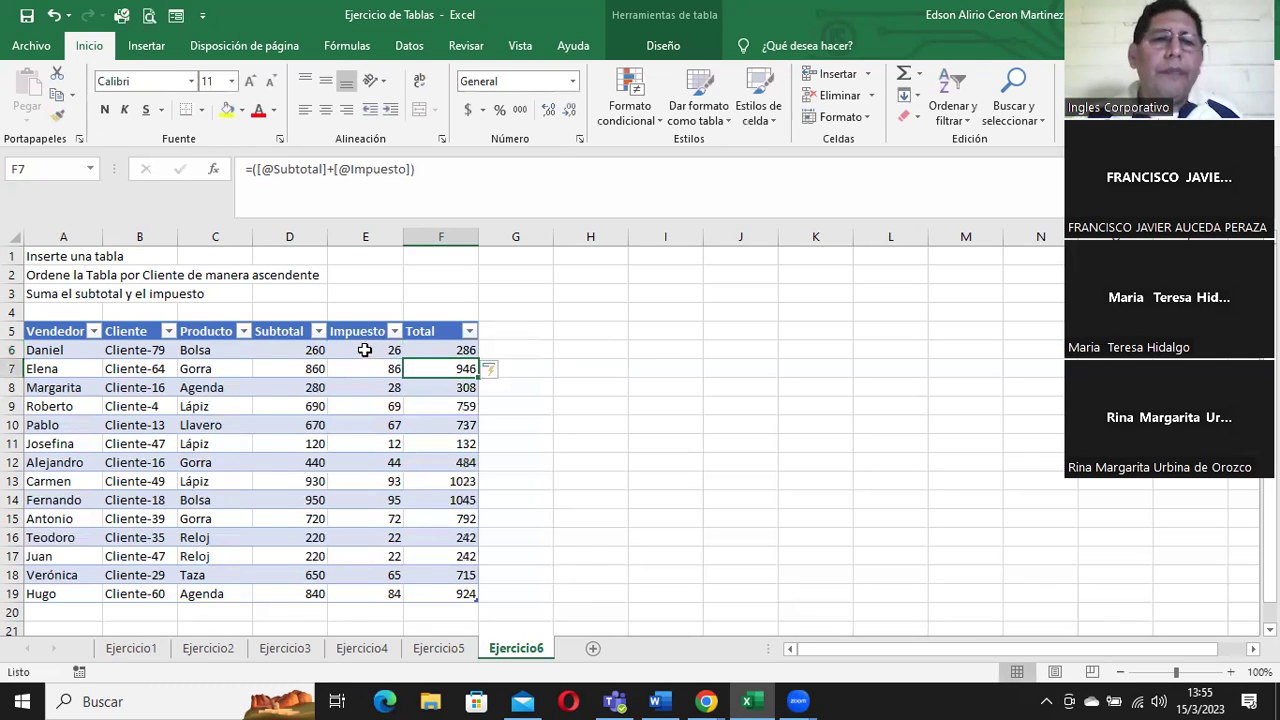
Step: Reselect a cell inside the sales table so the Diseño table tools appear
scroll(365, 351, down, 1)
scroll(470, 400, down, 1)
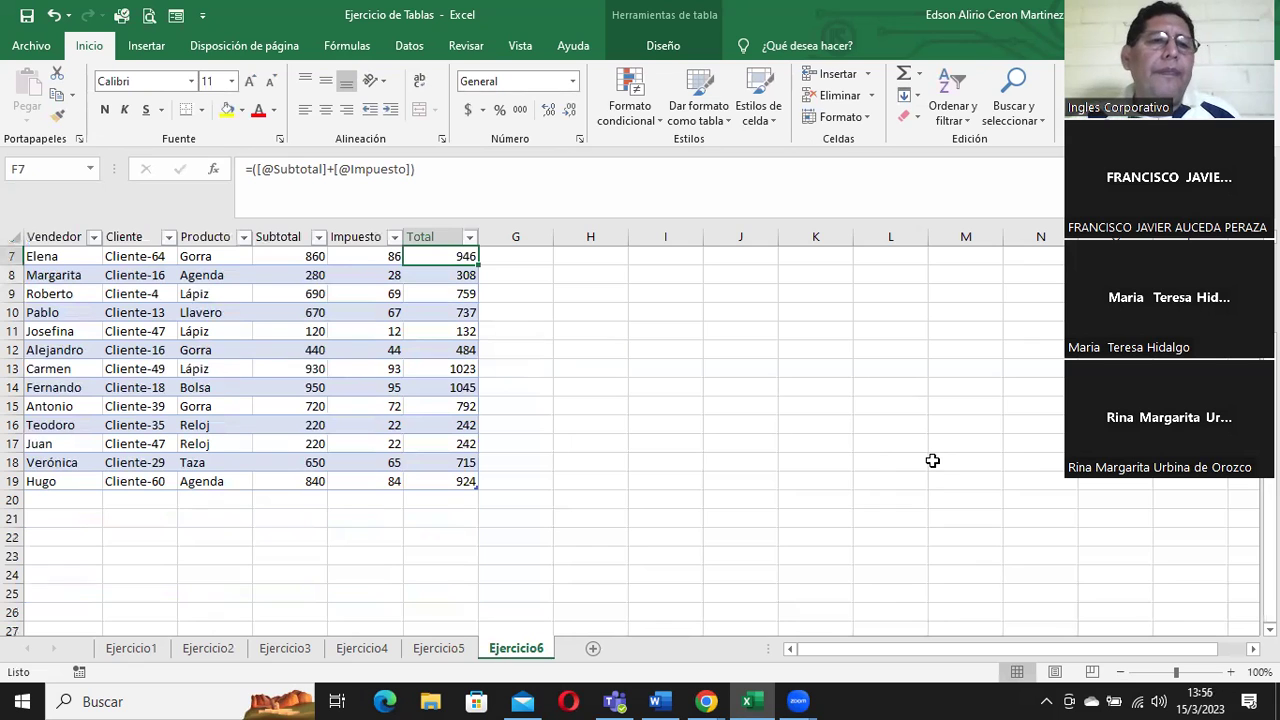
scroll(932, 460, up, 1)
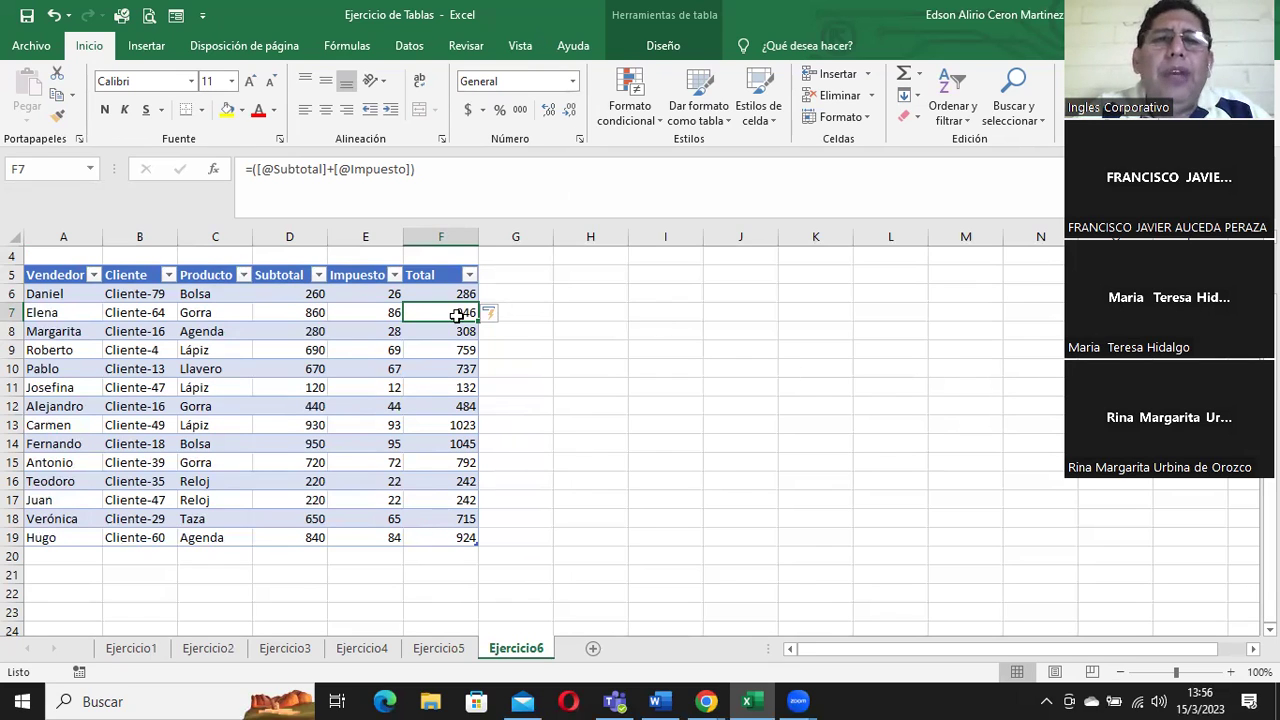
click(684, 404)
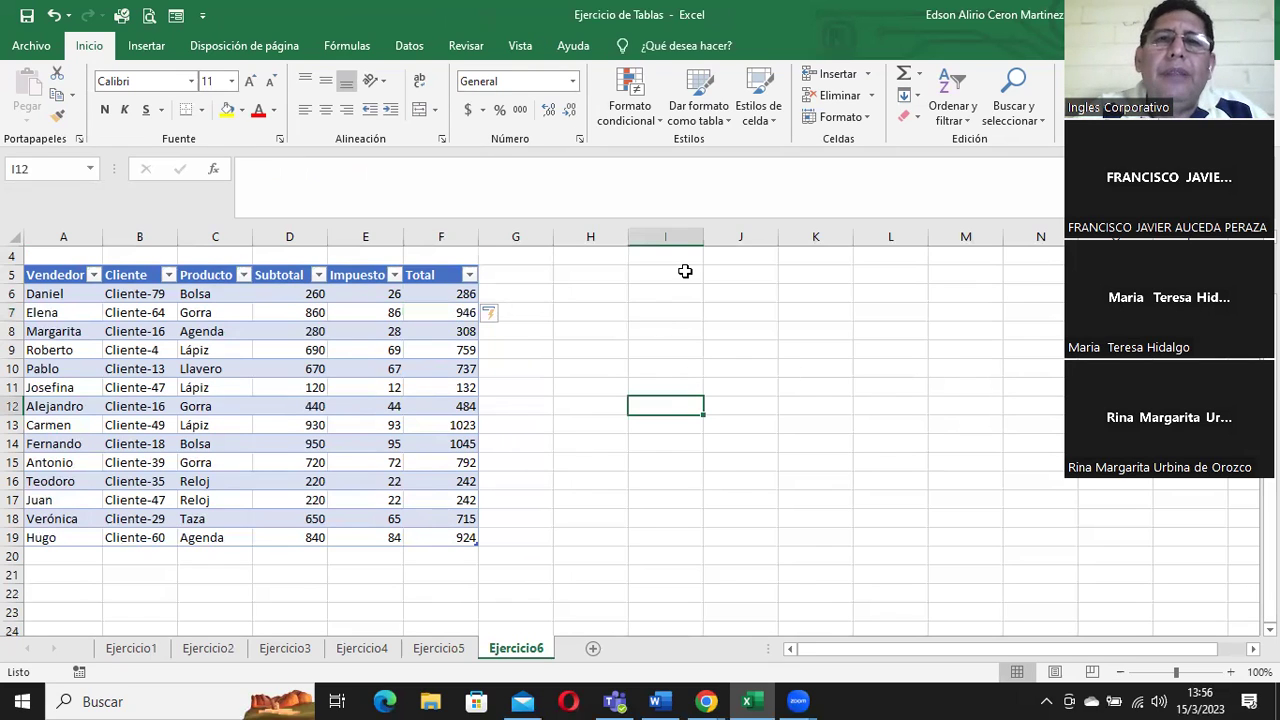
click(362, 330)
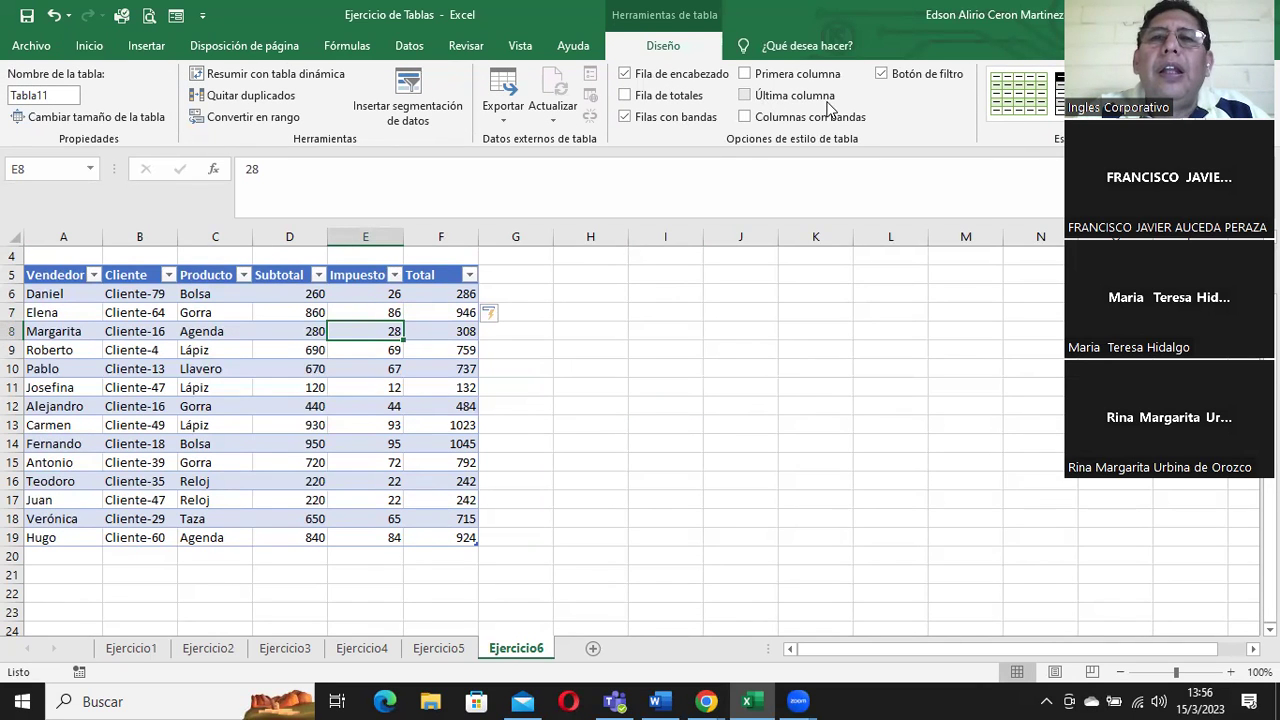
Step: Enable Fila de totales, using Mín. for Impuesto (12) and Máx. for Subtotal (950)
click(645, 95)
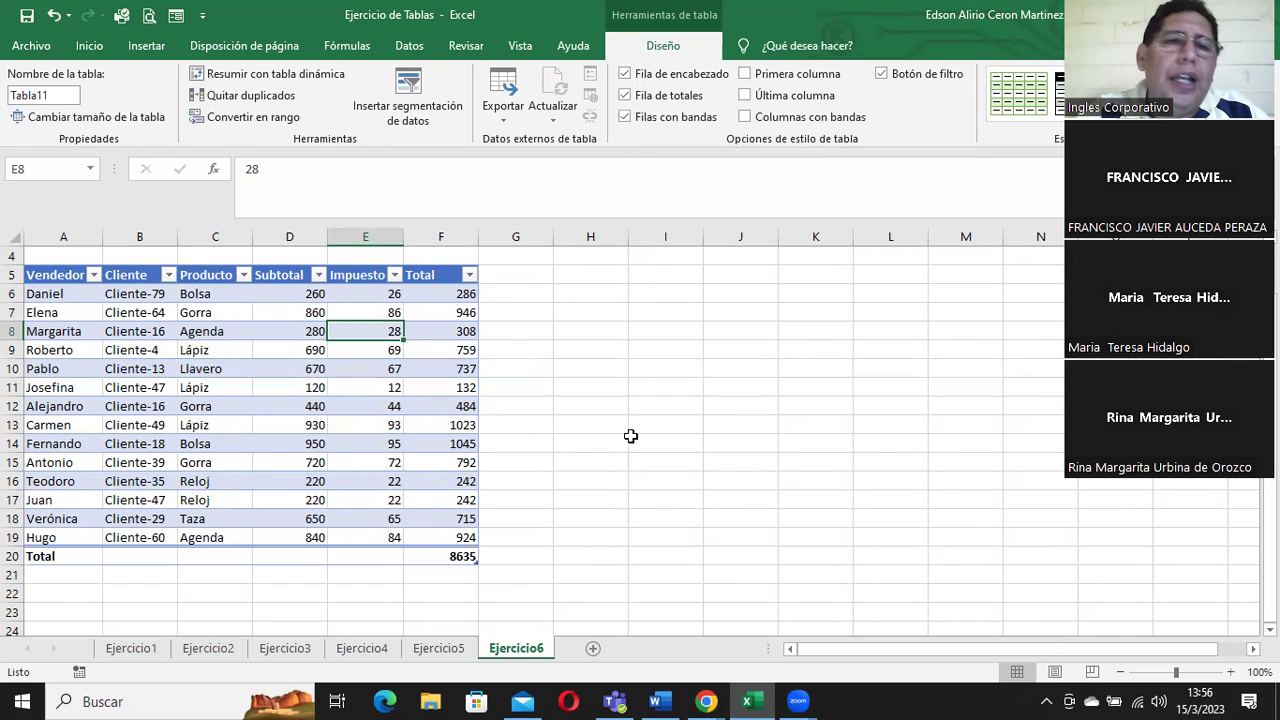
click(392, 552)
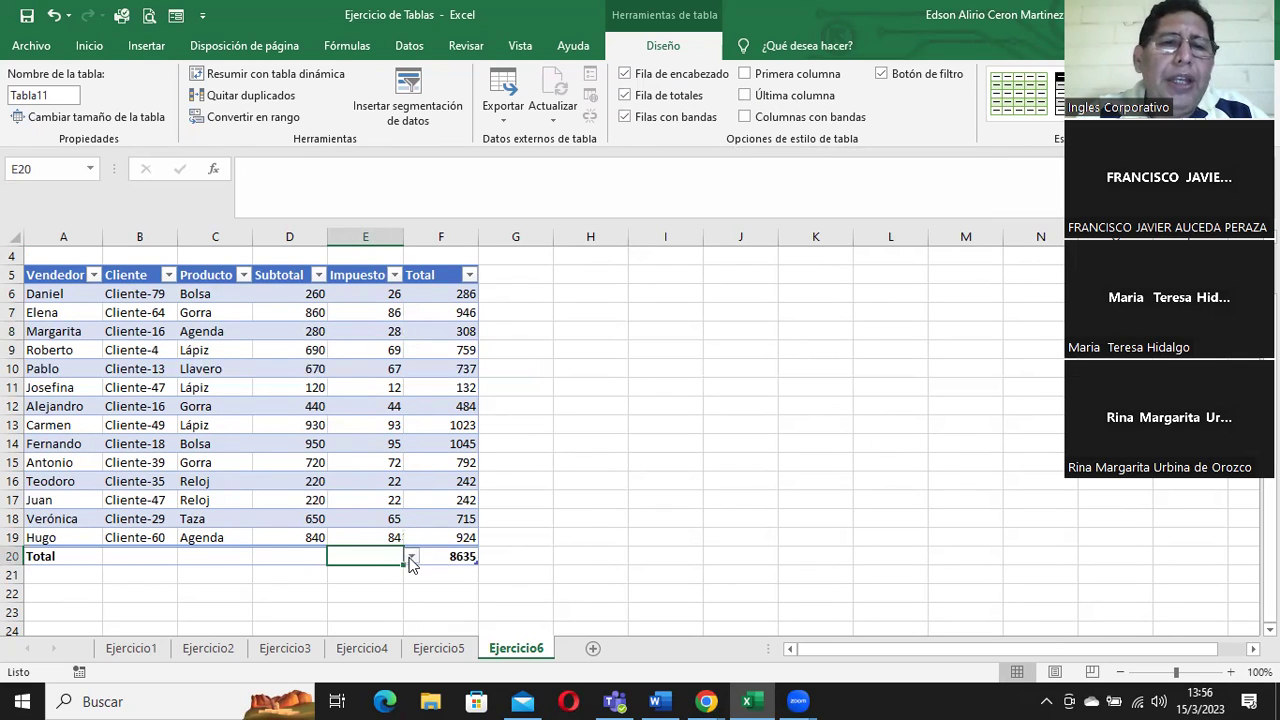
click(412, 558)
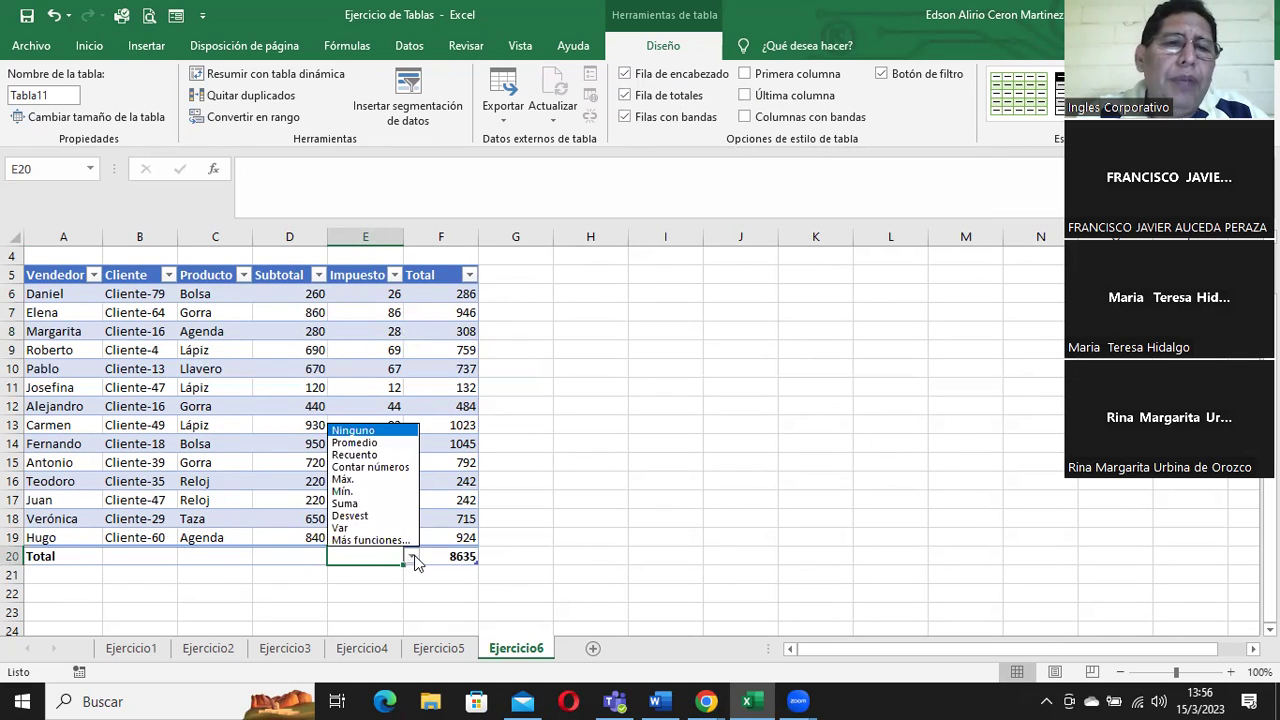
click(380, 492)
click(289, 558)
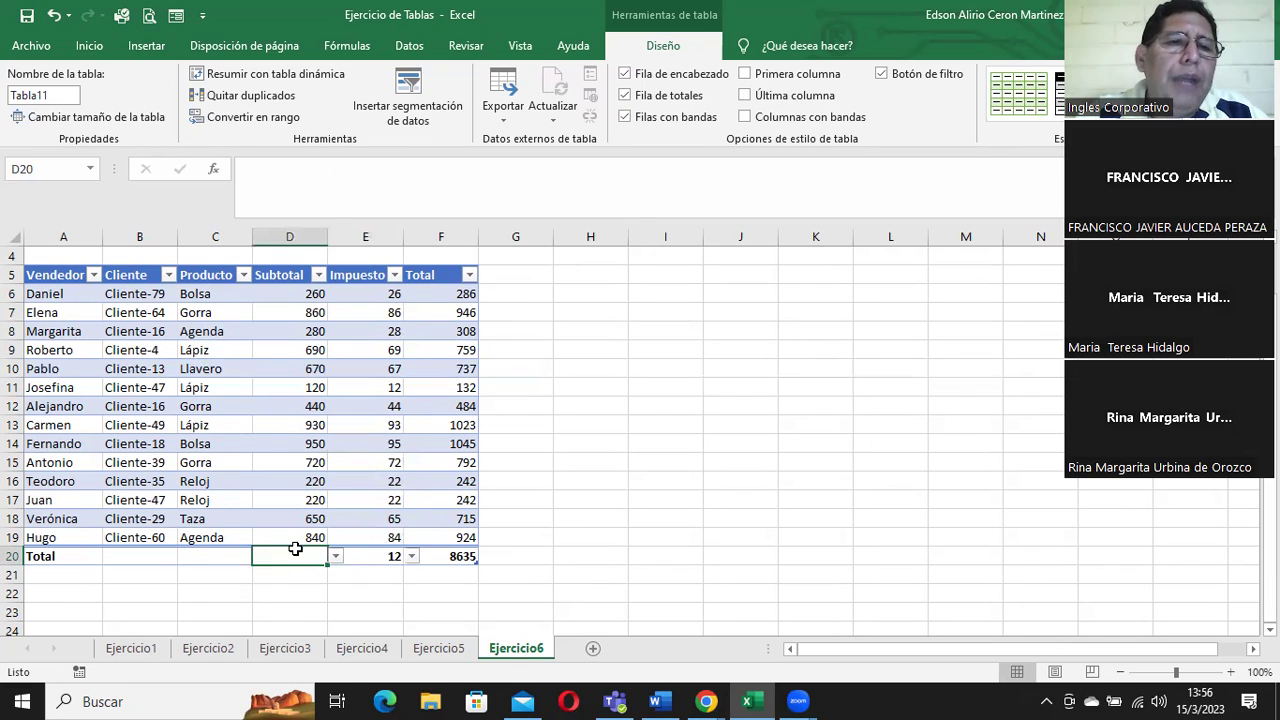
click(335, 556)
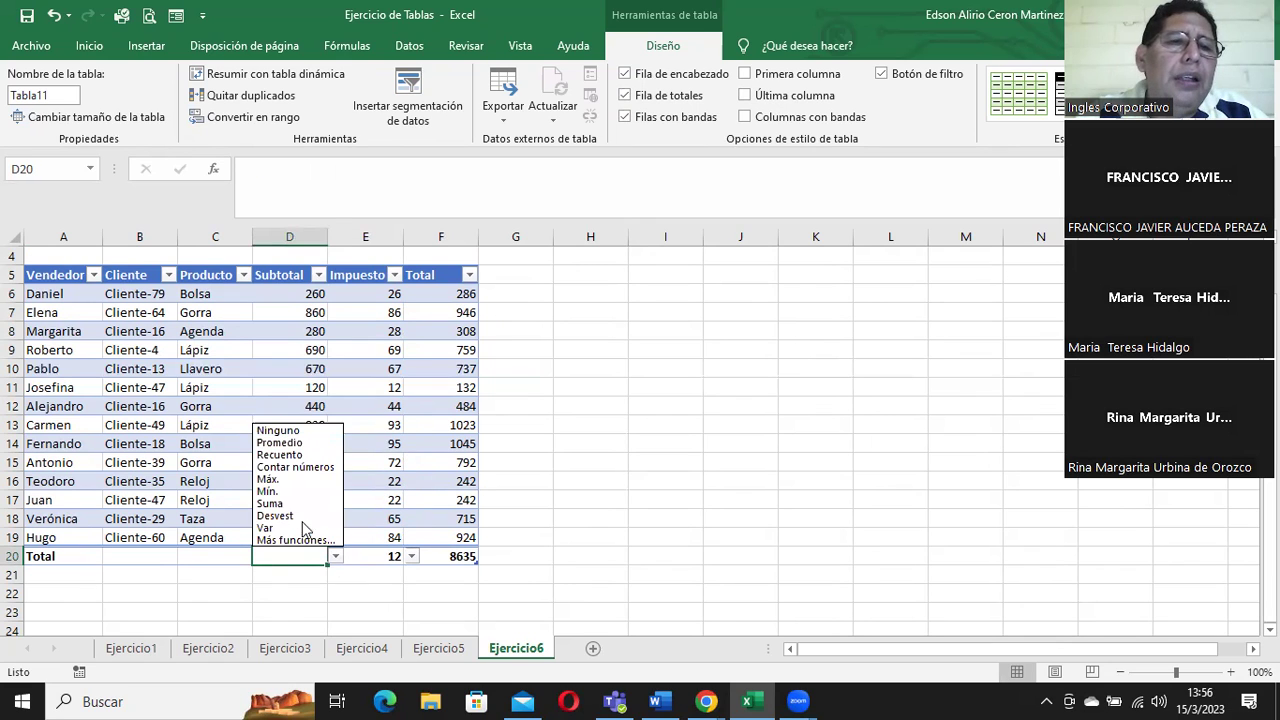
click(268, 479)
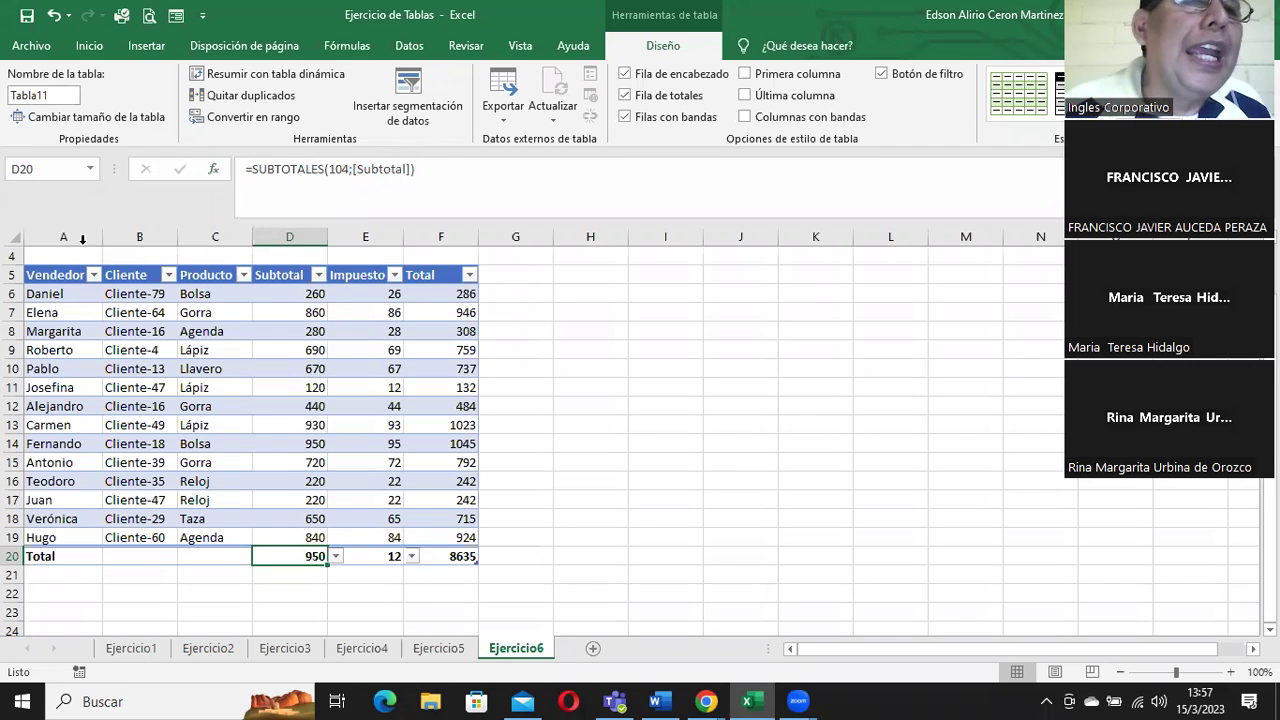
Step: Check that the table name is Tabla11, then move to the Fórmulas tools
click(92, 310)
click(40, 95)
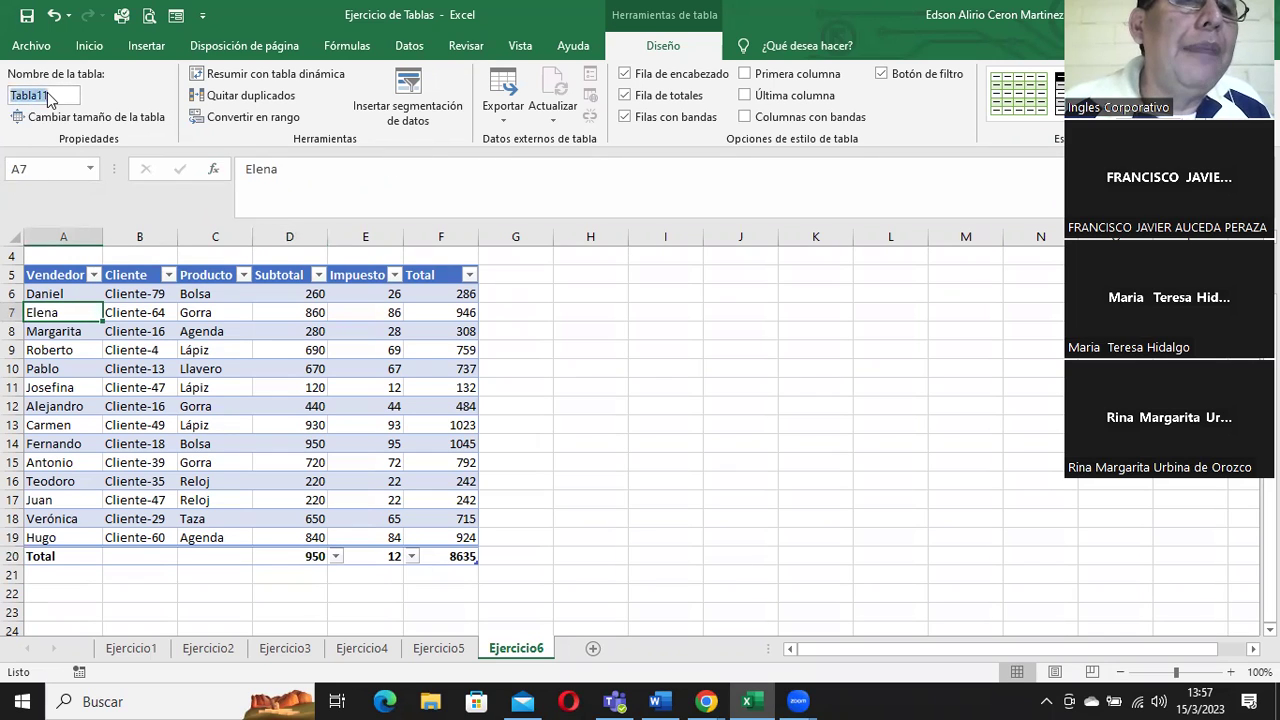
click(54, 96)
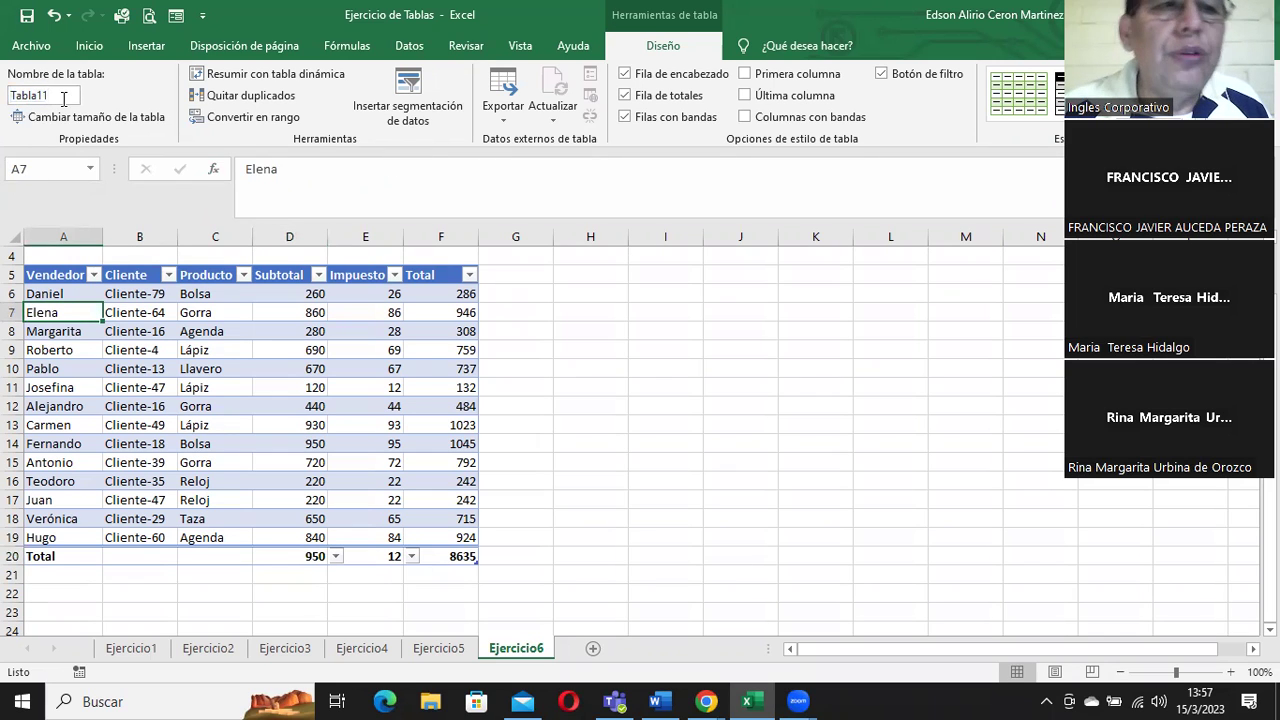
click(152, 314)
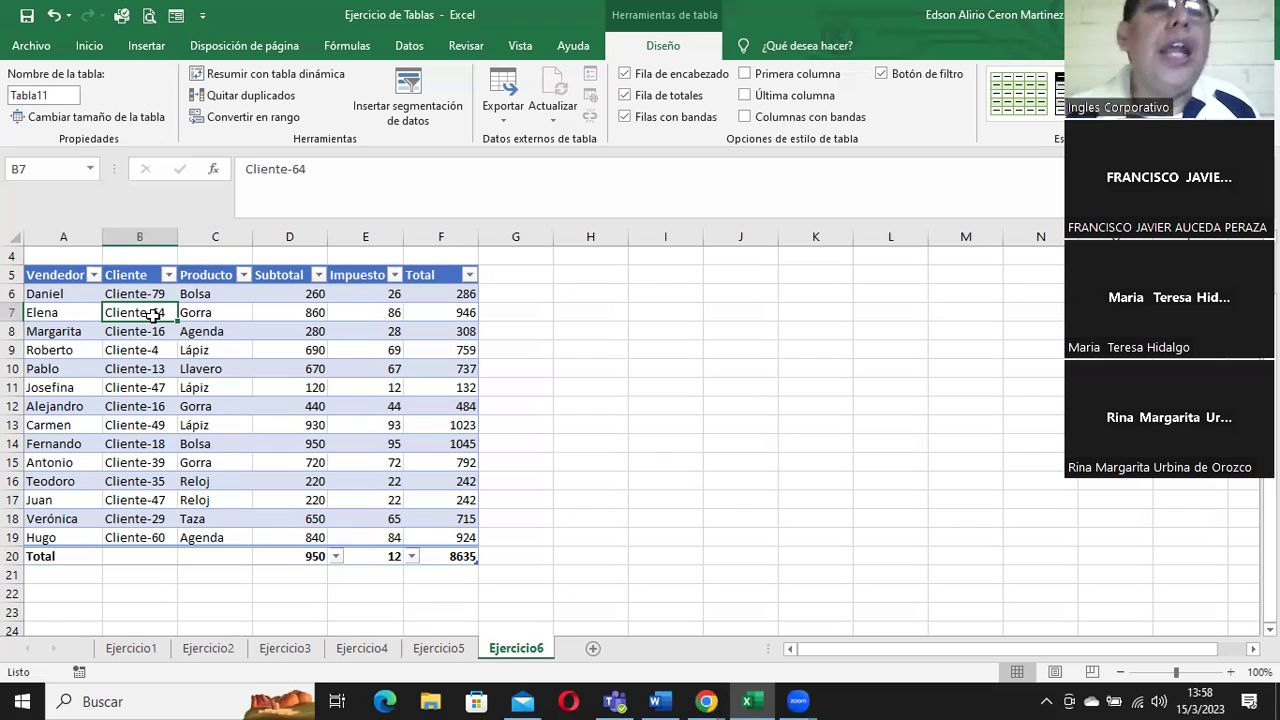
click(400, 45)
click(348, 50)
click(525, 105)
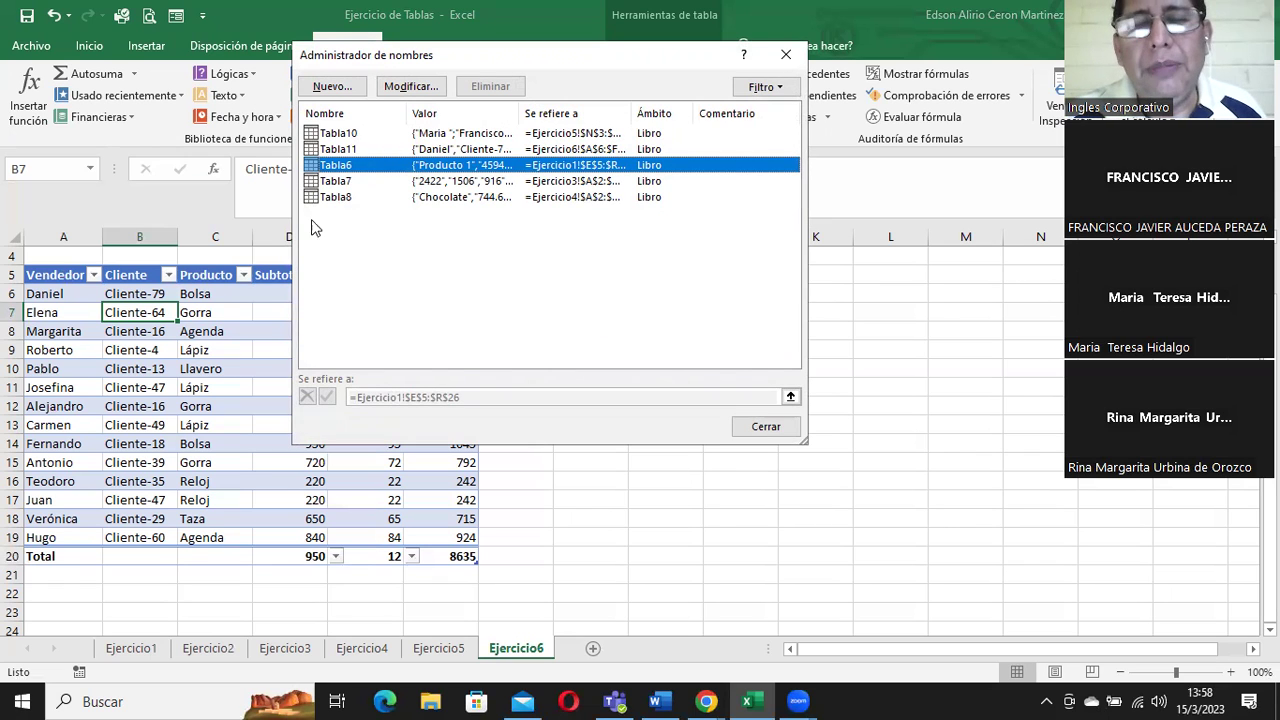
click(766, 427)
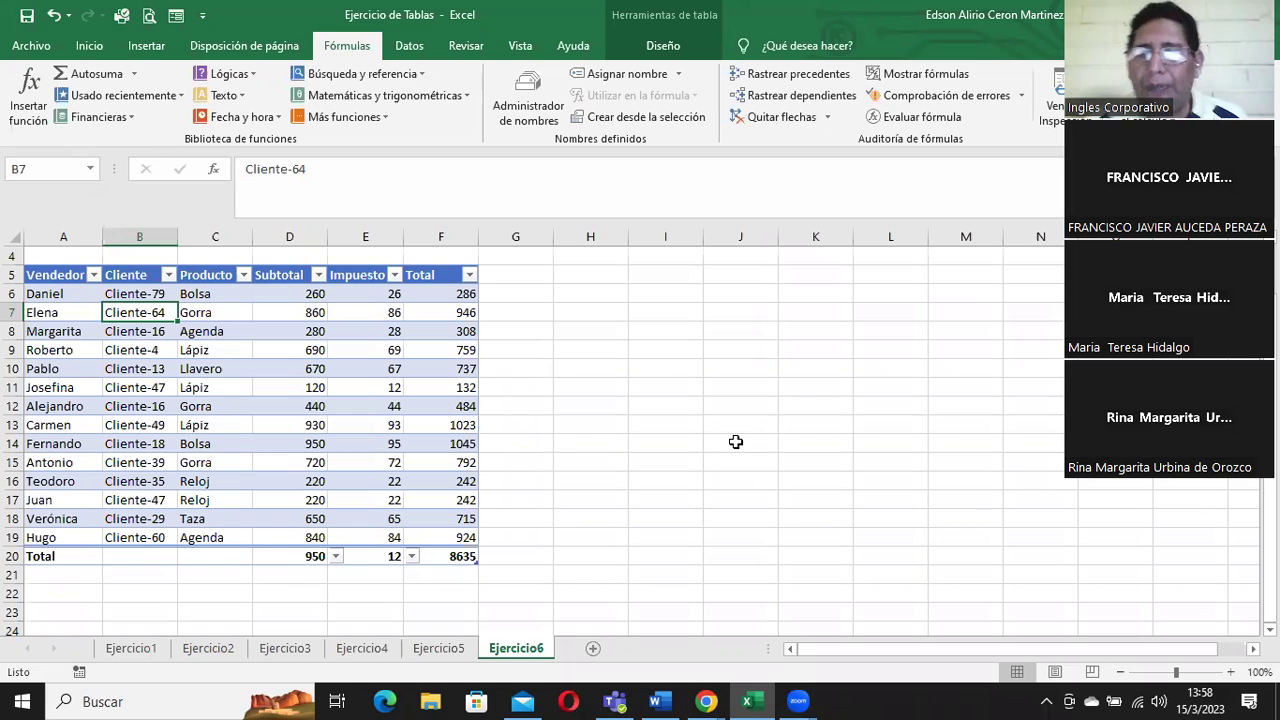
Step: Select the Impuesto cell E9 in Tabla11 to show the Diseño table tools again
click(692, 420)
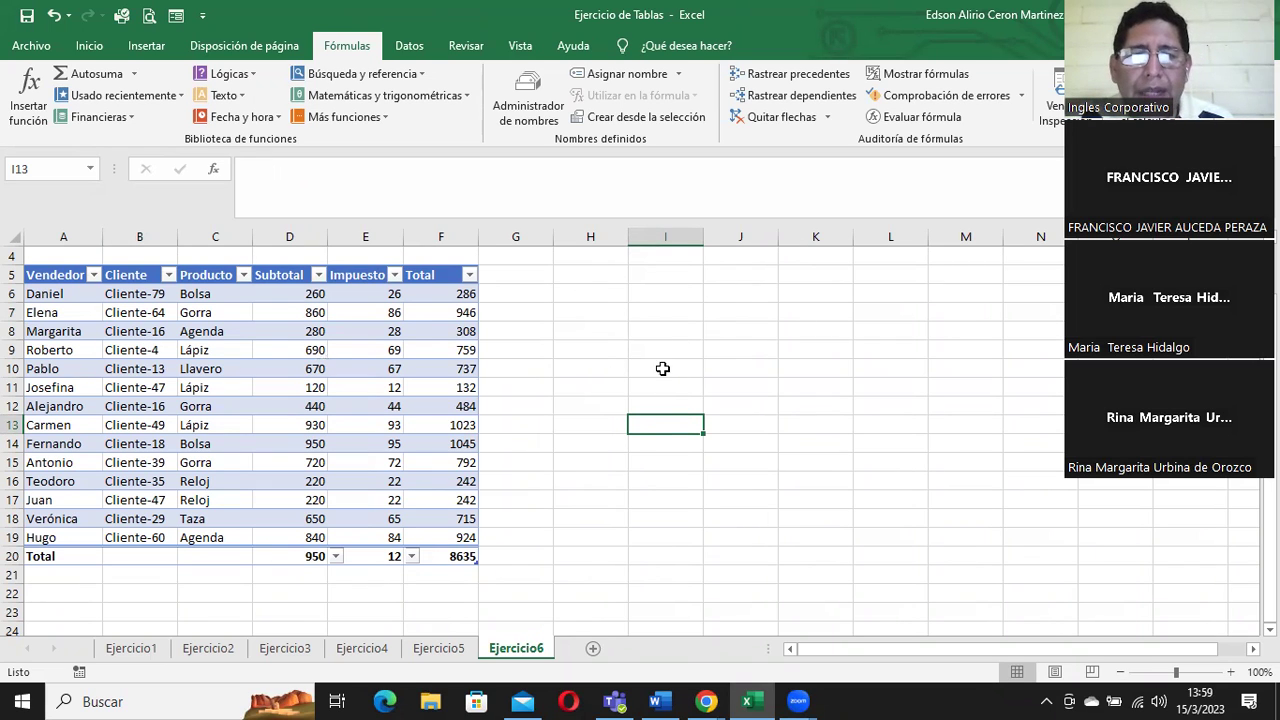
drag(660, 317, 983, 427)
click(740, 386)
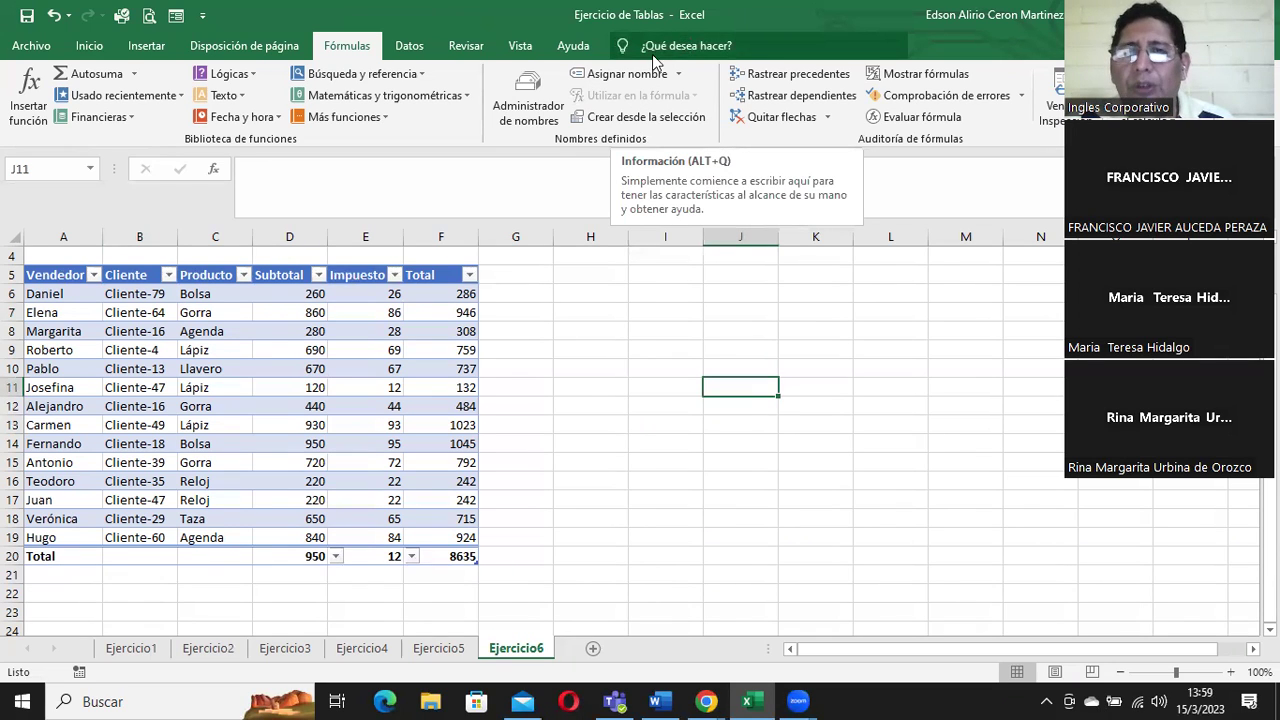
click(365, 349)
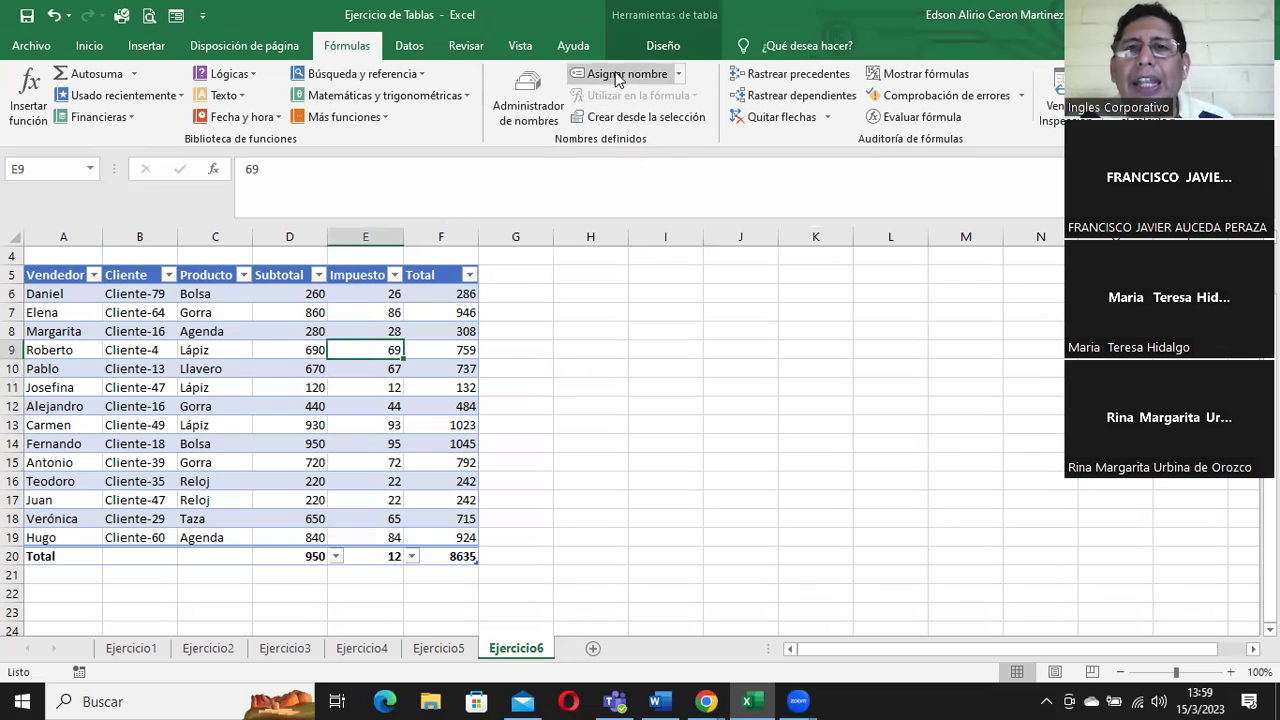
click(660, 46)
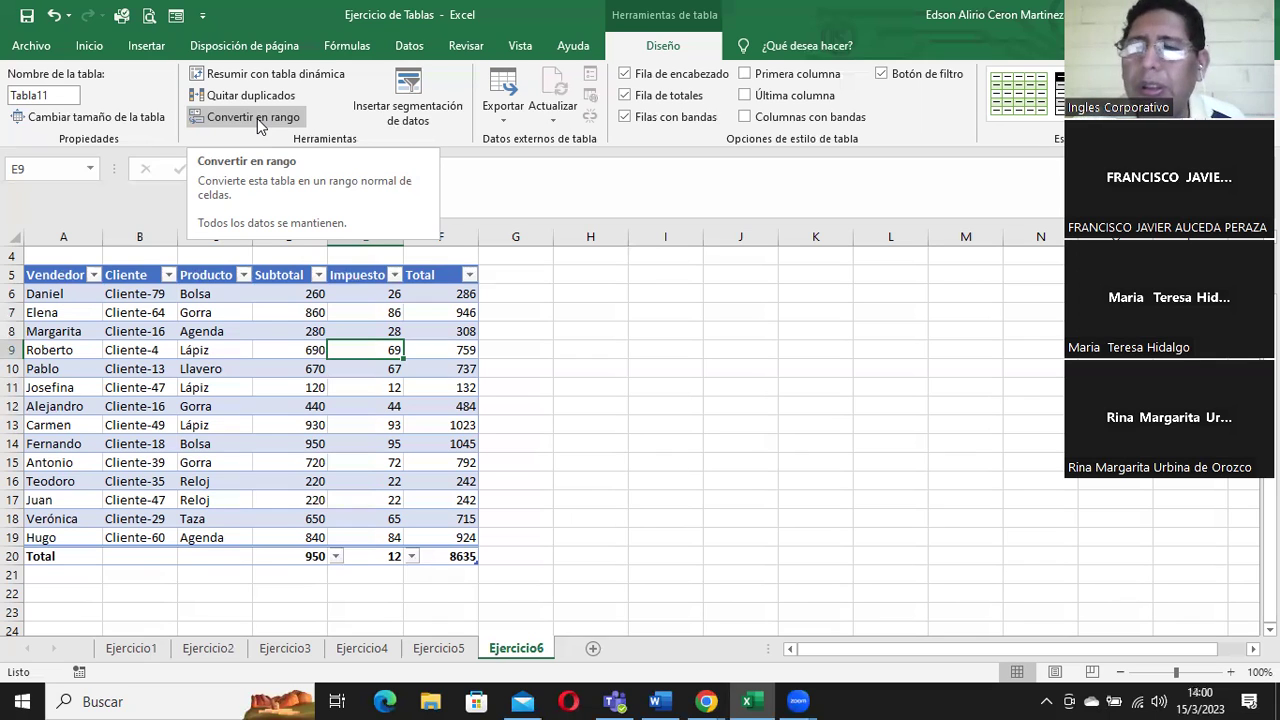
click(258, 125)
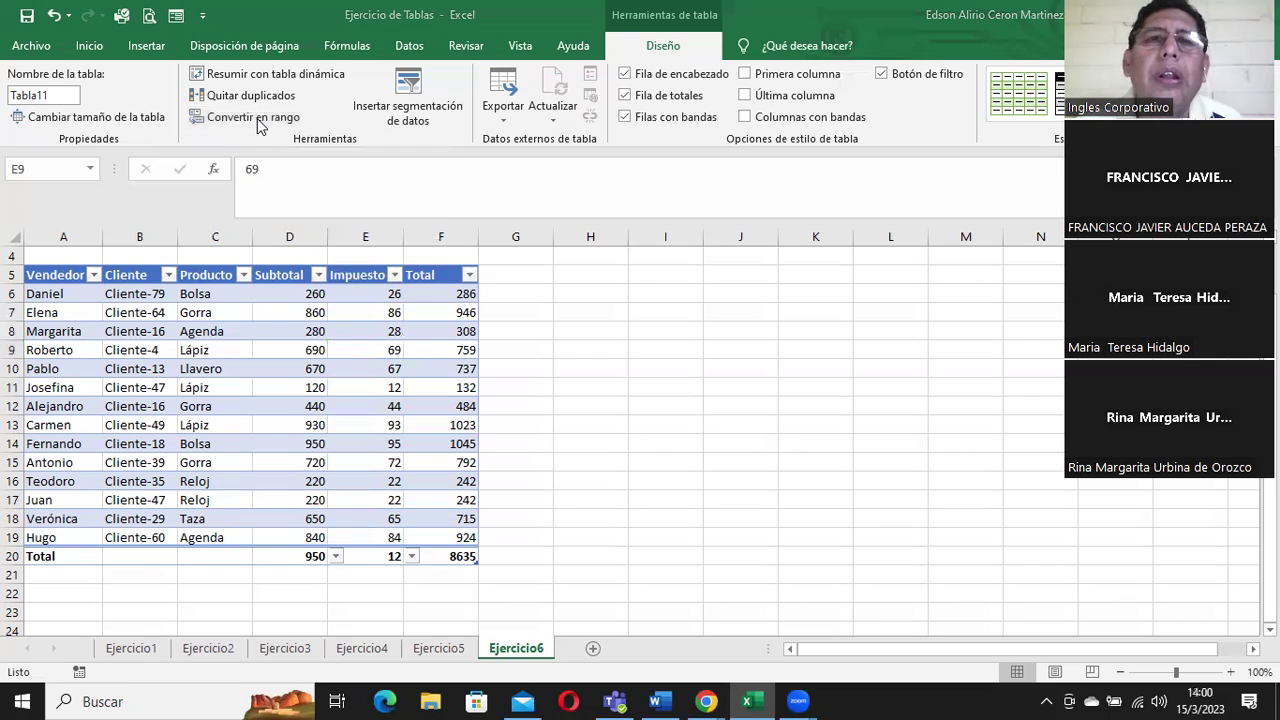